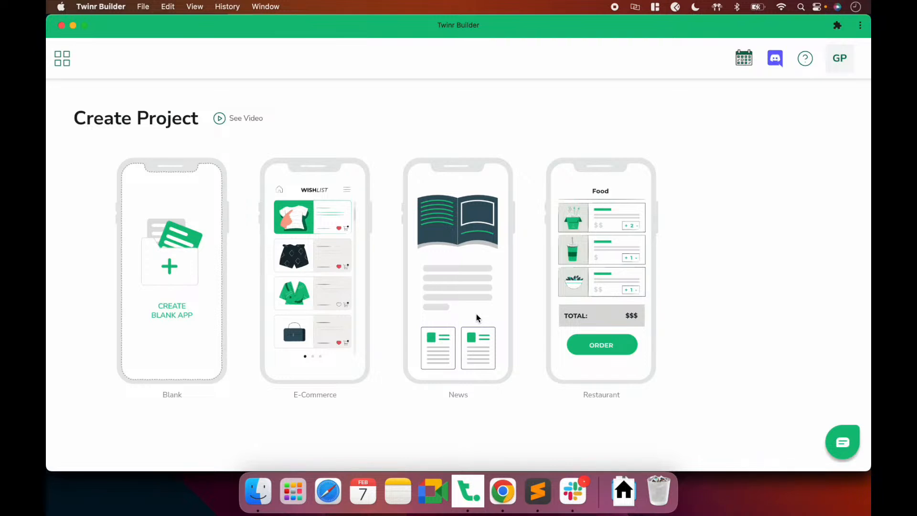
# Start a new app from the Blank template and name it Medium
pyautogui.click(183, 275)
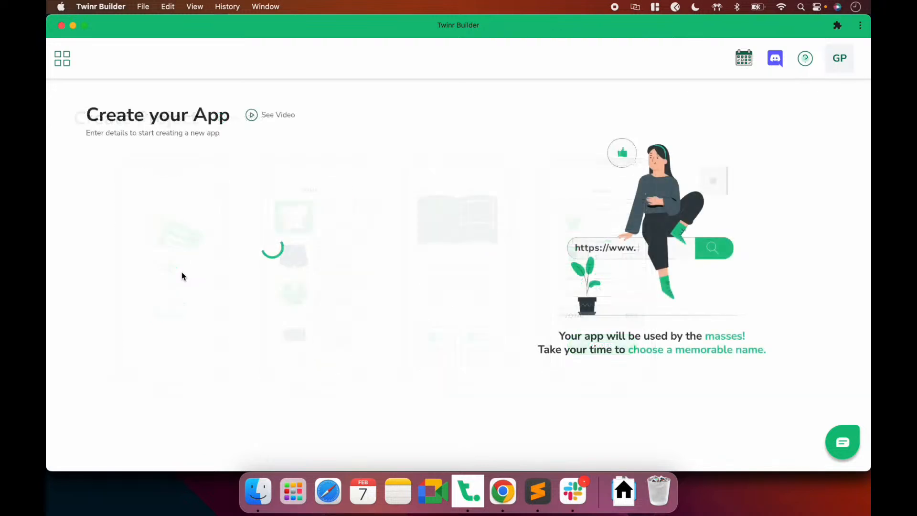
pyautogui.click(182, 175)
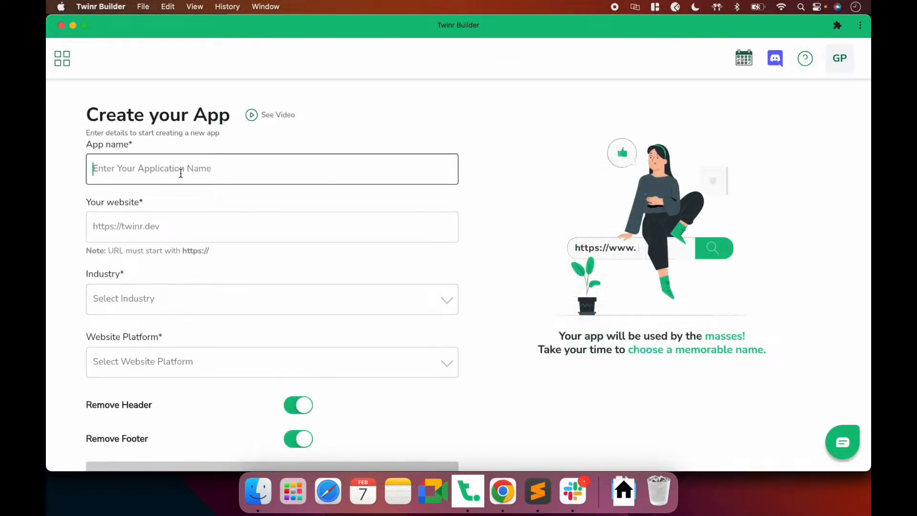
pyautogui.write('Medium')
pyautogui.click(151, 215)
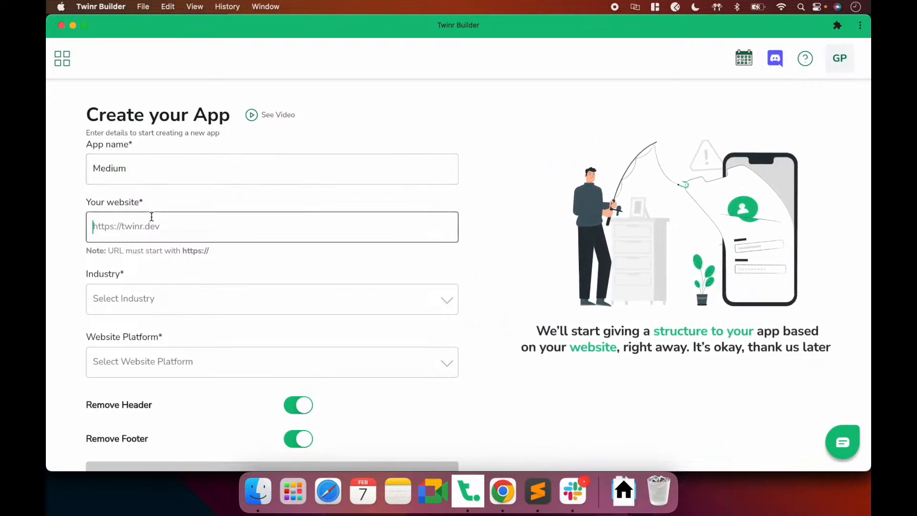
pyautogui.click(503, 491)
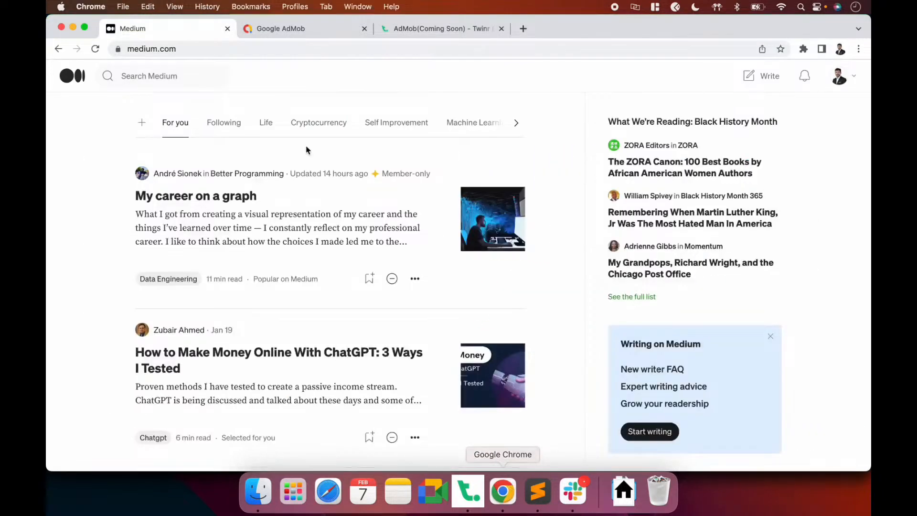
pyautogui.click(181, 49)
pyautogui.press('super+c')
pyautogui.press('super+Tab')
pyautogui.press('super+v')
pyautogui.scroll(-2, 225, 258)
pyautogui.click(193, 263)
# Pick Blogs & Magazines as the industry (search 'Blo') and Go as the website platform
pyautogui.write('Blo')
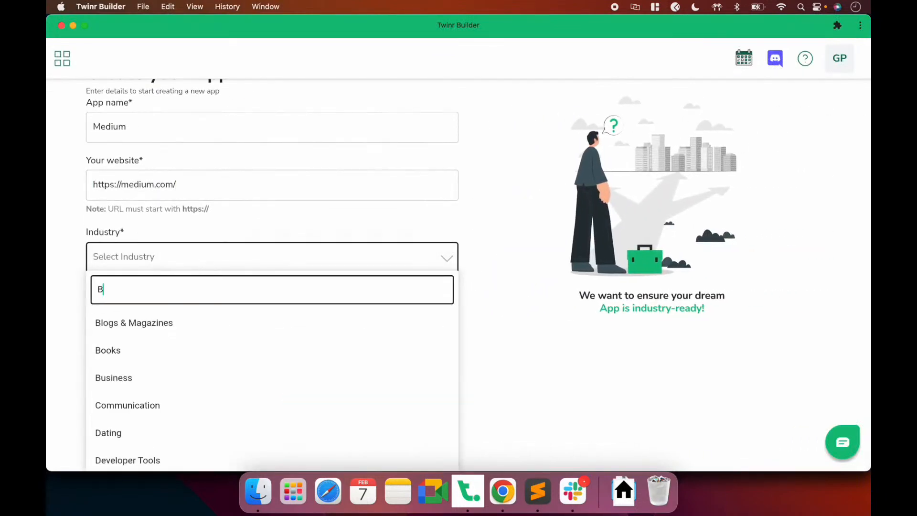
pyautogui.click(165, 325)
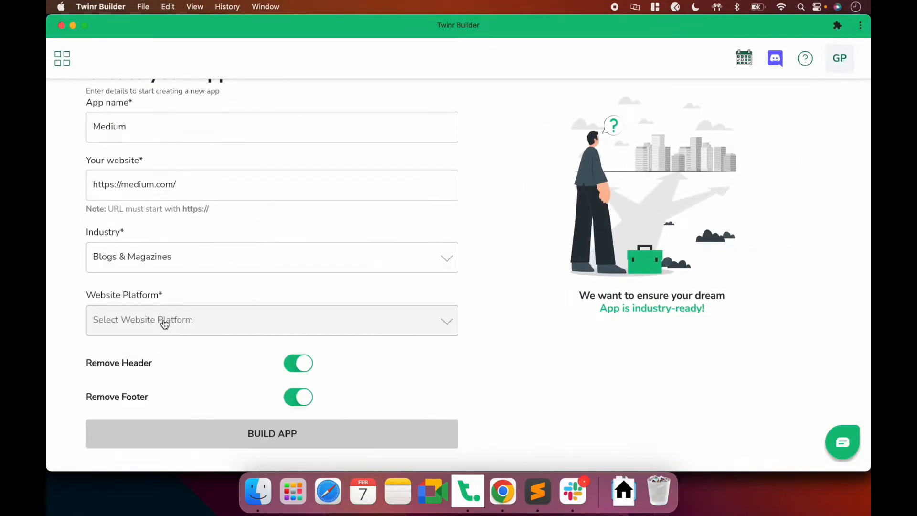
pyautogui.click(200, 326)
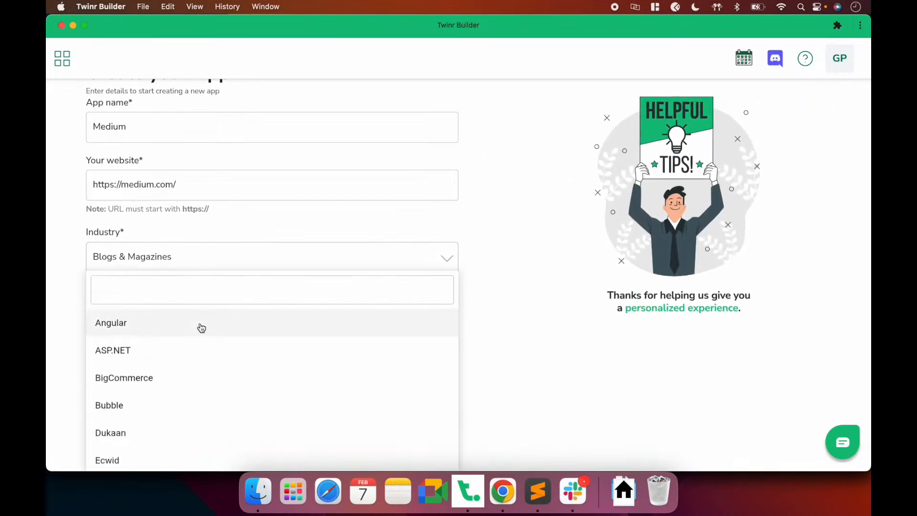
pyautogui.write('Go')
pyautogui.click(115, 387)
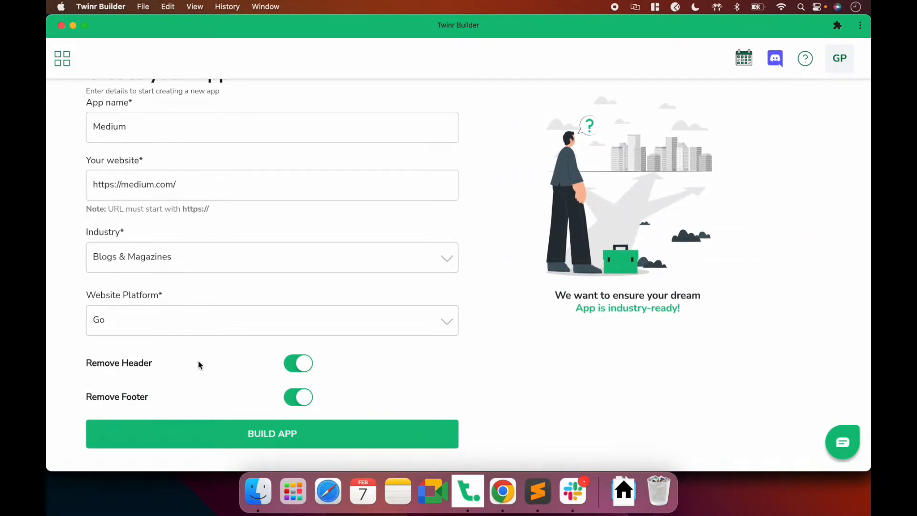
pyautogui.click(489, 489)
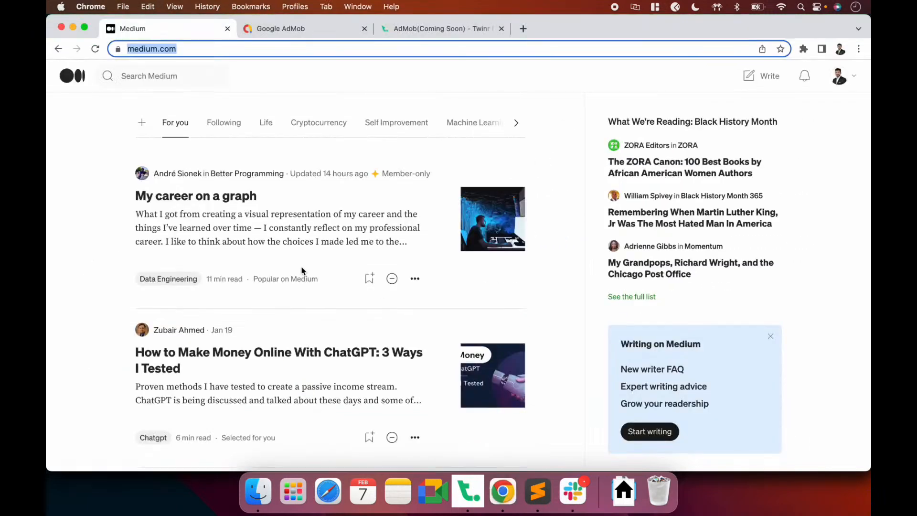
pyautogui.rightClick(100, 244)
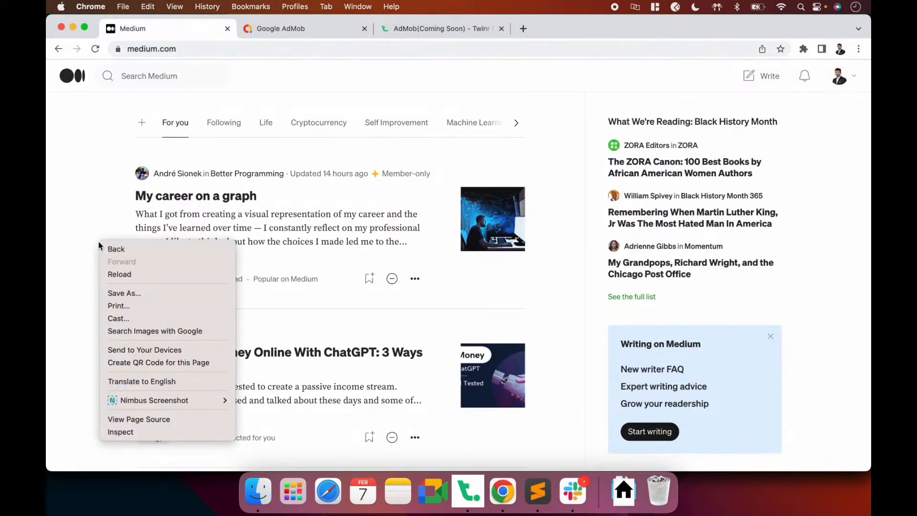
pyautogui.click(125, 432)
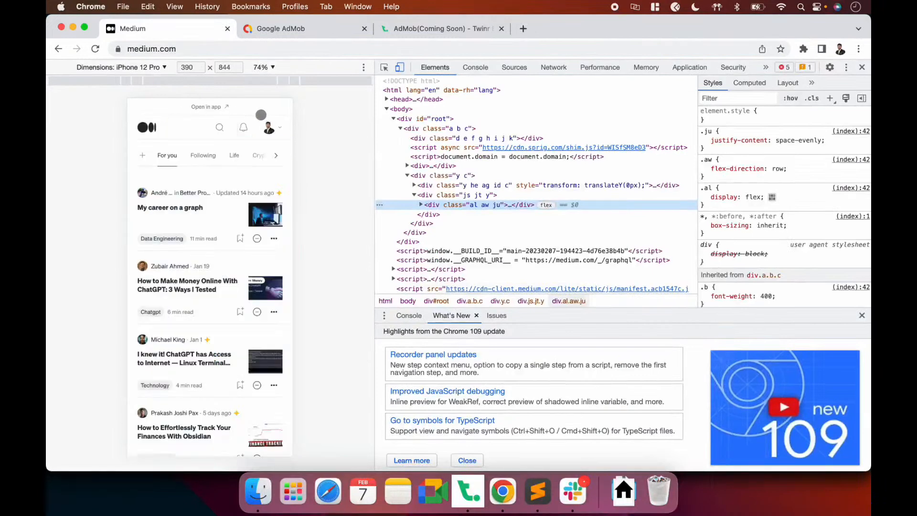
pyautogui.scroll(-10, 231, 339)
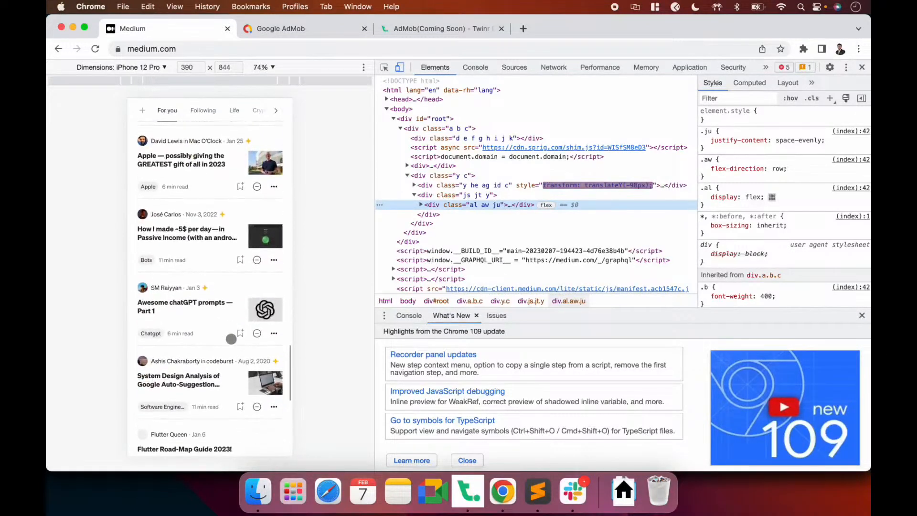
pyautogui.scroll(10, 231, 339)
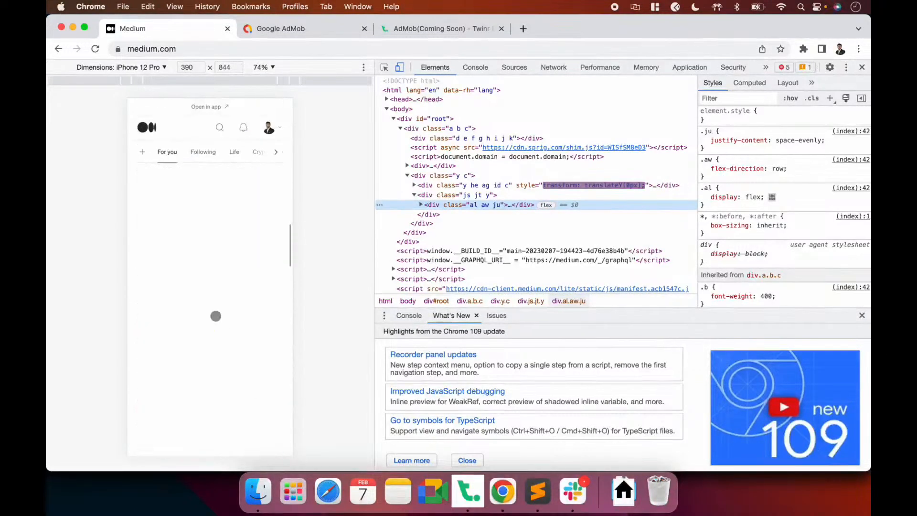
pyautogui.scroll(-5, 216, 316)
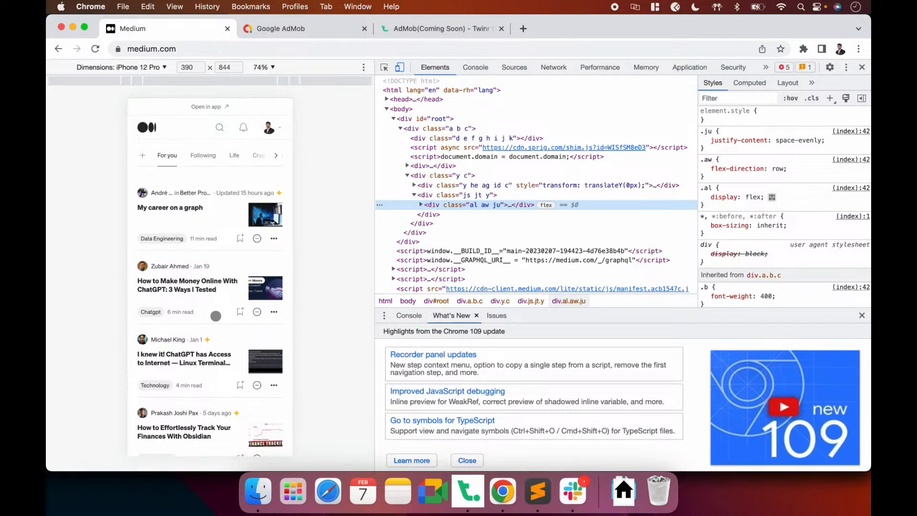
pyautogui.press('super+Tab')
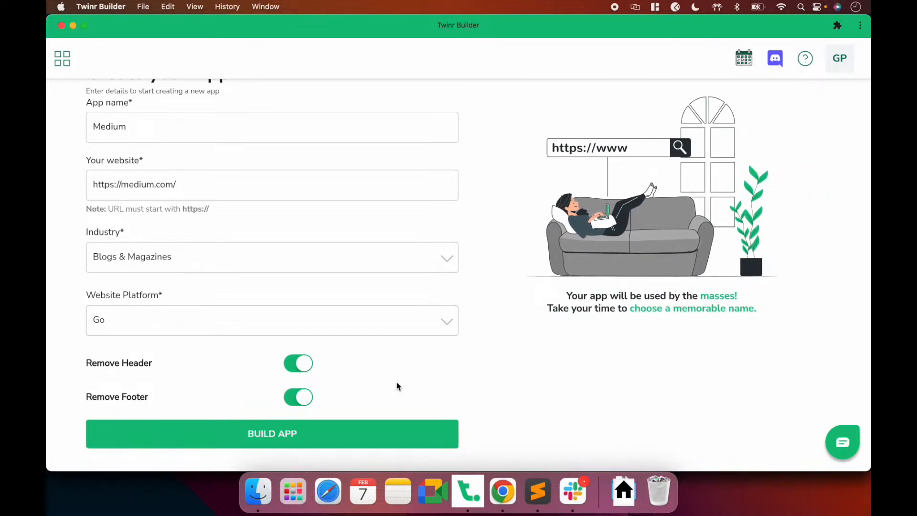
pyautogui.press('super+Tab')
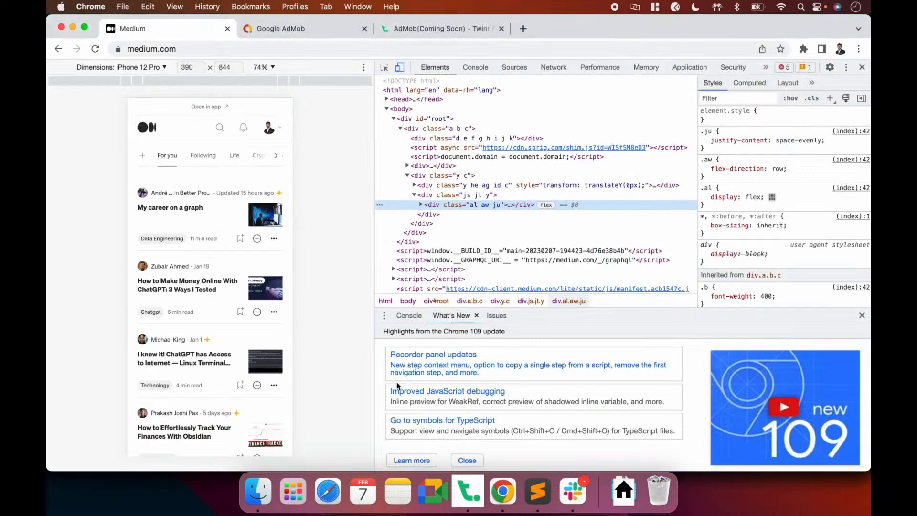
pyautogui.press('super+Tab')
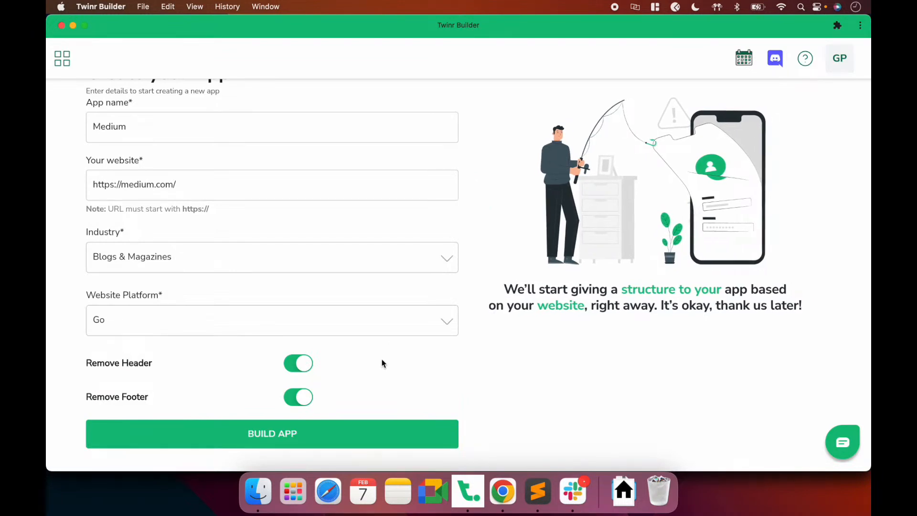
# Build the Medium app so its card appears on the applications dashboard
pyautogui.click(294, 438)
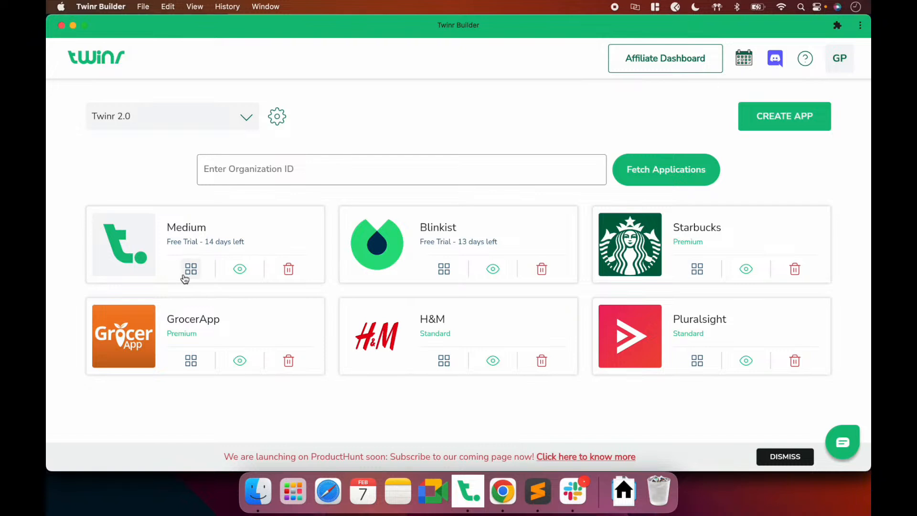
# Open the Twinr Preview Play Store page from the Medium card's preview icon and browse it
pyautogui.click(240, 270)
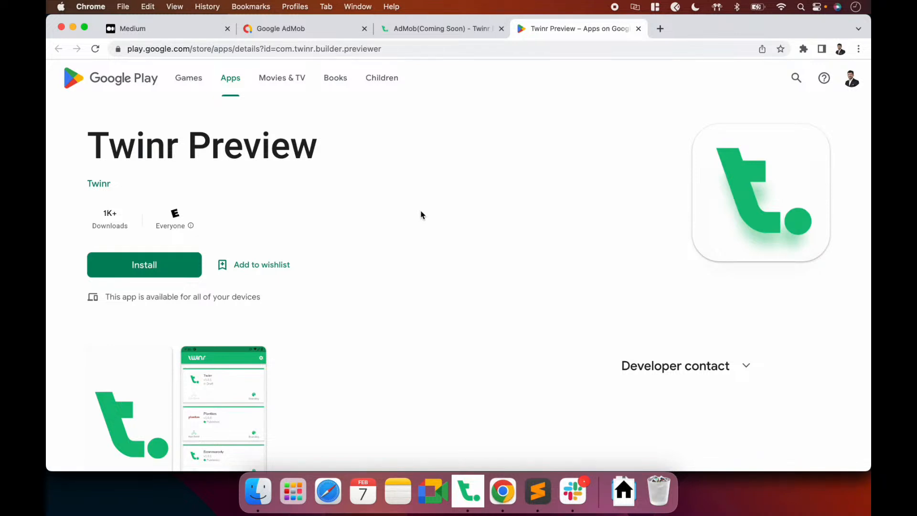
pyautogui.scroll(-3, 420, 215)
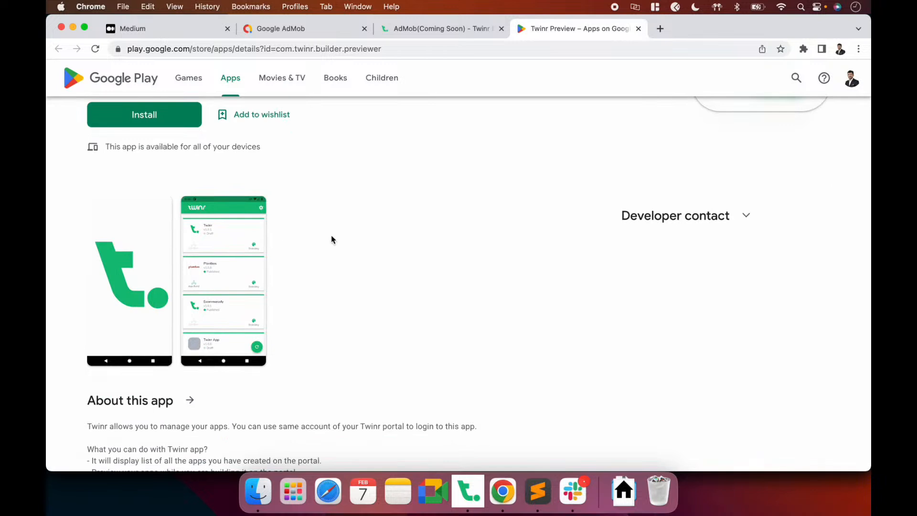
pyautogui.scroll(1, 380, 234)
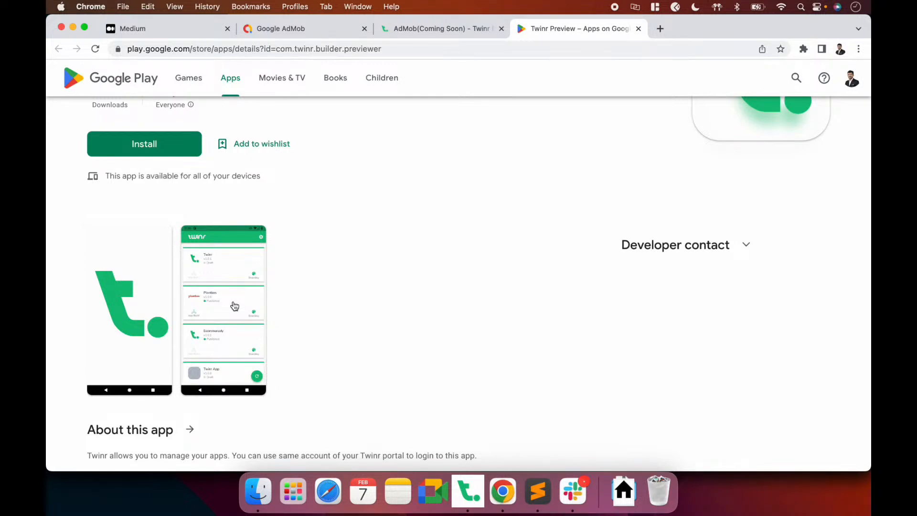
pyautogui.click(401, 48)
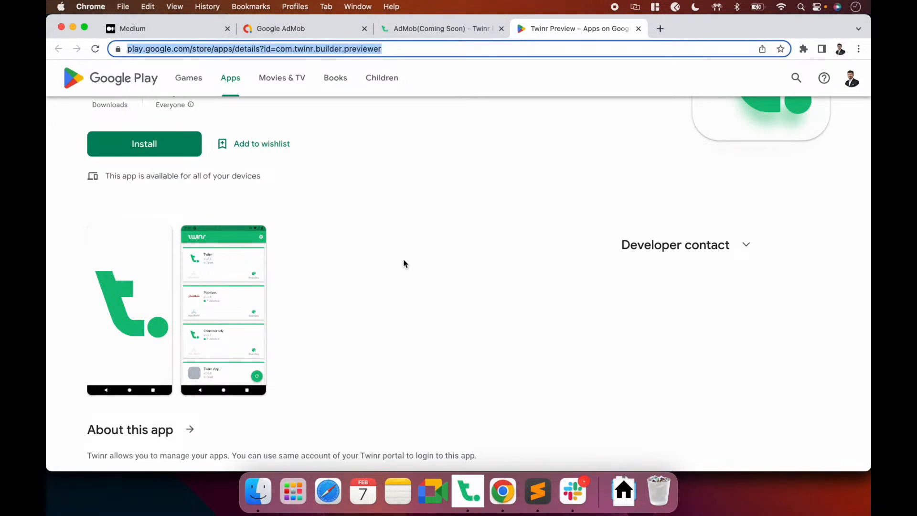
# Return to Twinr Builder and open the Medium app's builder dashboard with its Setup guide
pyautogui.press('super+Tab')
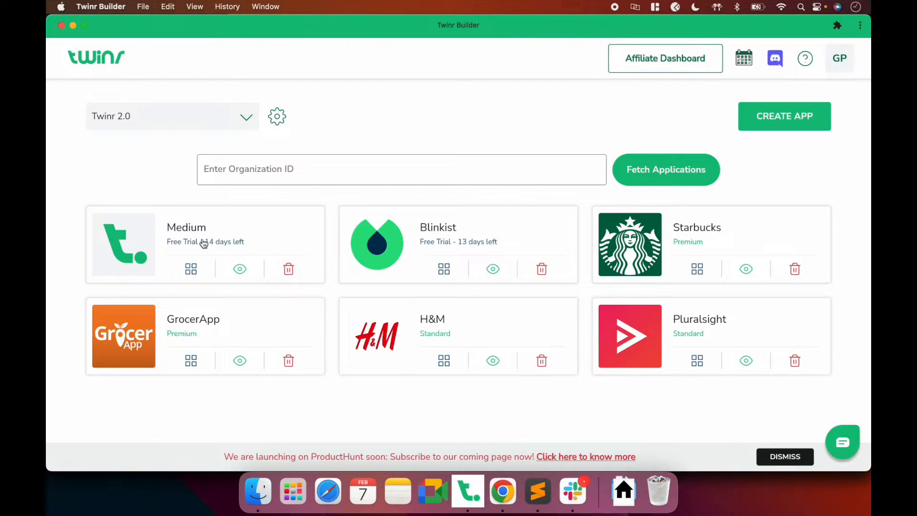
pyautogui.click(191, 269)
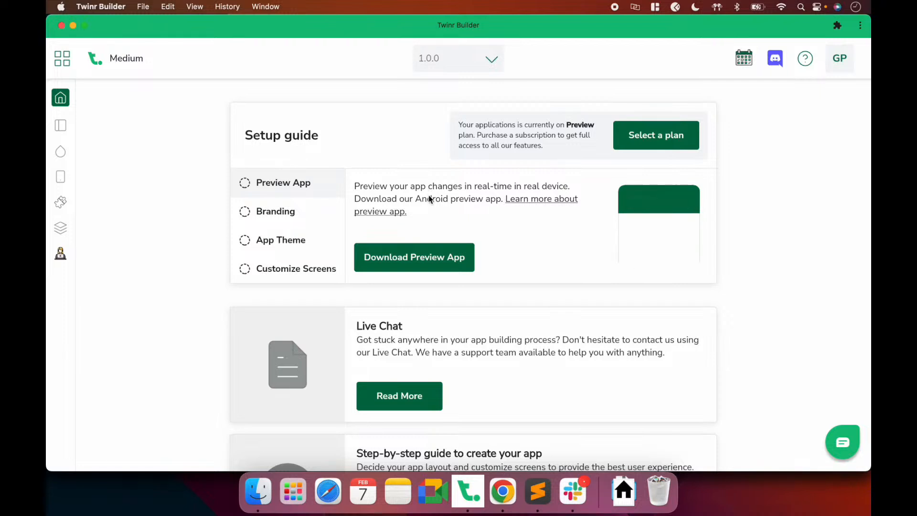
# Look through the Branding, App Theme and Customize Screens setup steps
pyautogui.click(268, 214)
pyautogui.click(283, 247)
pyautogui.click(289, 276)
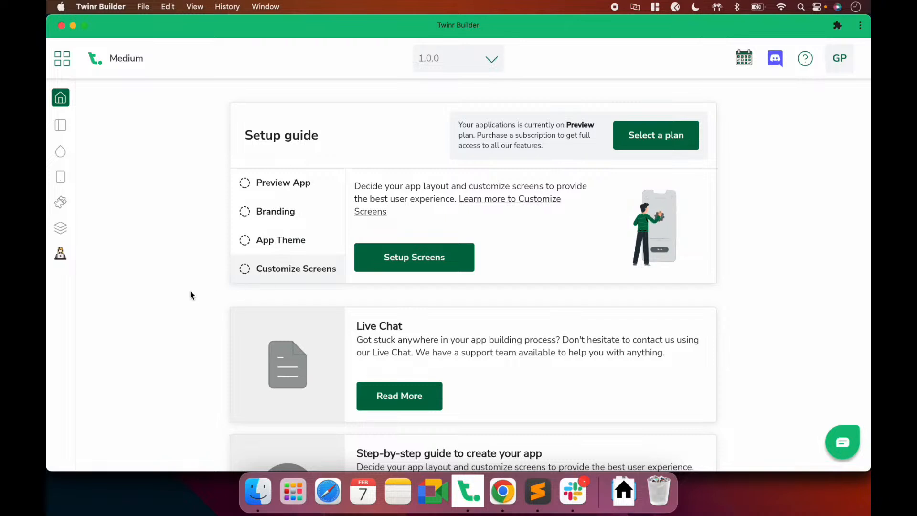
pyautogui.click(283, 216)
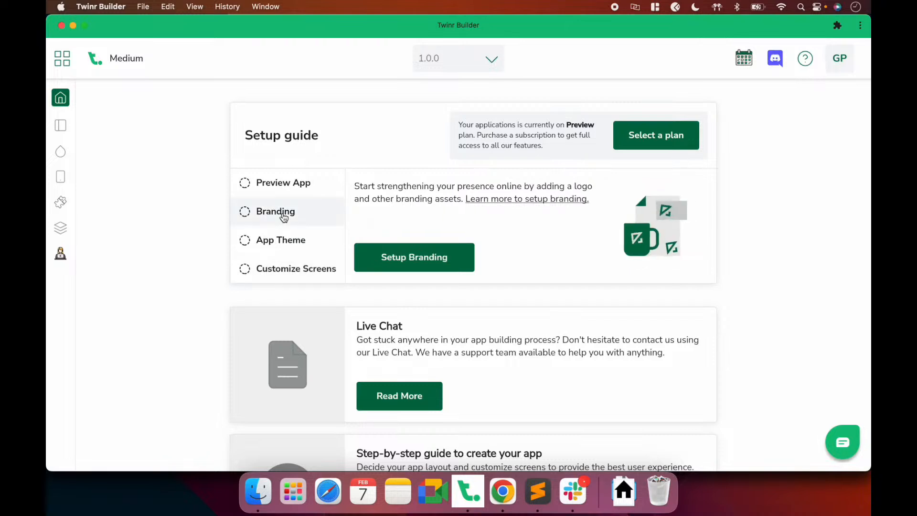
pyautogui.click(288, 244)
pyautogui.click(299, 275)
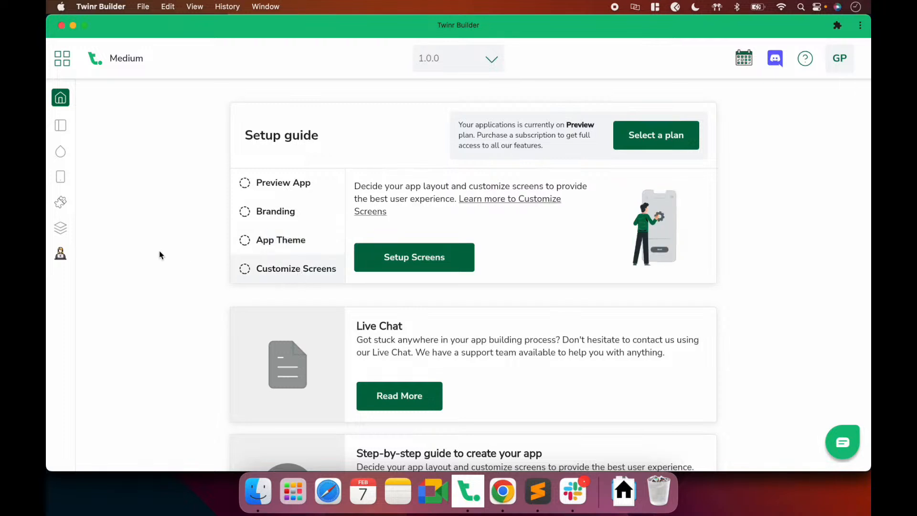
# Open and close the live chat support panel, then scroll back up to the Setup guide
pyautogui.scroll(-2, 160, 256)
pyautogui.scroll(-2, 160, 256)
pyautogui.scroll(-2, 160, 256)
pyautogui.scroll(-1, 160, 255)
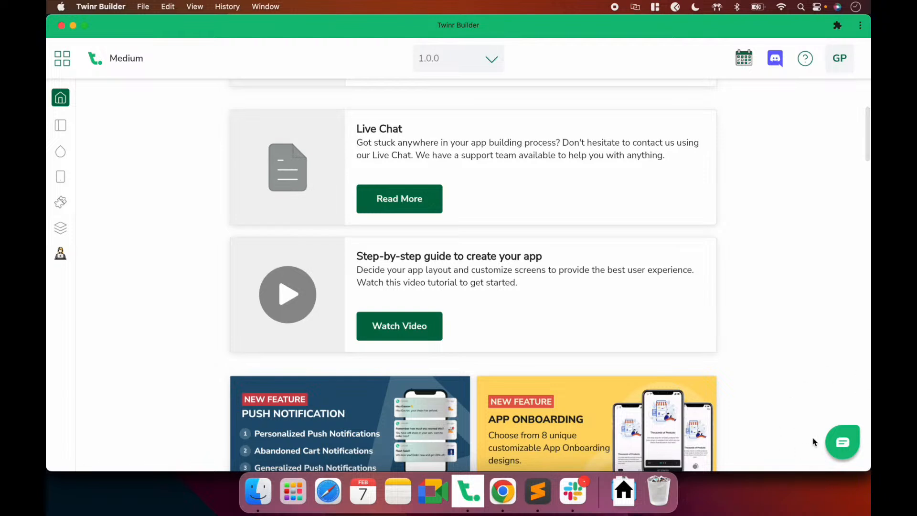
pyautogui.click(846, 438)
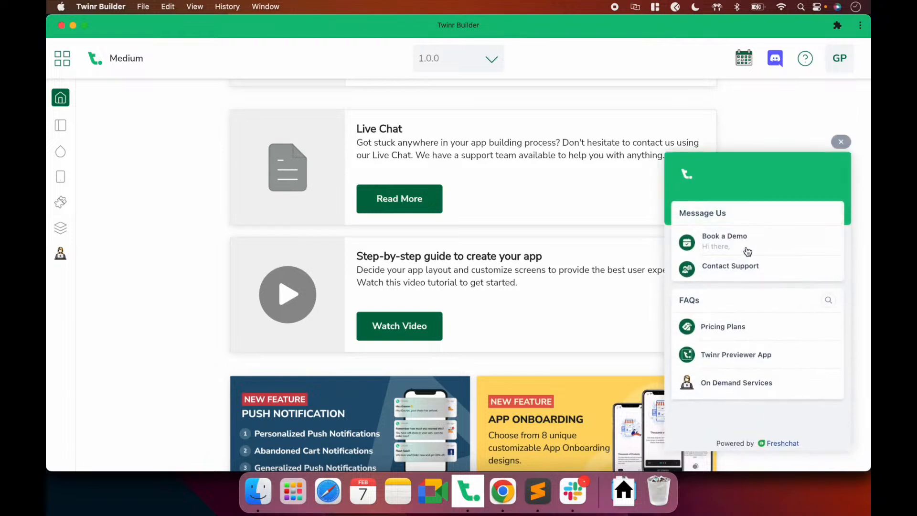
pyautogui.click(841, 142)
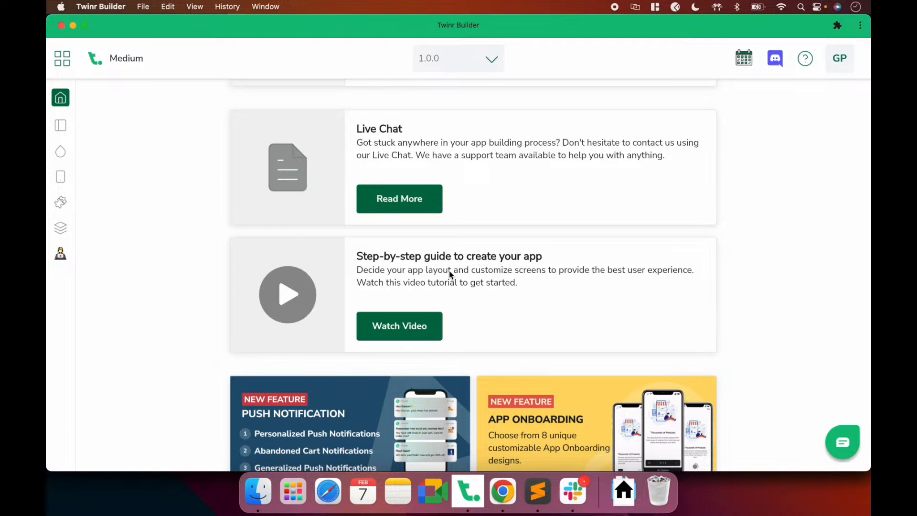
pyautogui.scroll(5, 449, 274)
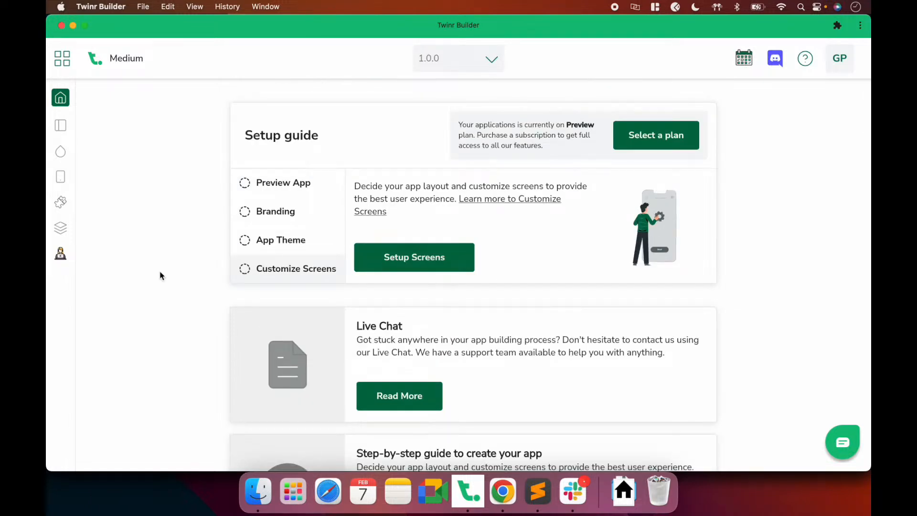
# Open App Info and check the app name Medium and the empty Android package name
pyautogui.click(62, 125)
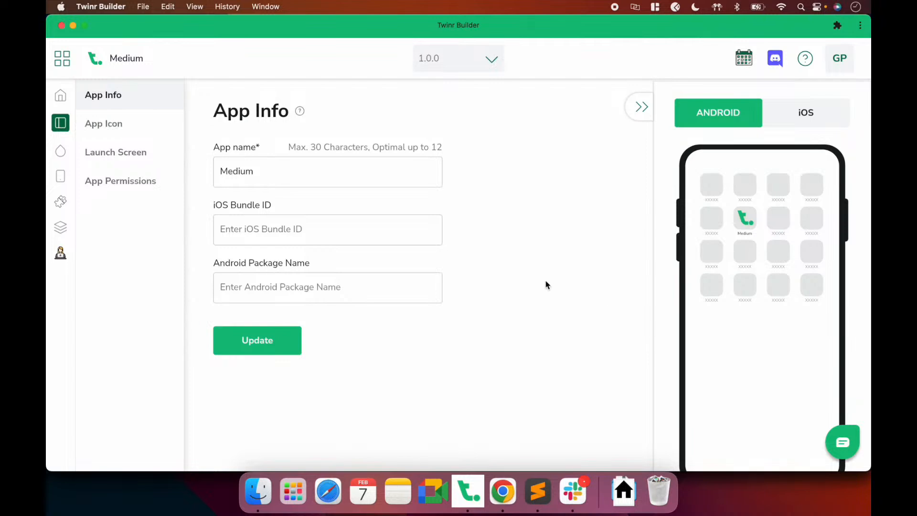
pyautogui.doubleClick(268, 167)
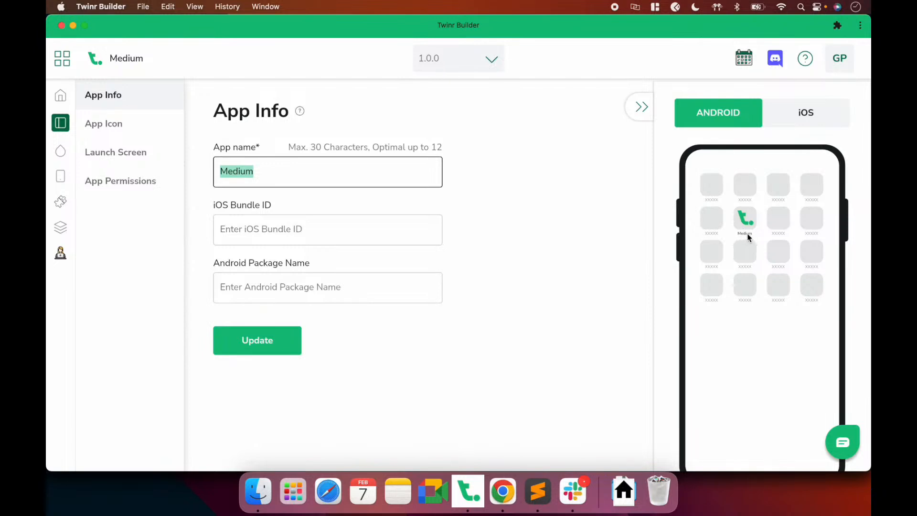
pyautogui.click(565, 240)
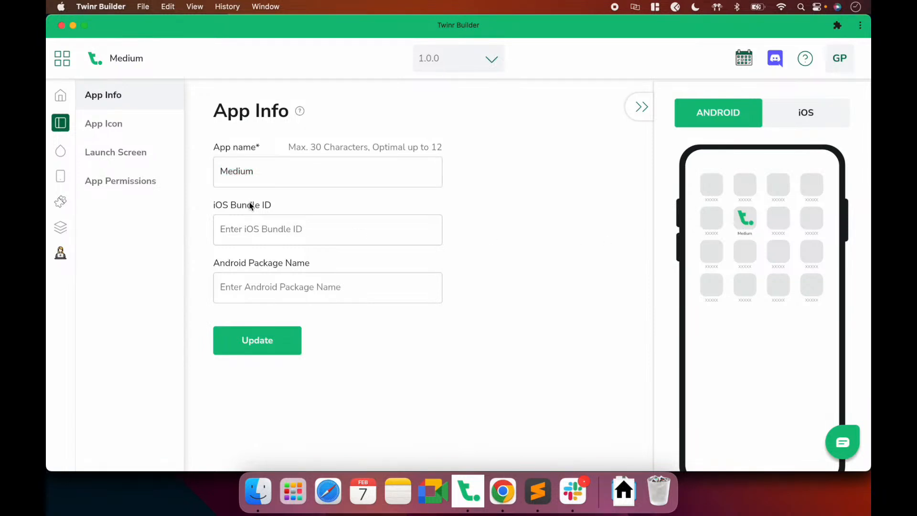
pyautogui.click(248, 285)
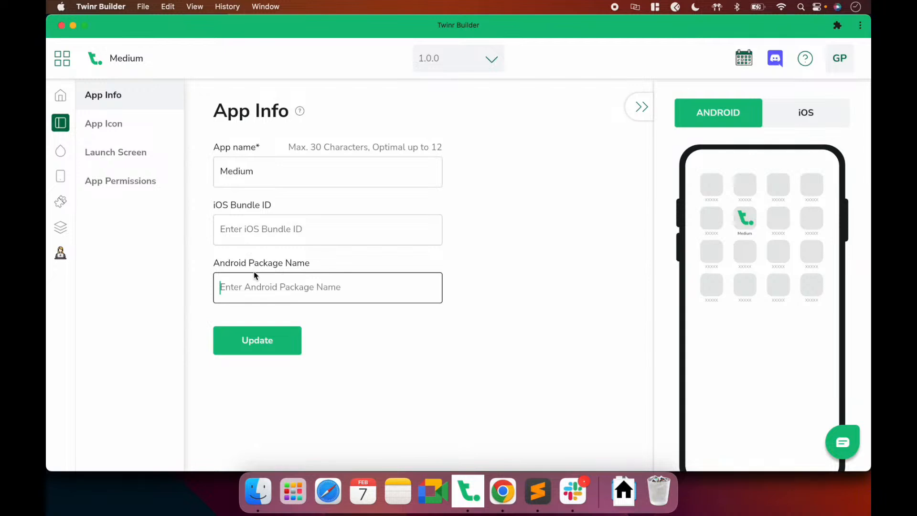
pyautogui.click(205, 244)
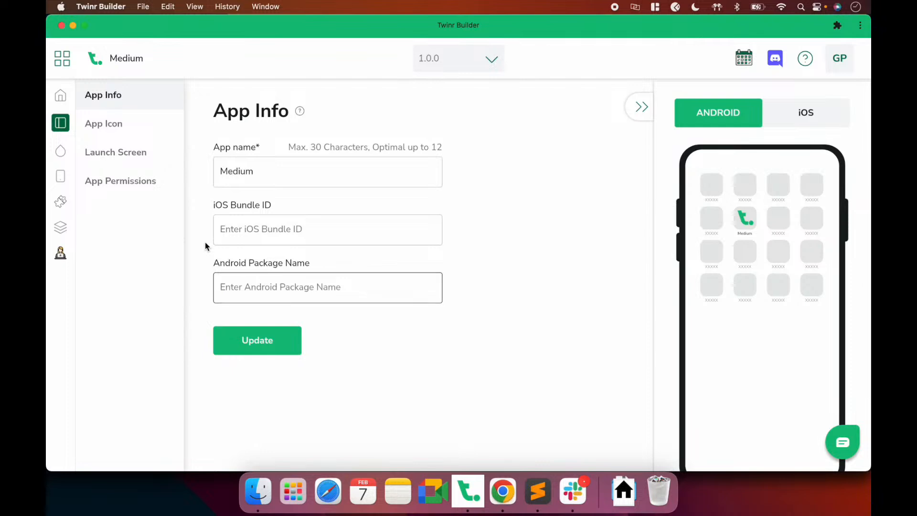
# Upload Desktop > Medium > medium-logo.jpg as the app icon and save it with Update
pyautogui.click(113, 125)
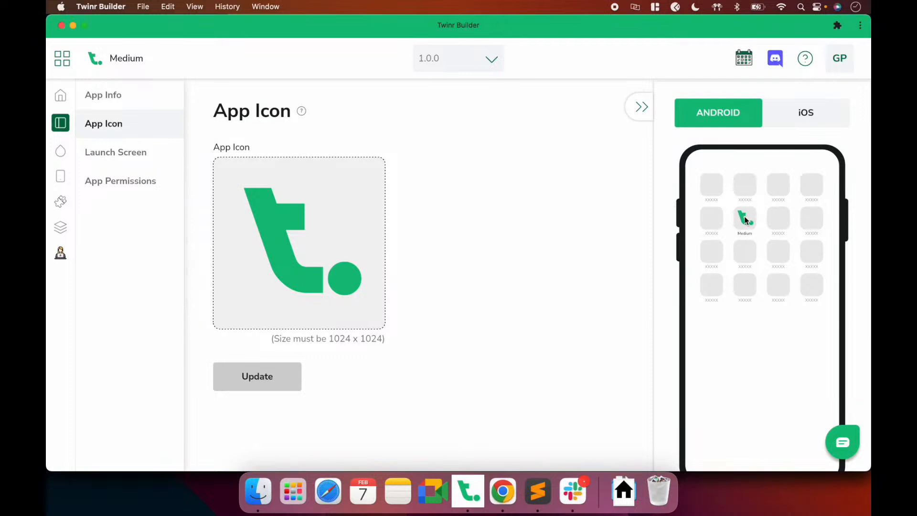
pyautogui.click(295, 267)
pyautogui.click(268, 173)
pyautogui.click(343, 190)
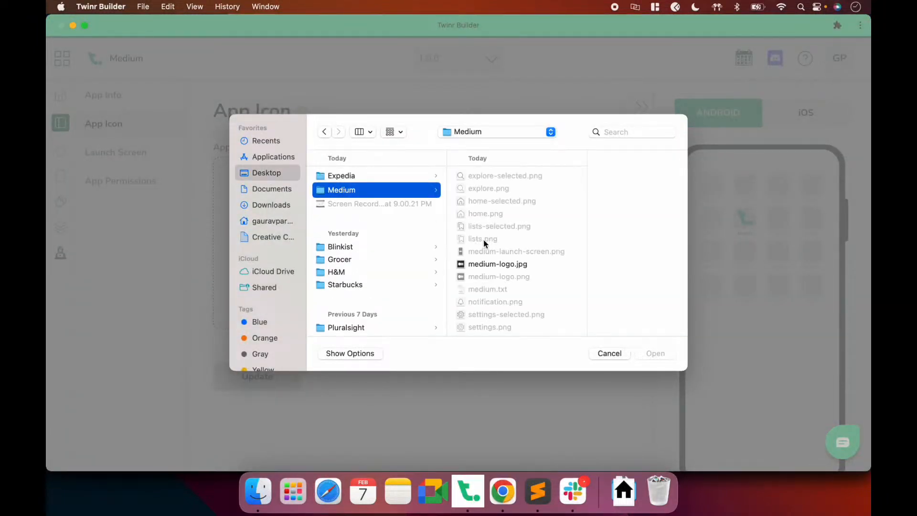
pyautogui.click(483, 264)
pyautogui.click(657, 354)
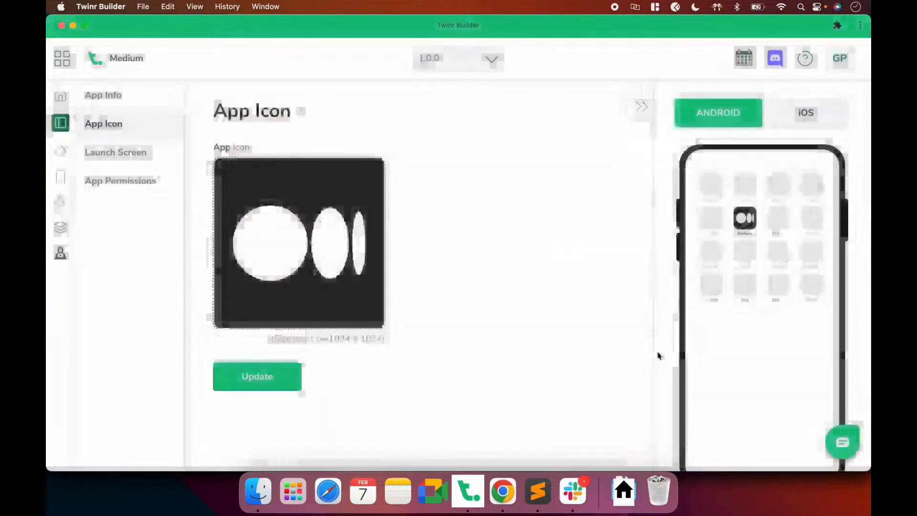
pyautogui.click(263, 377)
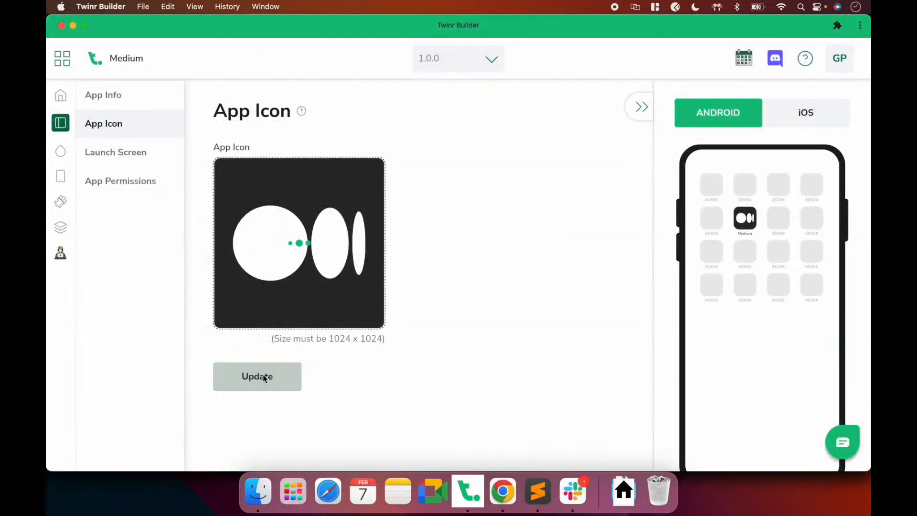
# Set medium-logo.jpg as the Launch Screen image and save it with Update
pyautogui.click(123, 155)
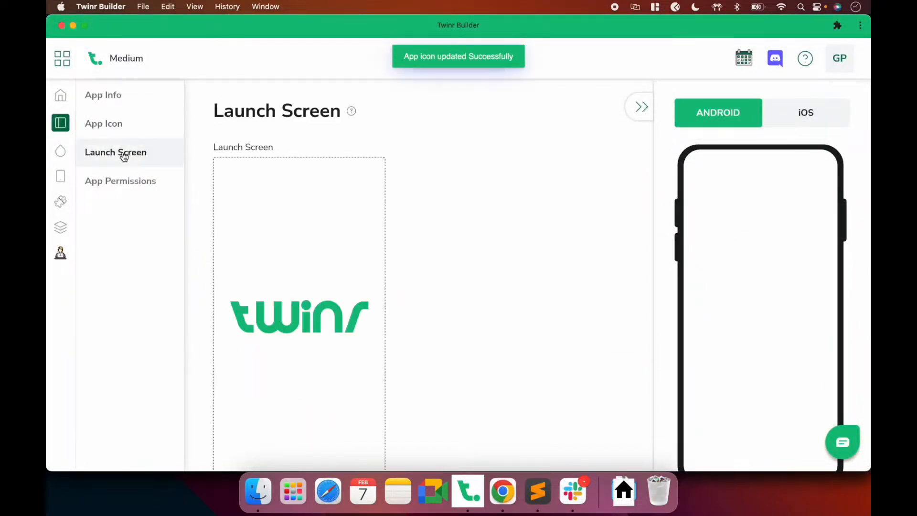
pyautogui.scroll(-3, 444, 259)
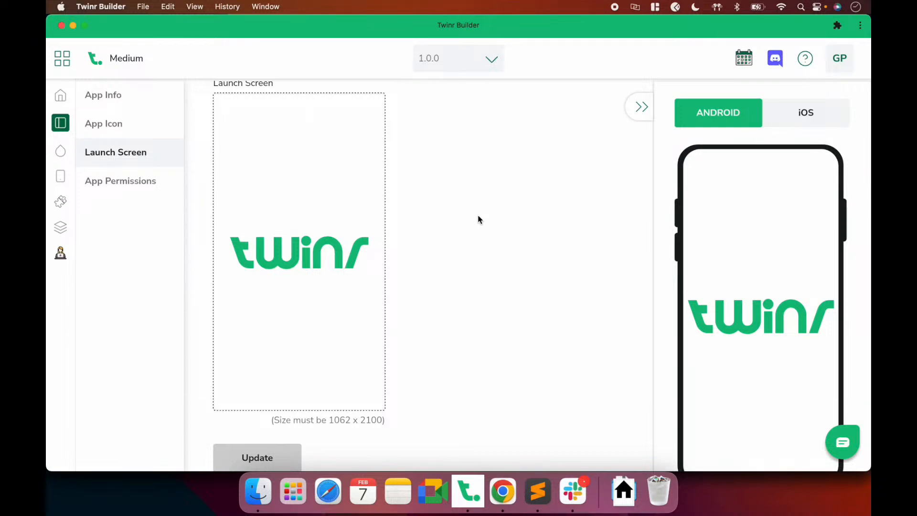
pyautogui.click(317, 250)
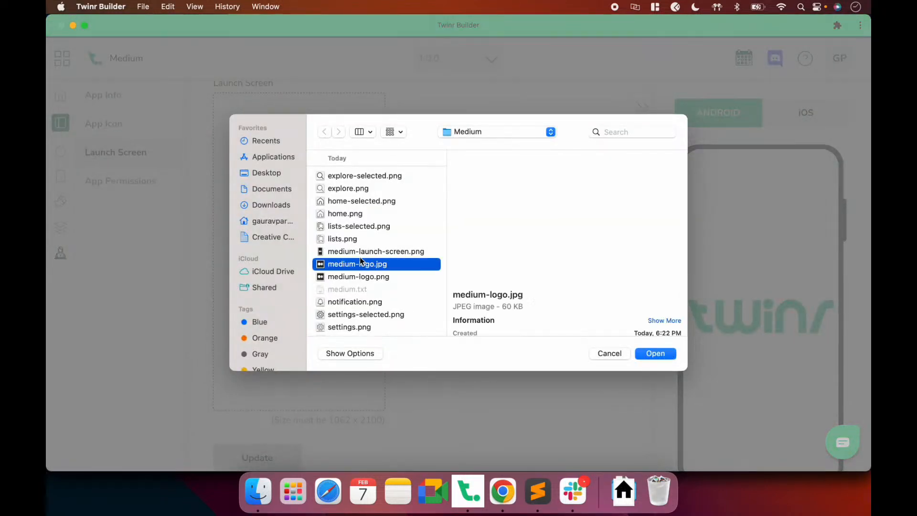
pyautogui.doubleClick(359, 254)
pyautogui.click(257, 458)
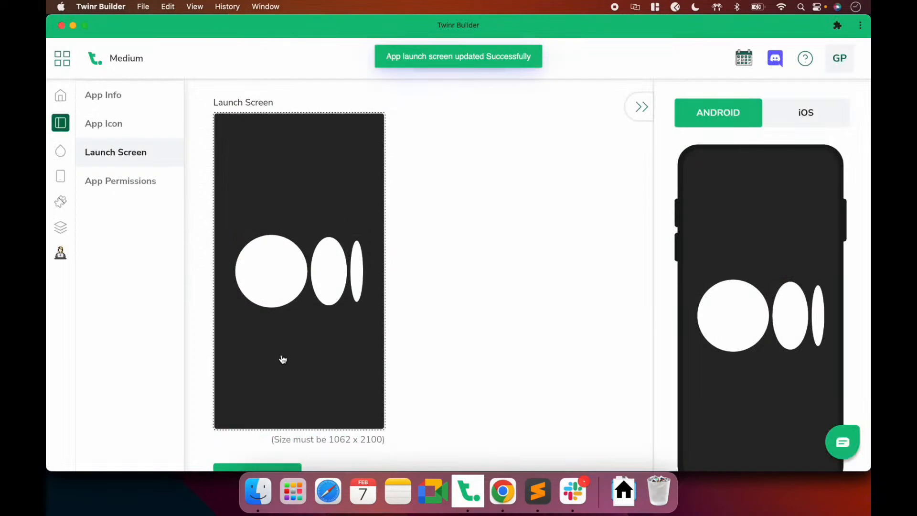
pyautogui.scroll(-2, 283, 360)
pyautogui.scroll(2, 283, 359)
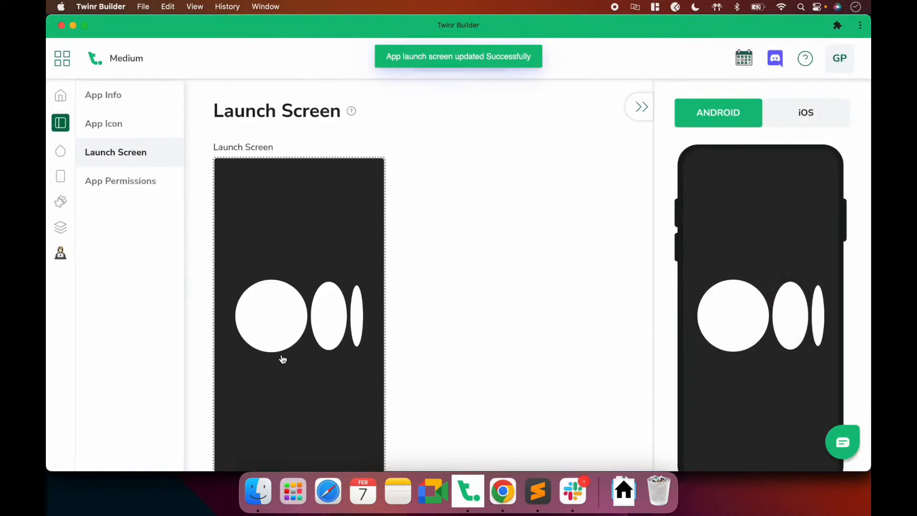
# Open the App Permissions page under App Settings
pyautogui.click(141, 185)
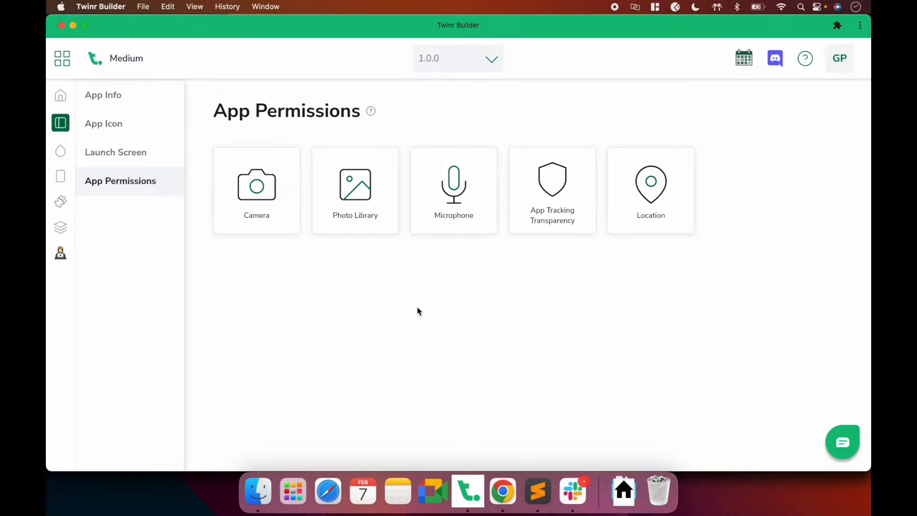
# Open the Camera permission settings and click into its request message
pyautogui.click(268, 224)
pyautogui.scroll(-3, 440, 305)
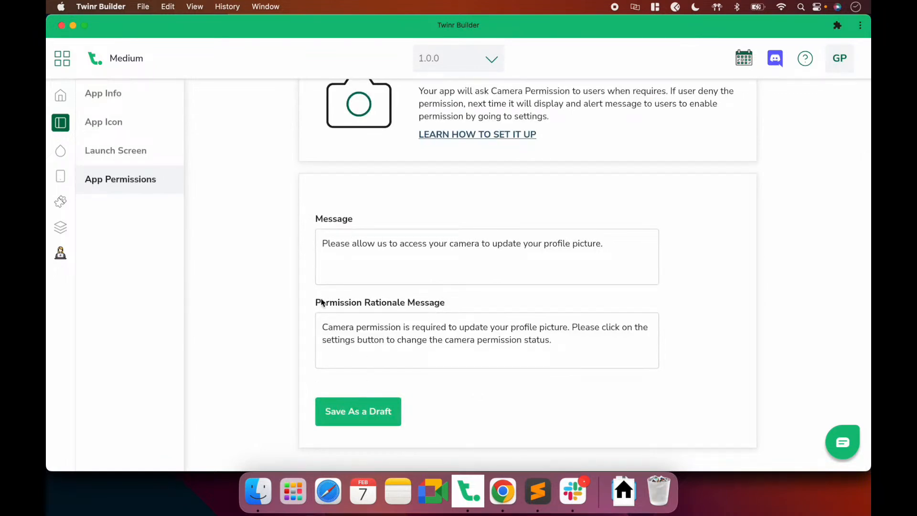
pyautogui.click(388, 245)
pyautogui.scroll(2, 387, 248)
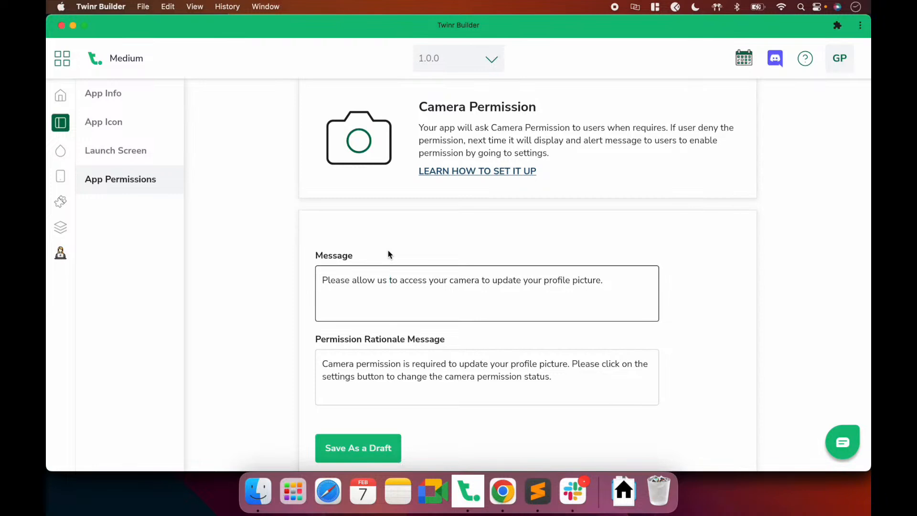
# Select and review the camera request message about updating the profile picture
pyautogui.moveTo(608, 283); pyautogui.dragTo(277, 288)
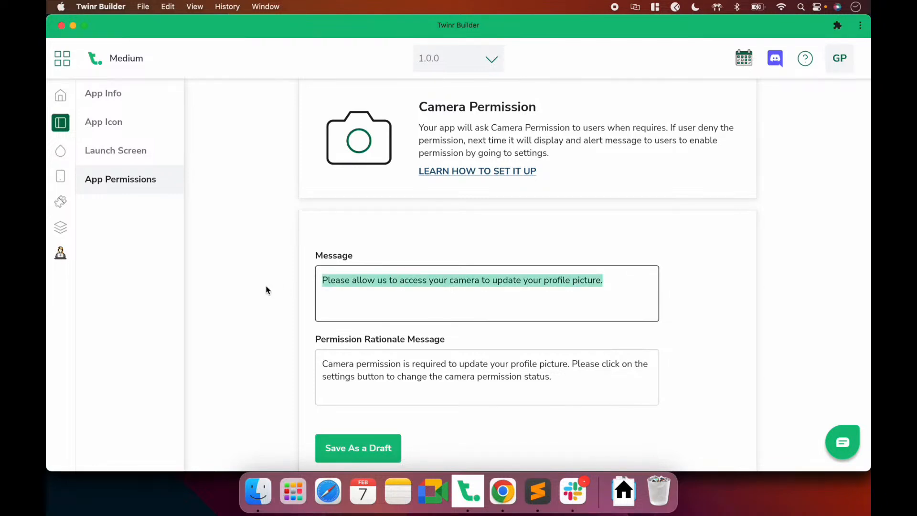
pyautogui.click(382, 255)
pyautogui.click(380, 279)
pyautogui.doubleClick(380, 278)
pyautogui.click(380, 279)
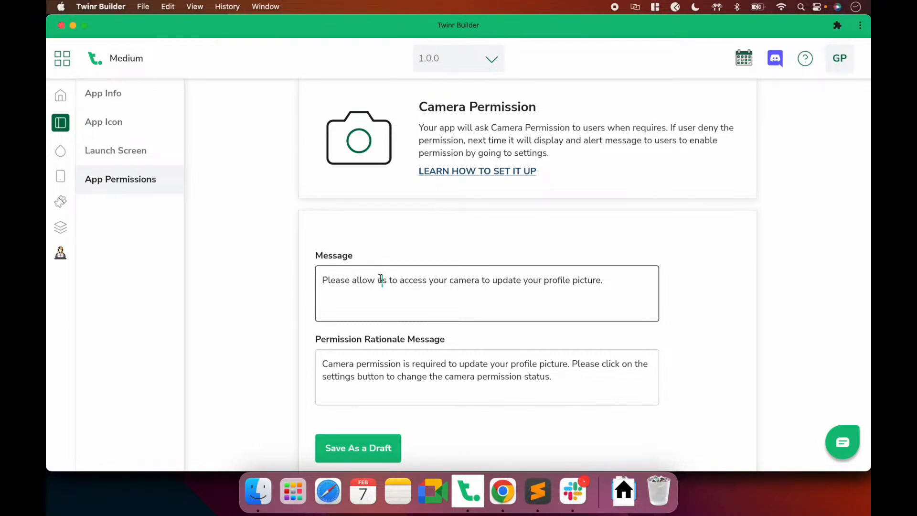
pyautogui.rightClick(603, 282)
pyautogui.click(331, 280)
pyautogui.moveTo(322, 280); pyautogui.dragTo(619, 279)
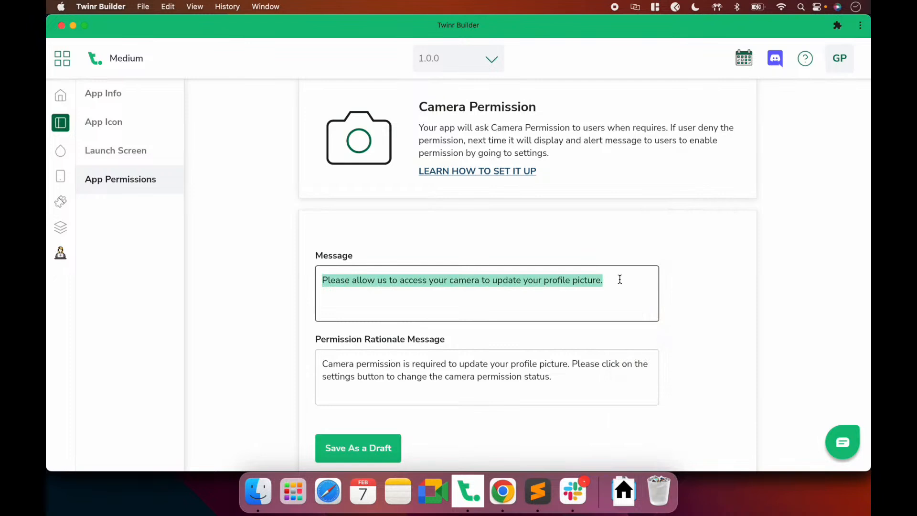
pyautogui.click(620, 279)
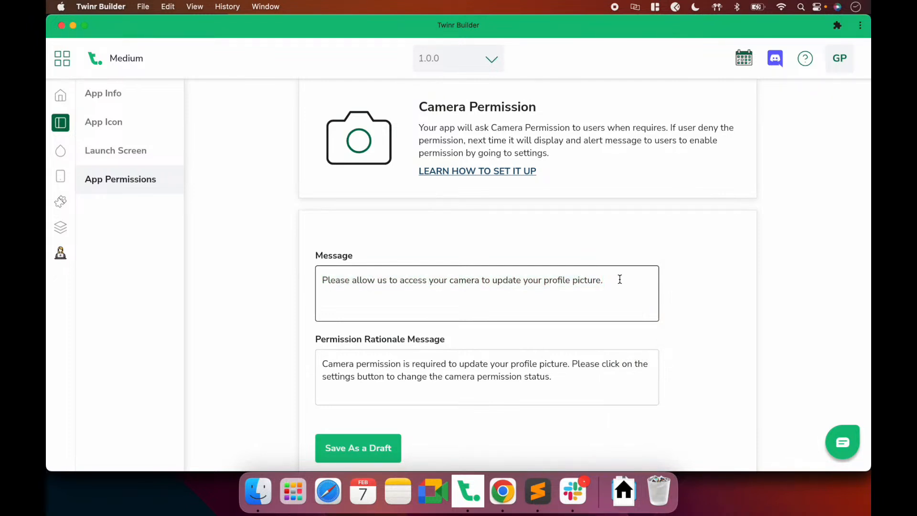
pyautogui.moveTo(620, 279); pyautogui.dragTo(322, 280)
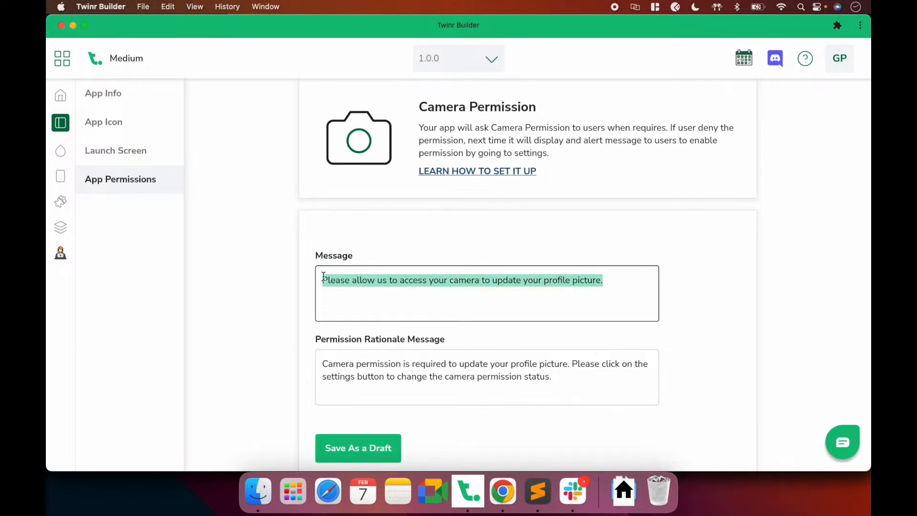
pyautogui.click(364, 281)
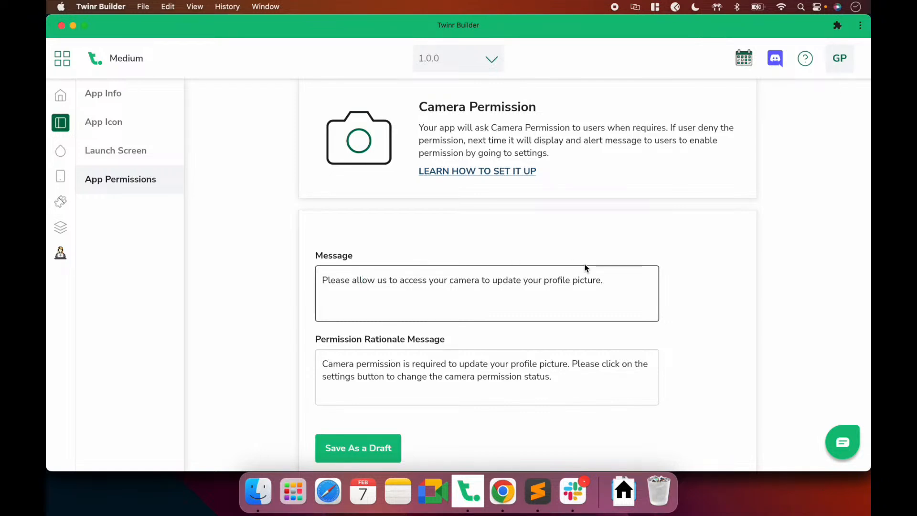
# Reselect the request message, then click into the Permission Rationale Message box
pyautogui.click(583, 281)
pyautogui.moveTo(626, 278); pyautogui.dragTo(322, 272)
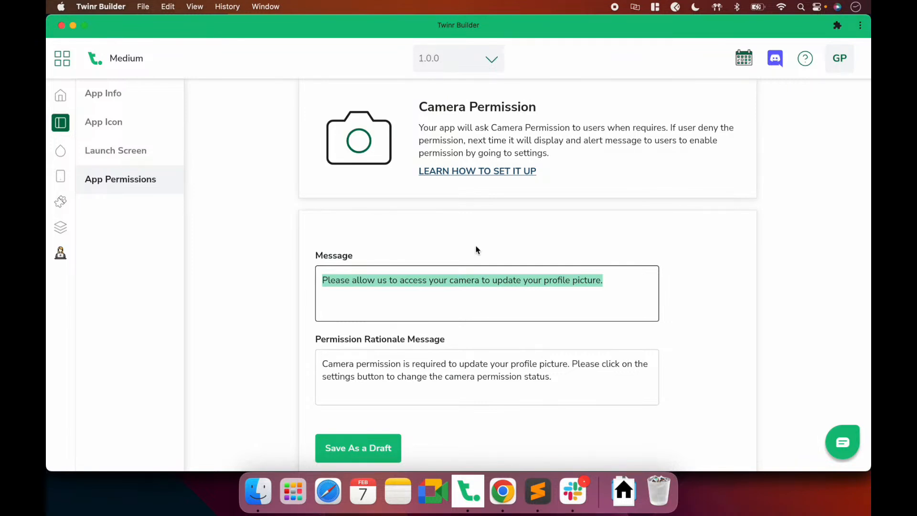
pyautogui.click(608, 280)
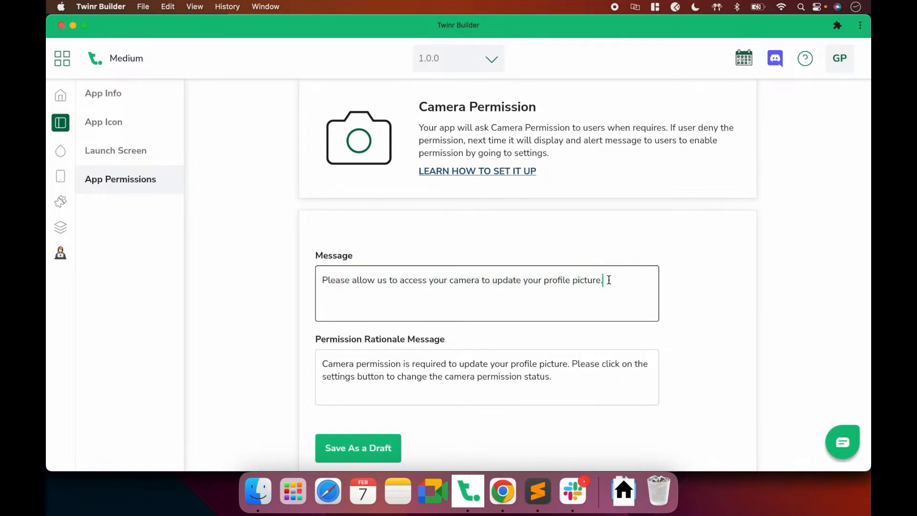
pyautogui.moveTo(608, 280); pyautogui.dragTo(315, 270)
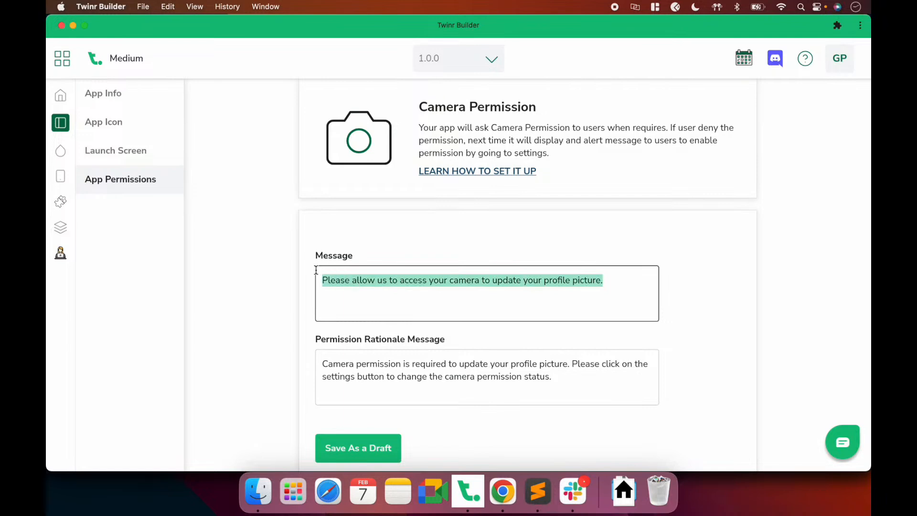
pyautogui.click(481, 239)
pyautogui.scroll(-1, 482, 240)
pyautogui.click(389, 339)
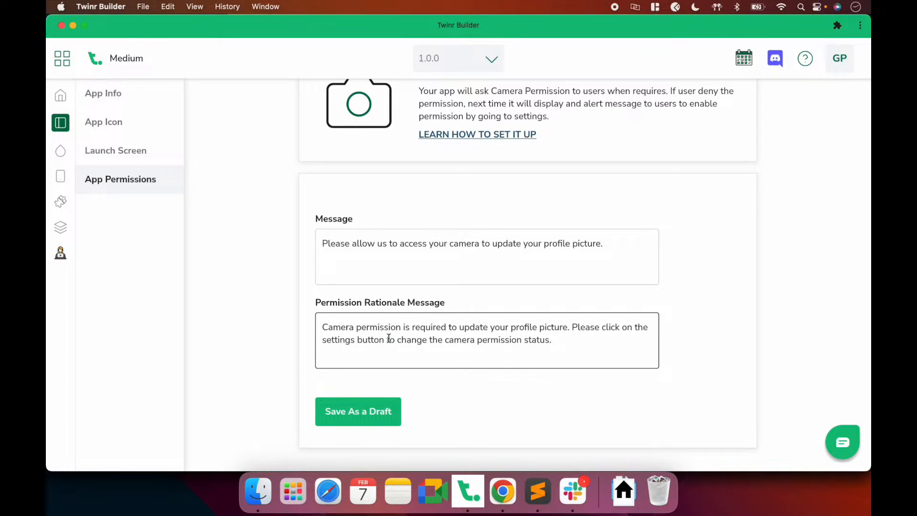
# Select and review the Camera permission rationale message text
pyautogui.rightClick(559, 345)
pyautogui.click(454, 333)
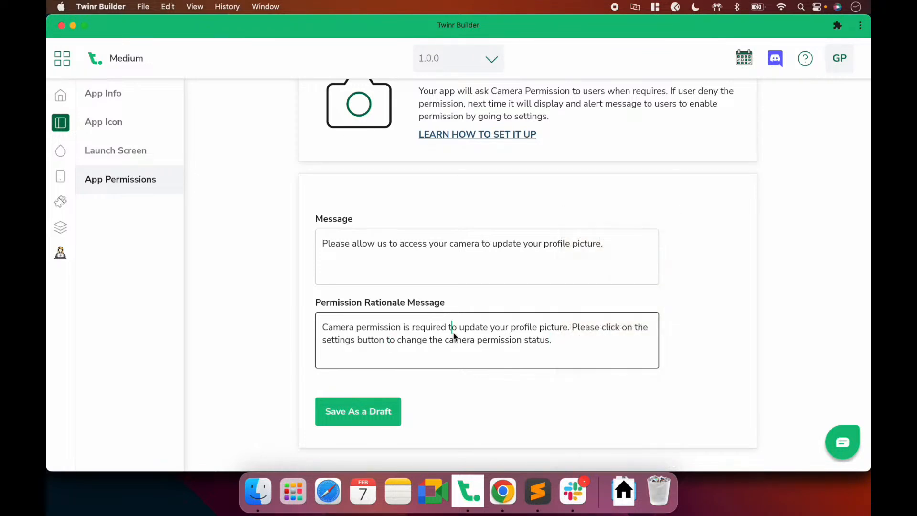
pyautogui.click(328, 327)
pyautogui.moveTo(324, 330); pyautogui.dragTo(554, 343)
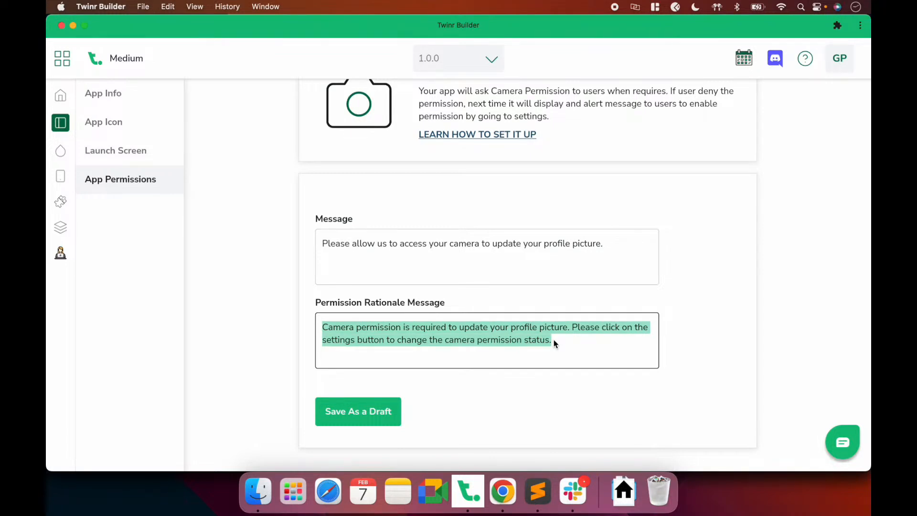
pyautogui.click(554, 340)
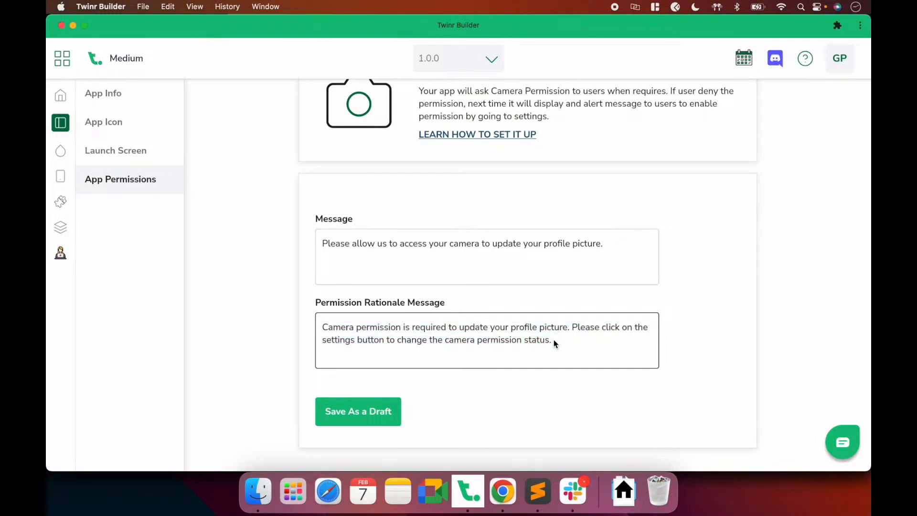
pyautogui.moveTo(554, 339); pyautogui.dragTo(342, 320)
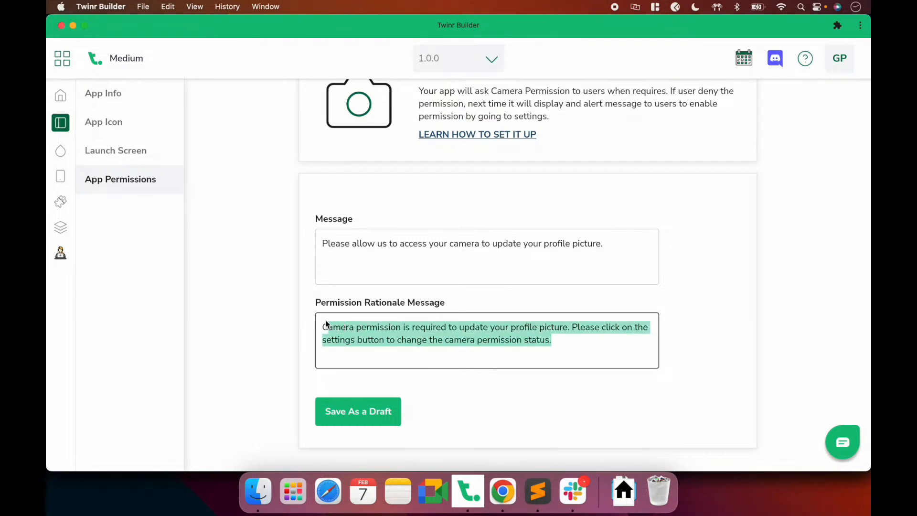
pyautogui.click(372, 303)
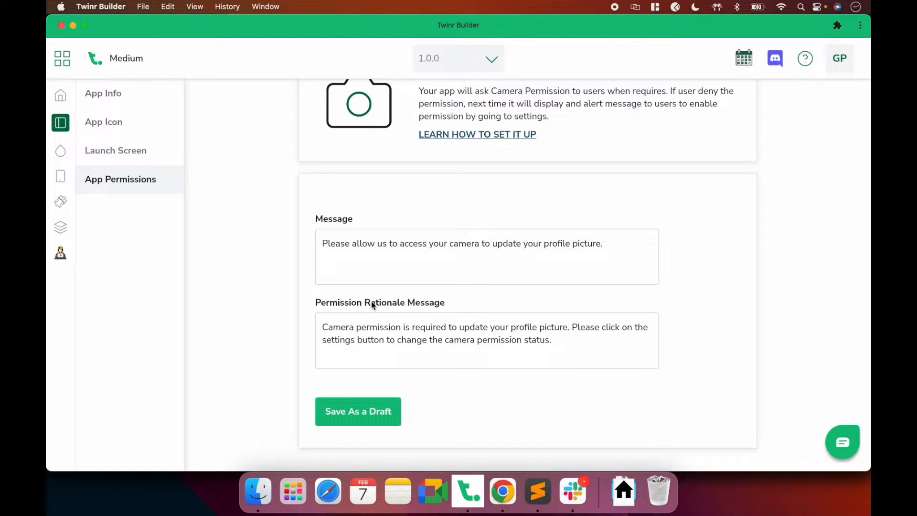
# Save the Camera messages as a draft and go back to the permissions grid
pyautogui.scroll(4, 371, 301)
pyautogui.scroll(-2, 371, 301)
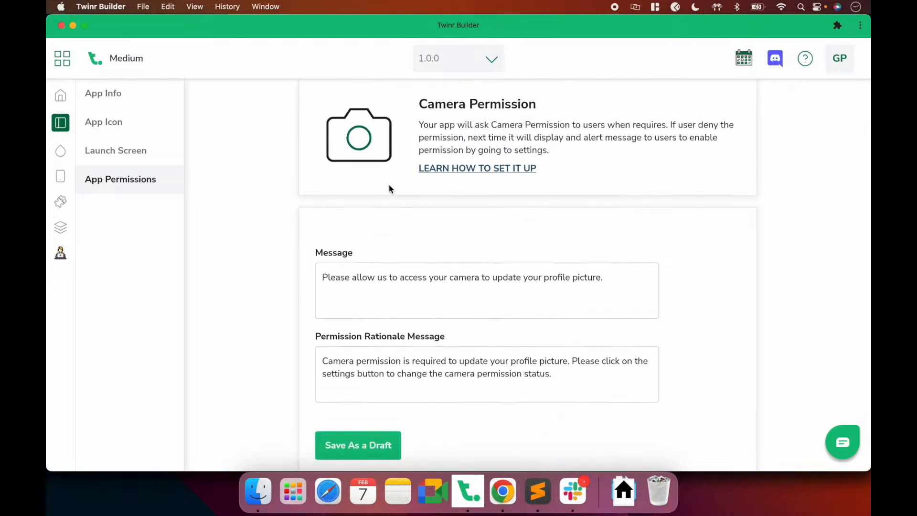
pyautogui.scroll(-2, 389, 188)
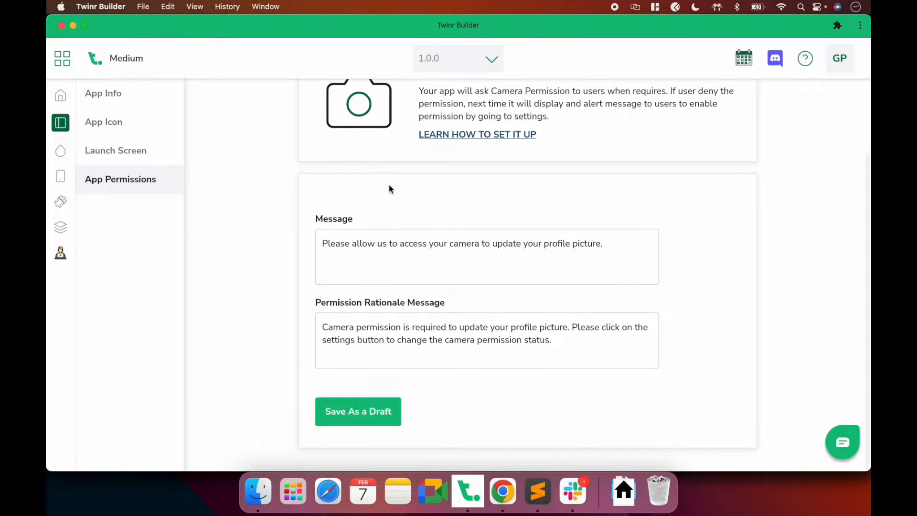
pyautogui.click(364, 410)
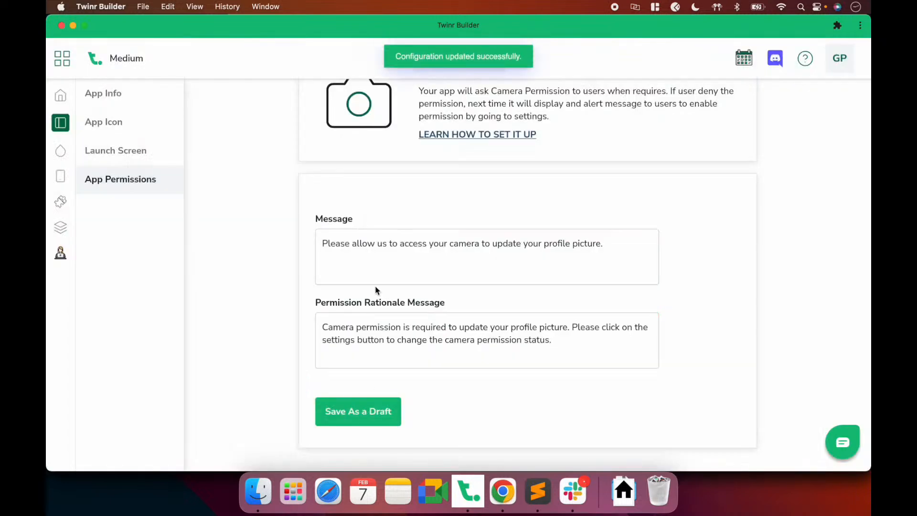
pyautogui.scroll(3, 370, 267)
pyautogui.click(311, 103)
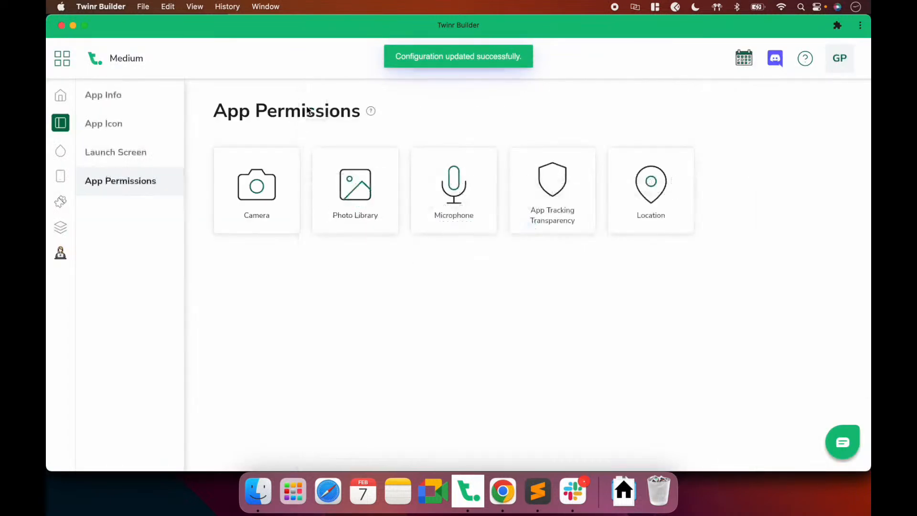
# Save Photo Library's messages as a draft, go back, and open App Tracking Transparency
pyautogui.click(355, 191)
pyautogui.scroll(-3, 406, 375)
pyautogui.click(370, 423)
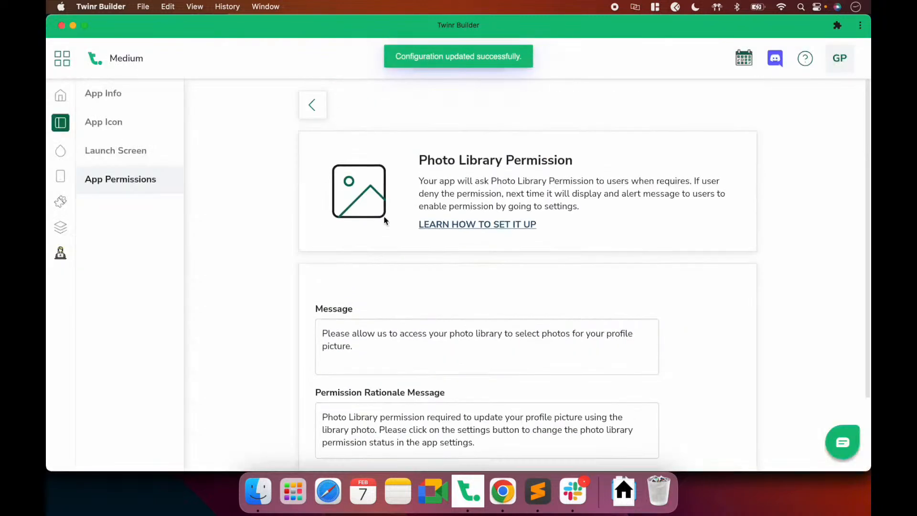
pyautogui.click(311, 102)
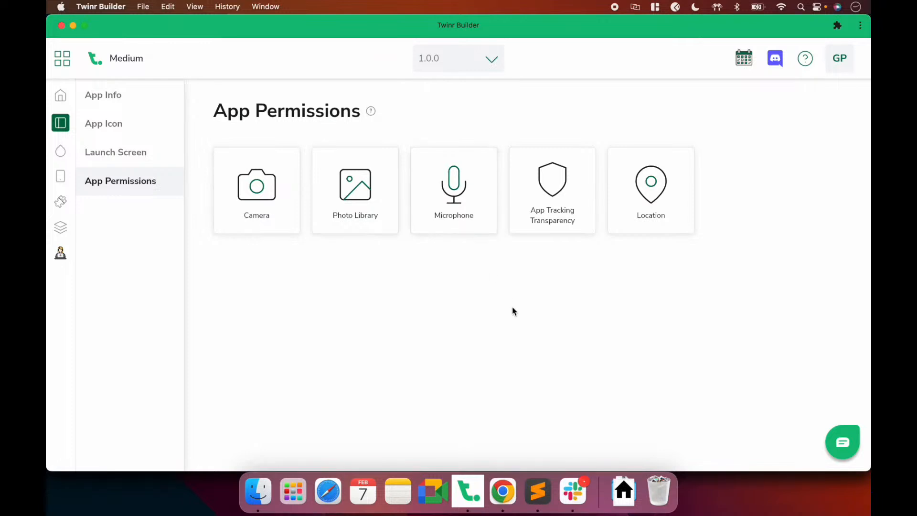
pyautogui.click(547, 231)
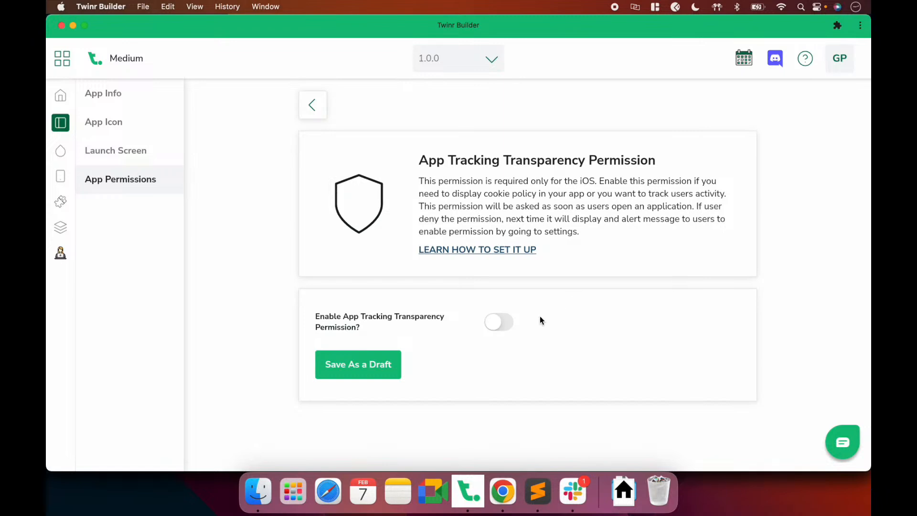
# Switch on Enable App Tracking Transparency, save it as a draft, and go to App Theme
pyautogui.click(501, 325)
pyautogui.scroll(-1, 507, 329)
pyautogui.scroll(-5, 508, 328)
pyautogui.click(351, 423)
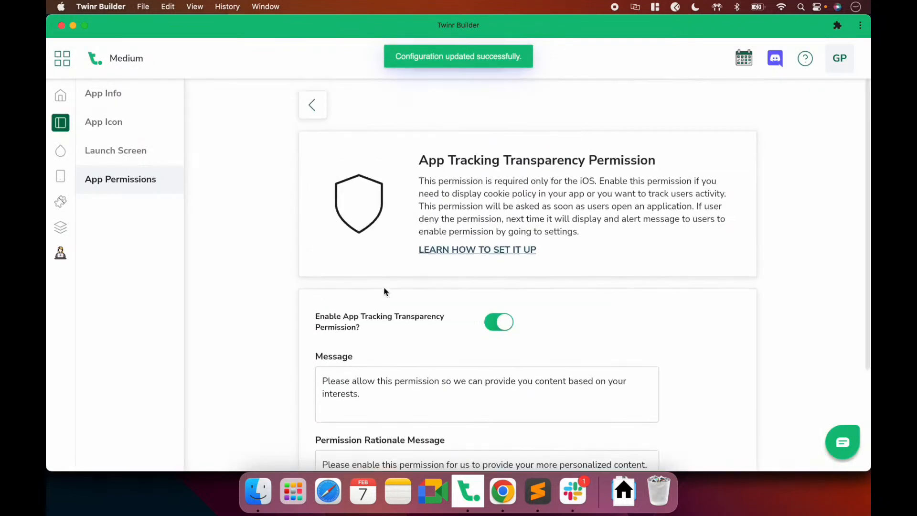
pyautogui.click(313, 104)
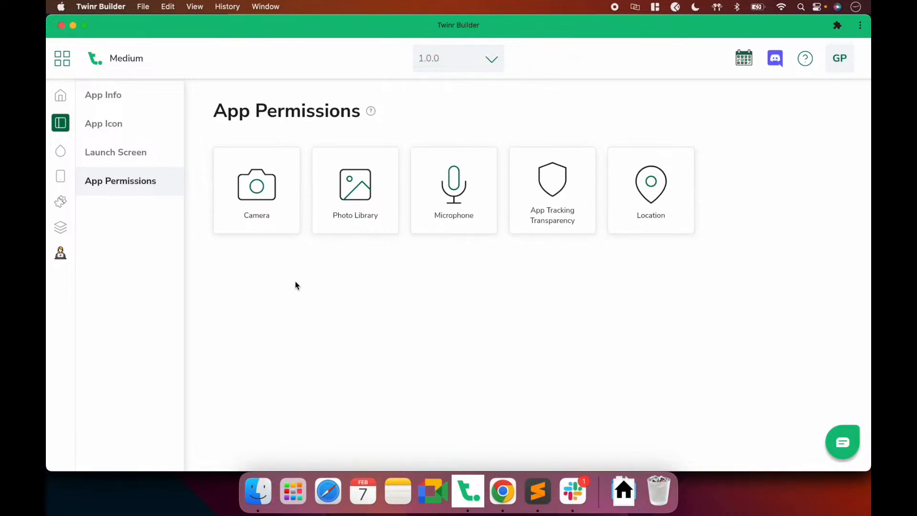
pyautogui.click(63, 153)
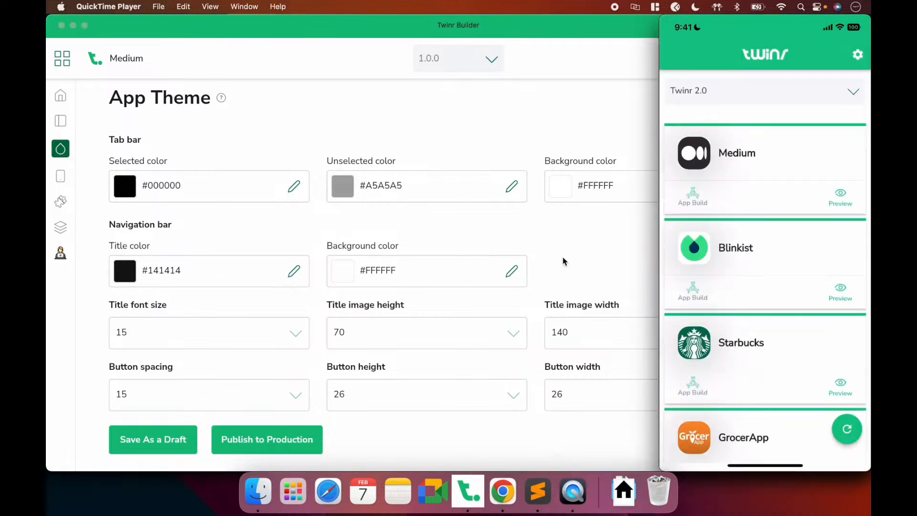
# Start the Medium preview in the mirrored iPhone's Twinr app to show its Home feed
pyautogui.moveTo(720, 171)
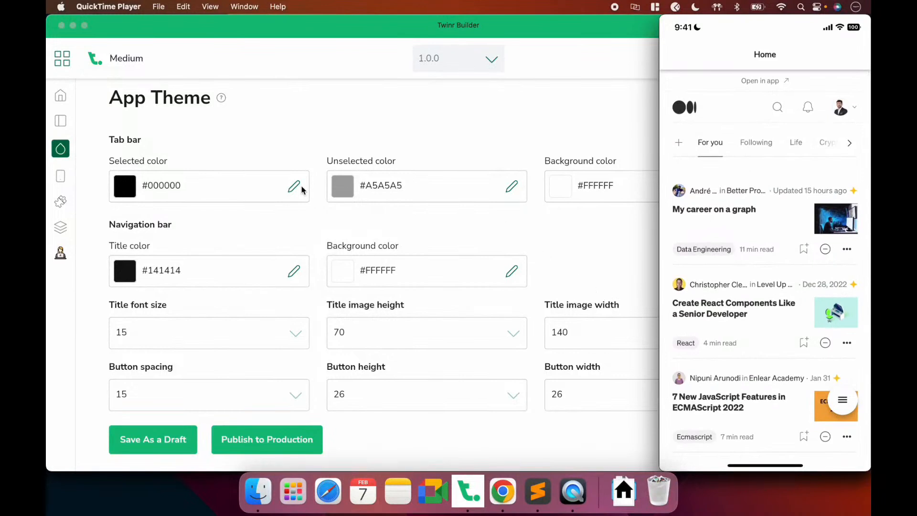
# After the Medium feed loads in the mirror, bring Twinr Builder back to the front
pyautogui.click(181, 141)
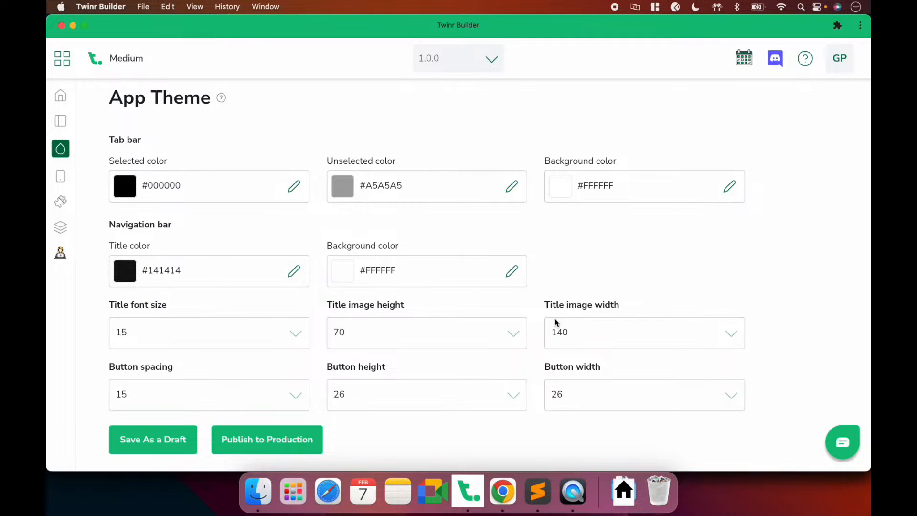
pyautogui.click(573, 491)
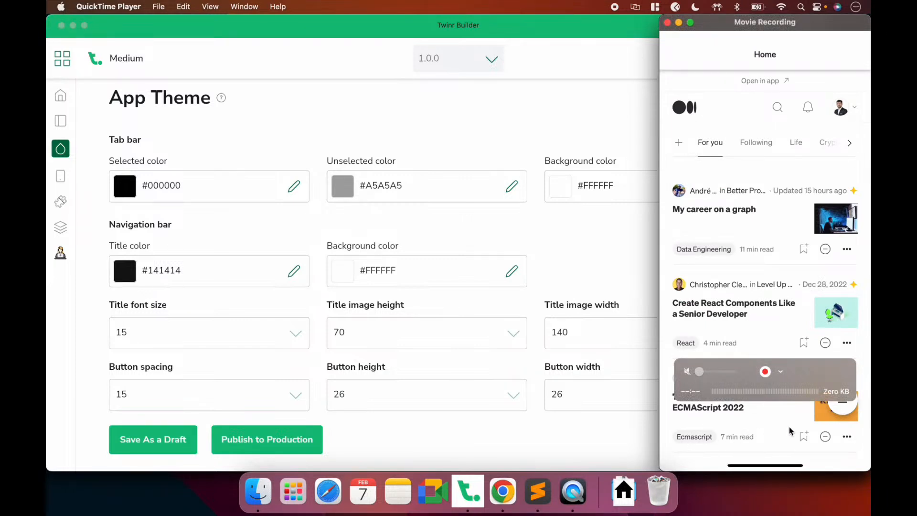
pyautogui.click(587, 253)
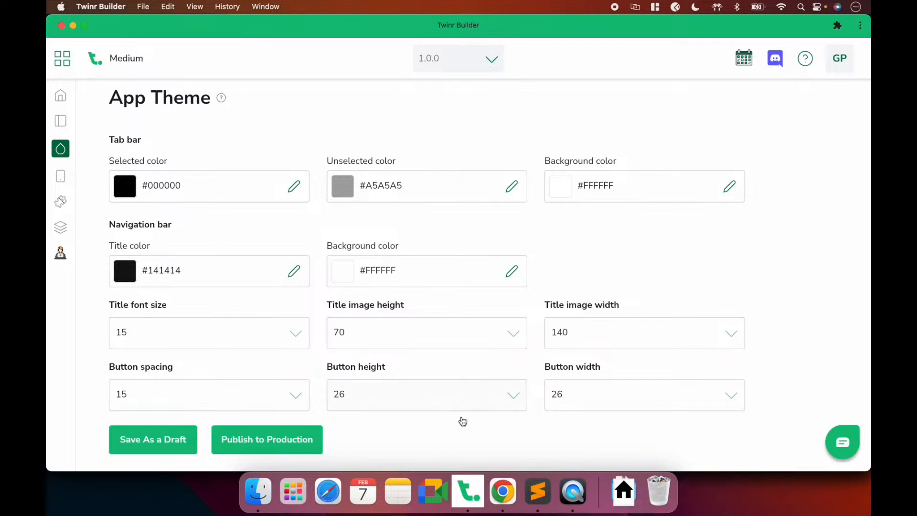
pyautogui.click(502, 496)
pyautogui.click(174, 29)
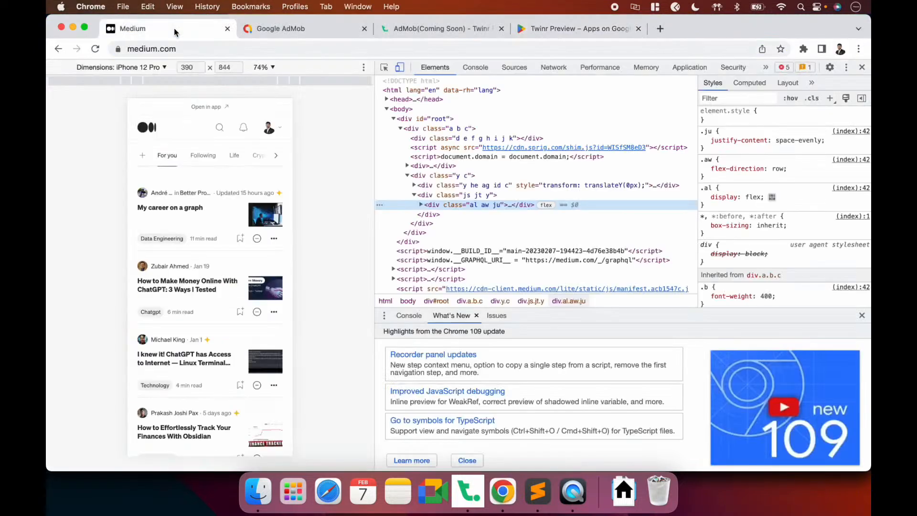
pyautogui.scroll(-1, 234, 265)
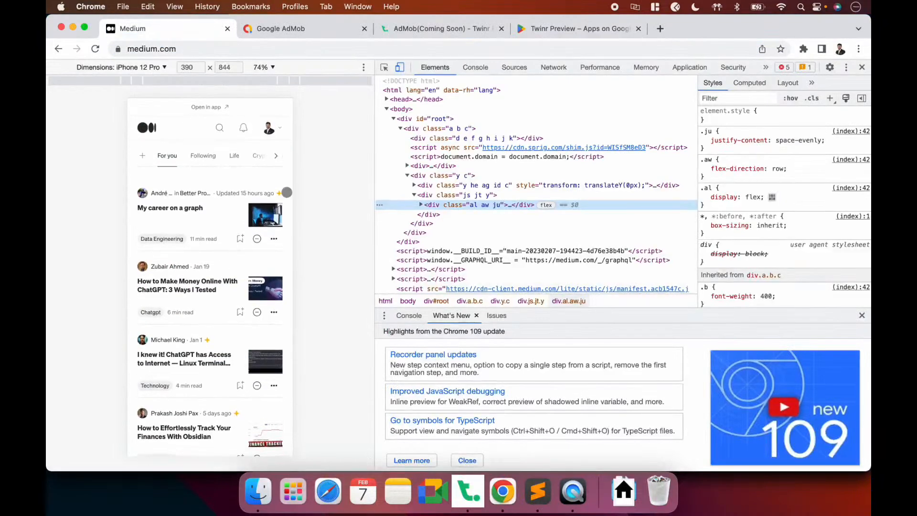
pyautogui.click(207, 108)
pyautogui.click(384, 67)
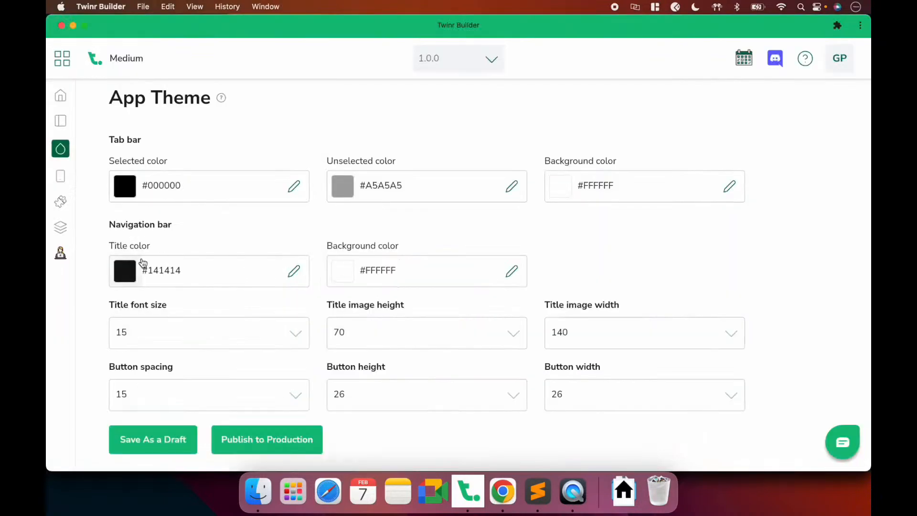
# Set the navigation bar title colour to 292929 and save the theme as a draft
pyautogui.doubleClick(149, 268)
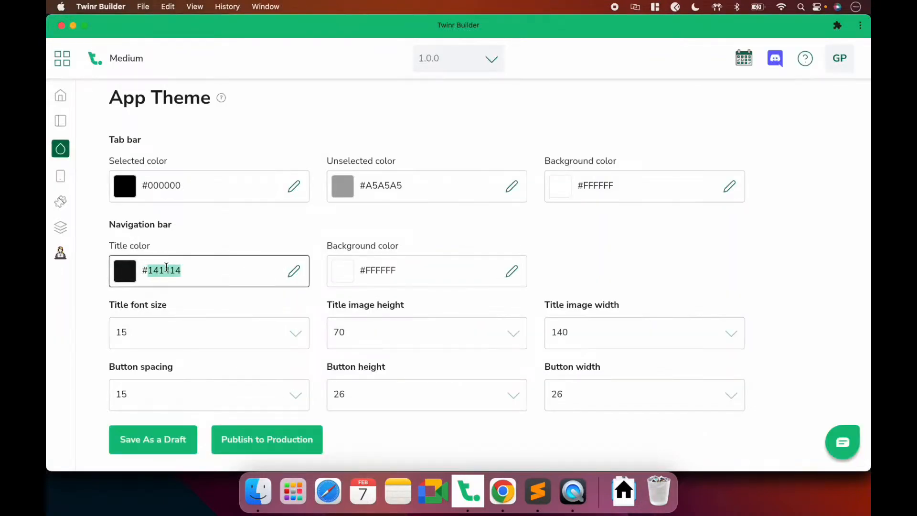
pyautogui.write('292929')
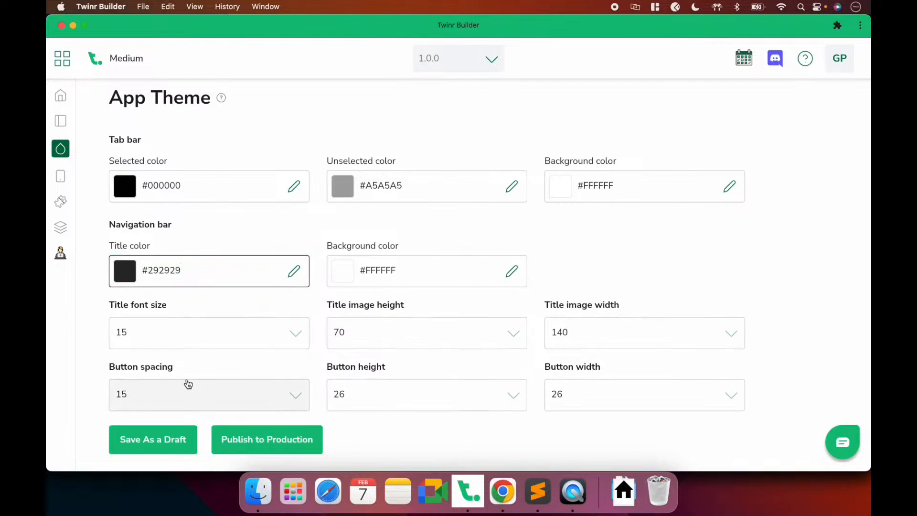
pyautogui.click(180, 438)
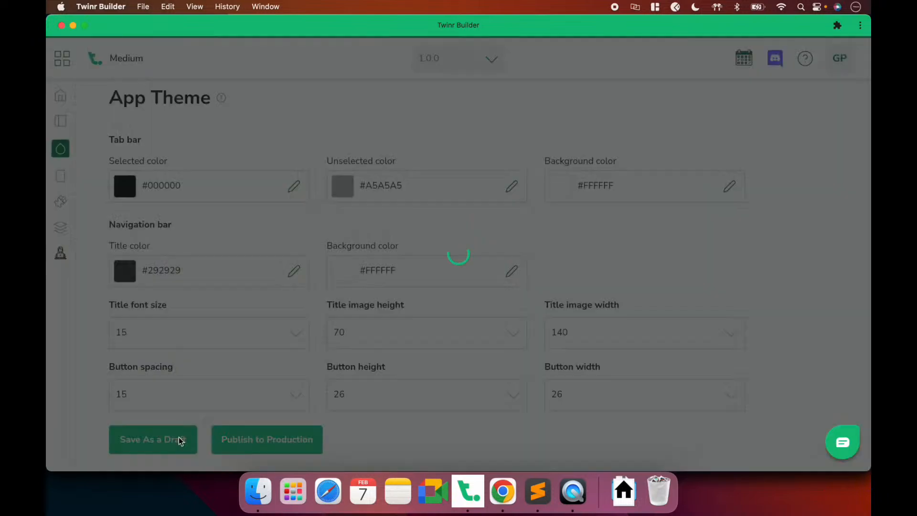
# Inspect the article heading in Chrome and the iPhone mirror, then open Twinr's title font sizes
pyautogui.press('super+Tab')
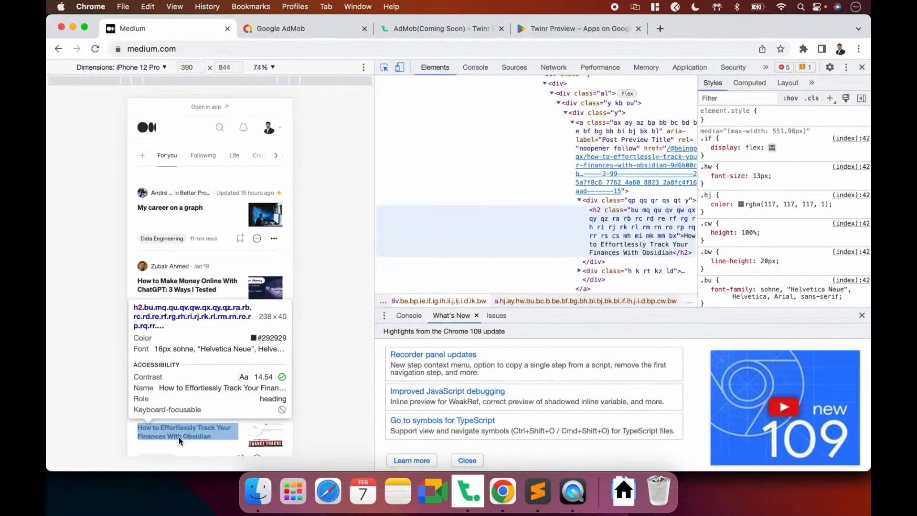
pyautogui.click(239, 176)
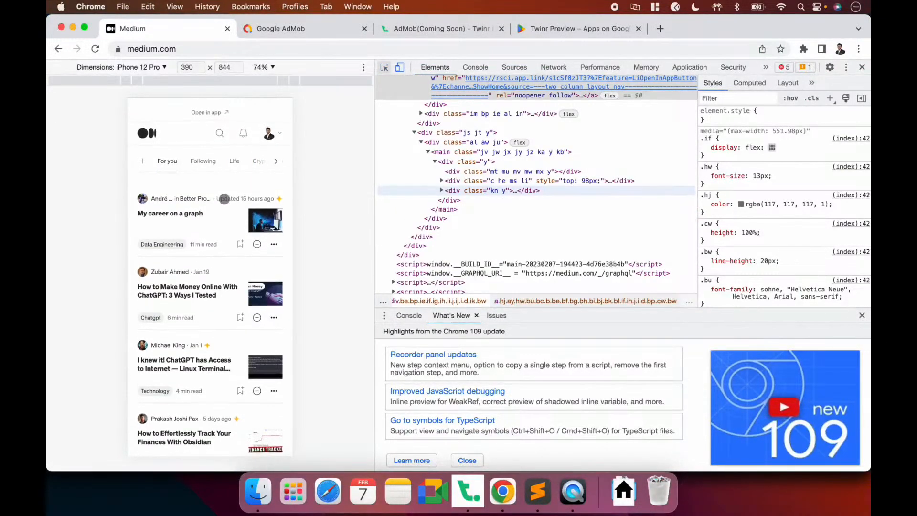
pyautogui.click(576, 500)
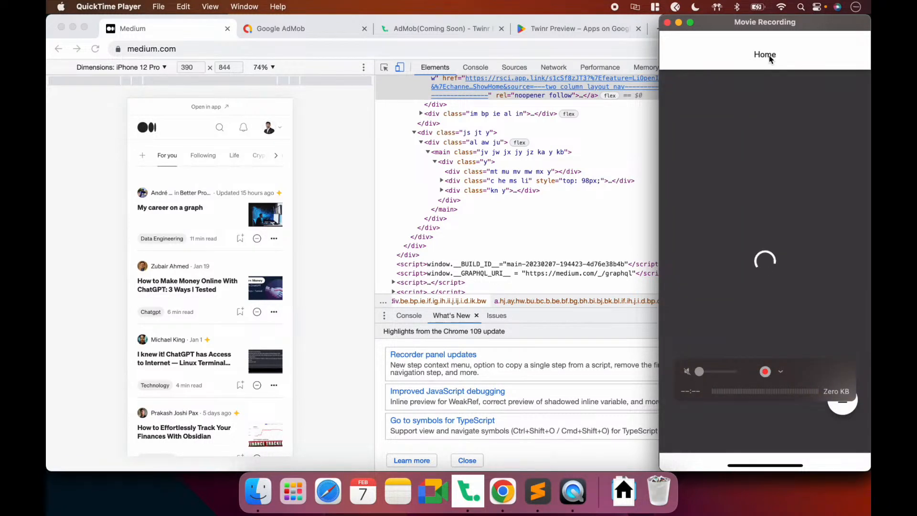
pyautogui.click(371, 275)
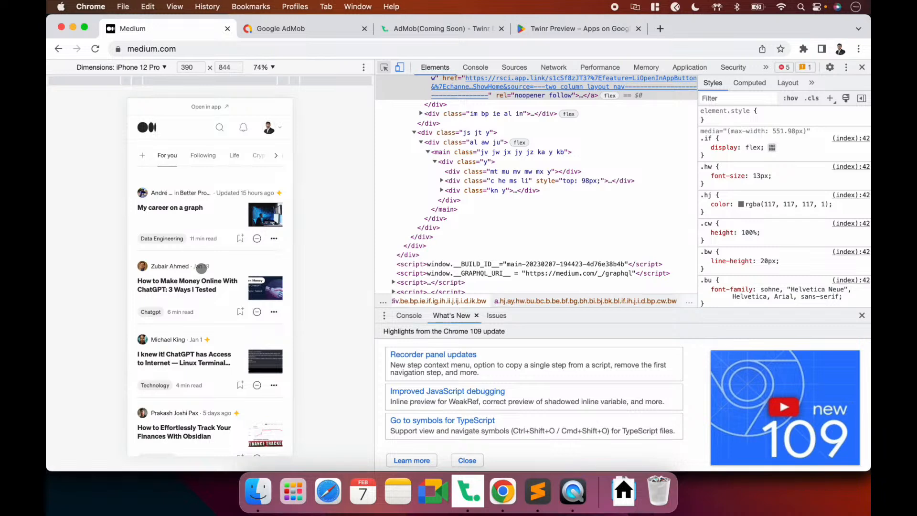
pyautogui.scroll(-4, 201, 268)
pyautogui.scroll(4, 201, 269)
pyautogui.press('super+Tab')
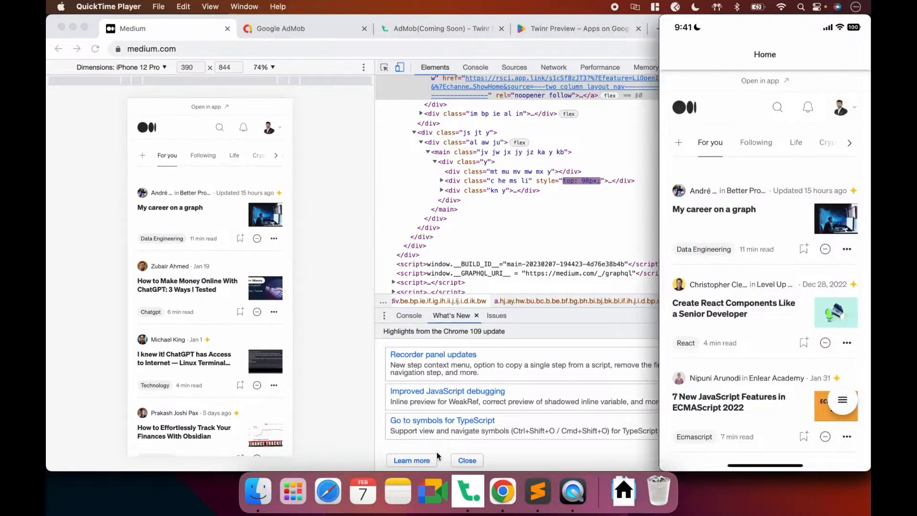
pyautogui.click(468, 492)
pyautogui.click(184, 344)
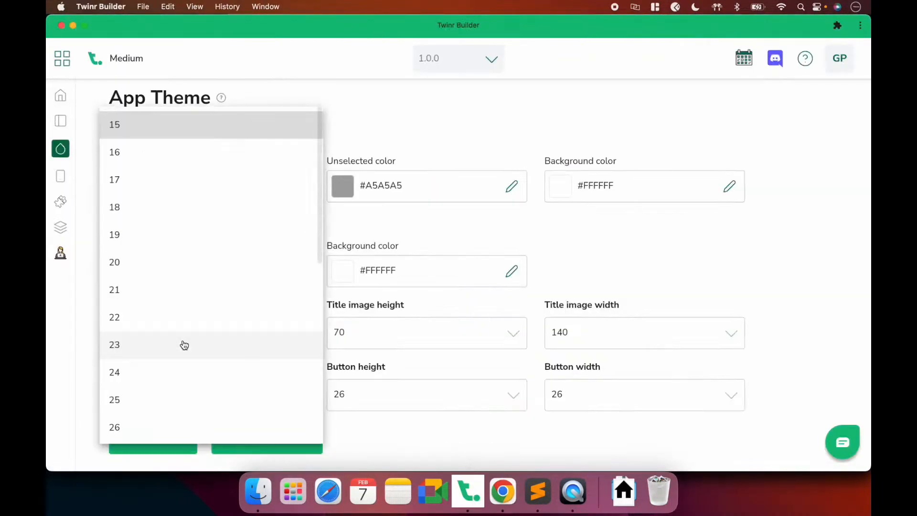
# Pick 18 as the title font size, save the theme draft, and check the iPhone preview
pyautogui.click(122, 179)
pyautogui.click(150, 321)
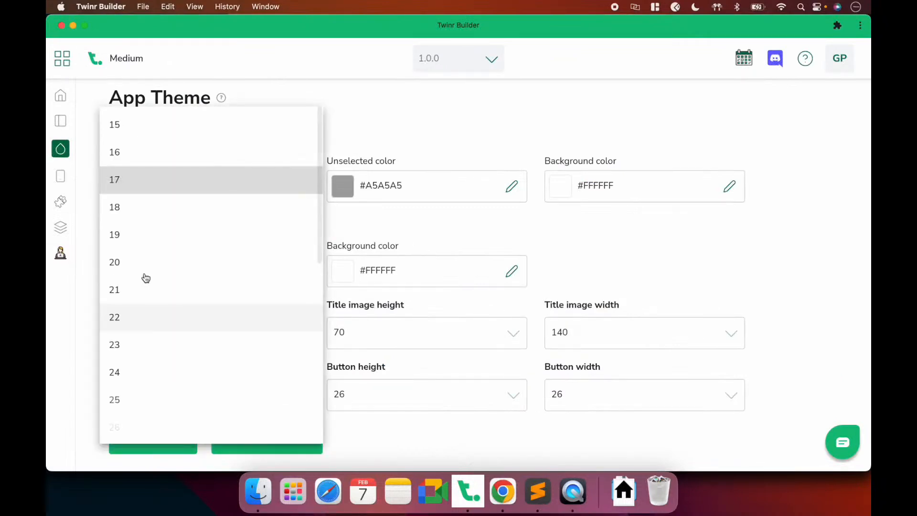
pyautogui.click(129, 207)
pyautogui.click(166, 440)
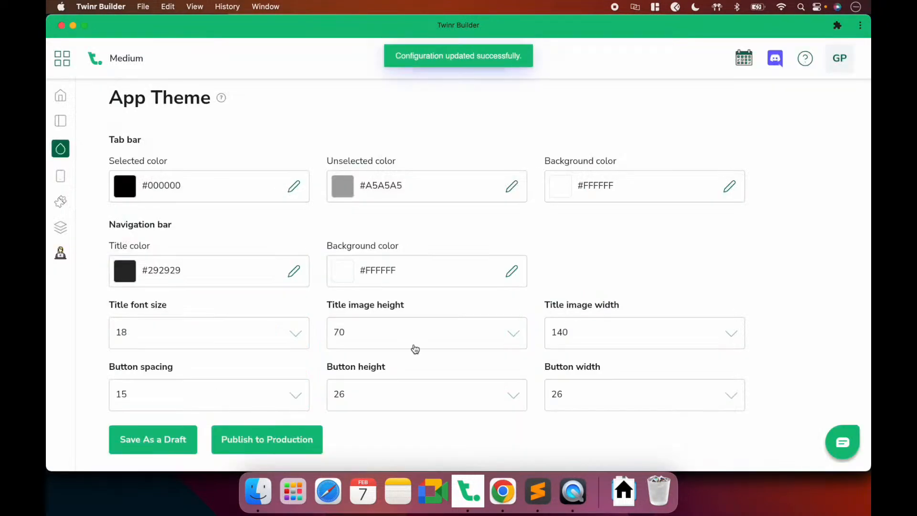
pyautogui.click(573, 492)
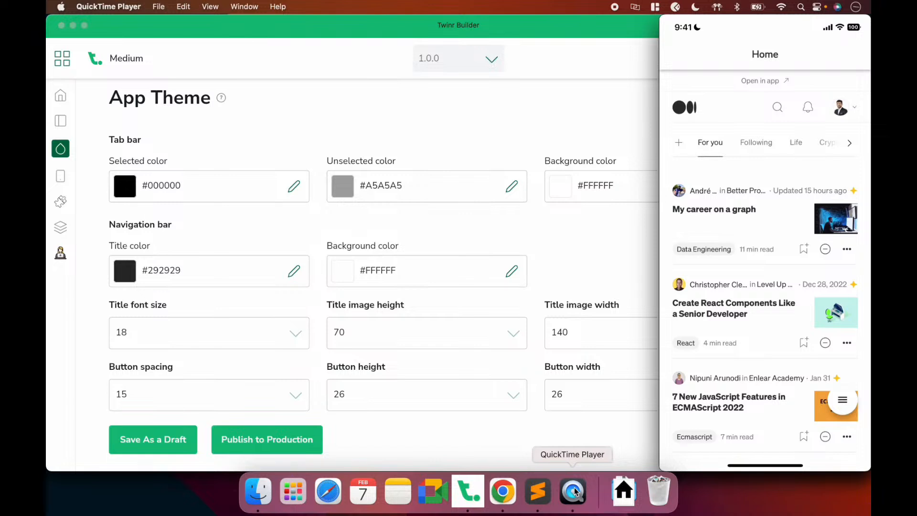
pyautogui.click(487, 241)
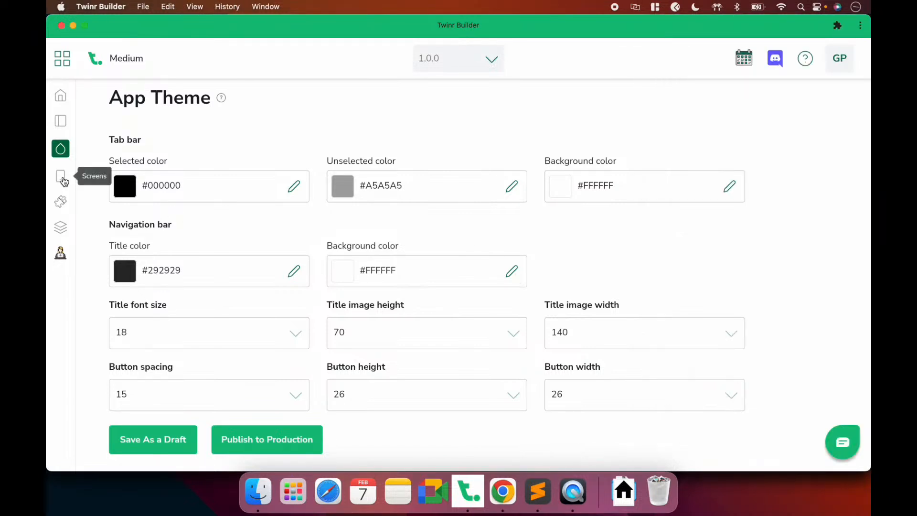
pyautogui.click(60, 176)
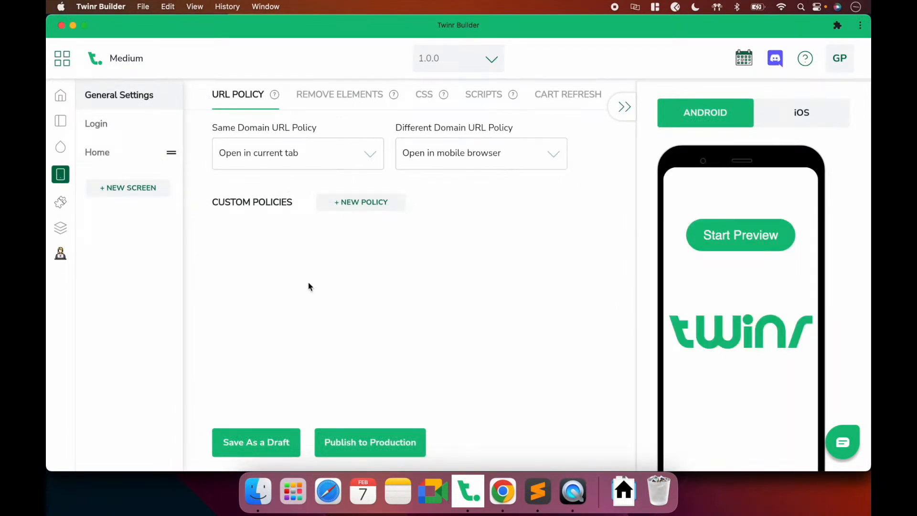
pyautogui.click(127, 153)
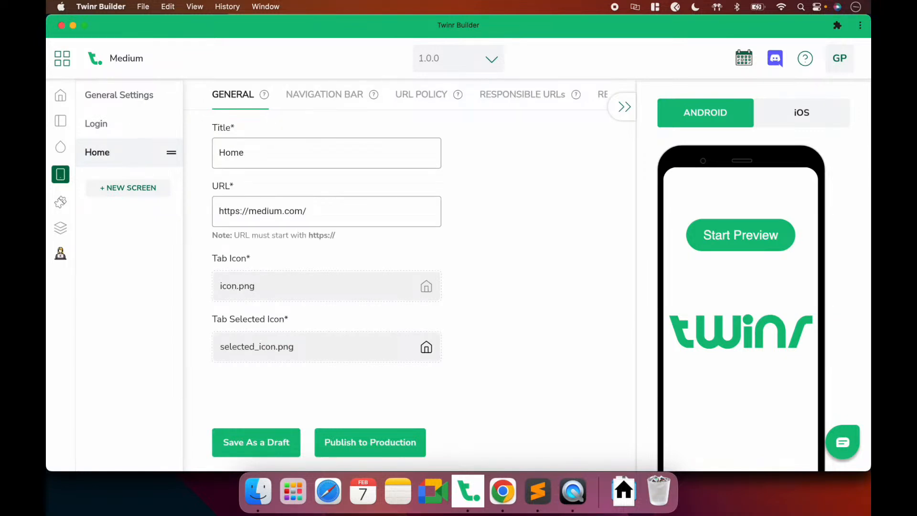
pyautogui.click(503, 491)
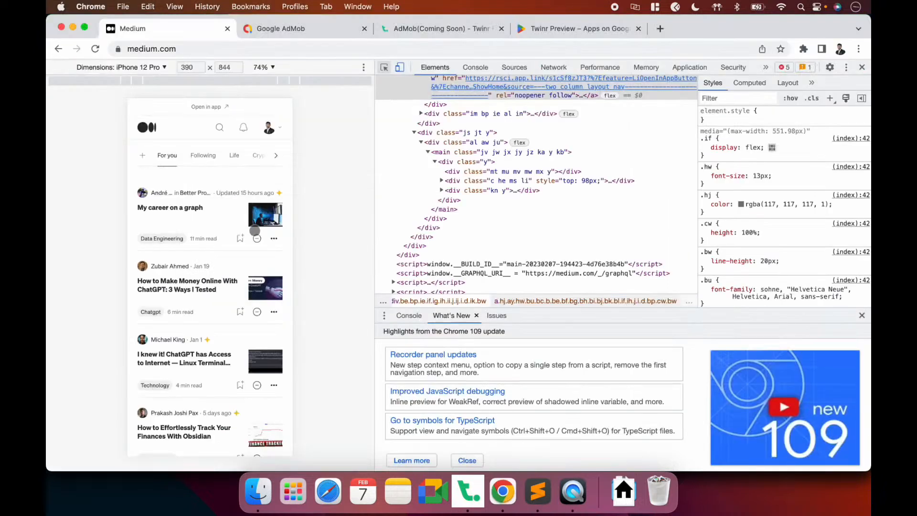
pyautogui.click(862, 67)
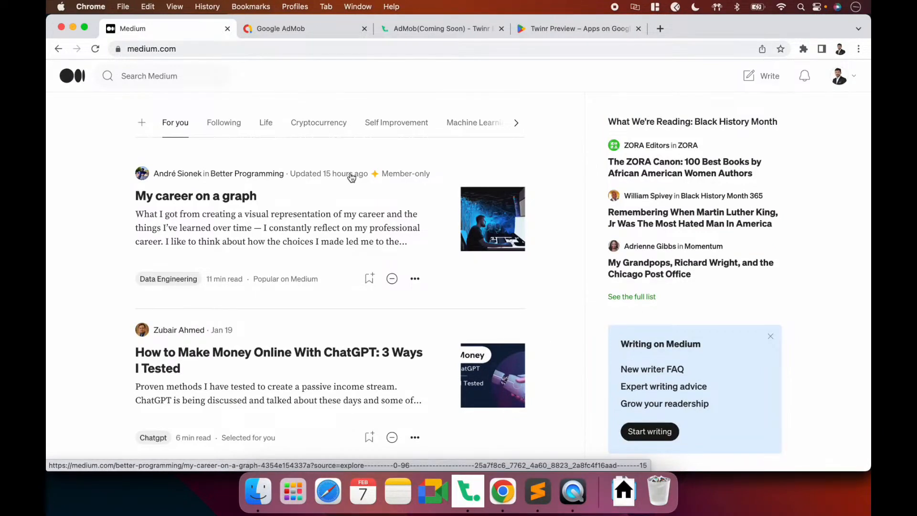
pyautogui.press('super+alt+i')
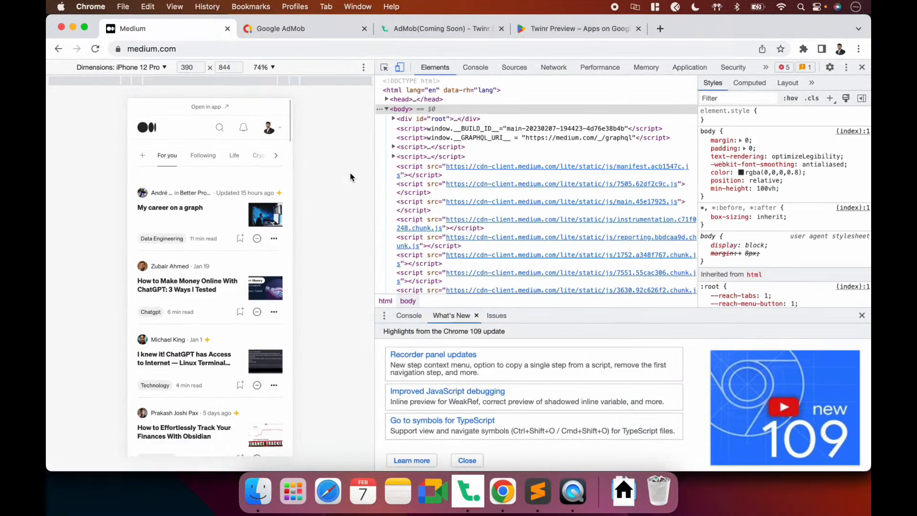
pyautogui.click(222, 129)
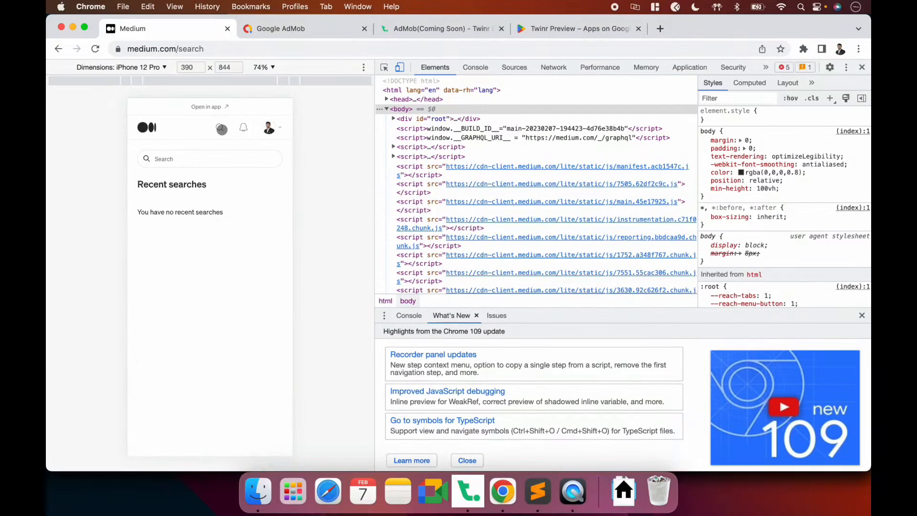
pyautogui.click(224, 49)
pyautogui.press('super+c')
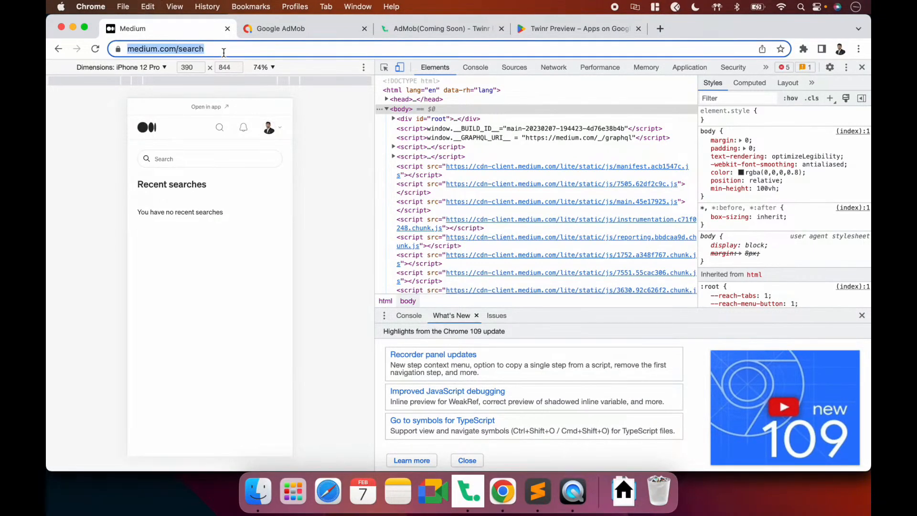
pyautogui.press('super+Tab')
pyautogui.click(137, 185)
pyautogui.click(397, 191)
pyautogui.write('Explore')
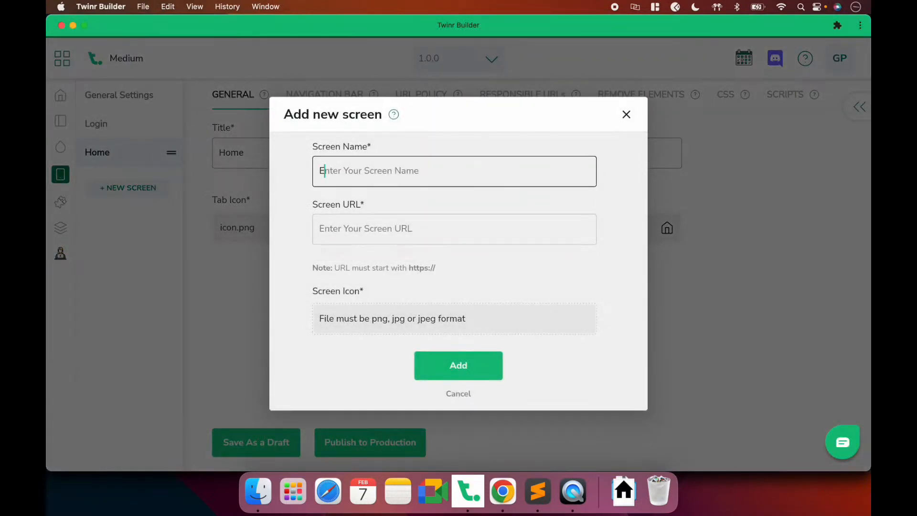
pyautogui.click(391, 228)
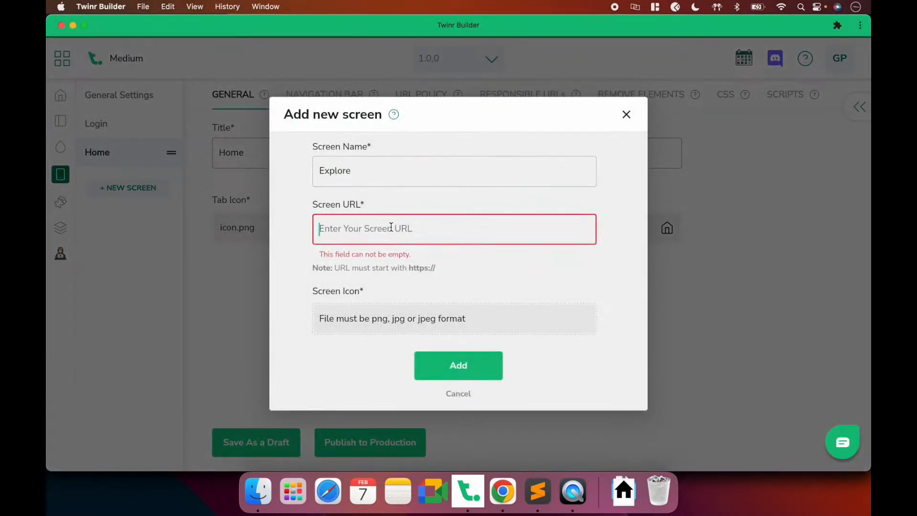
pyautogui.press('super+v')
pyautogui.click(370, 314)
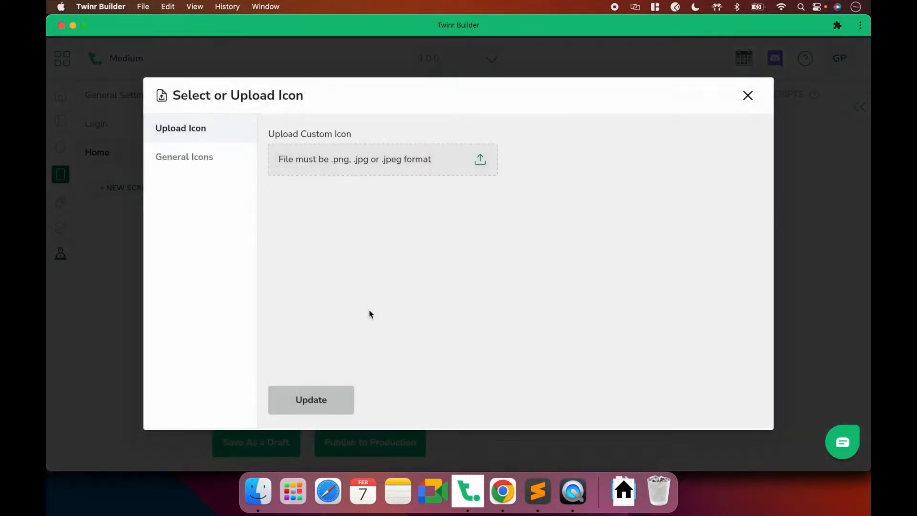
pyautogui.click(306, 166)
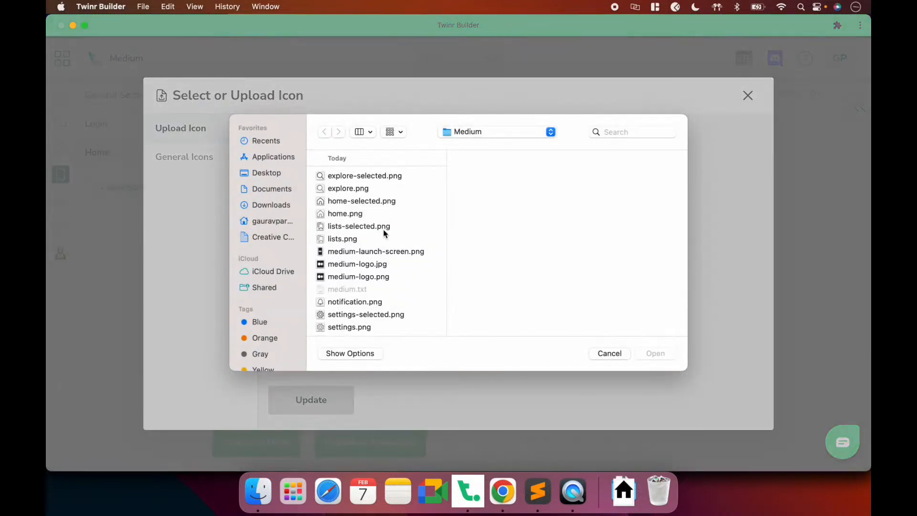
pyautogui.doubleClick(353, 190)
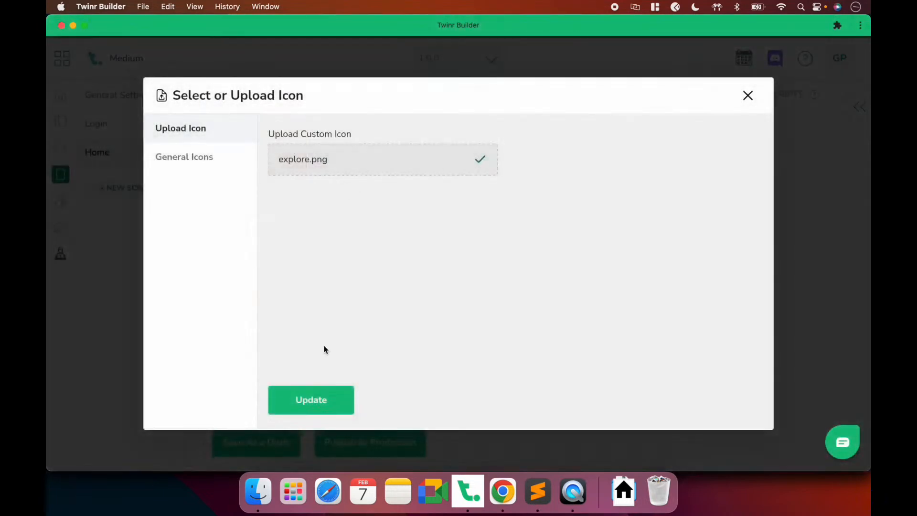
pyautogui.click(311, 400)
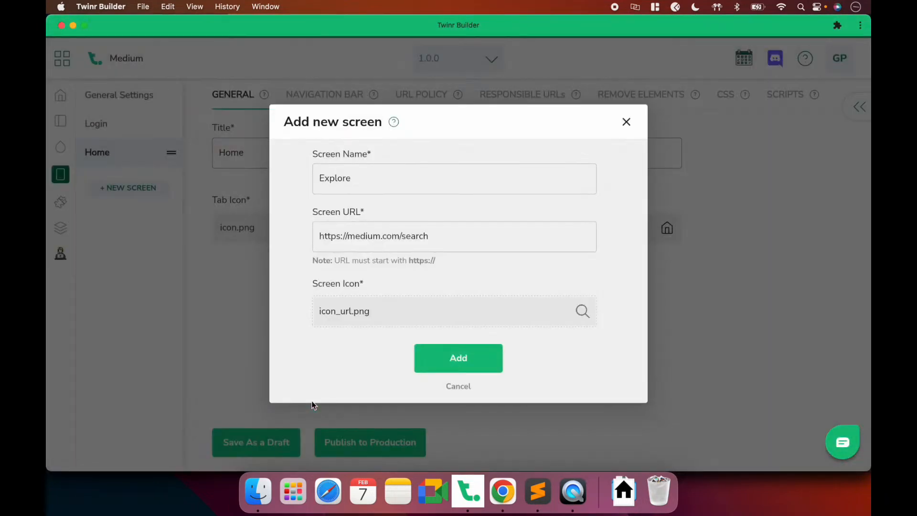
pyautogui.click(455, 366)
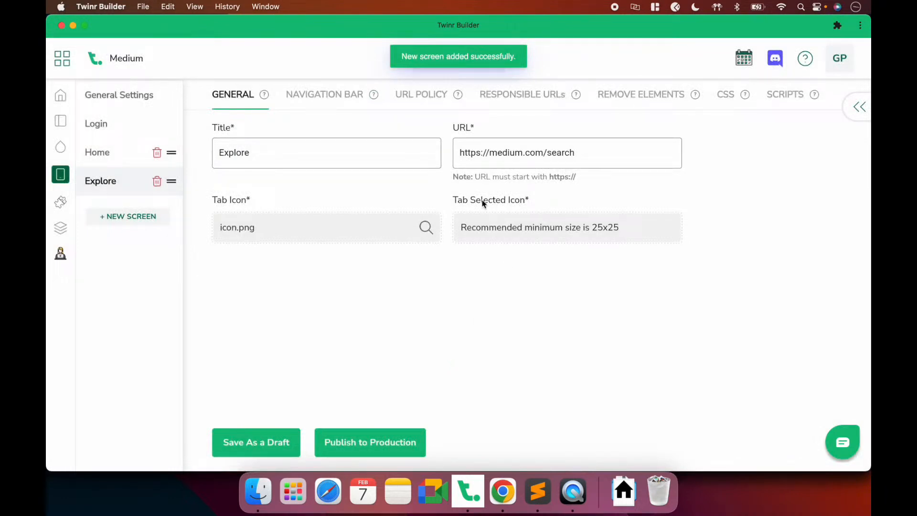
# Set explore-selected.png as the Explore screen's selected tab icon
pyautogui.click(500, 227)
pyautogui.click(365, 164)
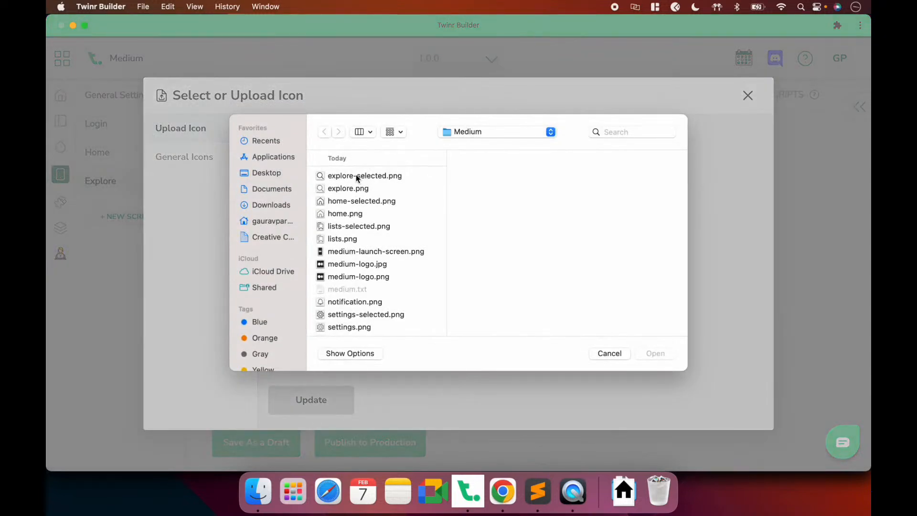
pyautogui.doubleClick(354, 176)
pyautogui.click(316, 400)
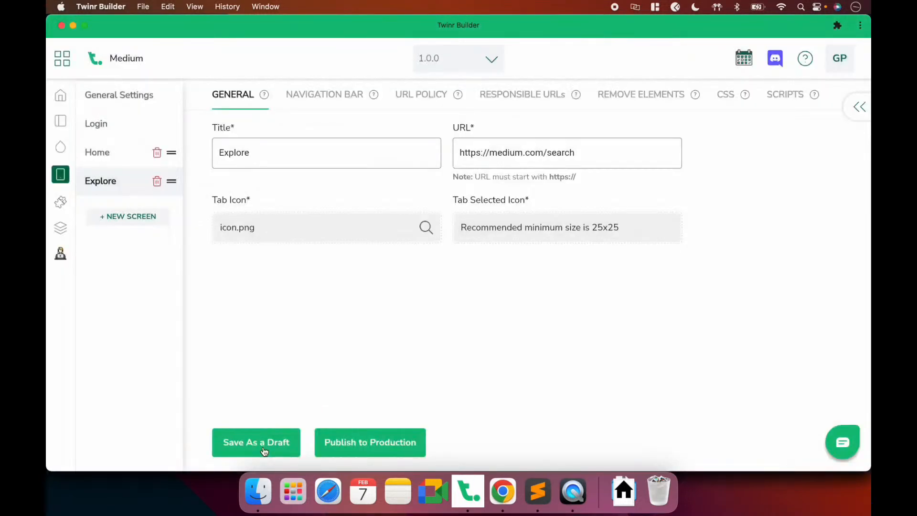
# Save the Explore draft, give the Home screen the home-selected.png icon, and save the draft again
pyautogui.click(263, 446)
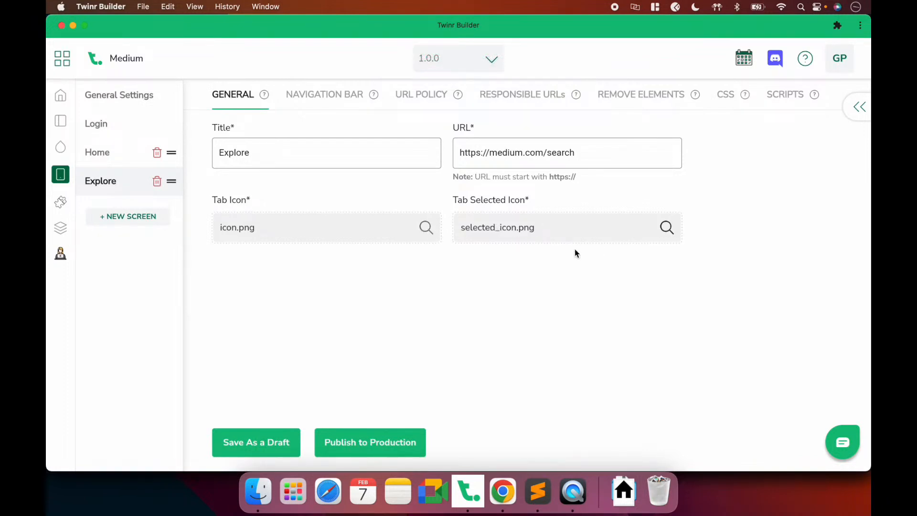
pyautogui.click(110, 154)
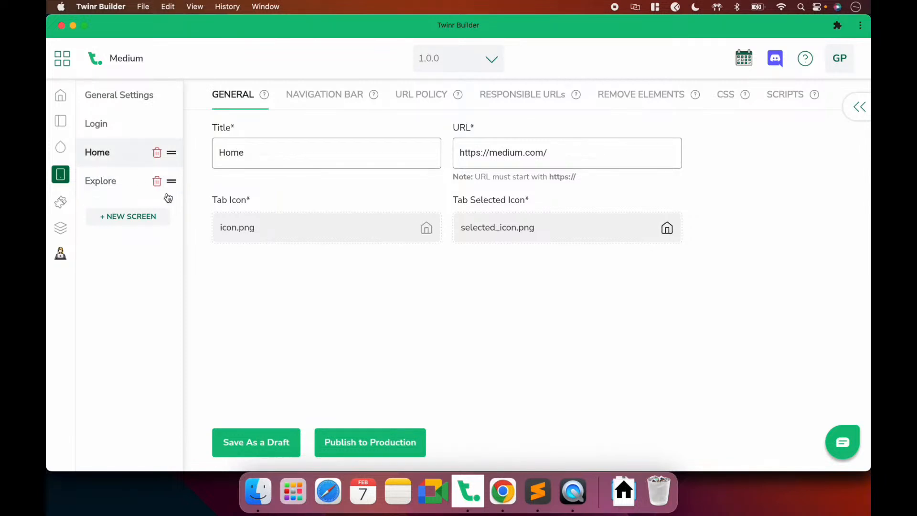
pyautogui.click(394, 232)
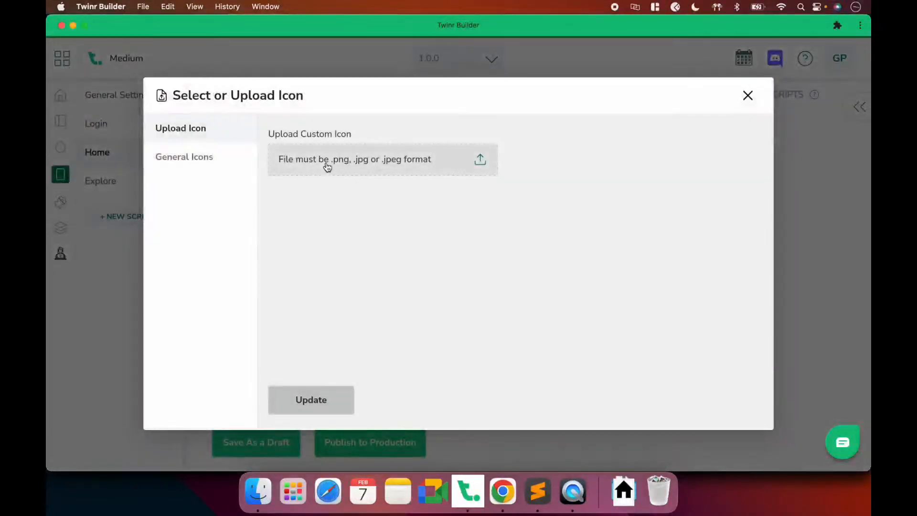
pyautogui.click(323, 164)
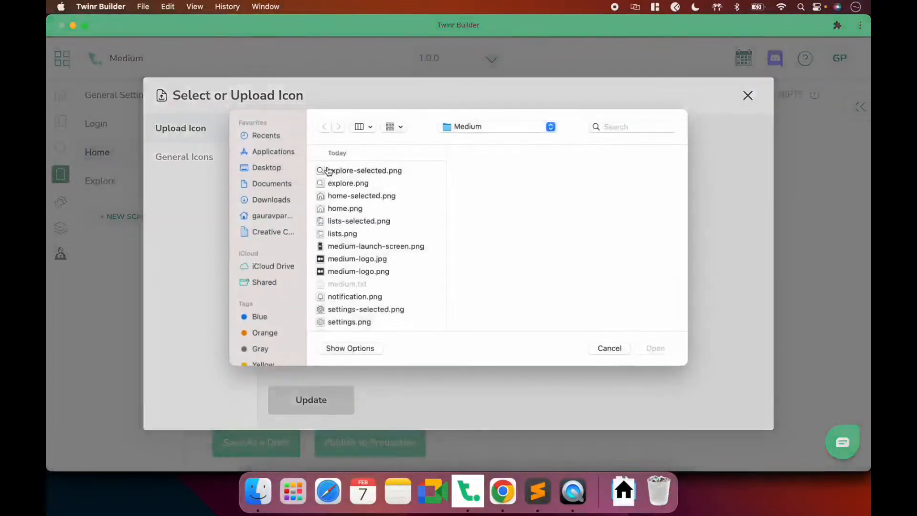
pyautogui.click(373, 268)
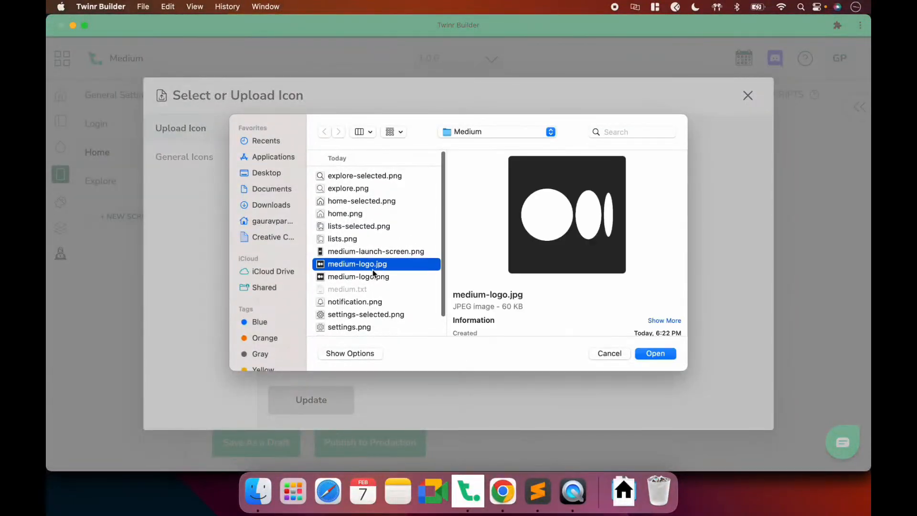
pyautogui.doubleClick(364, 203)
pyautogui.click(311, 391)
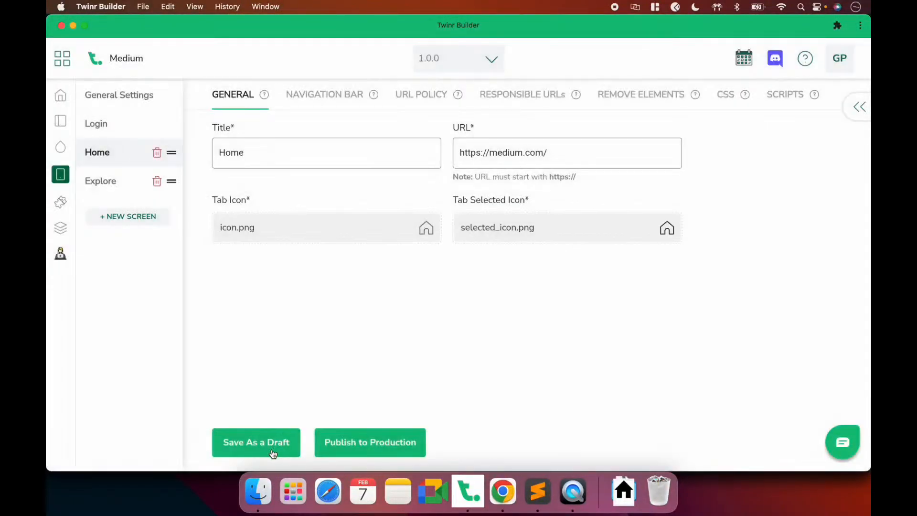
pyautogui.click(270, 450)
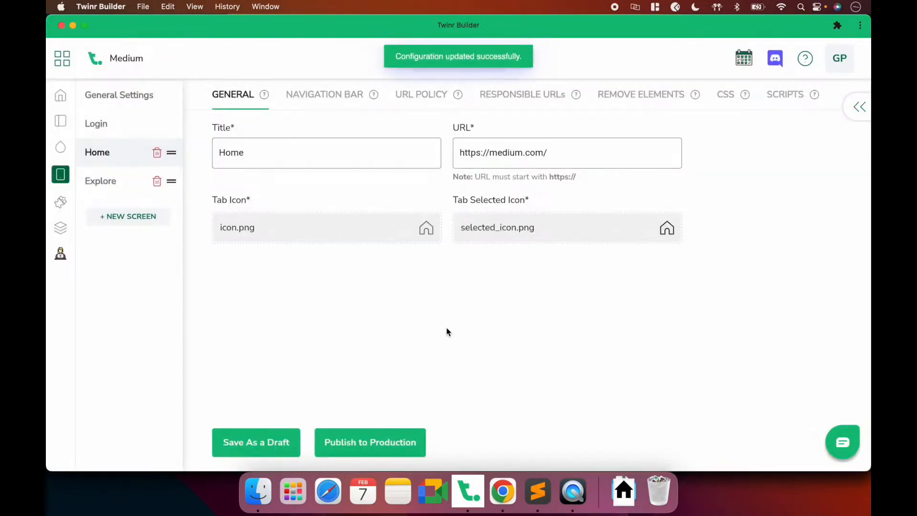
# Compare the mirrored iPhone's Medium Explore tab, showing Recent searches, with the Twinr Builder editor
pyautogui.click(578, 494)
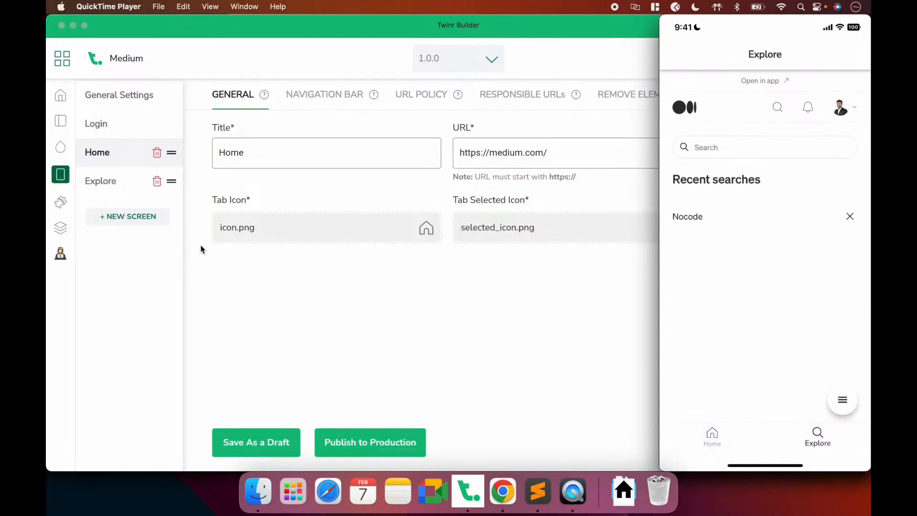
pyautogui.click(342, 320)
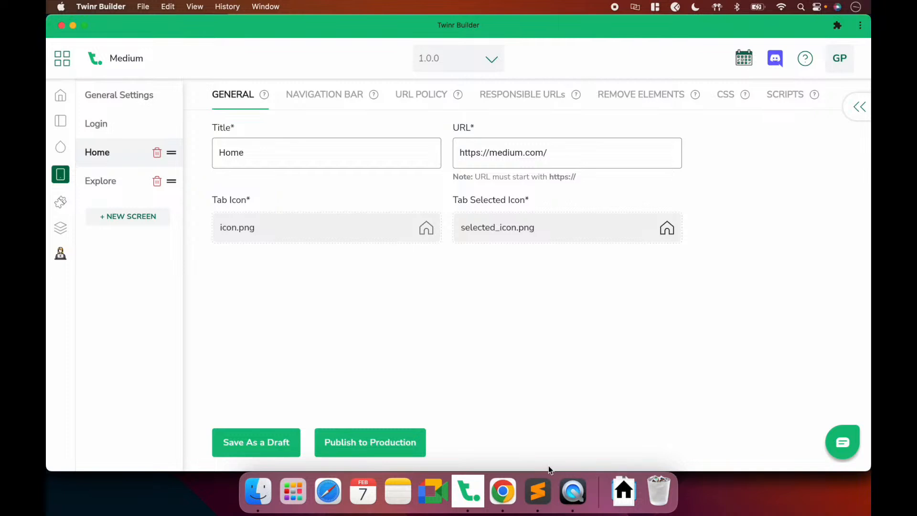
pyautogui.click(573, 493)
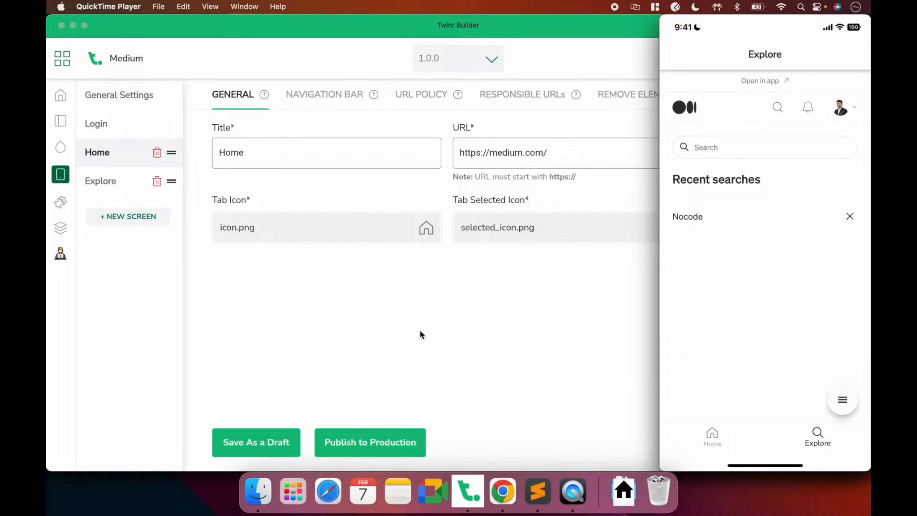
pyautogui.click(153, 314)
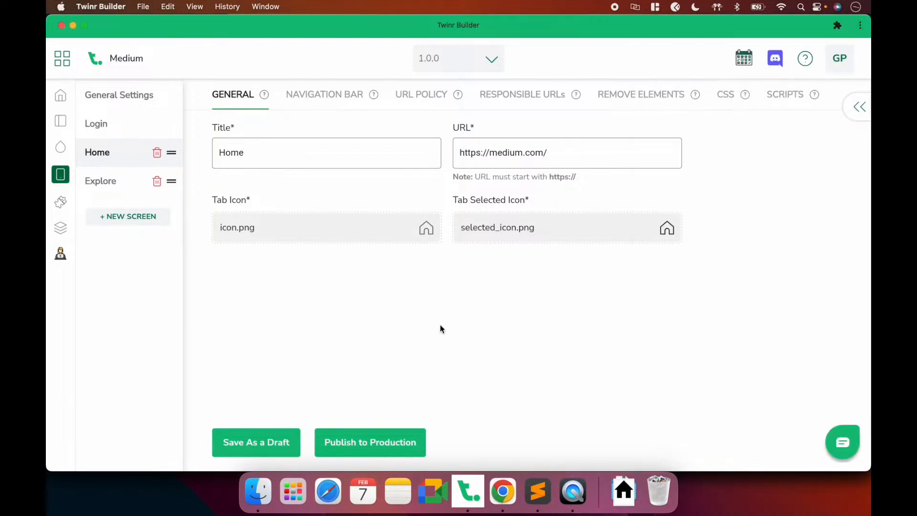
pyautogui.press('super+Tab')
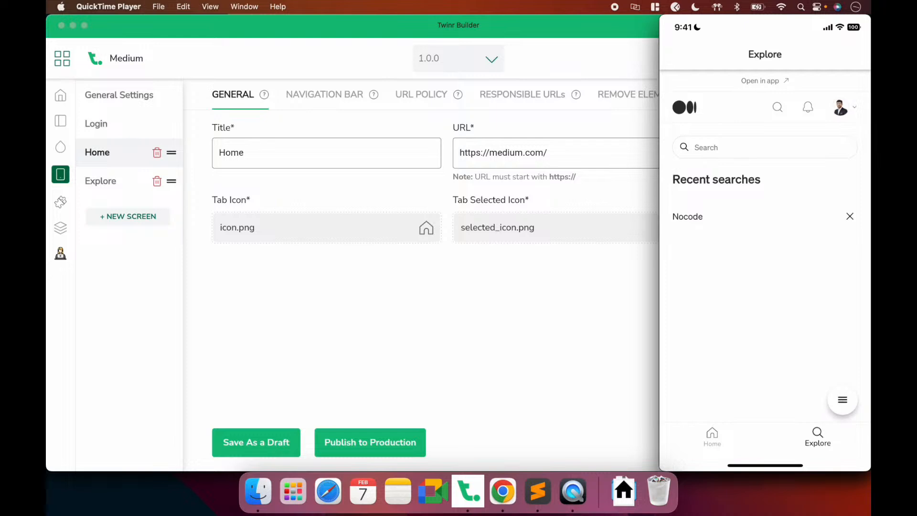
# Start a new screen, then copy the medium.com/me/lists address from Medium's Lists page in Chrome
pyautogui.click(497, 311)
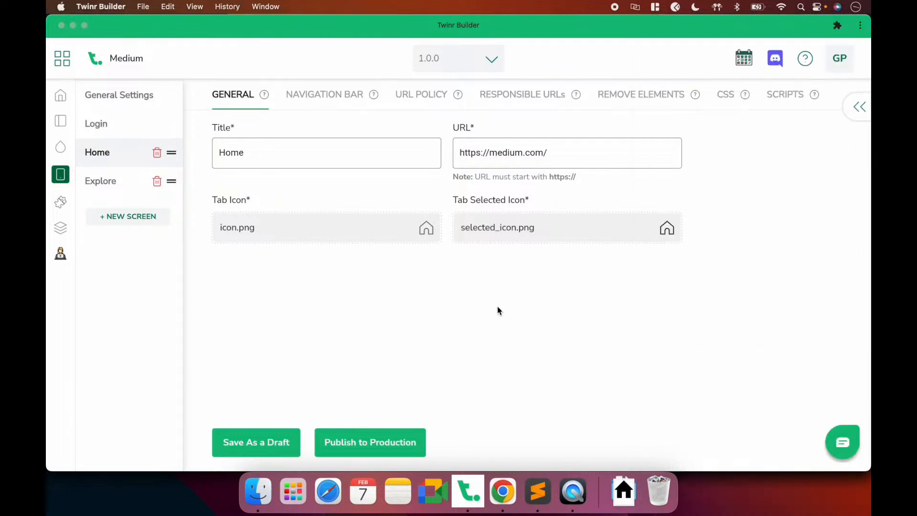
pyautogui.click(117, 216)
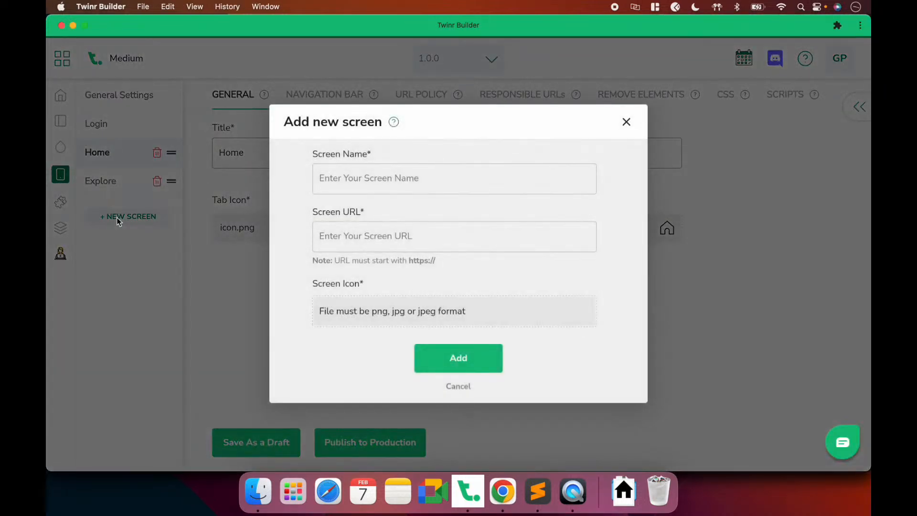
pyautogui.click(502, 491)
pyautogui.click(281, 131)
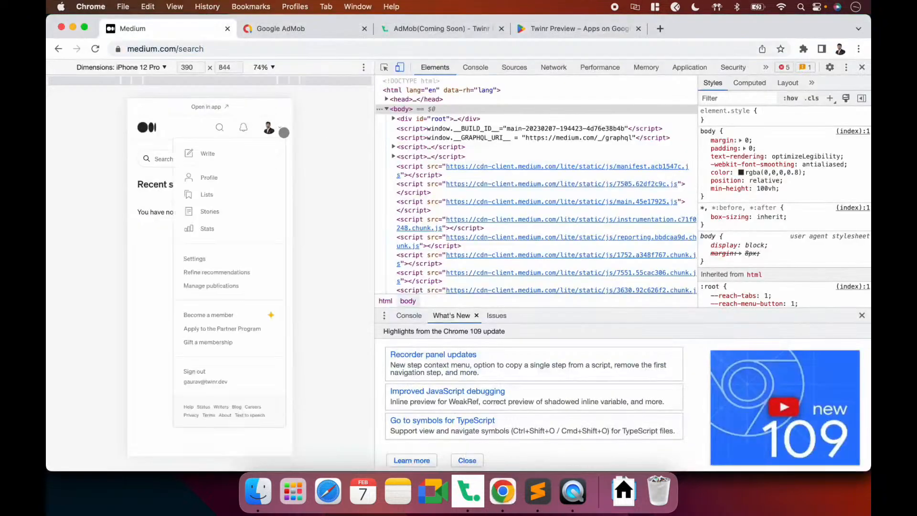
pyautogui.click(212, 194)
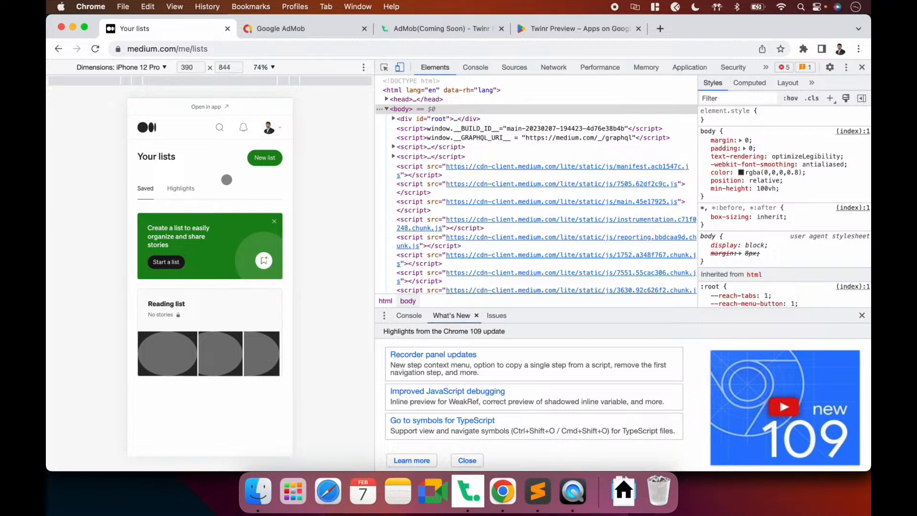
pyautogui.click(230, 46)
pyautogui.press('super+c')
pyautogui.press('super+Tab')
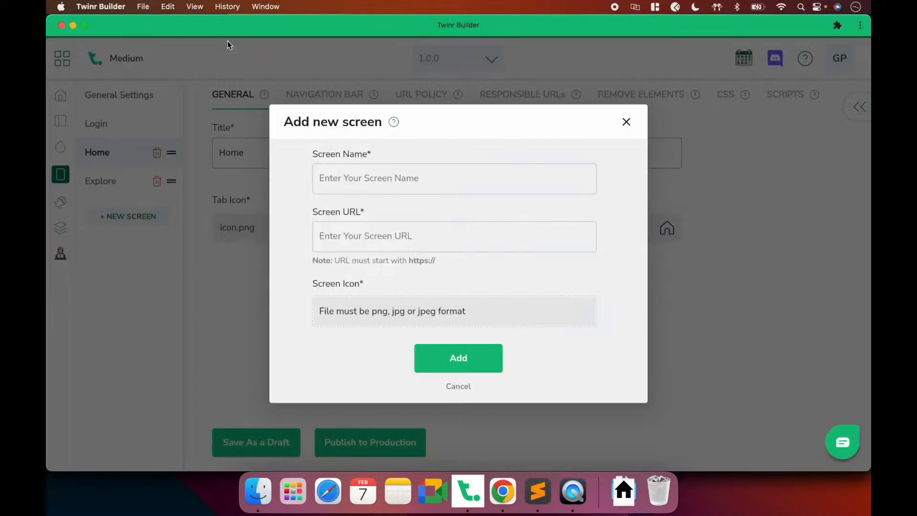
pyautogui.click(359, 185)
pyautogui.write('Lists')
pyautogui.click(365, 230)
pyautogui.press('super+v')
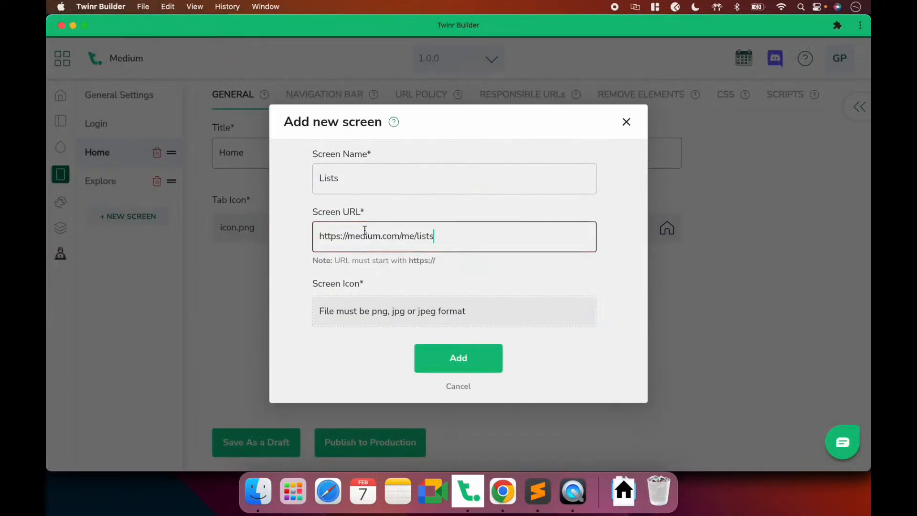
pyautogui.click(359, 314)
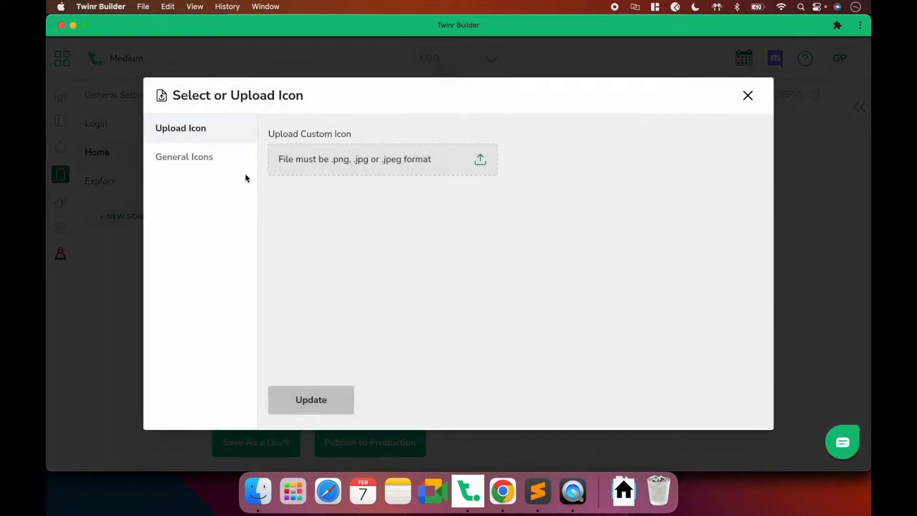
pyautogui.click(317, 173)
pyautogui.click(347, 238)
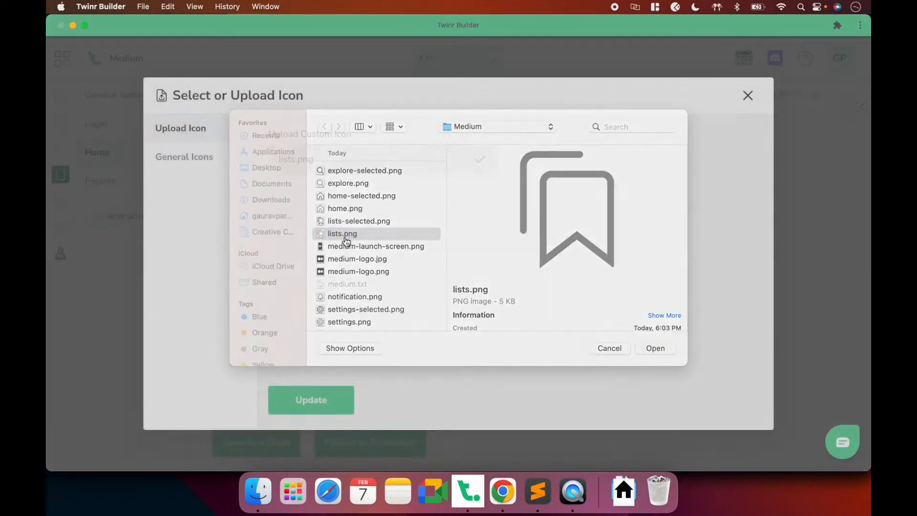
pyautogui.doubleClick(347, 238)
pyautogui.click(320, 411)
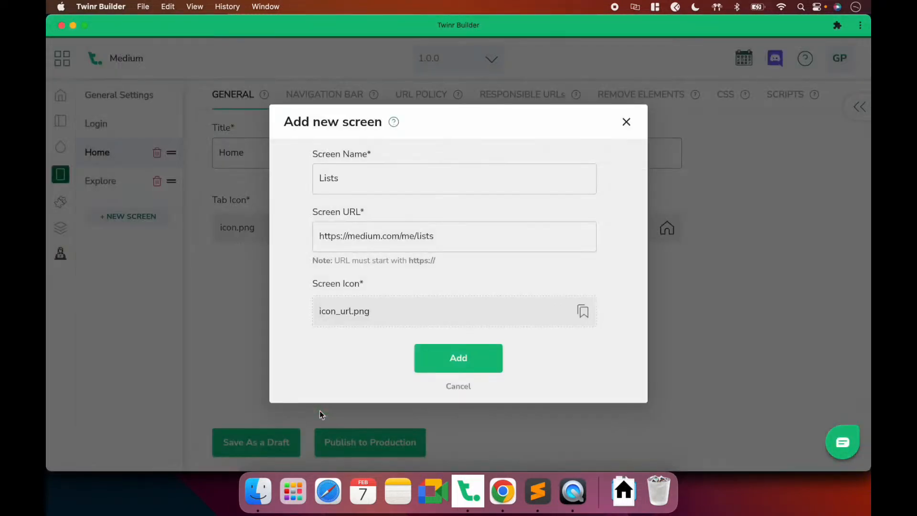
pyautogui.click(439, 348)
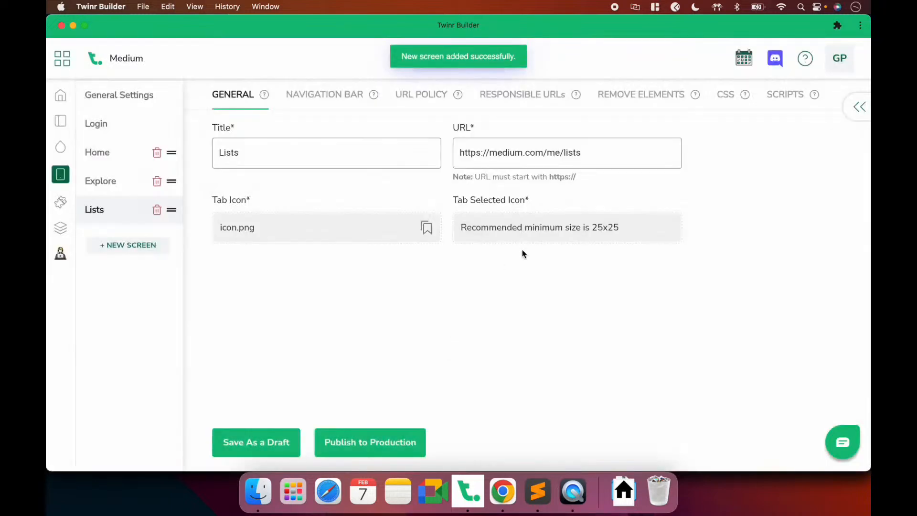
# Set lists-selected.png as the Lists screen's selected tab icon
pyautogui.click(517, 228)
pyautogui.click(375, 168)
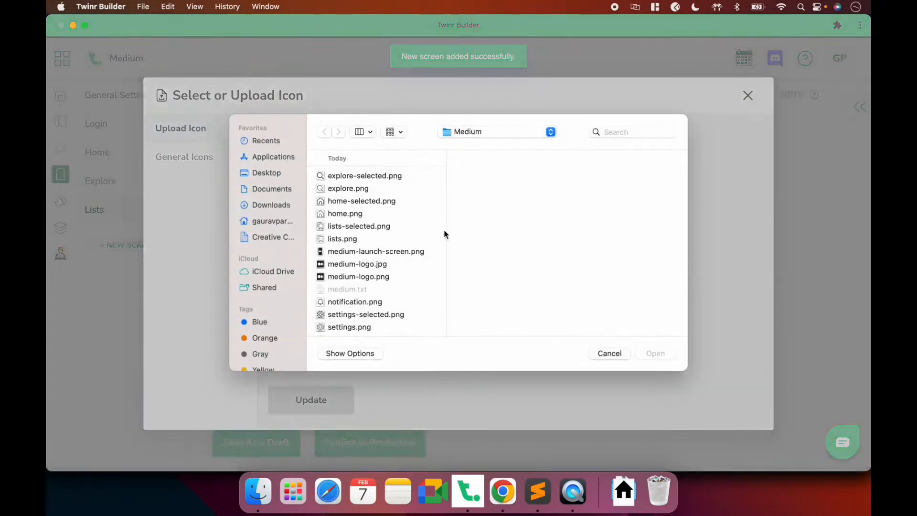
pyautogui.doubleClick(342, 227)
pyautogui.click(325, 392)
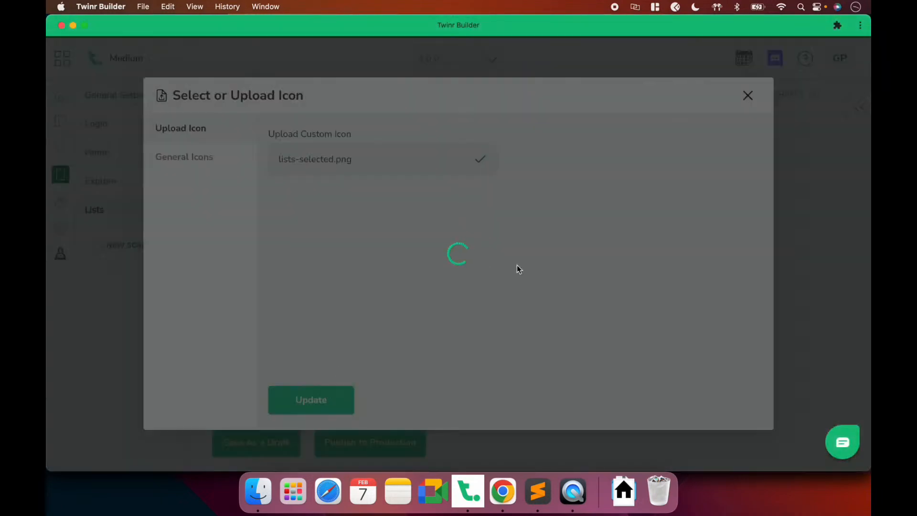
pyautogui.press('super+Tab')
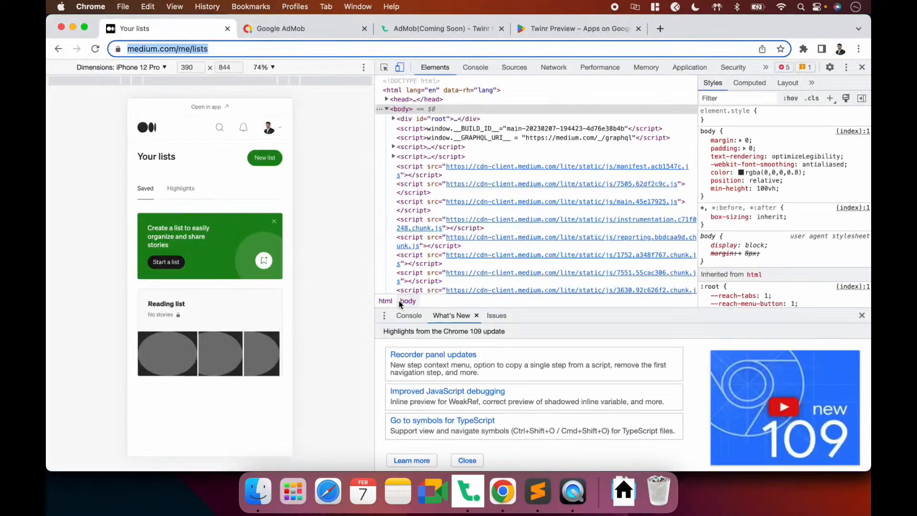
# Open Medium's Stories page from the account menu and copy its drafts address
pyautogui.click(348, 281)
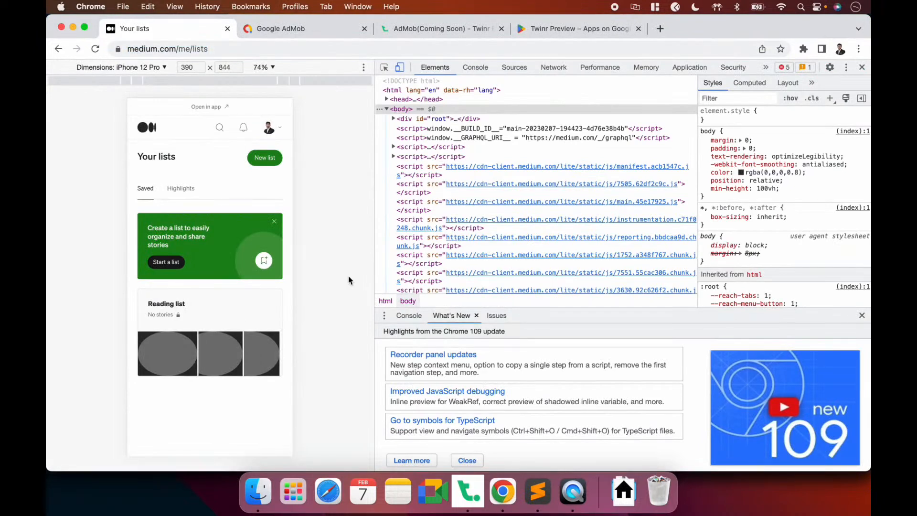
pyautogui.click(279, 130)
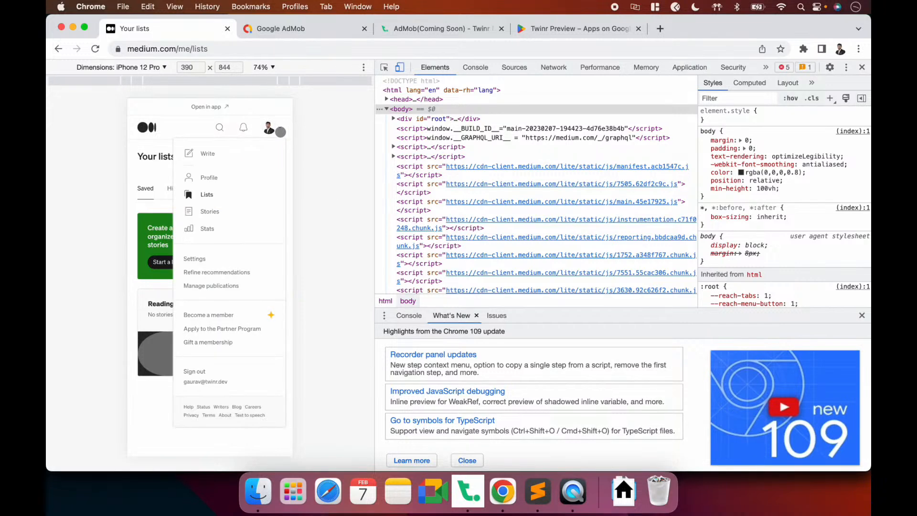
pyautogui.click(214, 211)
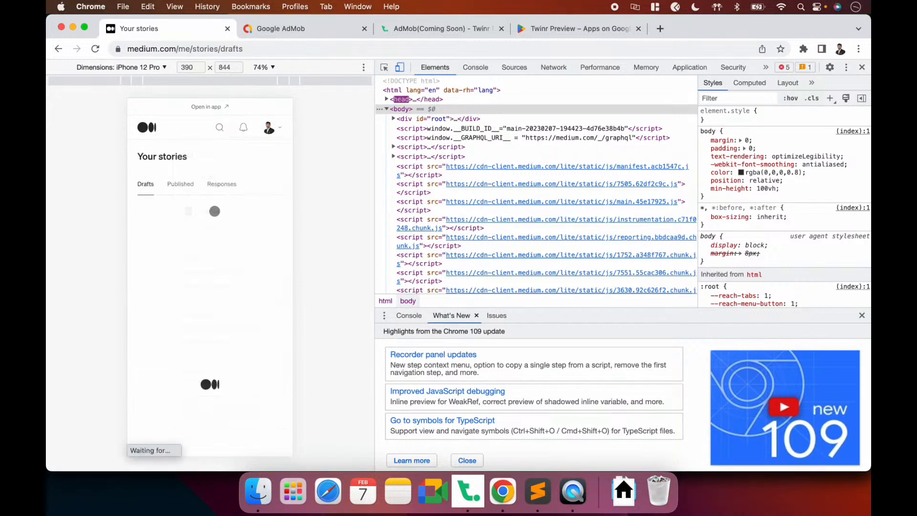
pyautogui.click(254, 48)
pyautogui.press('super+c')
pyautogui.press('super+Tab')
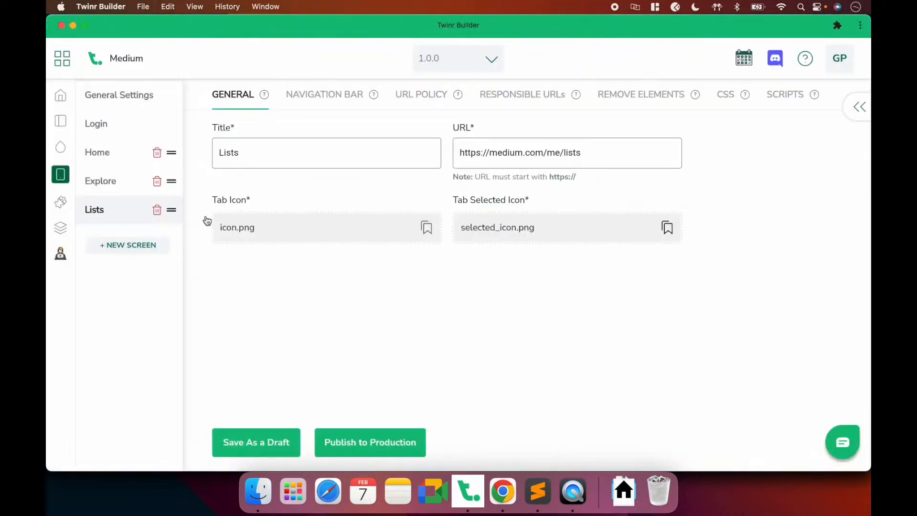
pyautogui.click(129, 245)
pyautogui.click(321, 173)
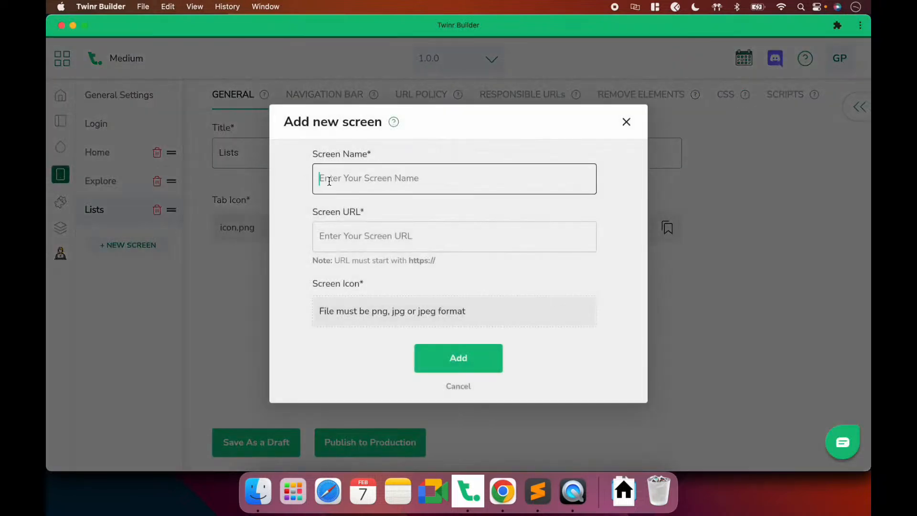
pyautogui.write('Stories')
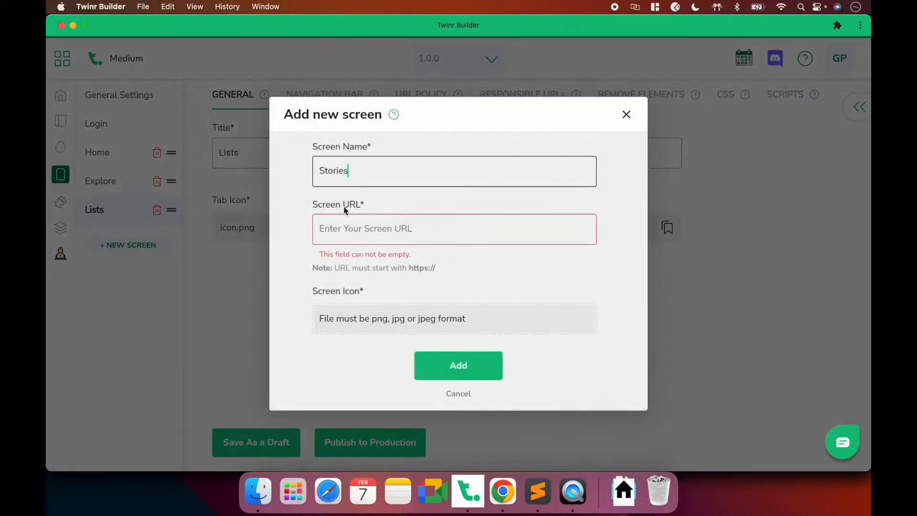
pyautogui.click(352, 224)
pyautogui.press('super+v')
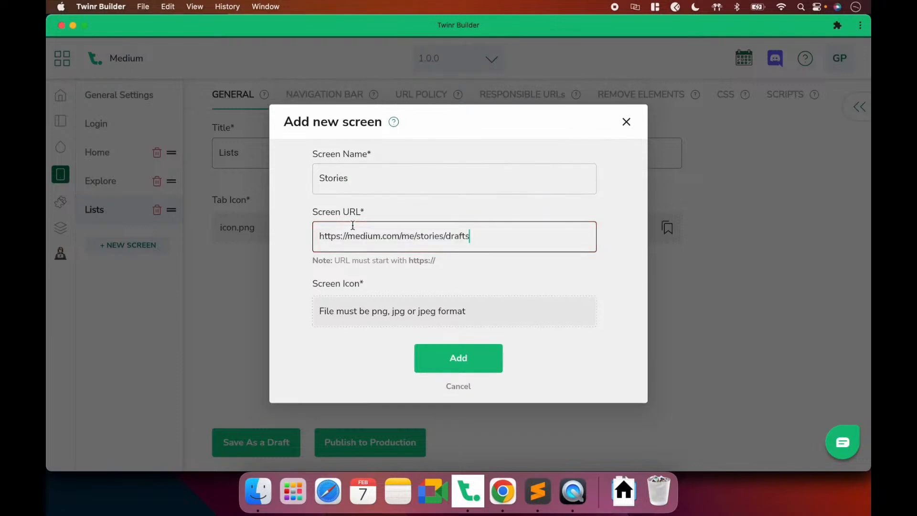
pyautogui.click(456, 279)
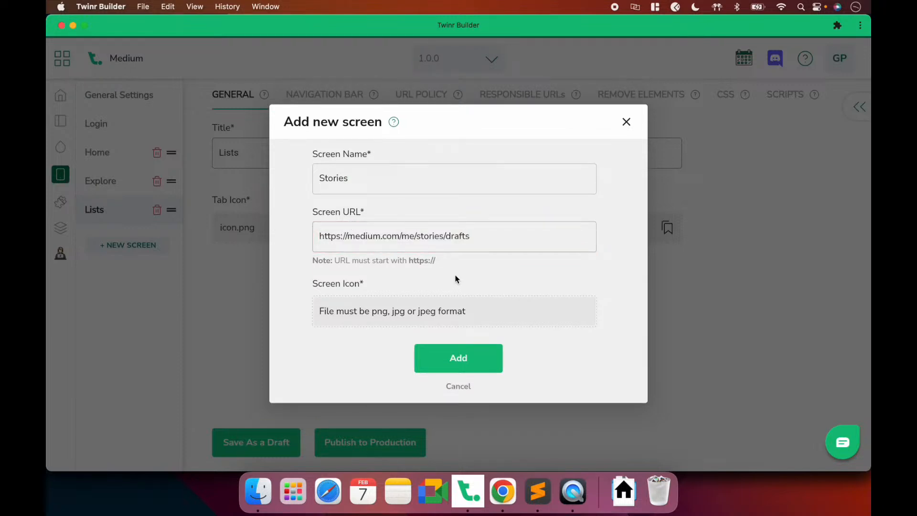
pyautogui.click(399, 315)
pyautogui.click(346, 170)
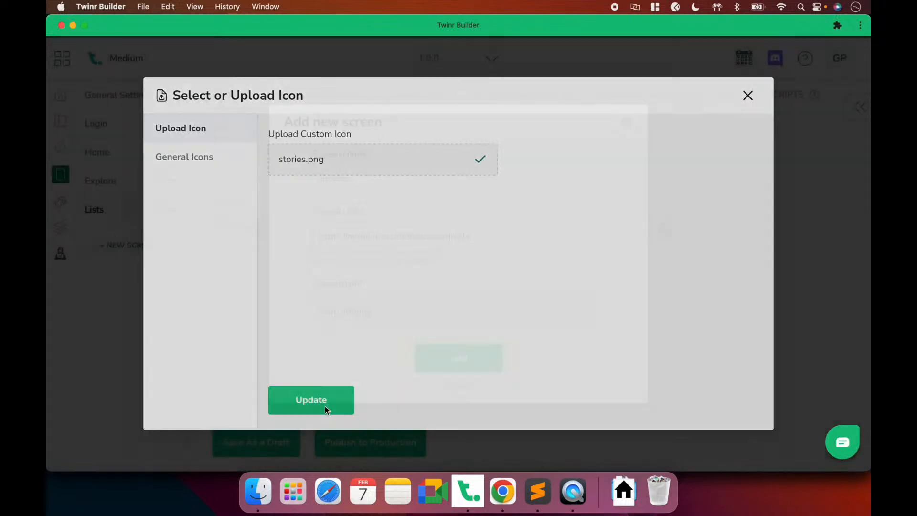
pyautogui.click(324, 407)
pyautogui.click(455, 359)
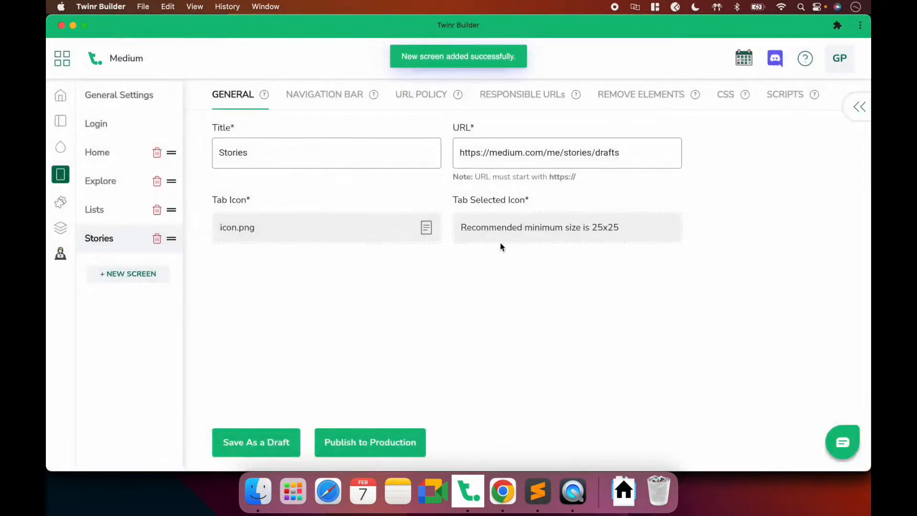
# Upload a selected-state tab icon for the Stories screen
pyautogui.click(501, 235)
pyautogui.click(334, 162)
pyautogui.scroll(-3, 389, 313)
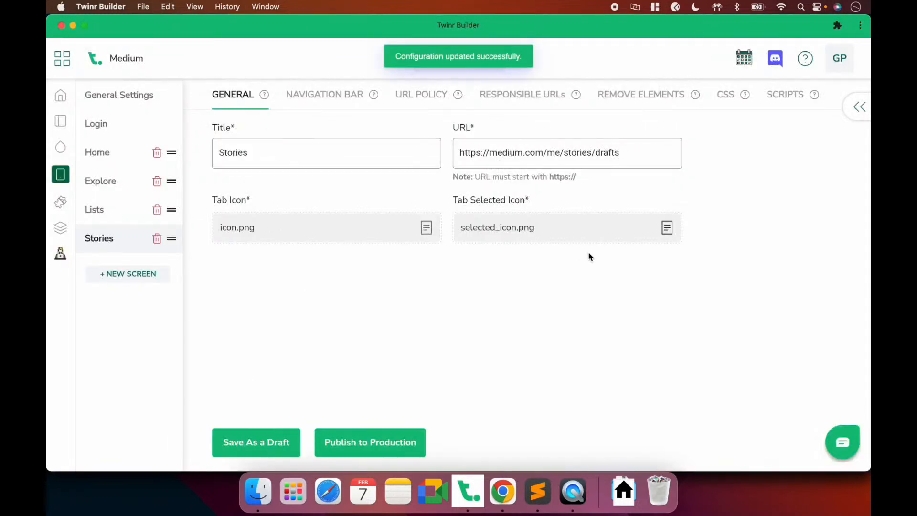
pyautogui.press('super+Tab')
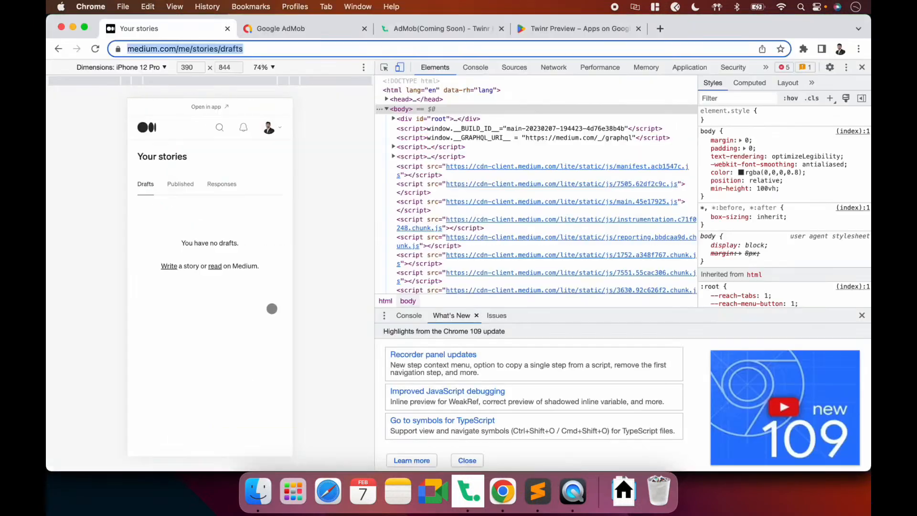
# Open medium.com/me/settings from the Medium account menu and select its address
pyautogui.click(270, 128)
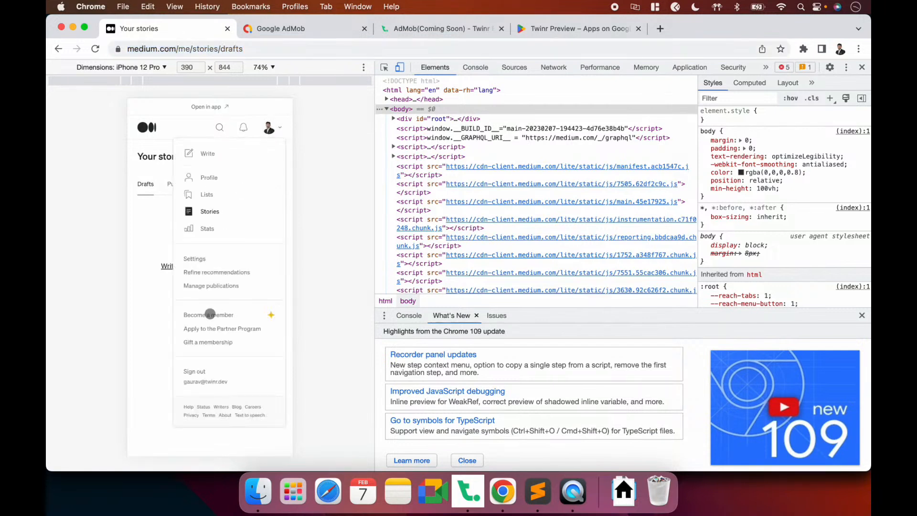
pyautogui.click(203, 259)
pyautogui.click(248, 48)
pyautogui.press('super+c')
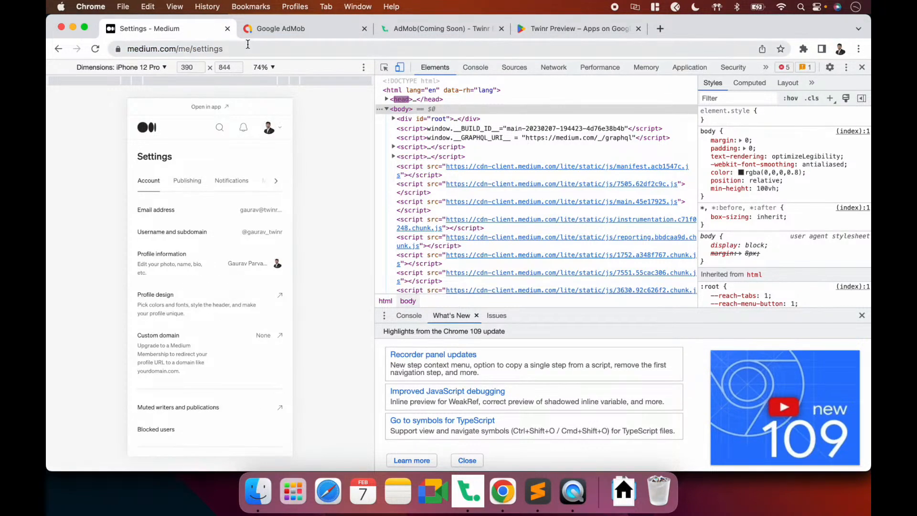
pyautogui.press('super+Tab')
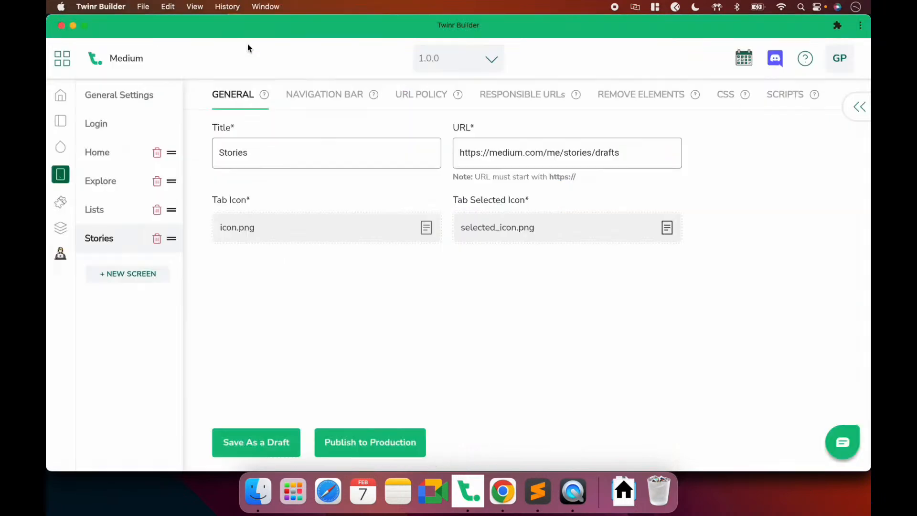
pyautogui.click(135, 275)
pyautogui.click(339, 183)
pyautogui.write('Settings')
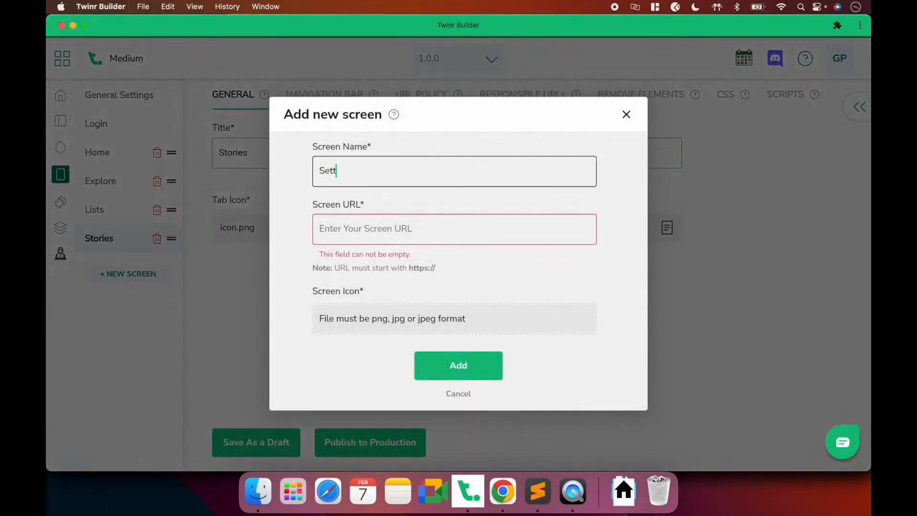
pyautogui.click(348, 228)
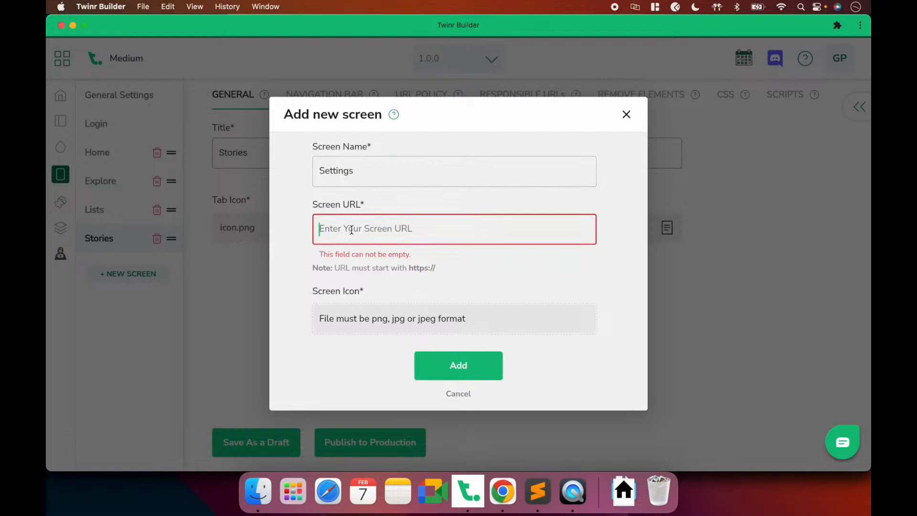
pyautogui.press('super+v')
pyautogui.click(358, 320)
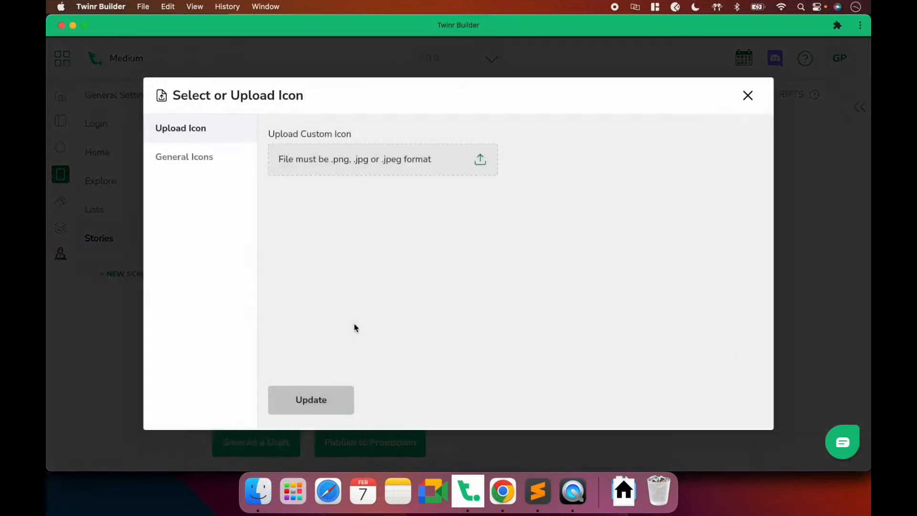
pyautogui.click(311, 166)
pyautogui.scroll(-3, 354, 250)
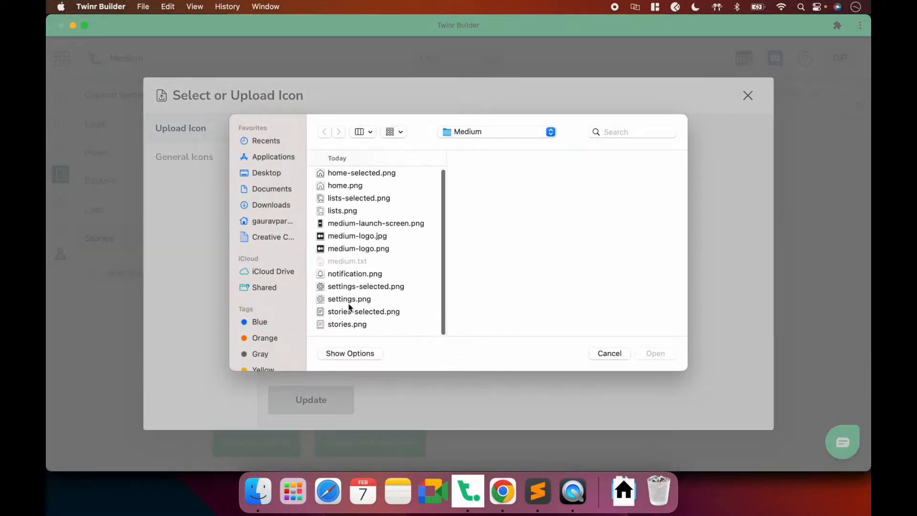
pyautogui.doubleClick(343, 295)
pyautogui.click(328, 399)
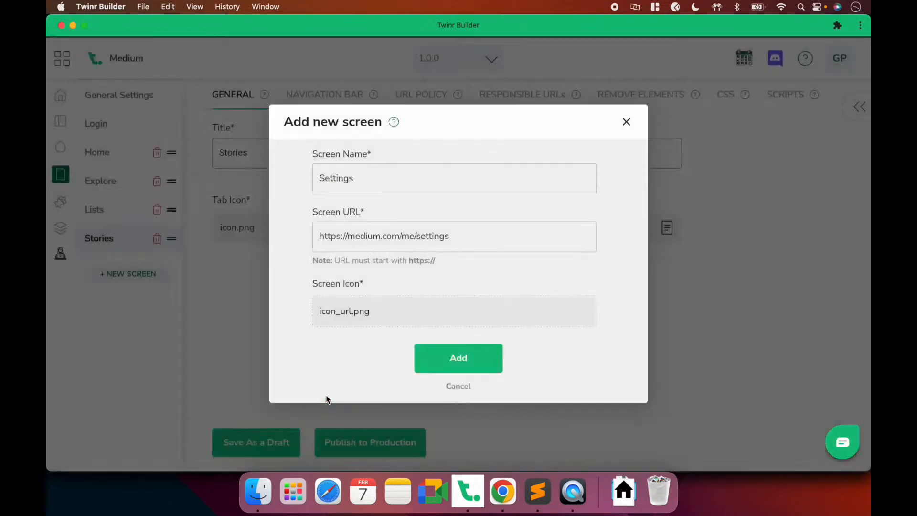
pyautogui.click(452, 371)
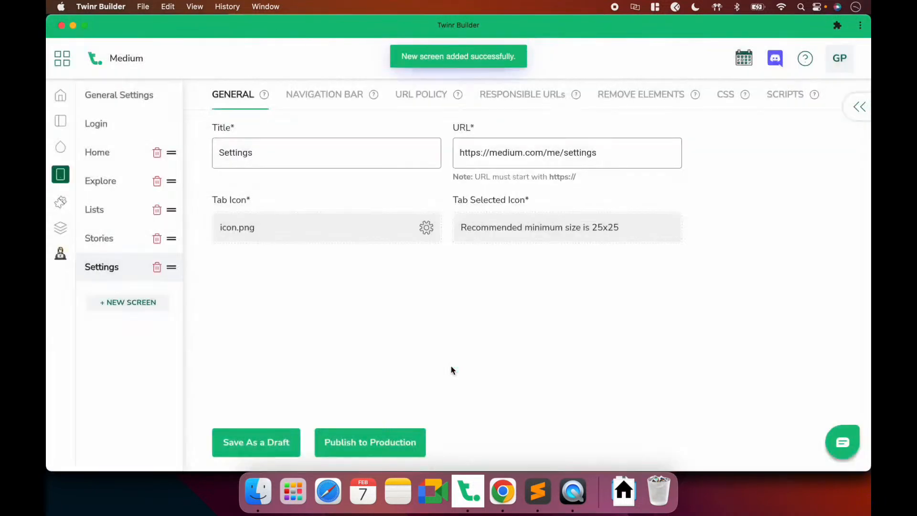
# Set settings-selected.png as the Settings screen's selected icon and save the configuration
pyautogui.click(502, 229)
pyautogui.click(367, 172)
pyautogui.scroll(-2, 368, 268)
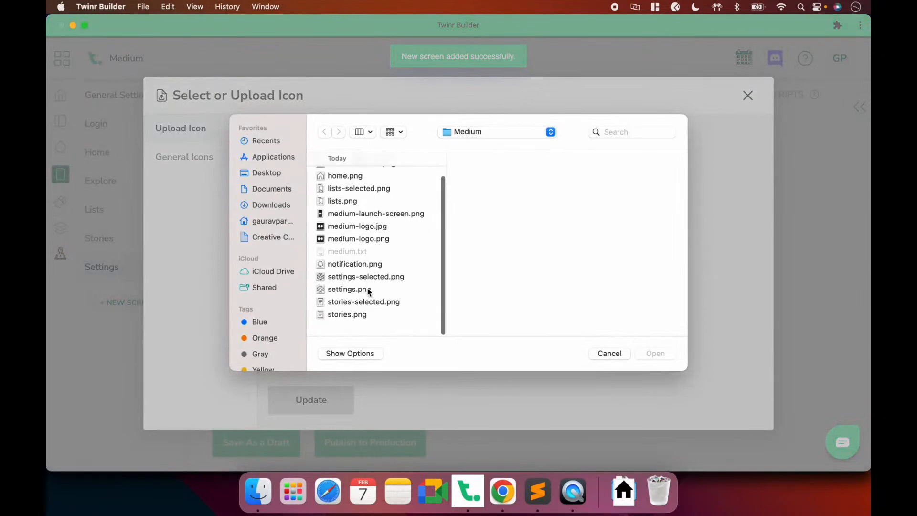
pyautogui.doubleClick(363, 284)
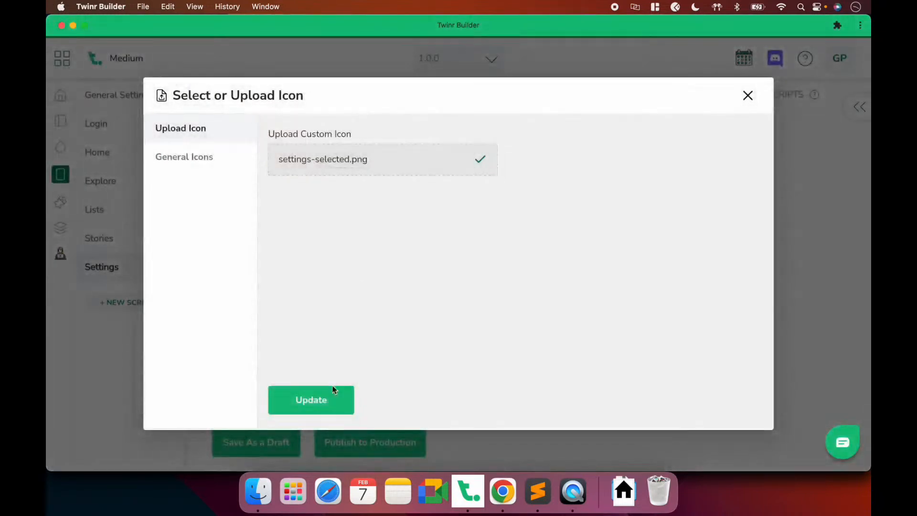
pyautogui.click(325, 403)
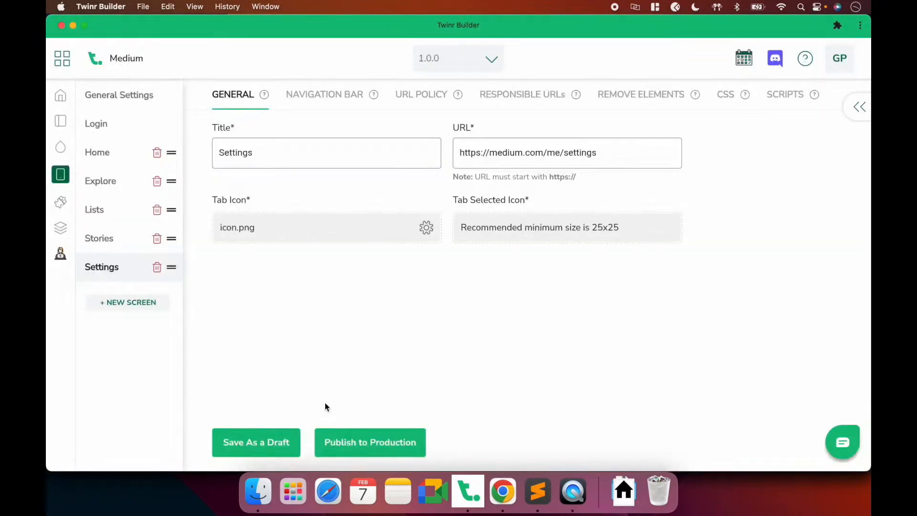
pyautogui.click(279, 442)
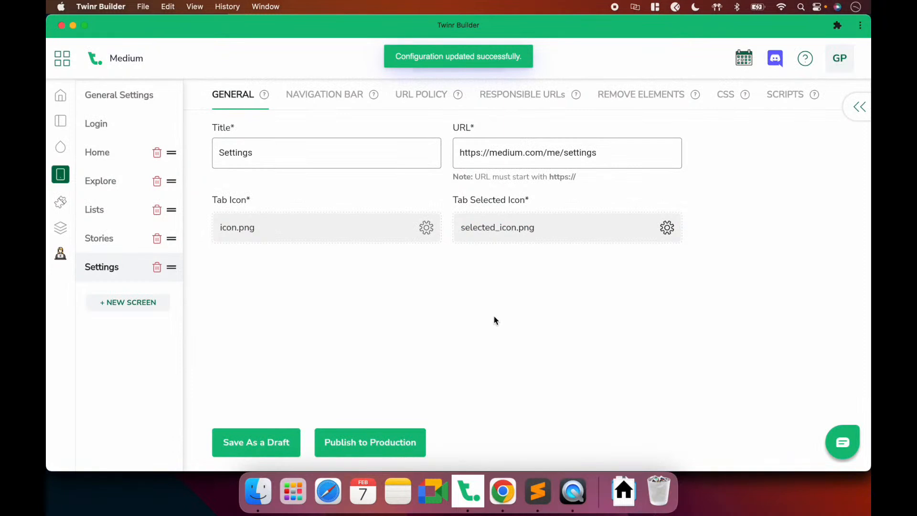
# Check the Settings tab's Medium sign-in page on the iPhone mirror, then go to Twinr Builder's Login settings
pyautogui.click(573, 494)
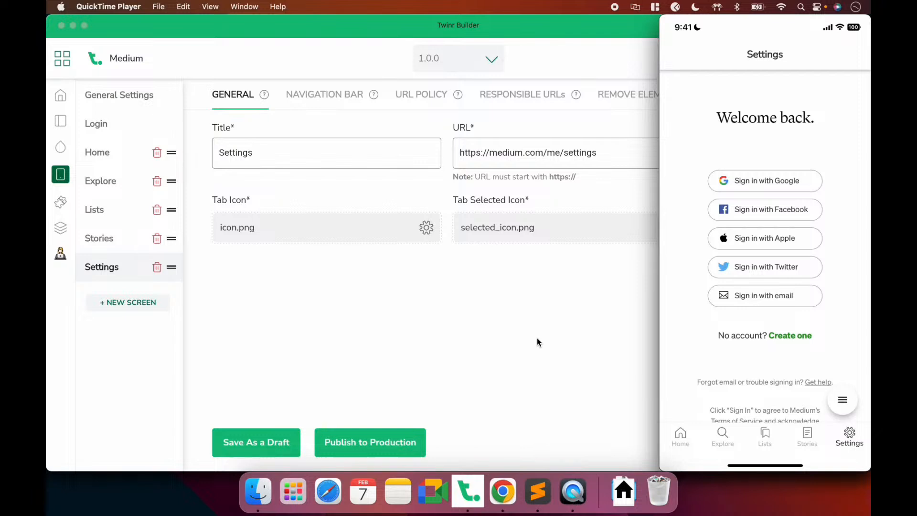
pyautogui.click(96, 123)
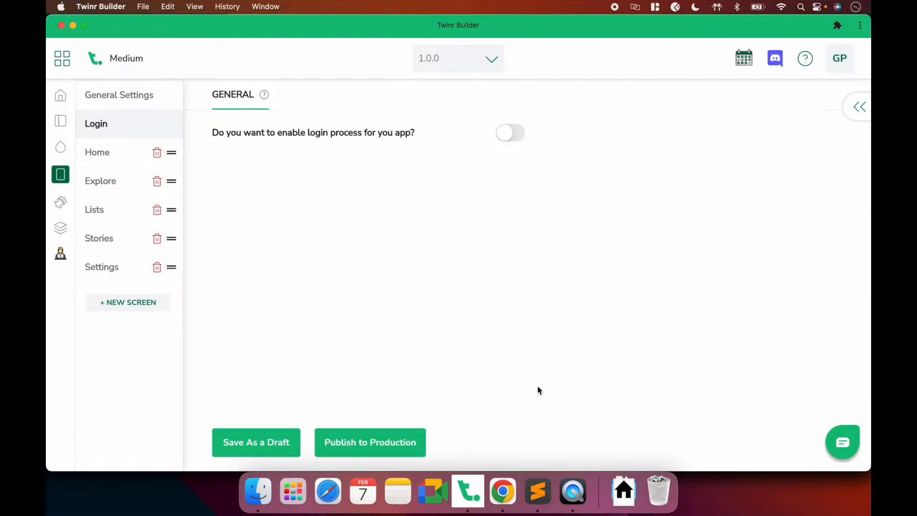
# Switch on the login process, login required at app start, and keeping users logged in
pyautogui.click(573, 491)
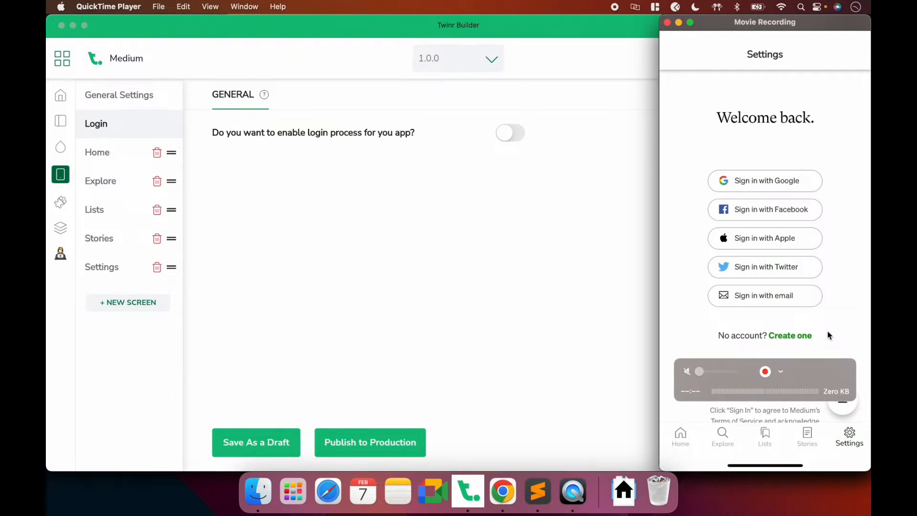
pyautogui.click(536, 253)
pyautogui.click(514, 137)
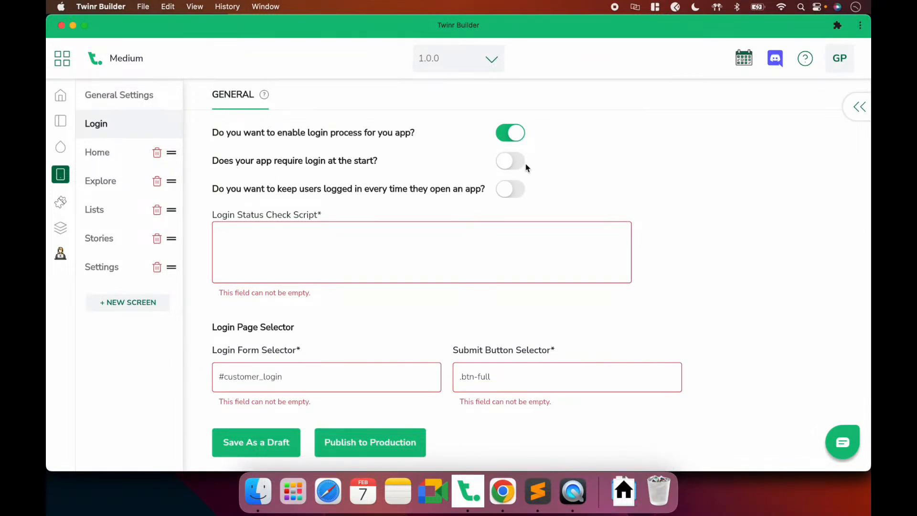
pyautogui.click(512, 162)
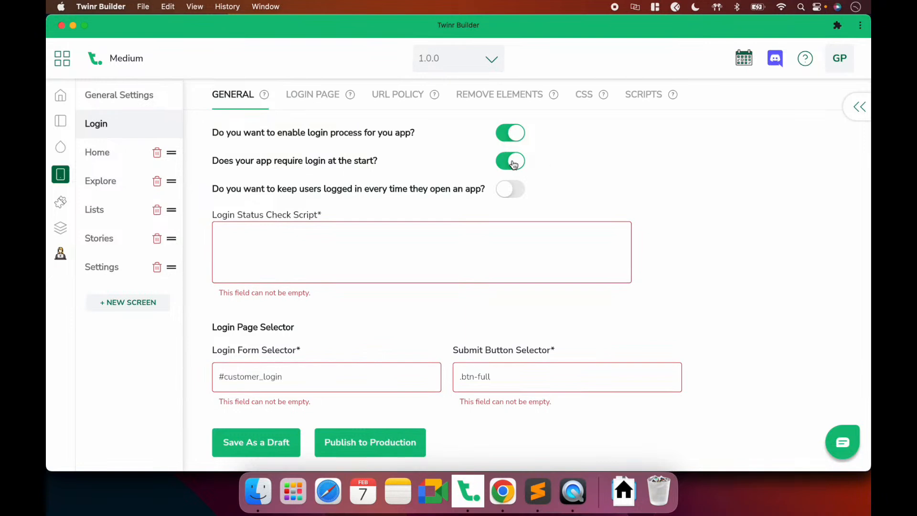
pyautogui.scroll(-2, 432, 181)
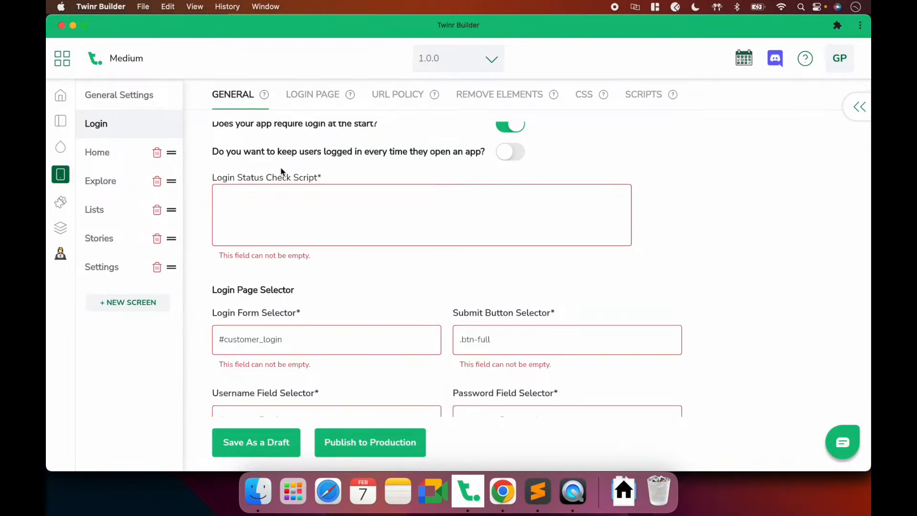
pyautogui.scroll(1, 281, 171)
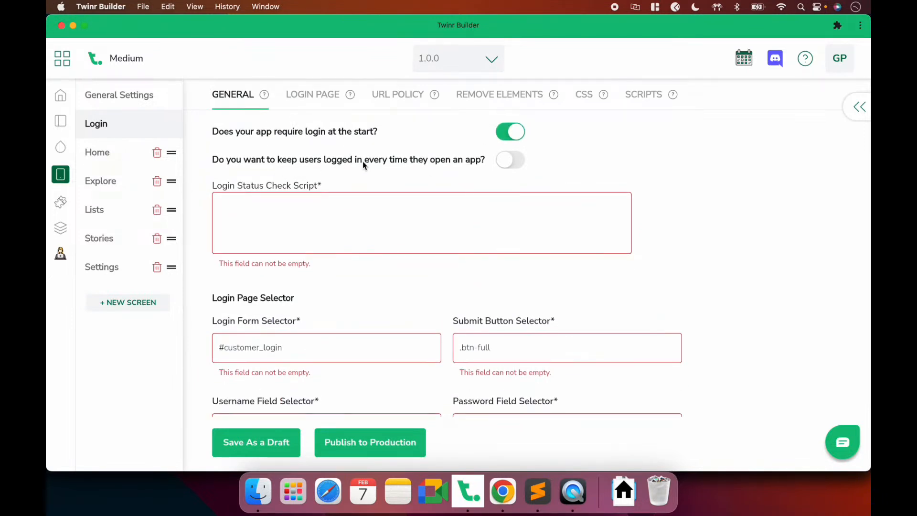
pyautogui.click(510, 160)
# Paste the prepared script into the Login Status Check Script box
pyautogui.click(374, 221)
pyautogui.scroll(1, 374, 221)
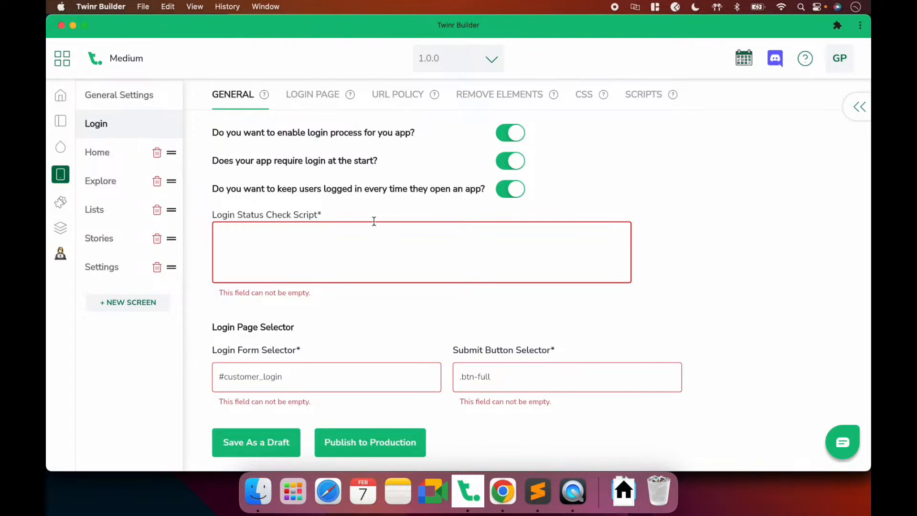
pyautogui.press('super+Tab')
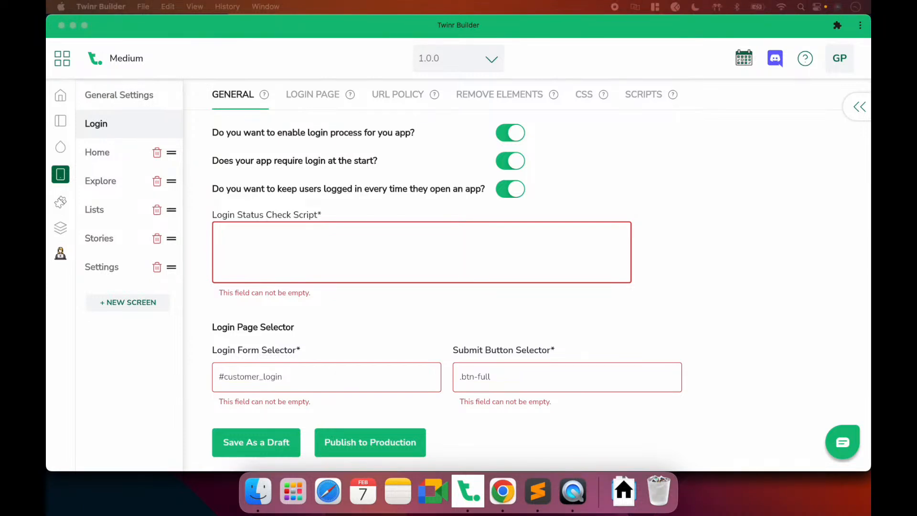
pyautogui.press('super+Tab')
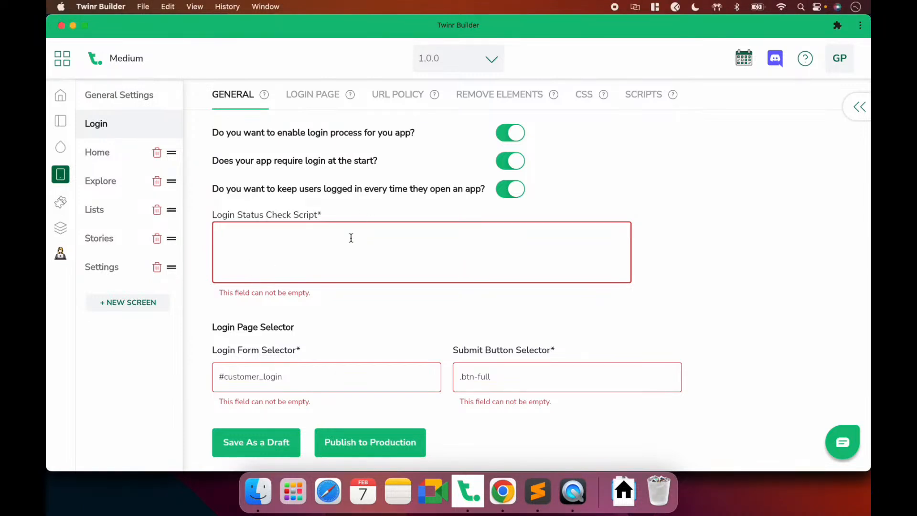
pyautogui.press('super+v')
# Select the loggedIn result in the status script, then bring up Medium's settings page in Chrome
pyautogui.scroll(-2, 351, 238)
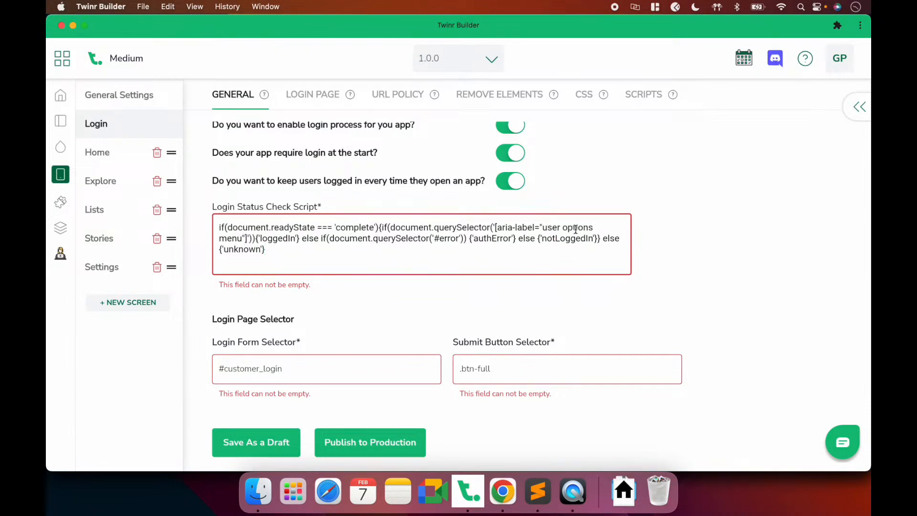
pyautogui.doubleClick(270, 239)
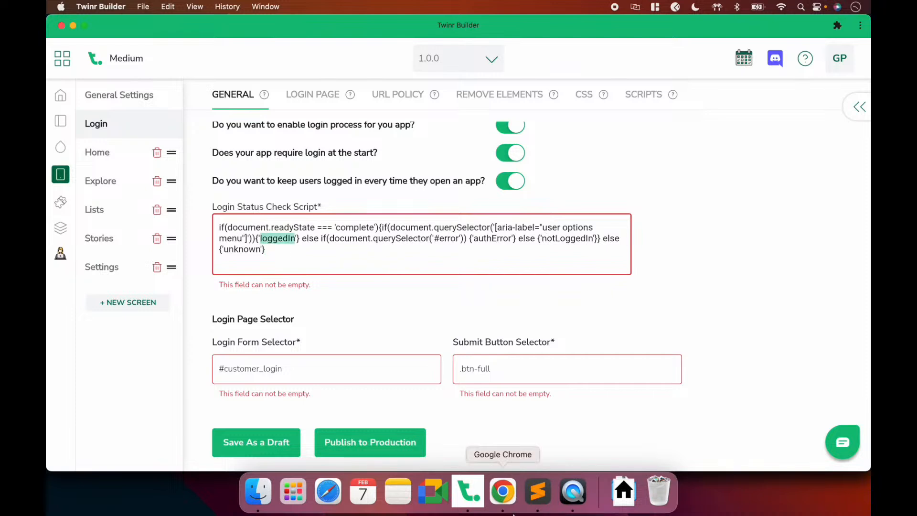
pyautogui.click(516, 486)
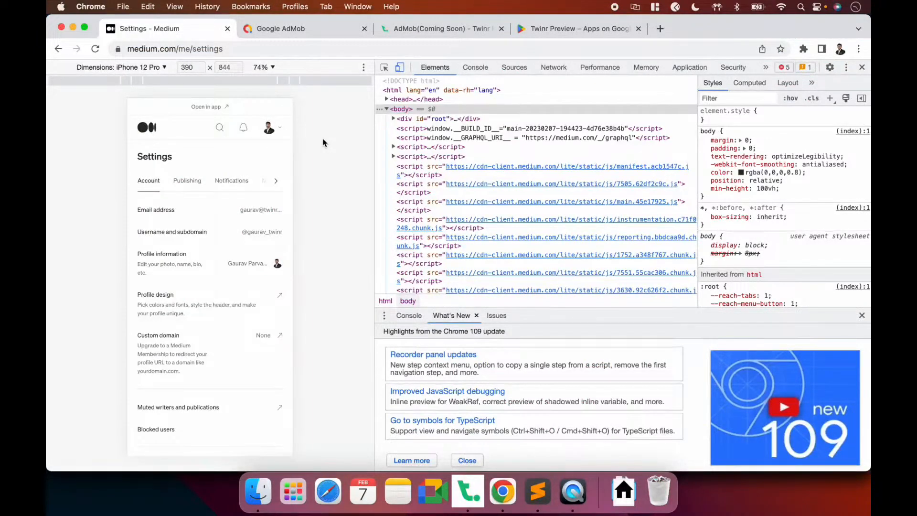
pyautogui.click(384, 67)
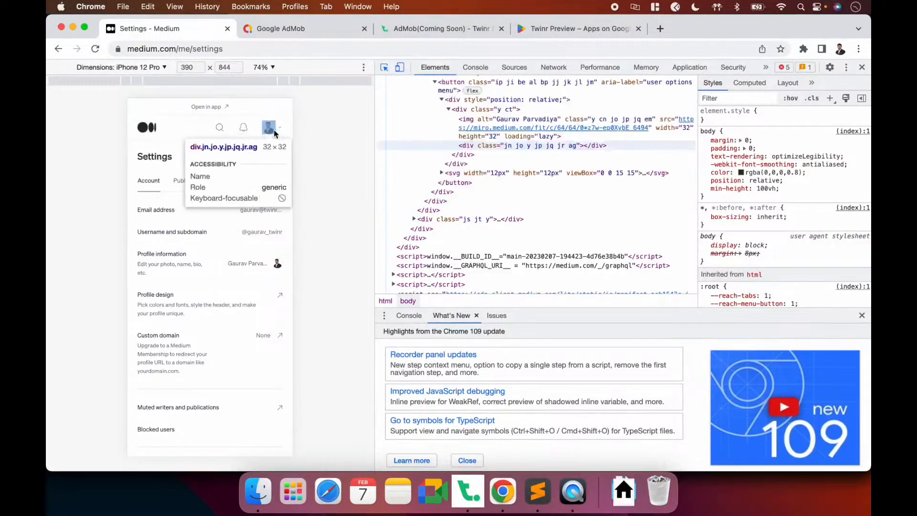
pyautogui.press('super+Tab')
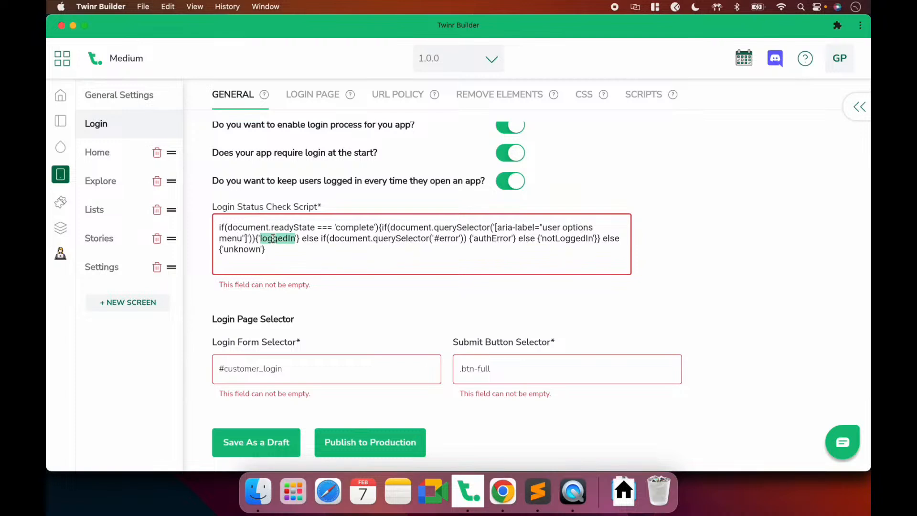
# Review the authError, notLoggedIn and unknown results in the script, then move to Login Form Selector
pyautogui.doubleClick(486, 240)
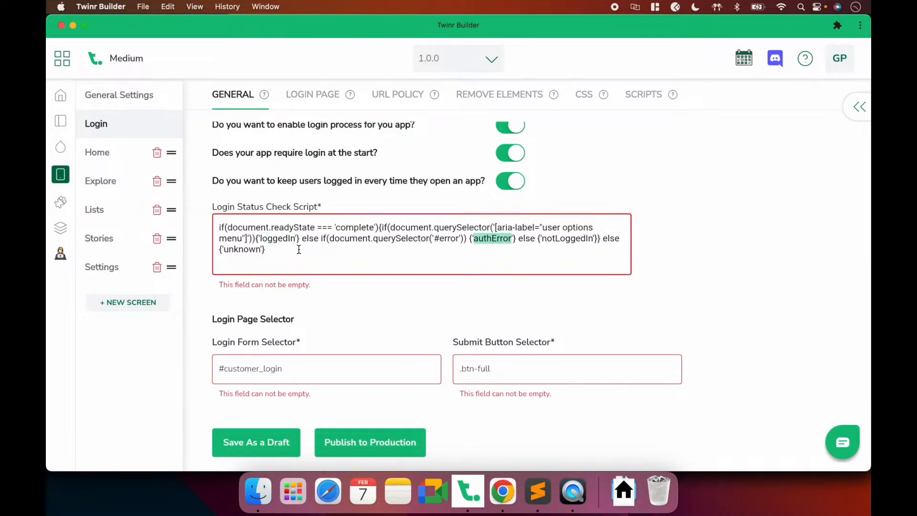
pyautogui.doubleClick(570, 238)
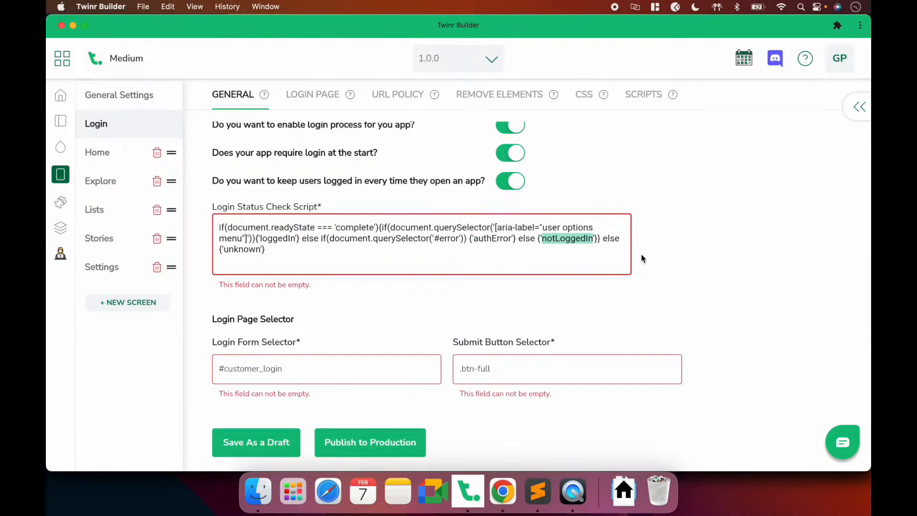
pyautogui.click(610, 239)
pyautogui.doubleClick(242, 249)
pyautogui.click(278, 249)
pyautogui.moveTo(270, 251); pyautogui.dragTo(244, 250)
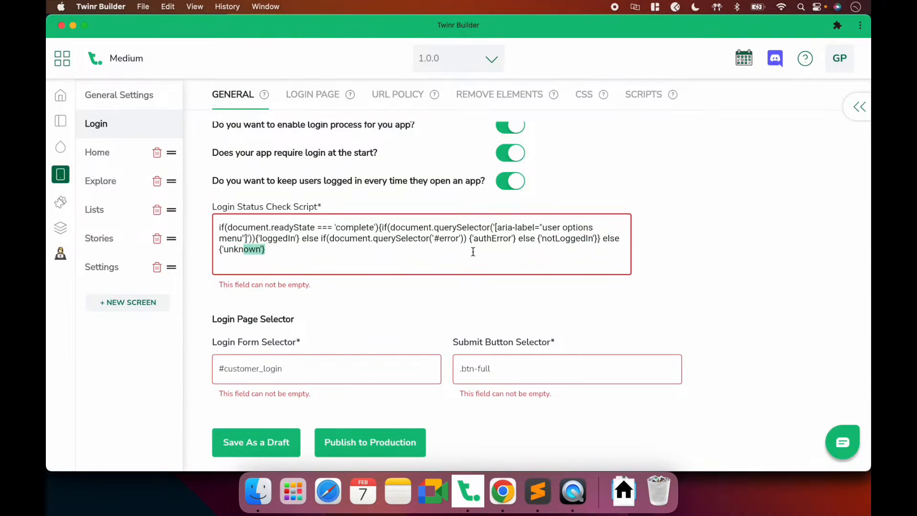
pyautogui.scroll(-3, 473, 252)
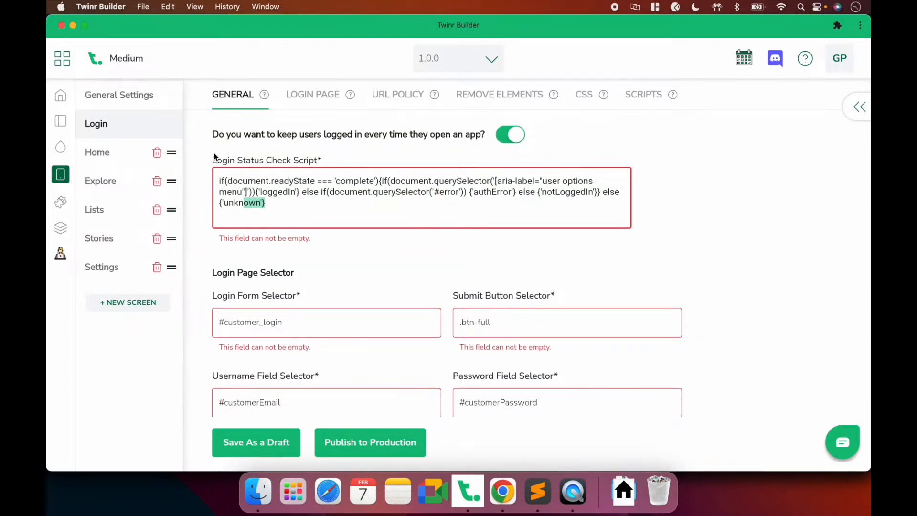
pyautogui.scroll(-1, 329, 264)
pyautogui.click(297, 309)
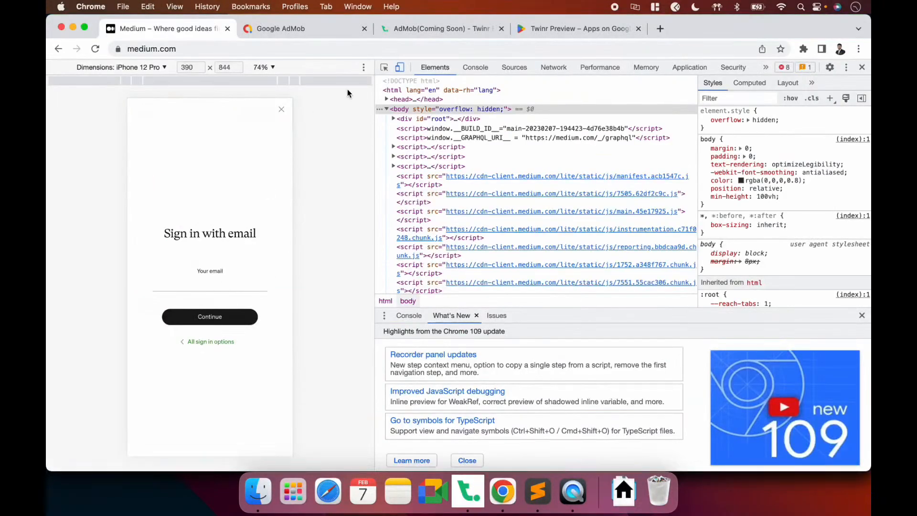
# Inspect the sign-in dialog and expand its nested divs down to the form container
pyautogui.click(385, 67)
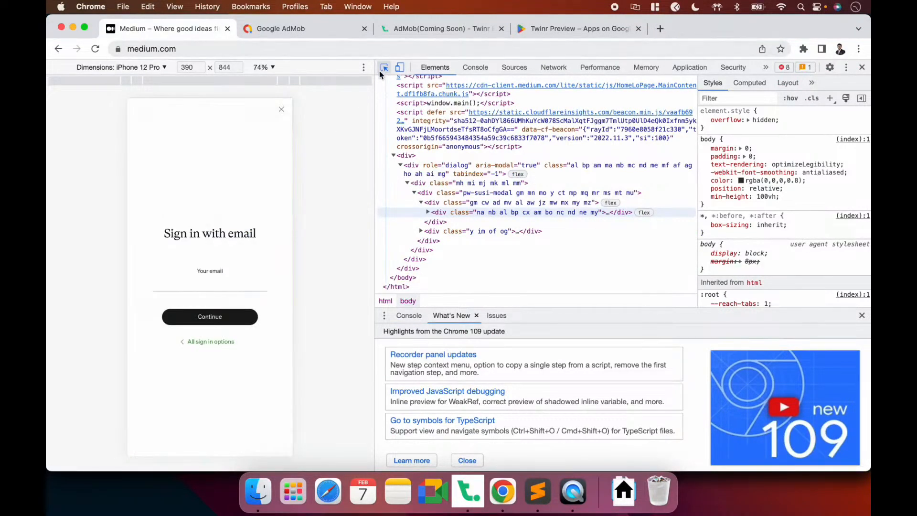
pyautogui.click(250, 268)
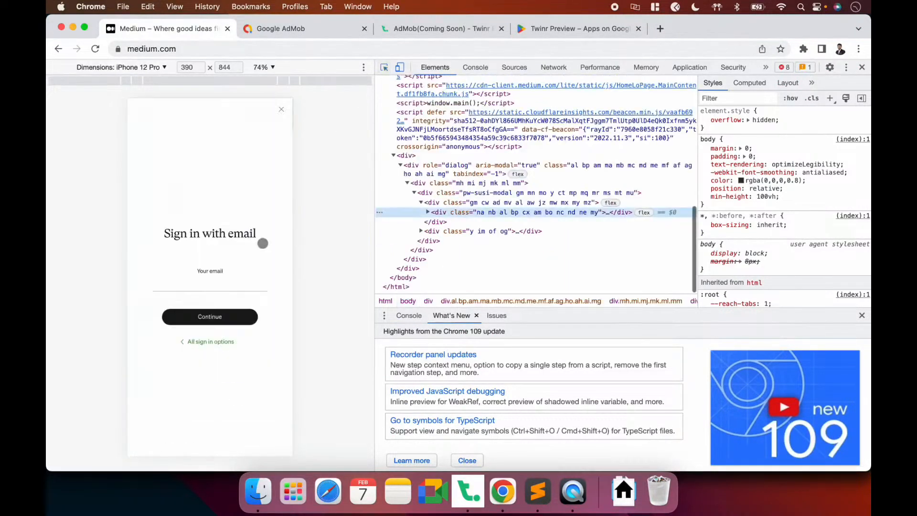
pyautogui.click(428, 212)
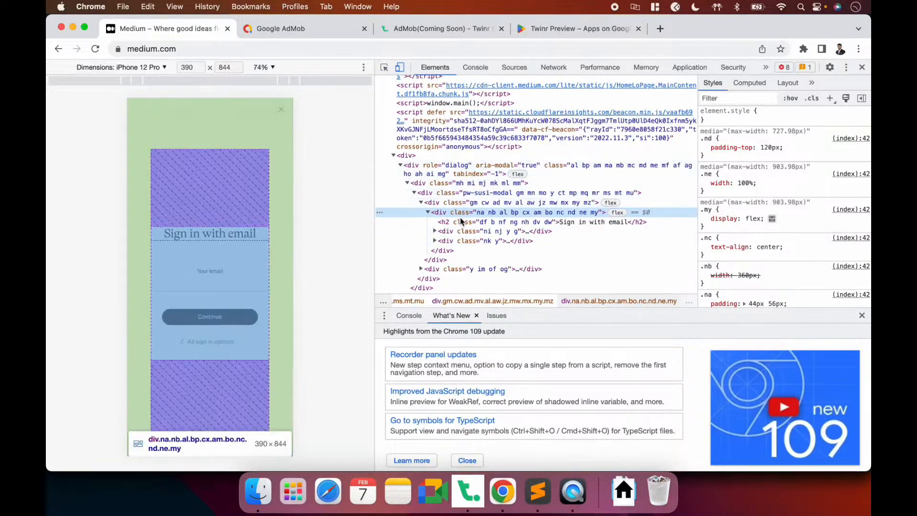
pyautogui.click(461, 223)
pyautogui.click(434, 231)
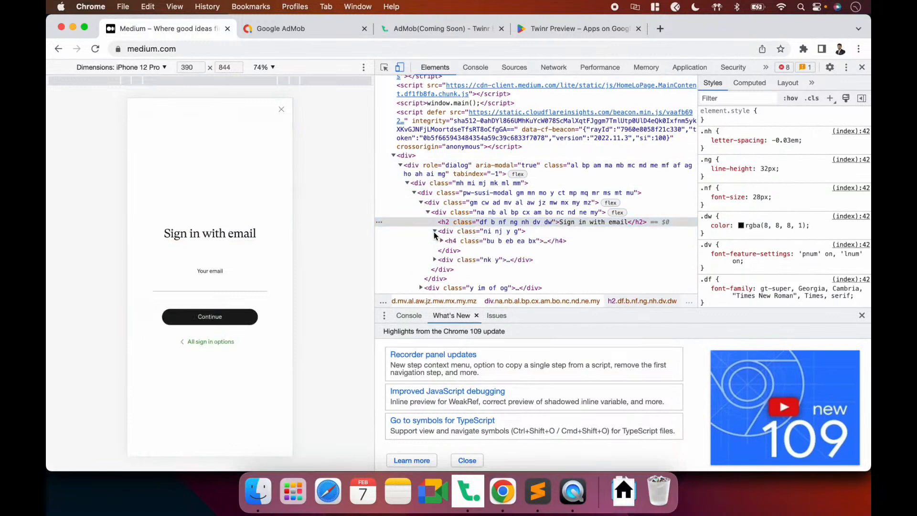
pyautogui.click(442, 251)
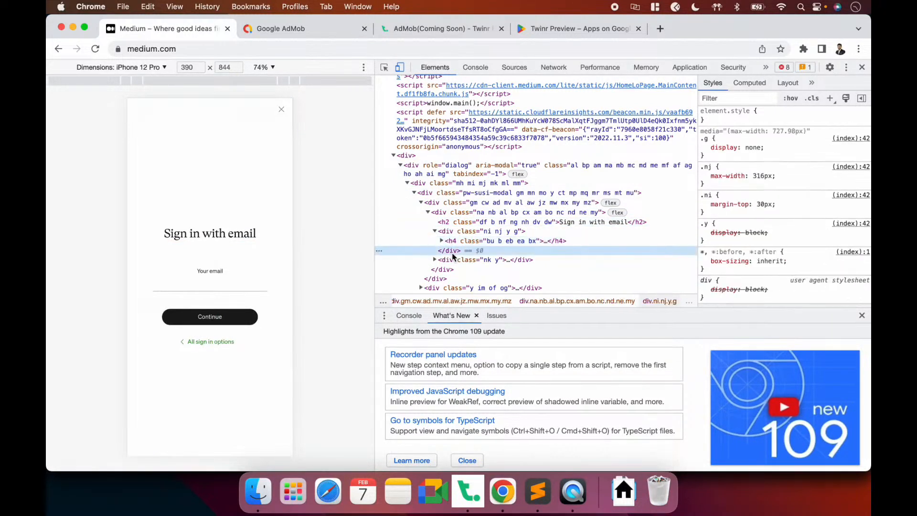
pyautogui.click(434, 260)
pyautogui.click(449, 269)
pyautogui.scroll(-1, 447, 253)
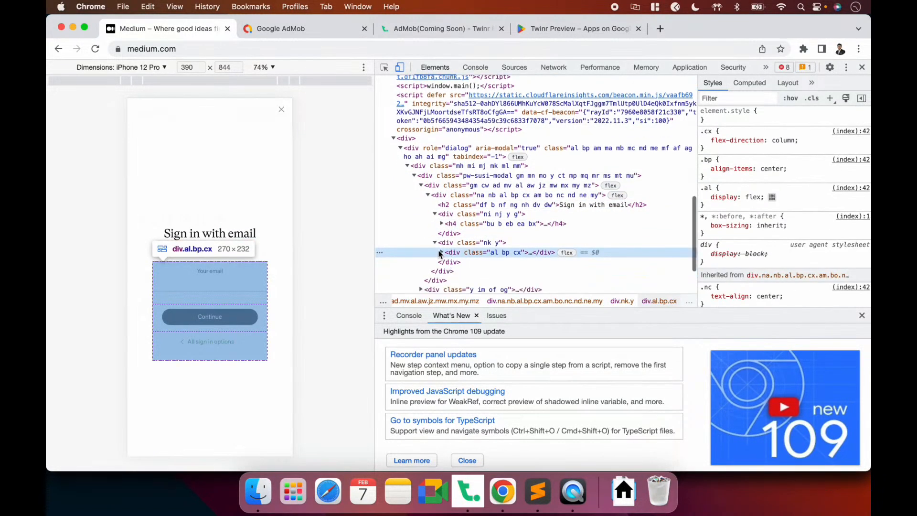
pyautogui.click(442, 251)
pyautogui.scroll(-1, 441, 251)
# Inspect the email input and select its aria-label="email" attribute
pyautogui.click(384, 67)
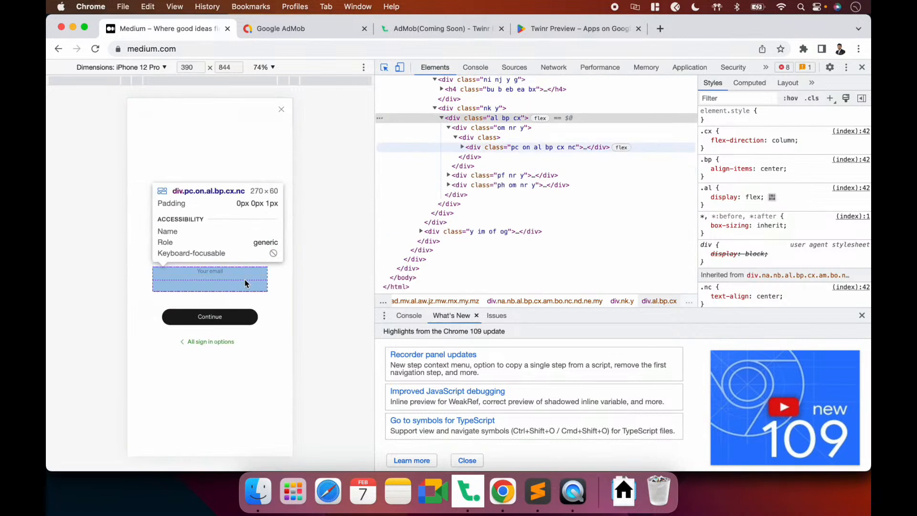
pyautogui.click(245, 282)
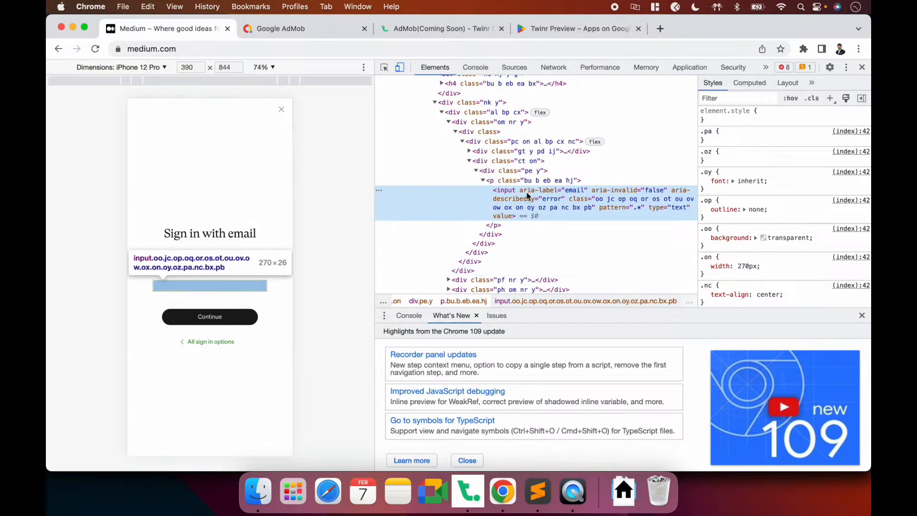
pyautogui.doubleClick(523, 191)
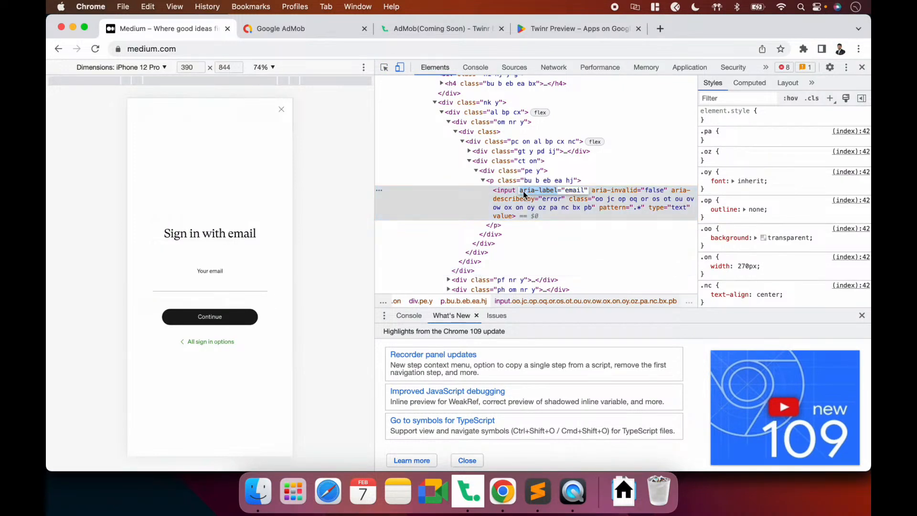
pyautogui.click(588, 193)
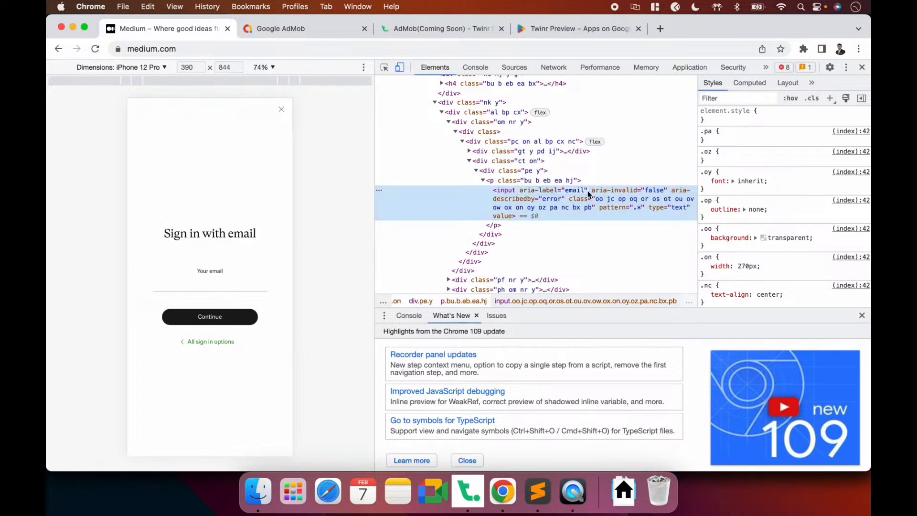
pyautogui.doubleClick(525, 190)
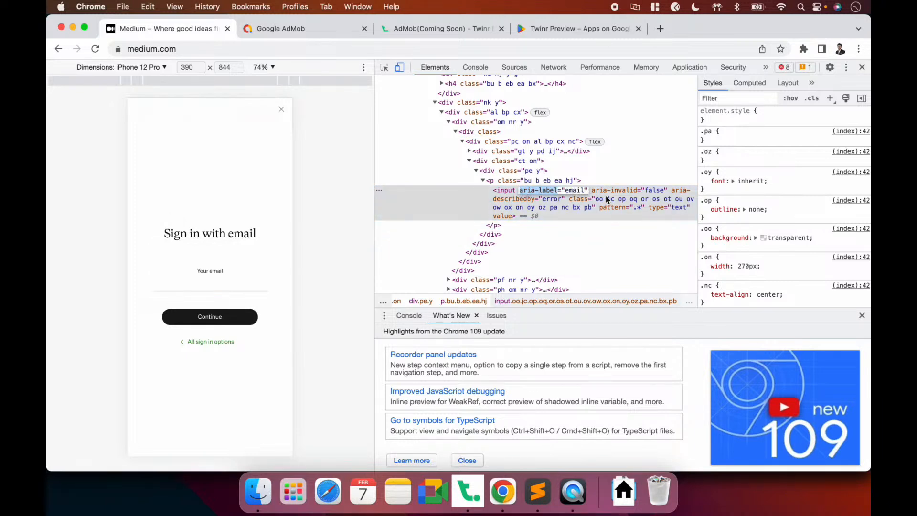
# Set the Login Form Selector to [aria-label="email"] from the copied attribute
pyautogui.press('cmd+c')
pyautogui.press('cmd+Tab')
pyautogui.press('cmd+v')
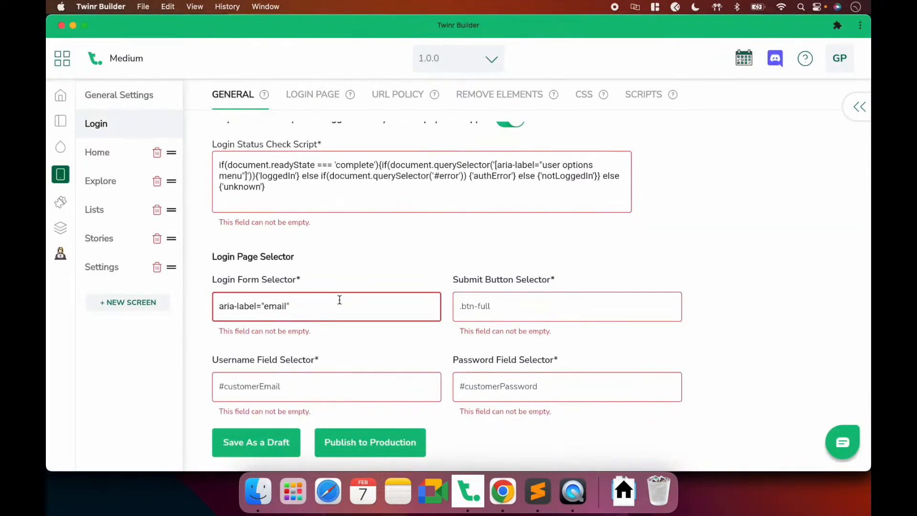
pyautogui.write(']')
pyautogui.press('super+Left')
pyautogui.write('[')
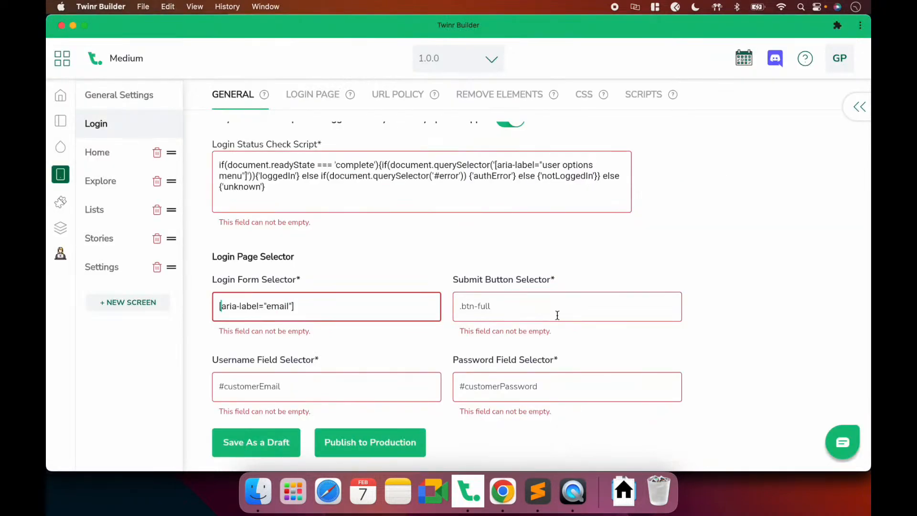
pyautogui.click(533, 312)
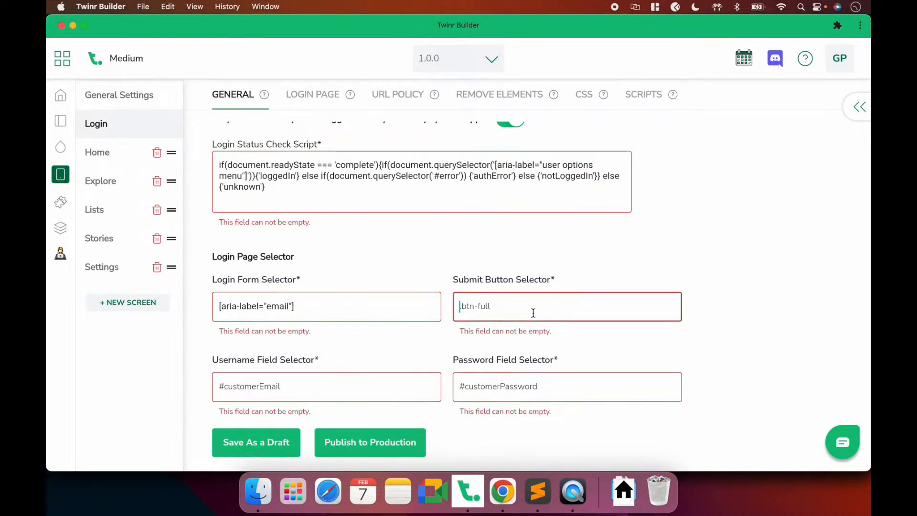
pyautogui.press('super+Tab')
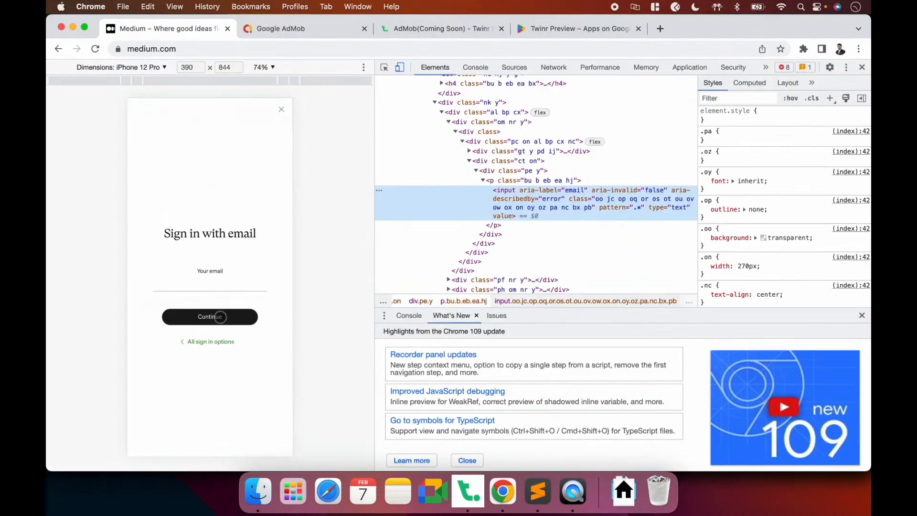
# Inspect the Continue button and select its first class name, bu
pyautogui.click(384, 69)
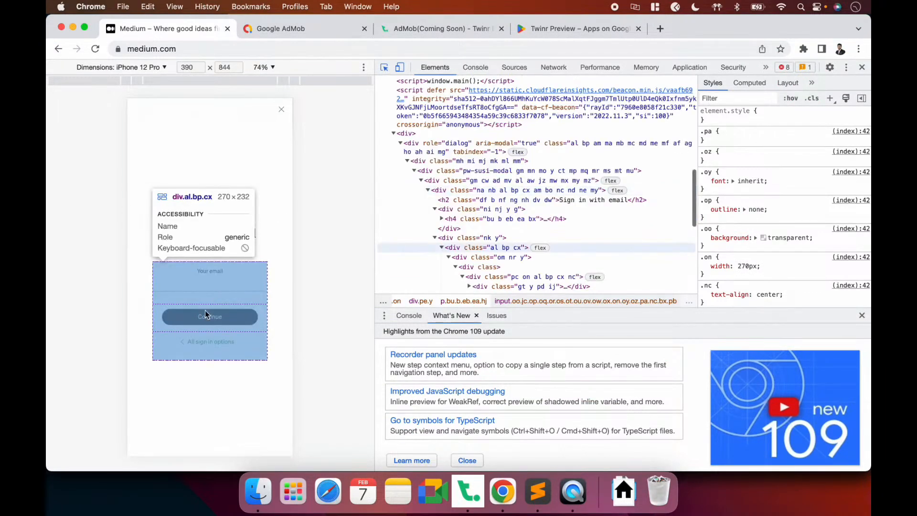
pyautogui.click(205, 319)
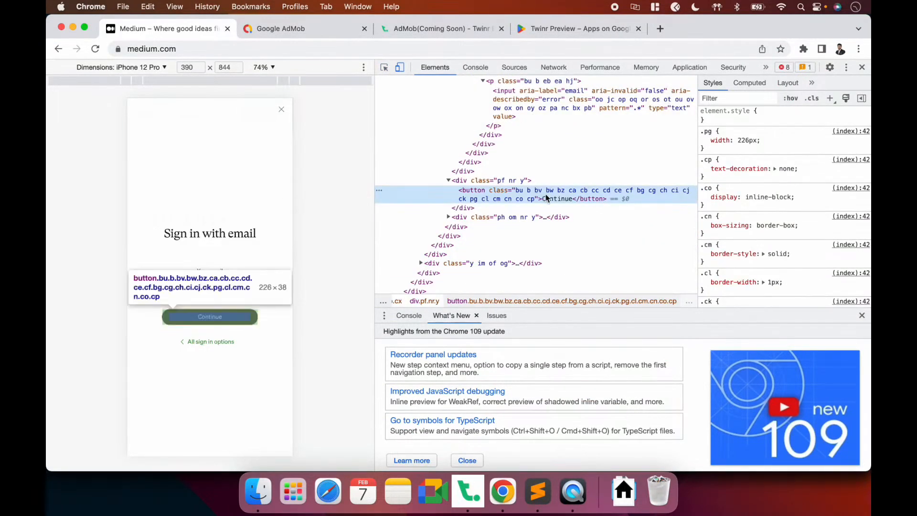
pyautogui.scroll(-1, 545, 194)
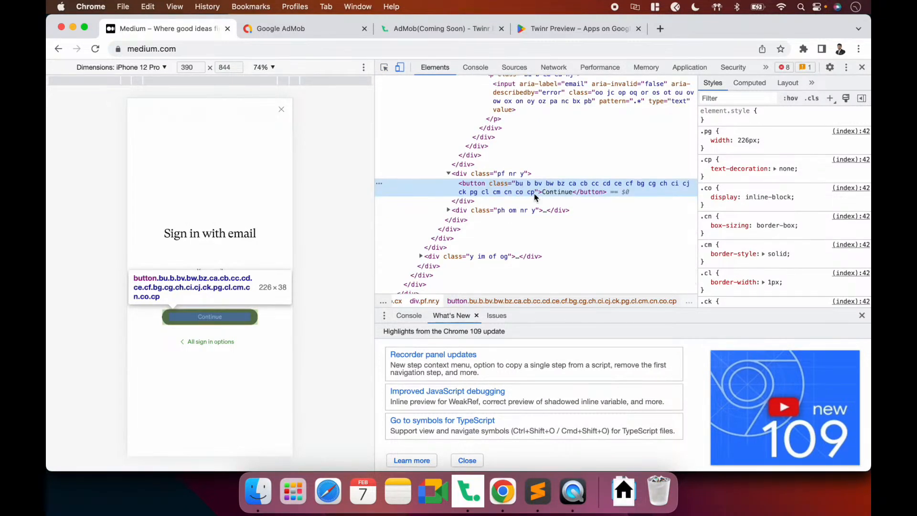
pyautogui.doubleClick(518, 184)
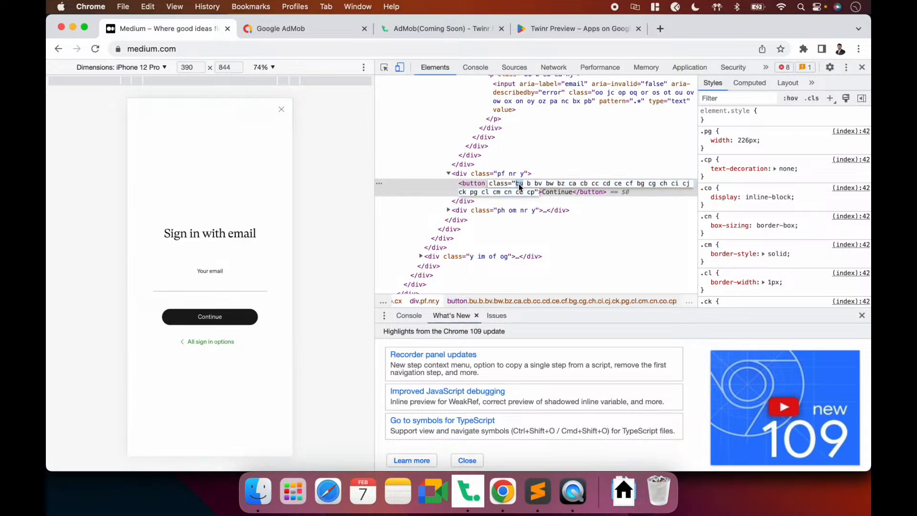
# Search the page source for bu, stepping through its matches
pyautogui.press('super+f')
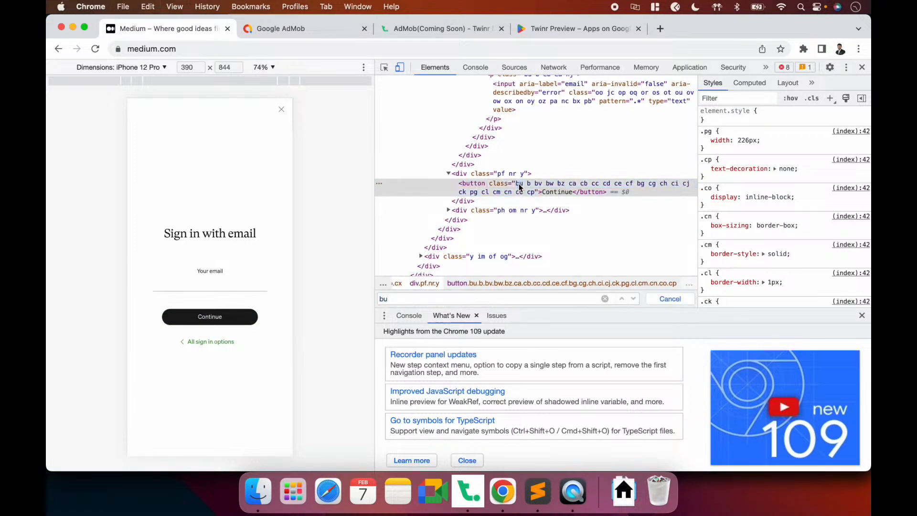
pyautogui.press('Return')
pyautogui.press('Return')
pyautogui.press('Return')
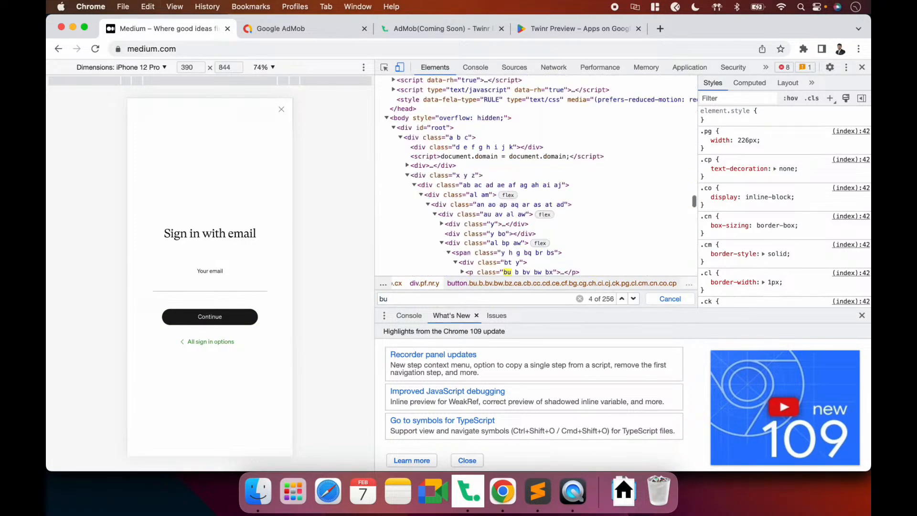
pyautogui.press('Return')
pyautogui.press('Return')
pyautogui.press('Return')
pyautogui.press('Return')
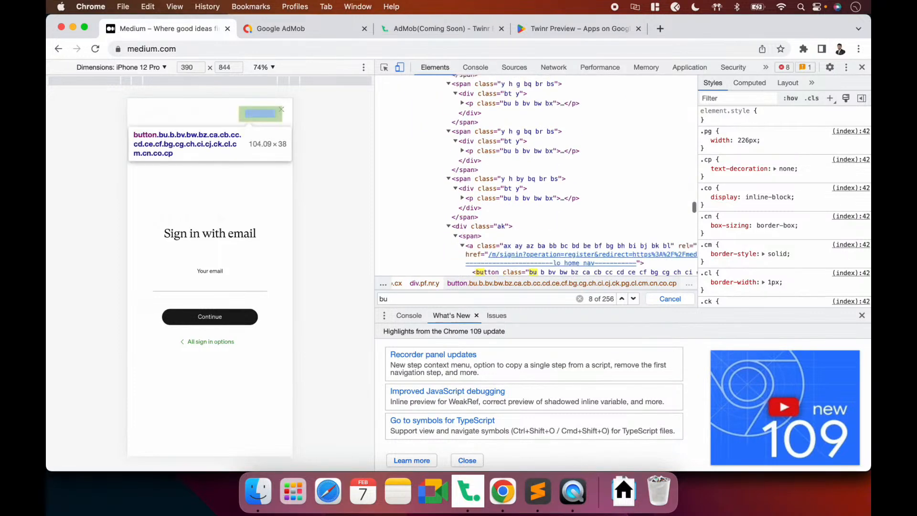
pyautogui.press('Return')
pyautogui.press('Return')
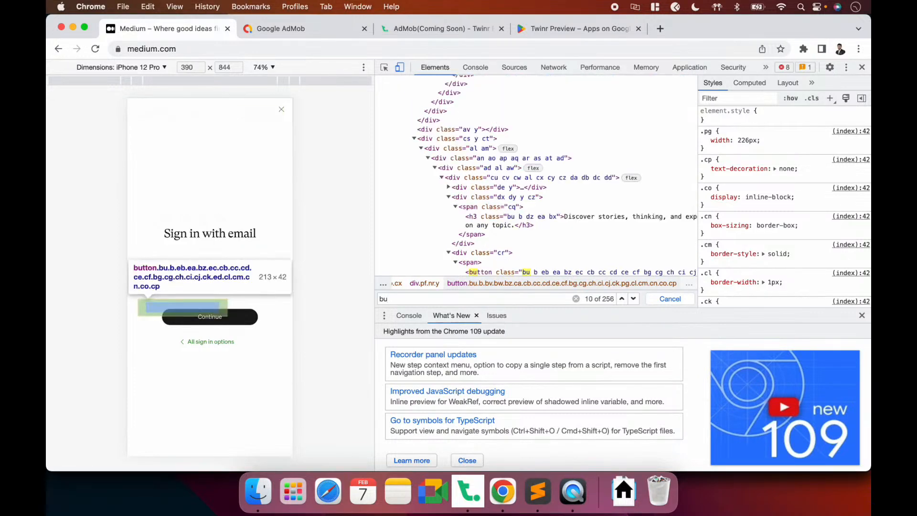
pyautogui.press('Return')
pyautogui.press('Return')
pyautogui.press('Return')
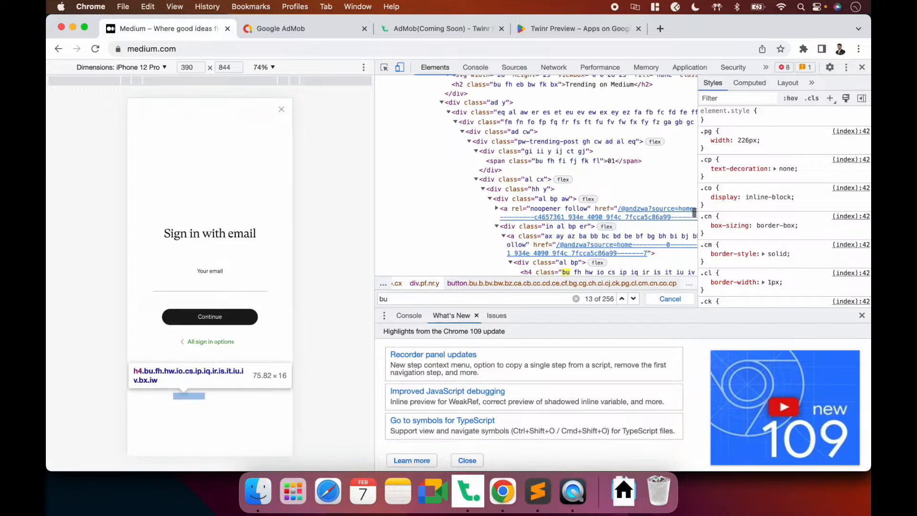
pyautogui.press('Return')
pyautogui.press('Return')
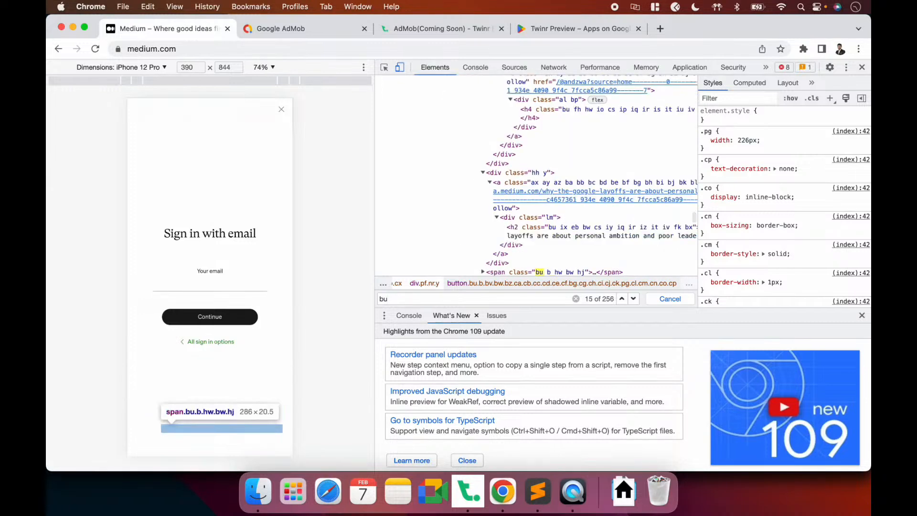
pyautogui.press('Return')
pyautogui.press('Return')
pyautogui.press('Return')
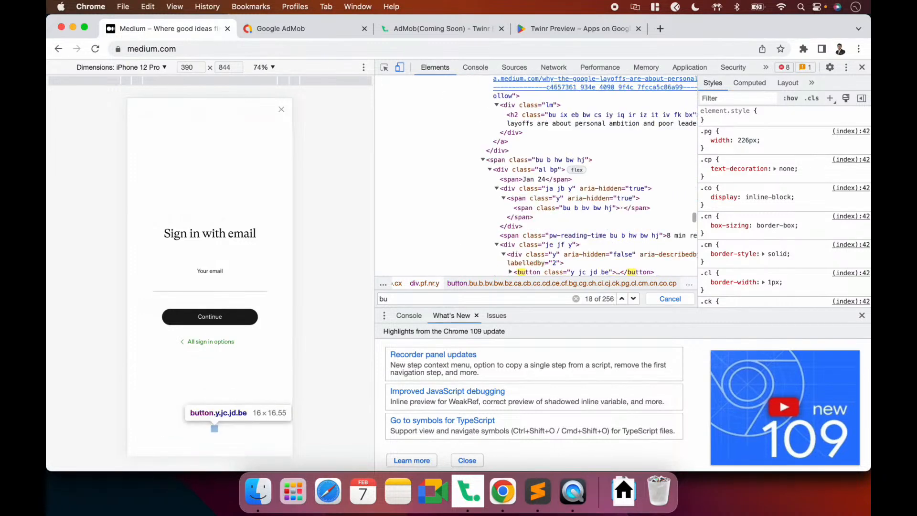
pyautogui.press('Return')
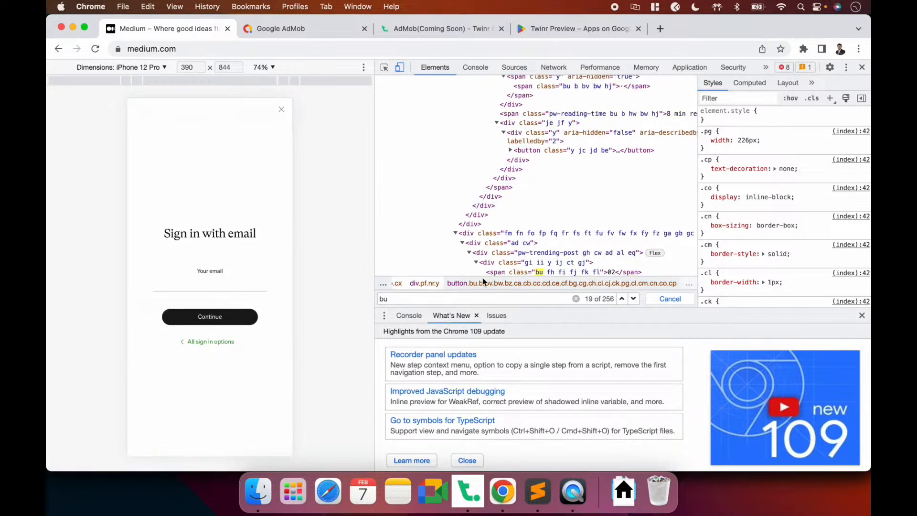
pyautogui.press('super+Tab')
# Enter .bu as the Submit Button Selector
pyautogui.write('.bu')
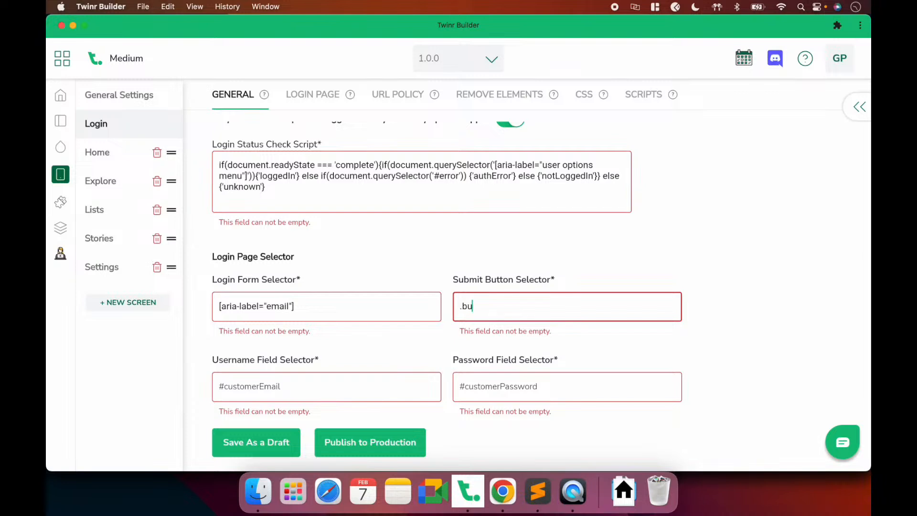
pyautogui.click(367, 377)
pyautogui.press('super+Tab')
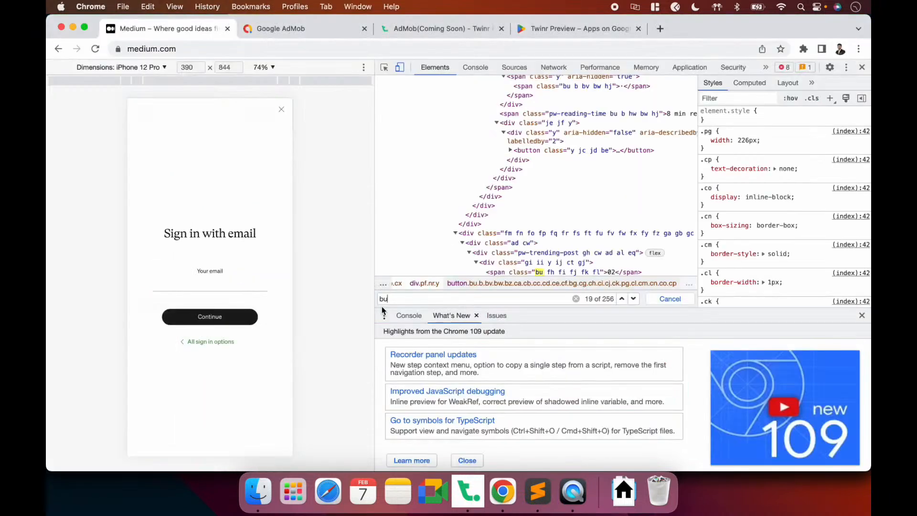
pyautogui.press('super+Tab')
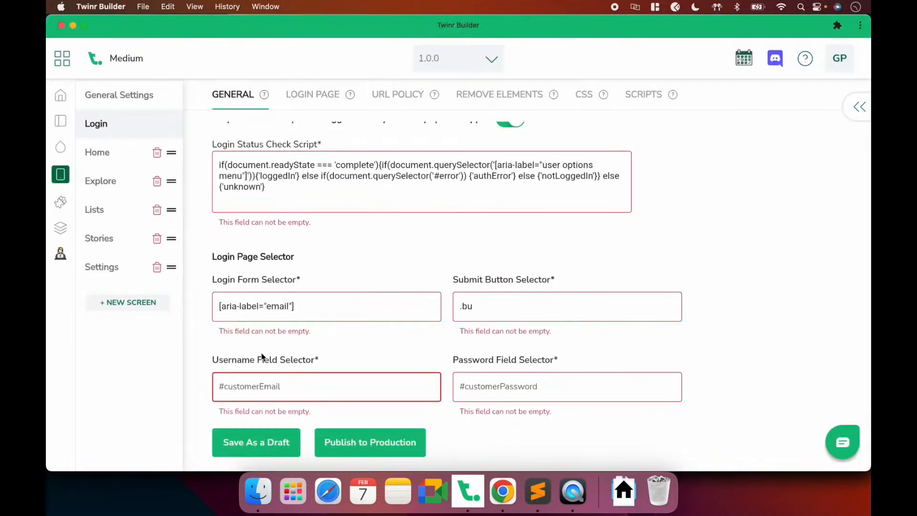
# Copy [aria-label="email"] from Login Form Selector into Username Field Selector
pyautogui.tripleClick(307, 307)
pyautogui.press('super+c')
pyautogui.click(290, 385)
pyautogui.press('super+v')
pyautogui.click(460, 385)
pyautogui.press('super+Tab')
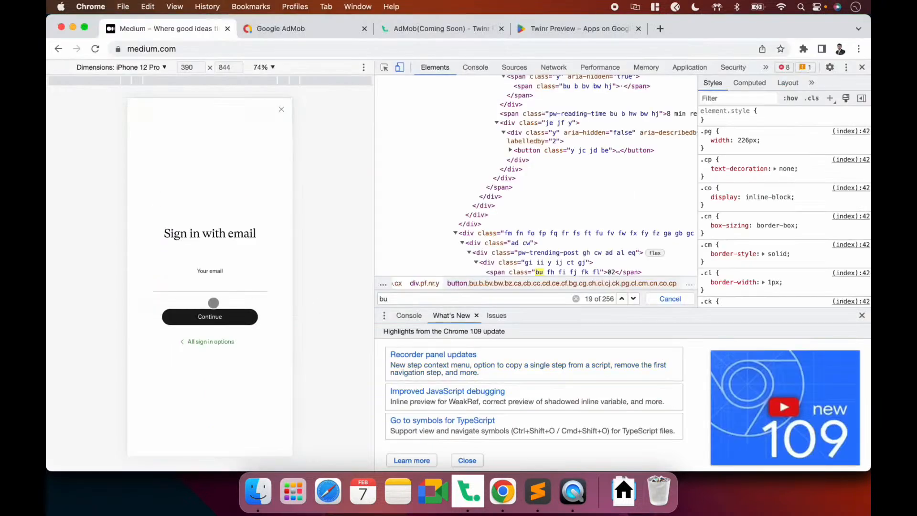
# Enter the sign-in email address and continue to Medium's code step
pyautogui.click(193, 285)
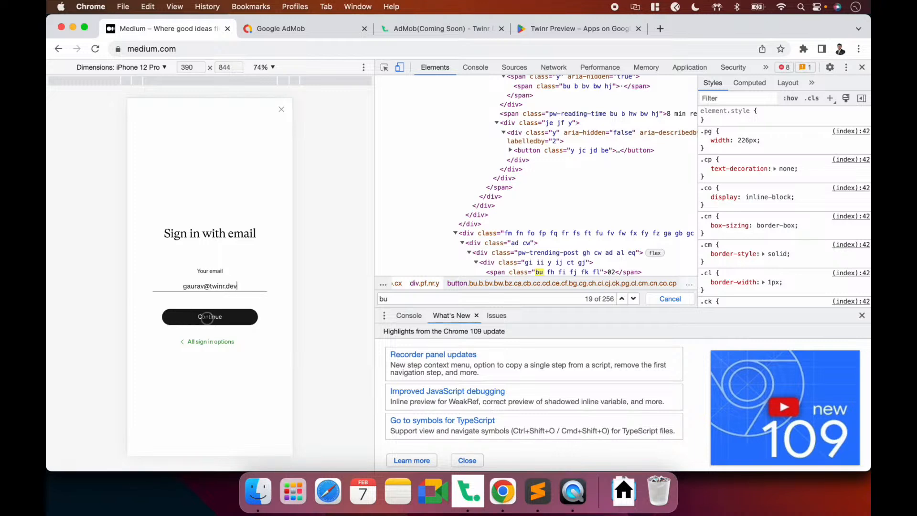
pyautogui.click(204, 320)
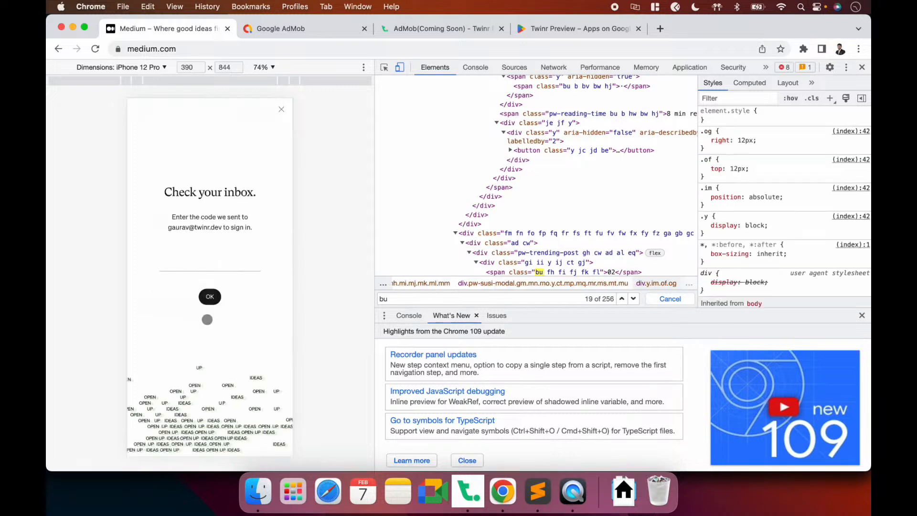
# Copy the code input's aria-label="code" into the Password Field Selector
pyautogui.click(384, 67)
pyautogui.click(193, 268)
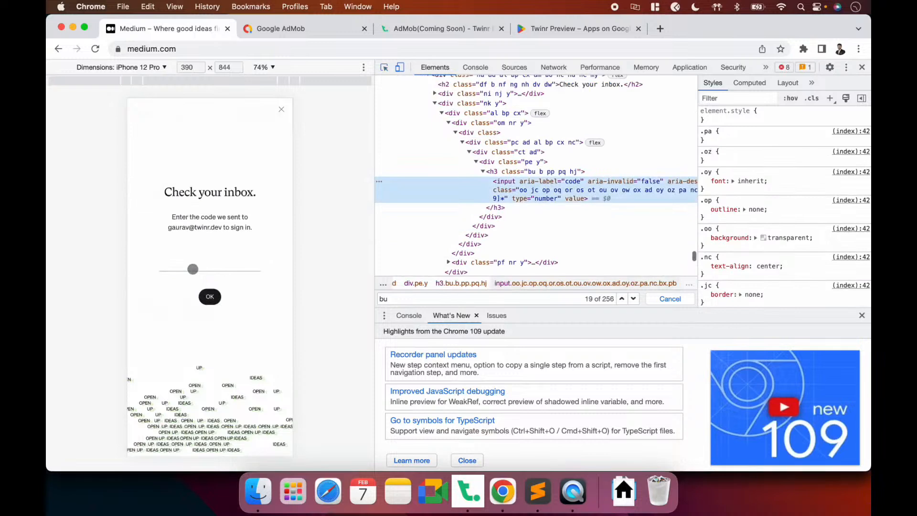
pyautogui.doubleClick(535, 181)
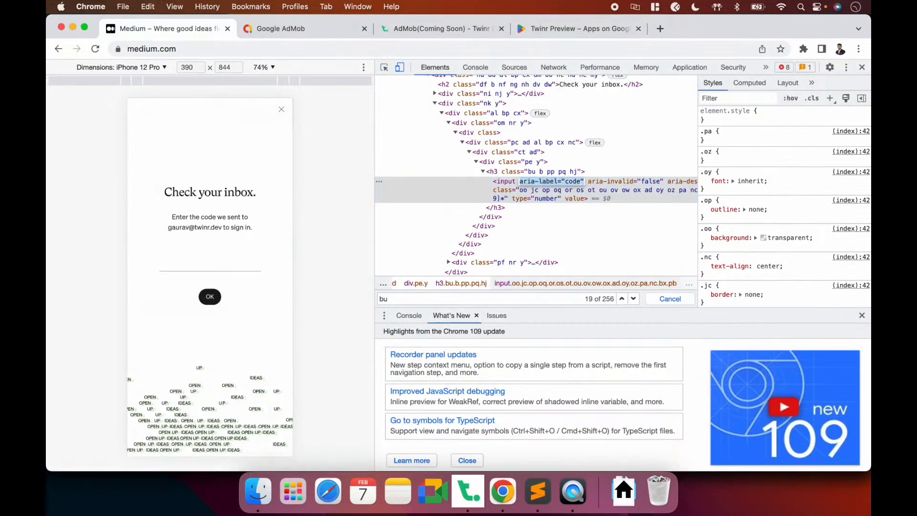
pyautogui.press('super+Tab')
pyautogui.press('super+v')
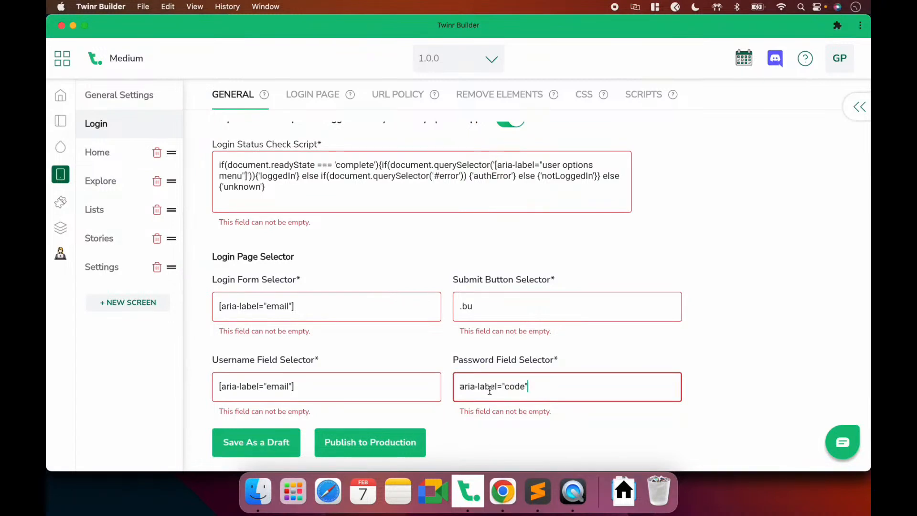
# Bracket the password selector as [aria-label="code"], save as a draft, and edit the Login Page URL
pyautogui.write(']')
pyautogui.write('[')
pyautogui.click(242, 435)
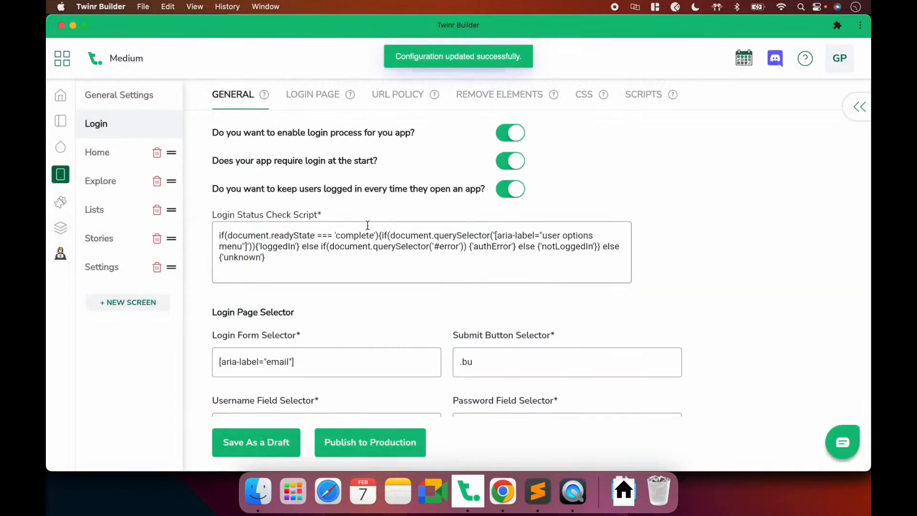
pyautogui.click(303, 96)
pyautogui.click(323, 169)
pyautogui.moveTo(329, 158); pyautogui.dragTo(198, 160)
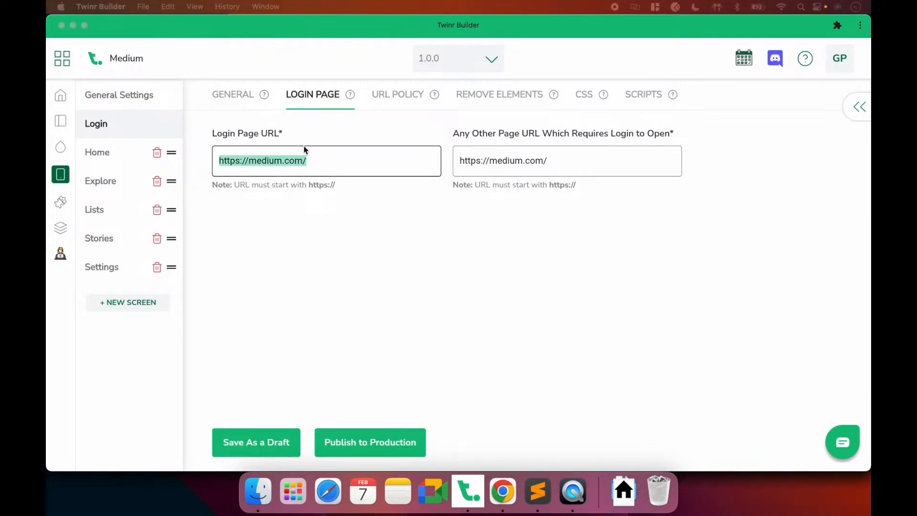
pyautogui.click(313, 159)
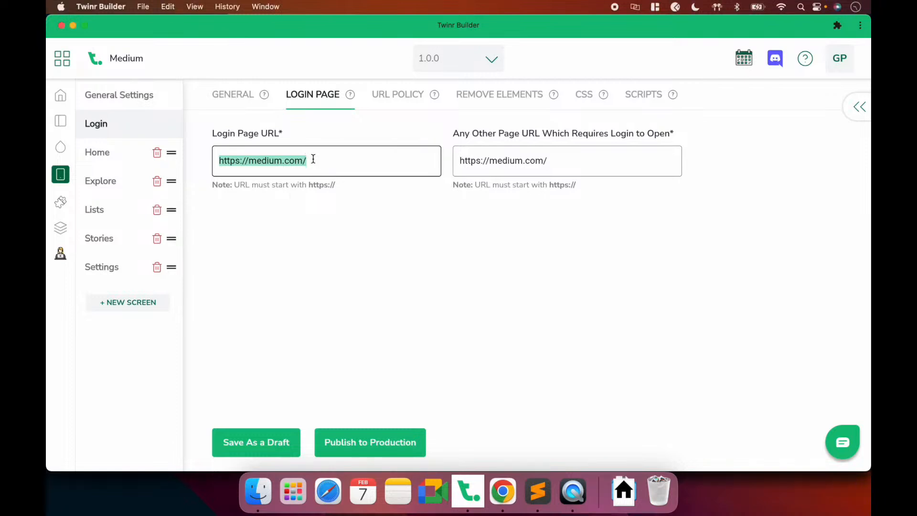
pyautogui.write('https://medium.com/m/signin')
pyautogui.click(506, 168)
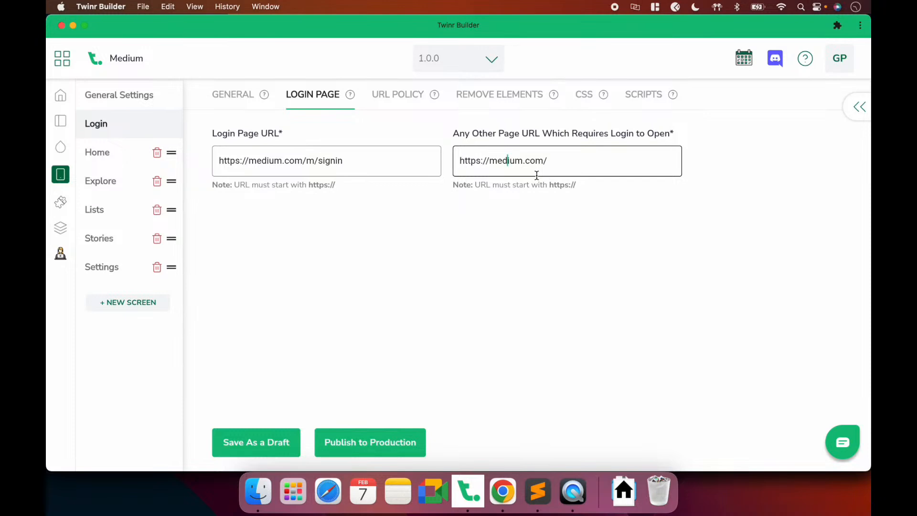
# Bring the Medium page in Chrome back to the front
pyautogui.press('super+Tab')
pyautogui.click(483, 483)
pyautogui.click(502, 492)
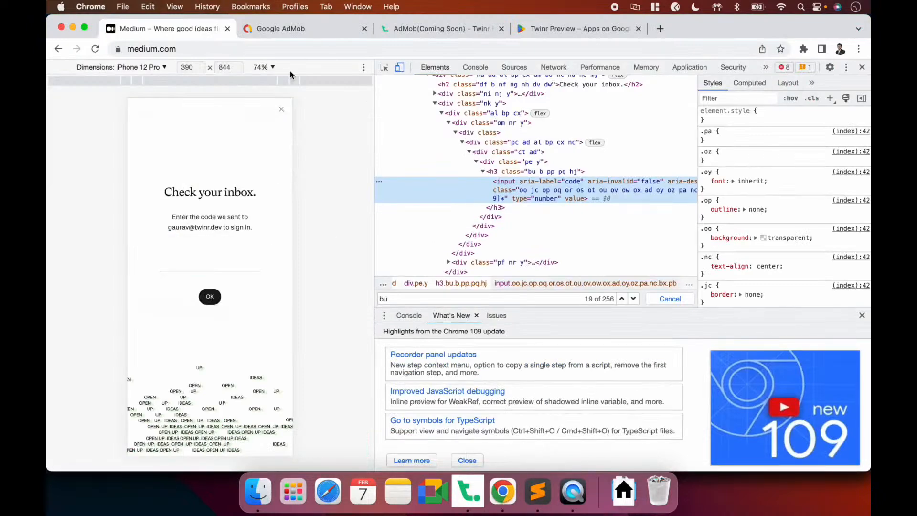
# Dismiss Medium's sign-in dialog in Chrome, then return to Twinr Builder
pyautogui.click(282, 110)
pyautogui.click(281, 112)
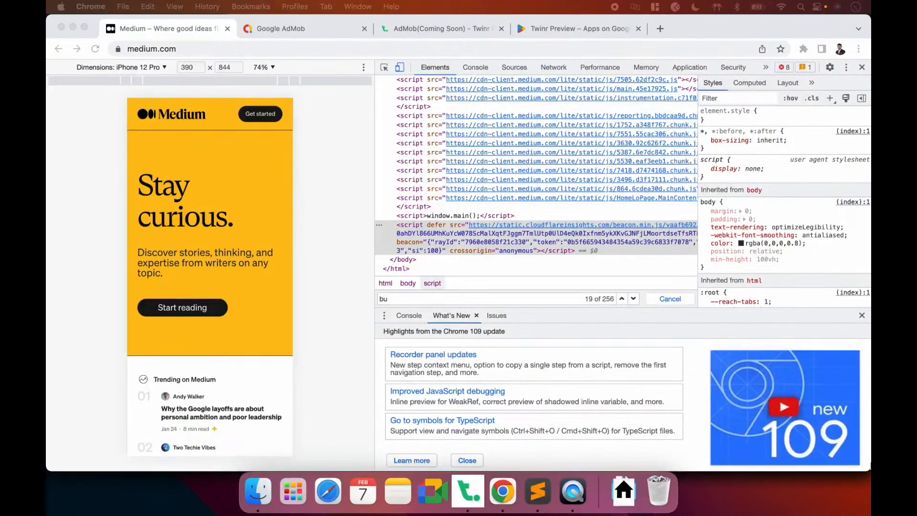
pyautogui.click(468, 491)
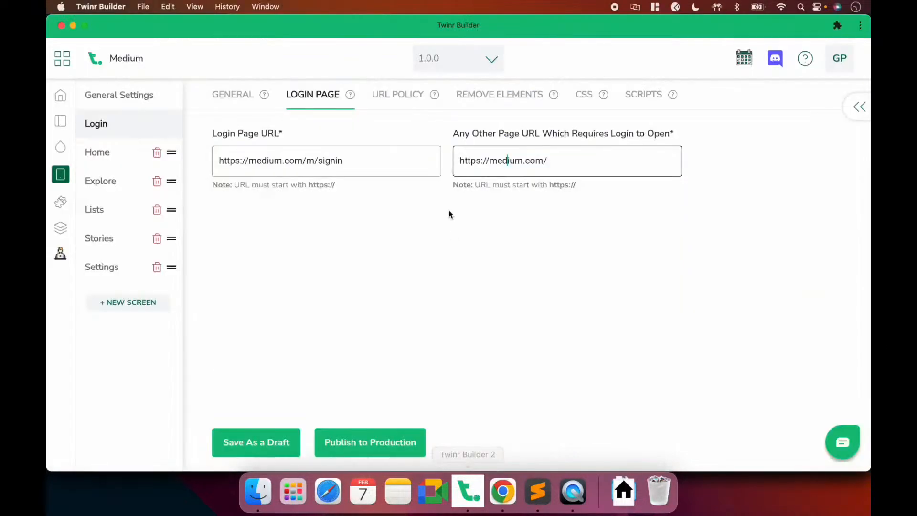
pyautogui.tripleClick(489, 160)
pyautogui.write('https://medium.com/me/settings')
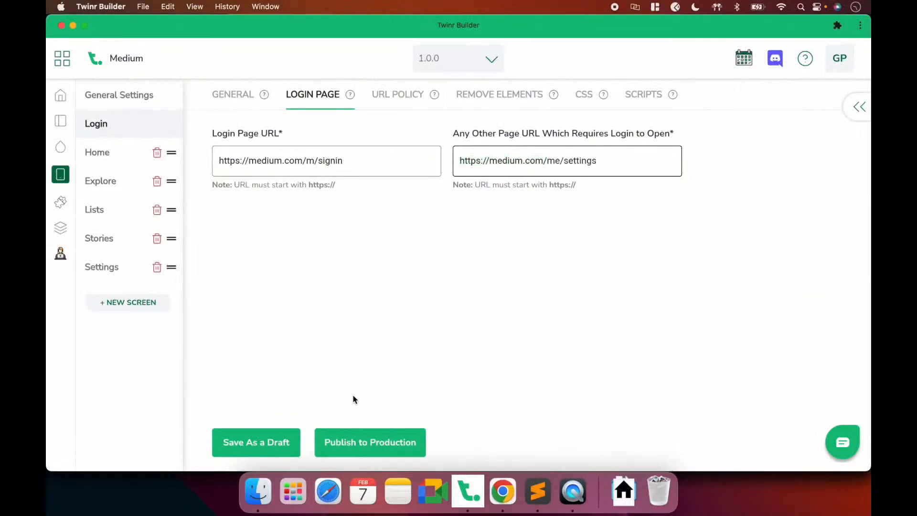
pyautogui.click(268, 446)
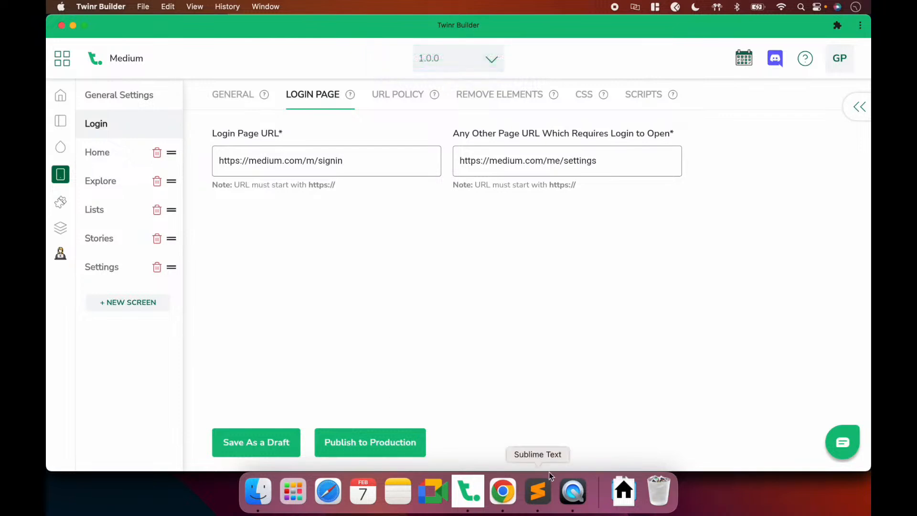
pyautogui.click(574, 497)
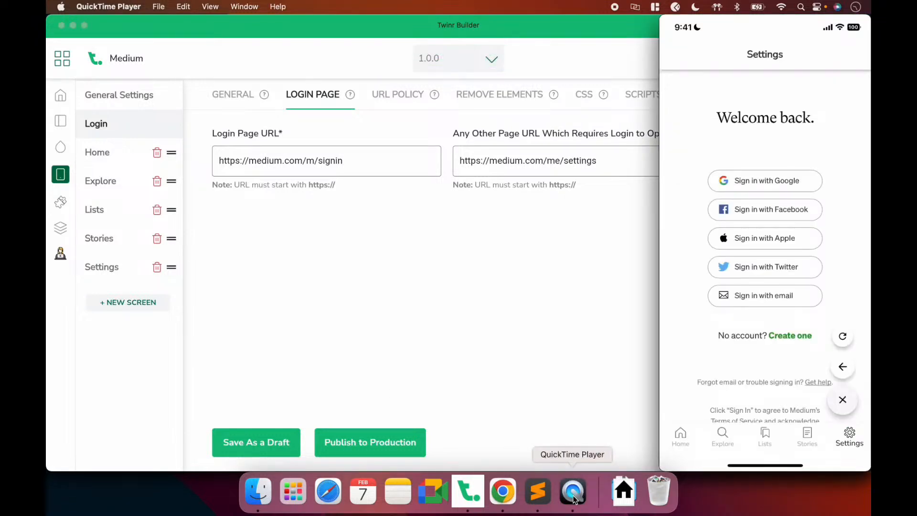
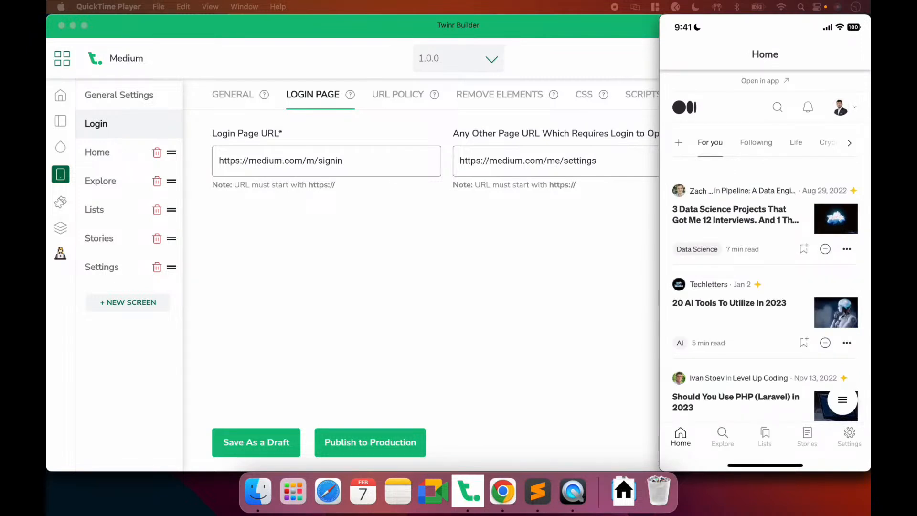
# Review the Home, Explore, Lists, Stories and Settings screens' titles and URLs in Twinr Builder
pyautogui.moveTo(707, 441)
pyautogui.click(233, 214)
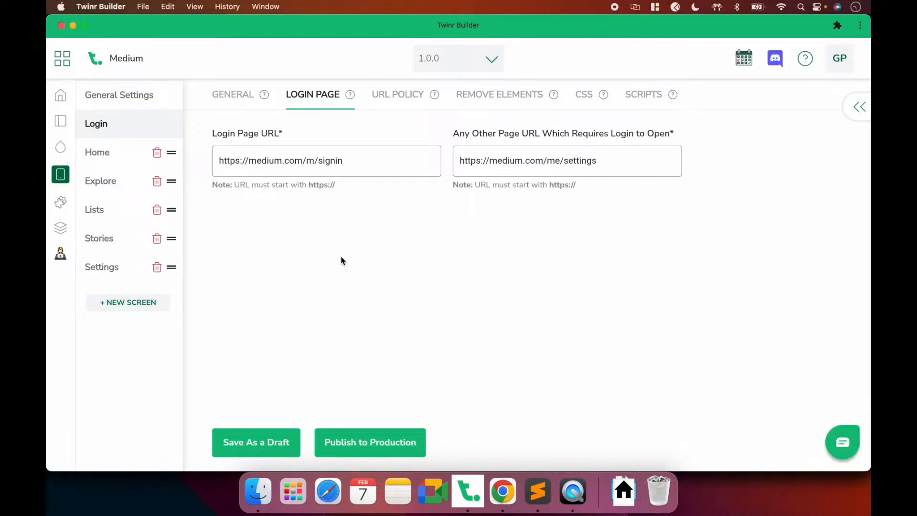
pyautogui.click(110, 154)
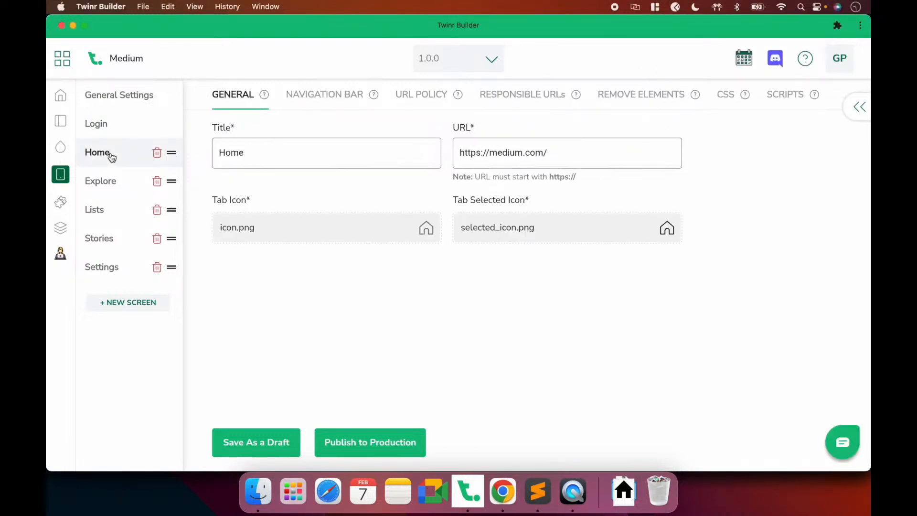
pyautogui.click(109, 191)
pyautogui.click(107, 211)
pyautogui.click(106, 236)
pyautogui.click(105, 271)
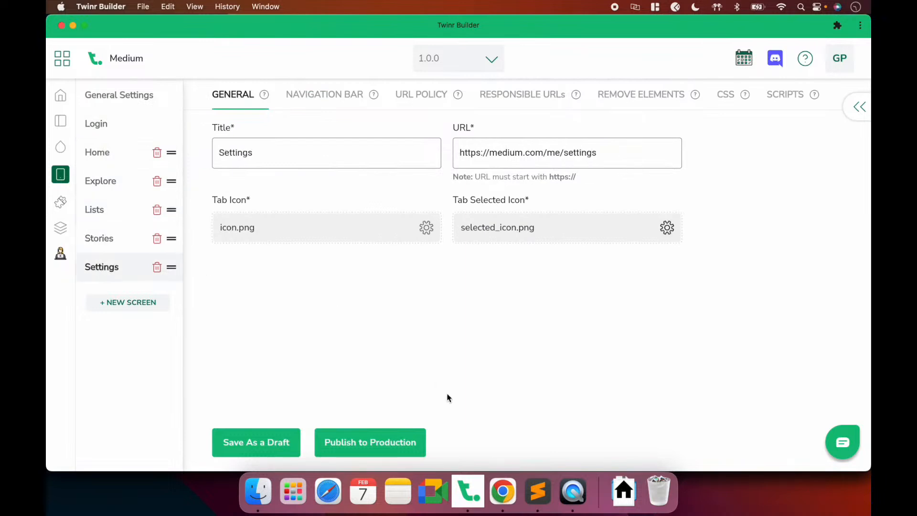
# Switch to Chrome's emulated medium.com mobile page and scroll through it
pyautogui.click(503, 491)
pyautogui.scroll(-5, 226, 247)
pyautogui.scroll(6, 226, 248)
# Open Medium's sign-in options, try the email option, then close the overlay
pyautogui.click(250, 111)
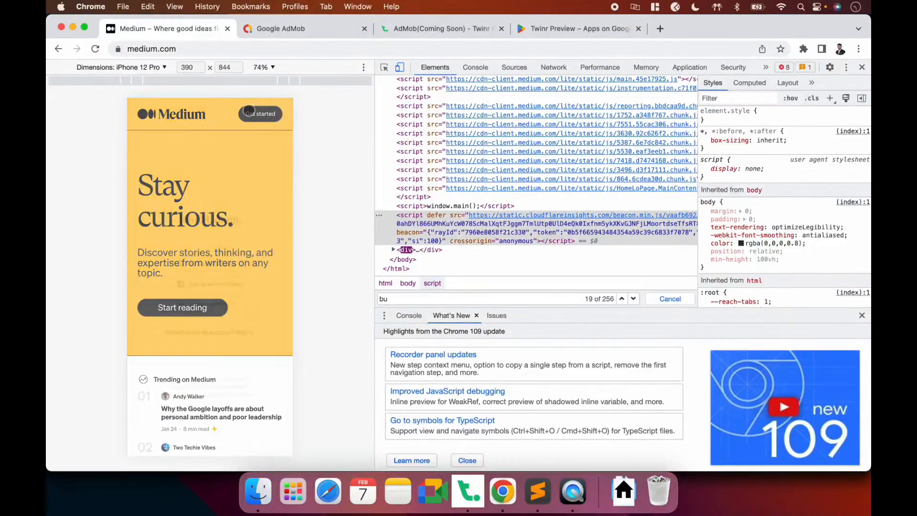
pyautogui.click(246, 319)
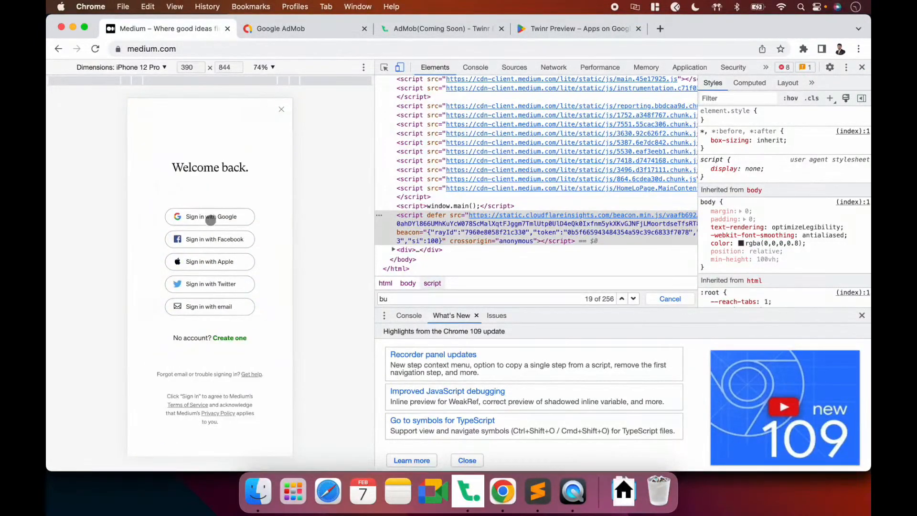
pyautogui.click(204, 306)
pyautogui.click(207, 295)
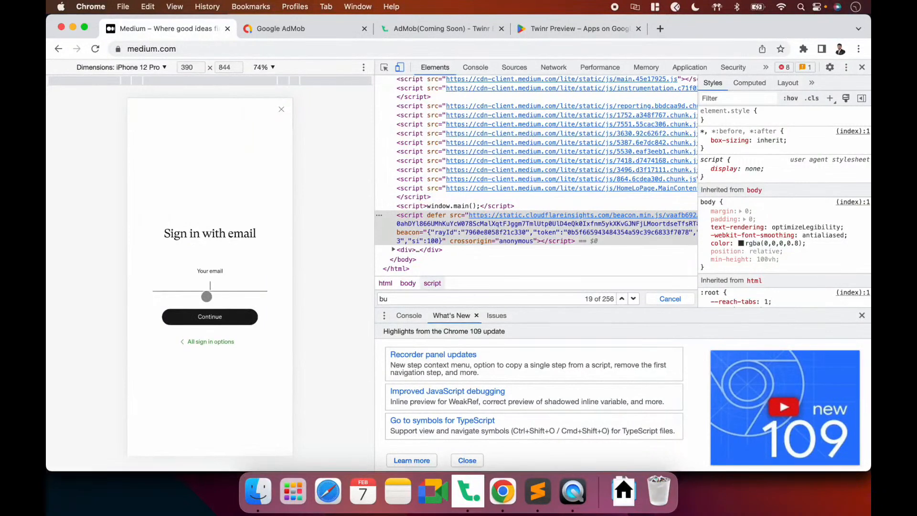
pyautogui.click(279, 110)
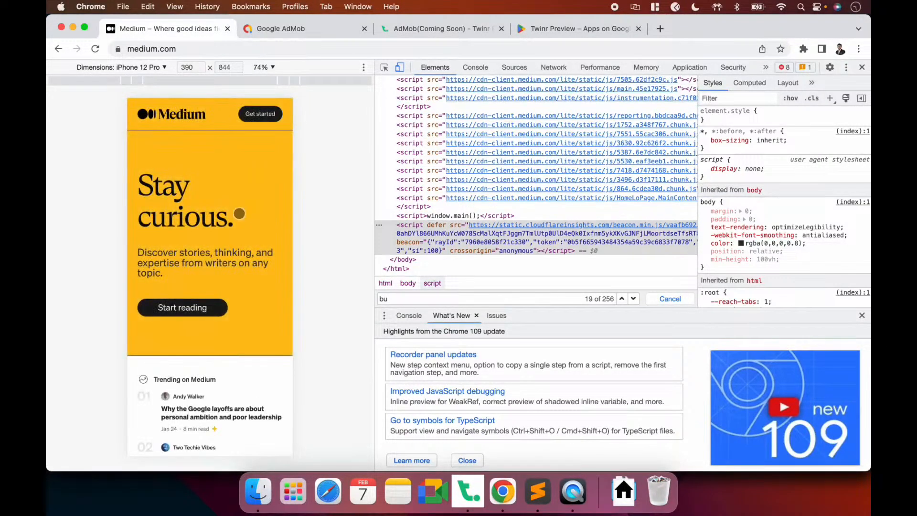
# Sign in to Medium with Google, choosing the Google account
pyautogui.click(266, 115)
pyautogui.click(248, 316)
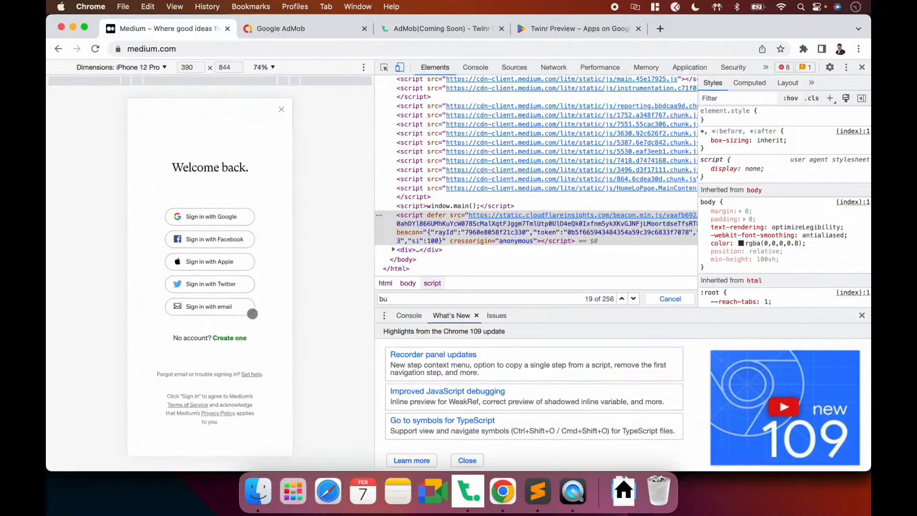
pyautogui.click(211, 220)
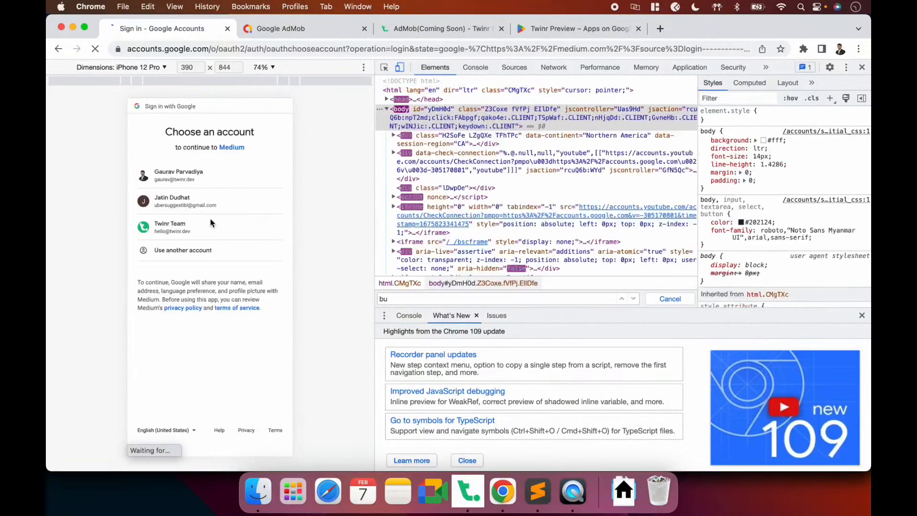
pyautogui.click(185, 180)
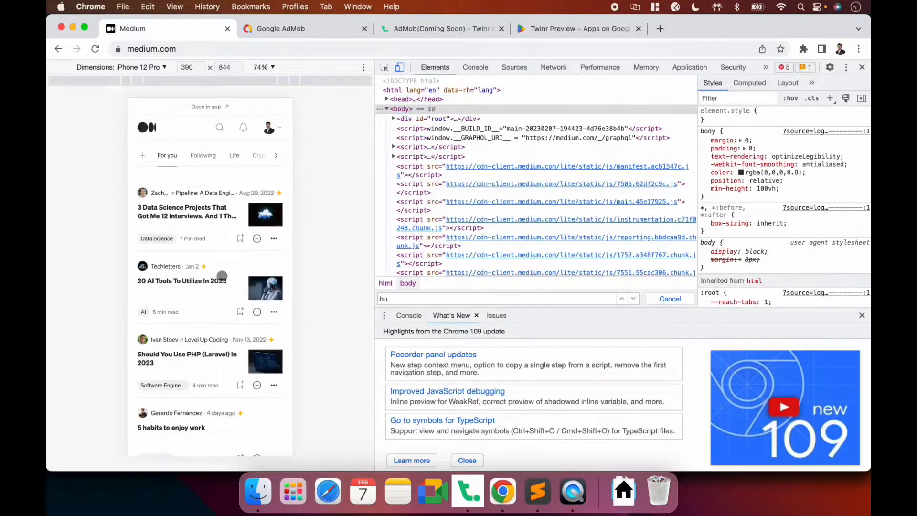
# Browse the account menu, an AI tools article and search, ending on the home feed
pyautogui.click(269, 128)
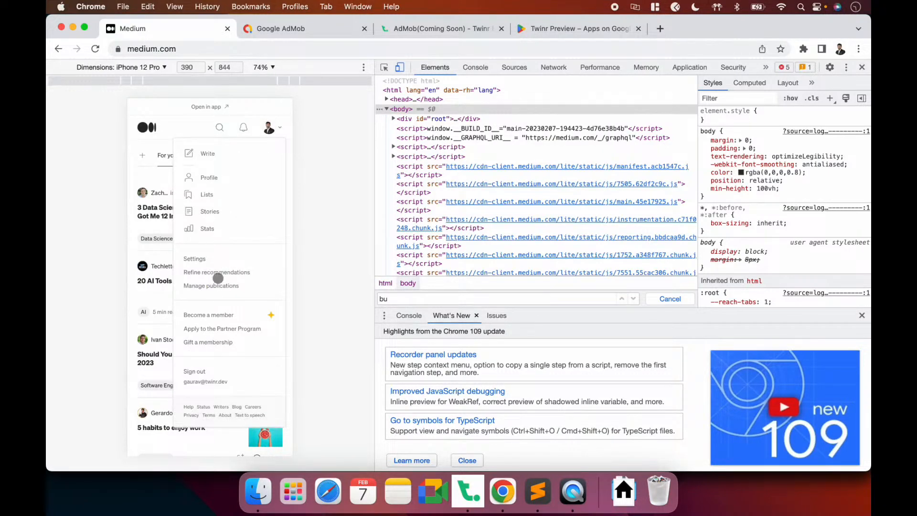
pyautogui.click(145, 285)
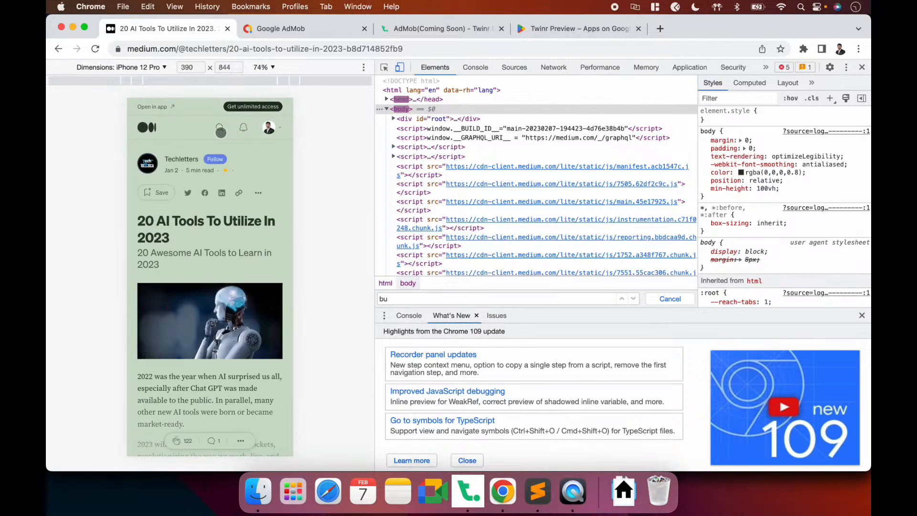
pyautogui.click(147, 131)
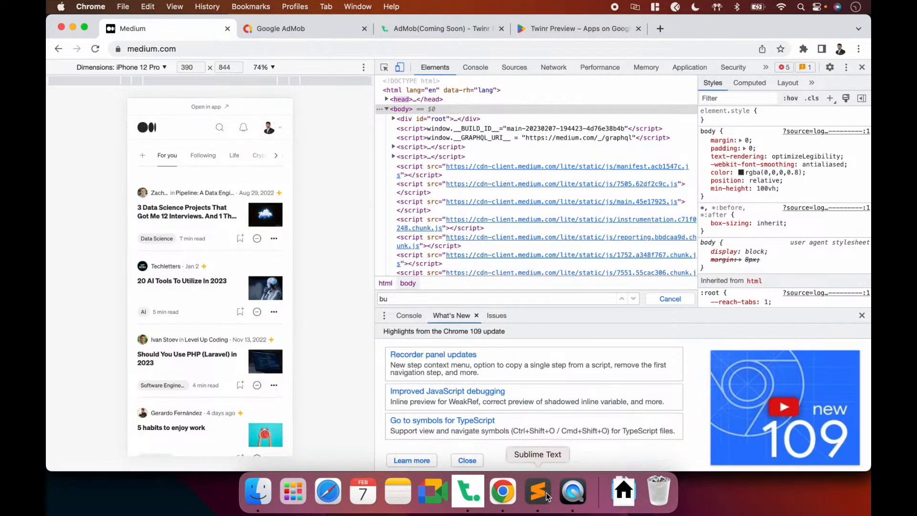
pyautogui.click(572, 492)
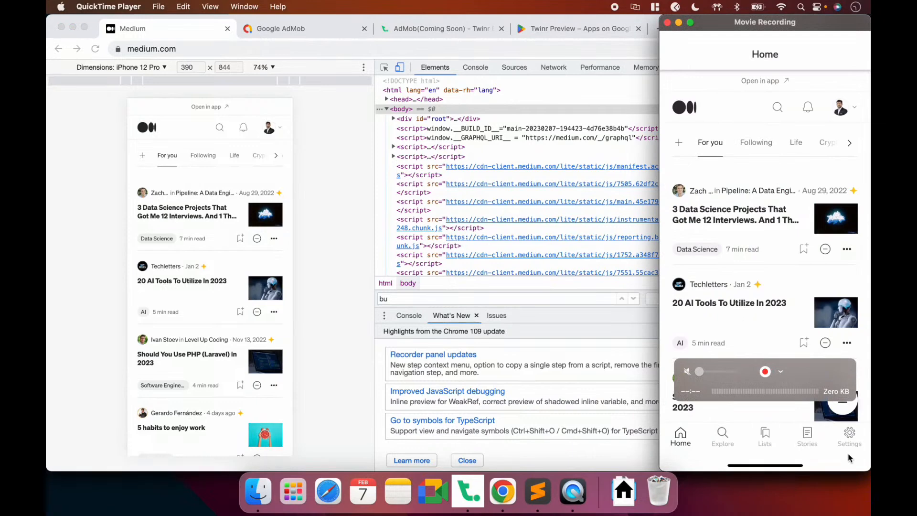
pyautogui.click(287, 129)
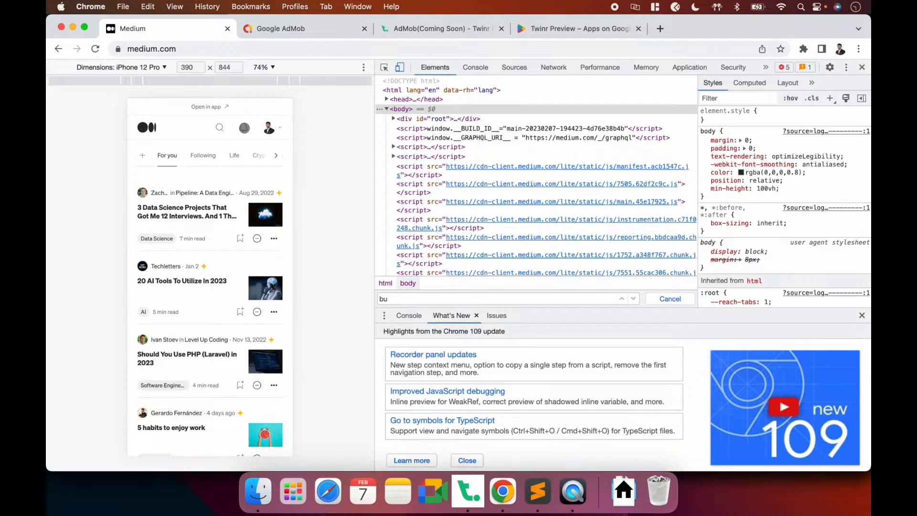
pyautogui.click(219, 127)
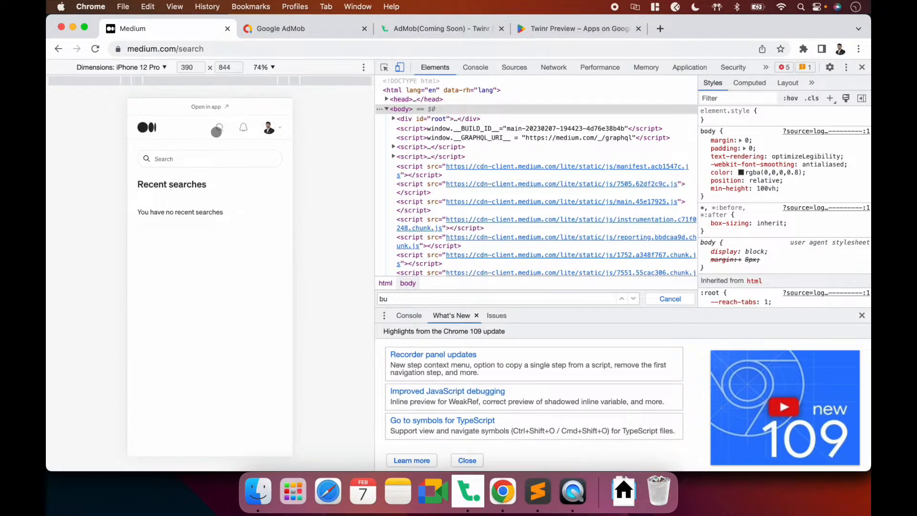
pyautogui.click(153, 127)
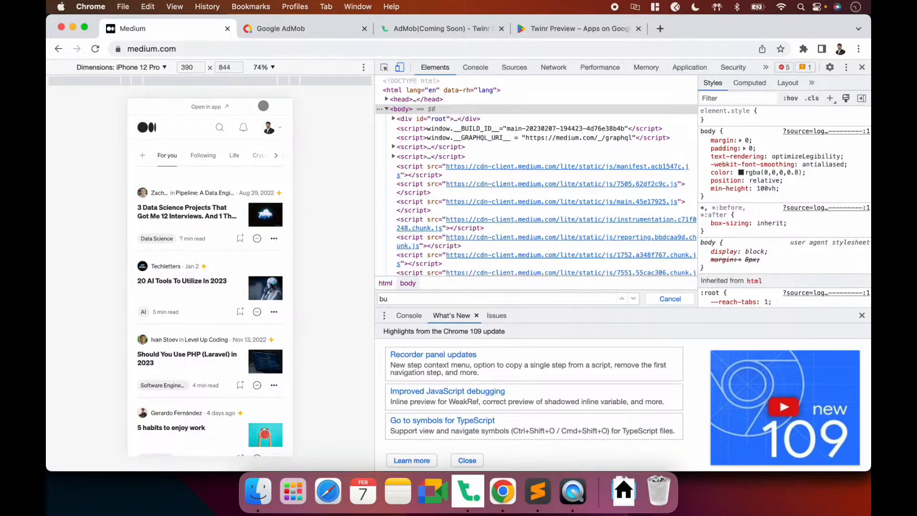
# Inspect Medium's sticky header and select the div.y.he.ag.id.c element
pyautogui.click(384, 67)
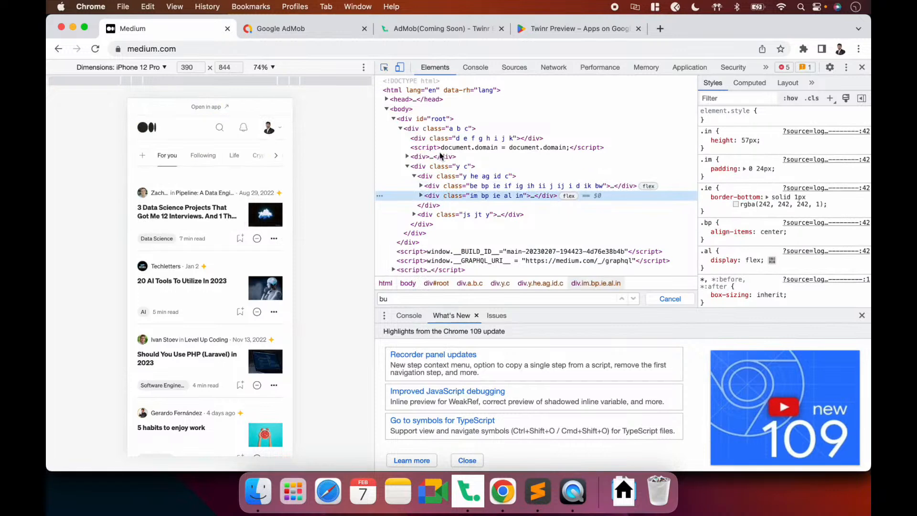
pyautogui.click(434, 168)
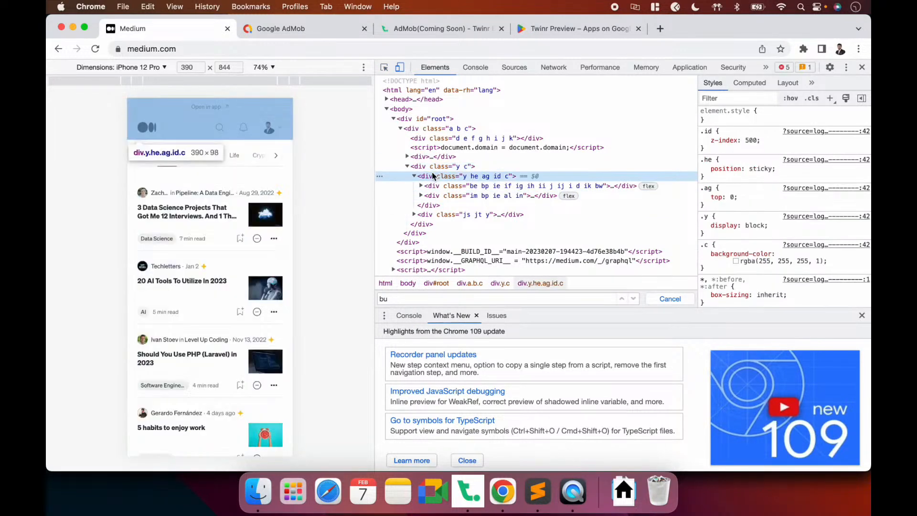
pyautogui.click(433, 178)
pyautogui.click(420, 196)
pyautogui.click(421, 186)
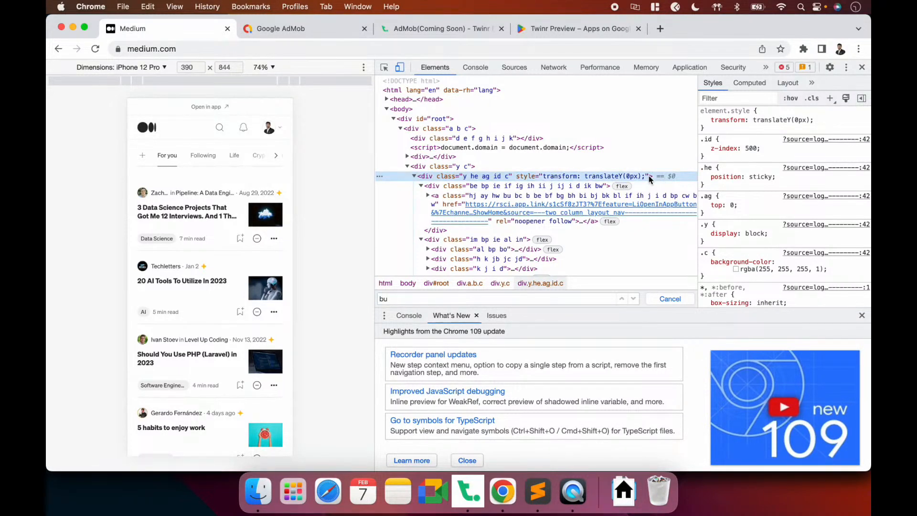
# Copy the header div's style attribute and return to Twinr Builder
pyautogui.doubleClick(518, 178)
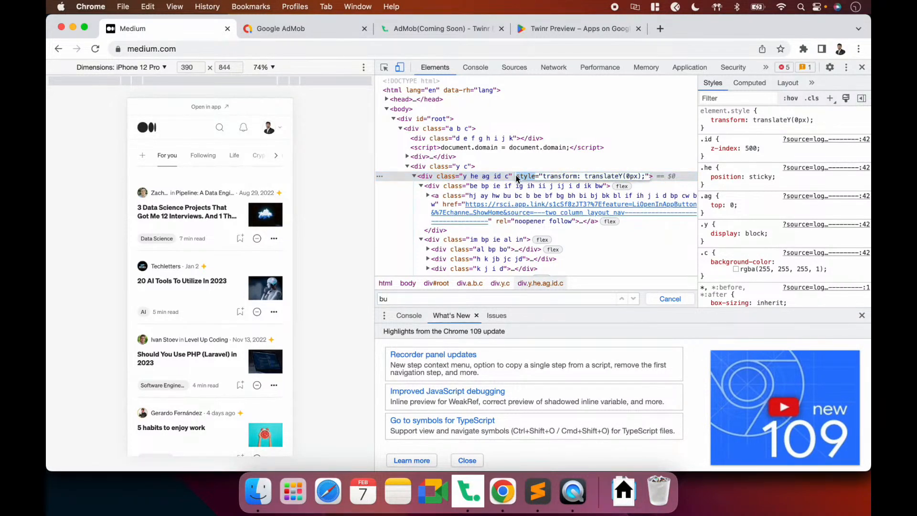
pyautogui.keyDown('shift'); pyautogui.click(648, 177); pyautogui.keyUp('shift')
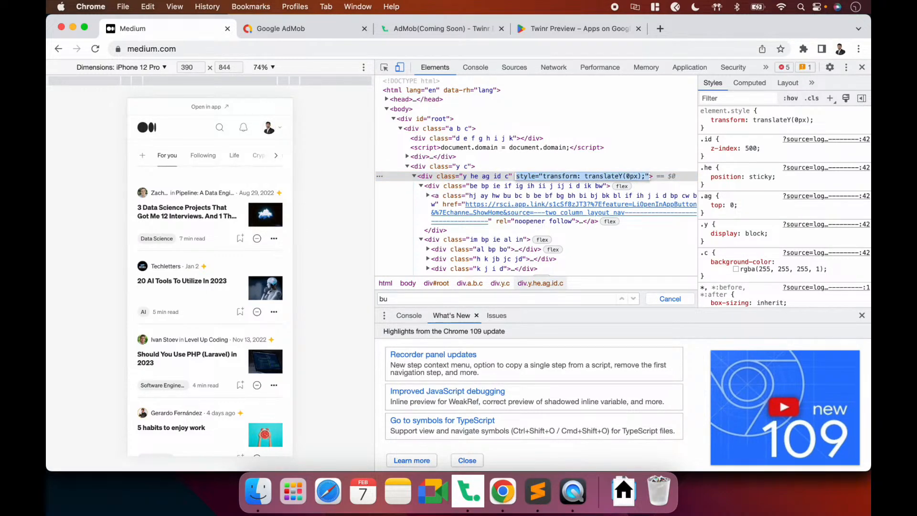
pyautogui.press('super+c')
pyautogui.press('super+Tab')
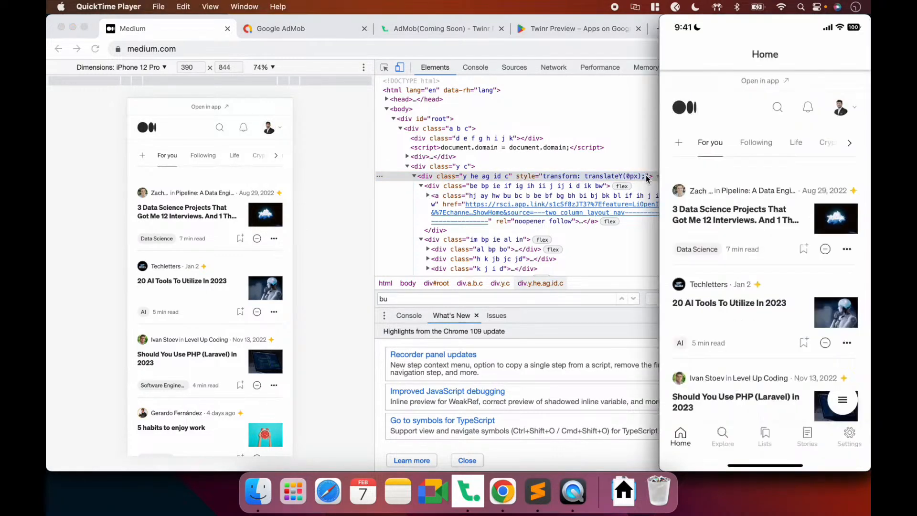
pyautogui.click(541, 203)
pyautogui.click(468, 492)
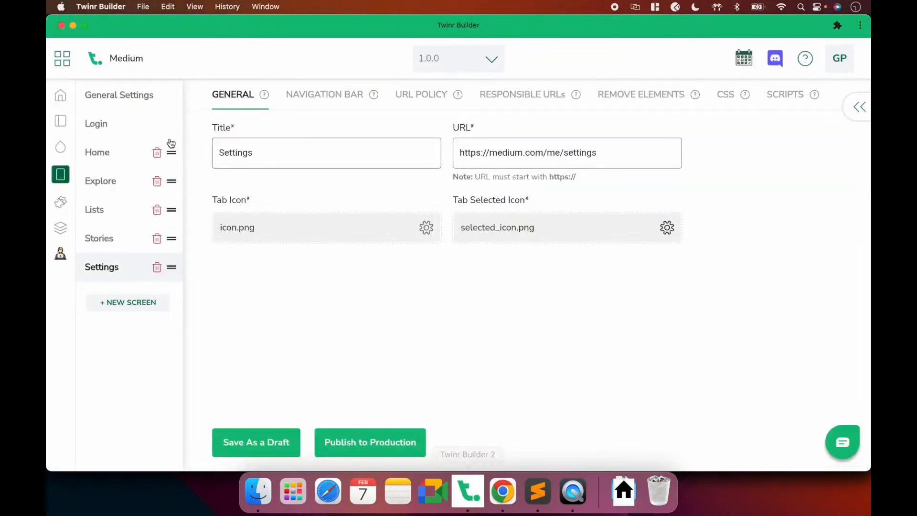
# Add a Remove Elements rule for [style="transform: translateY(0px);"] and save as draft
pyautogui.click(137, 103)
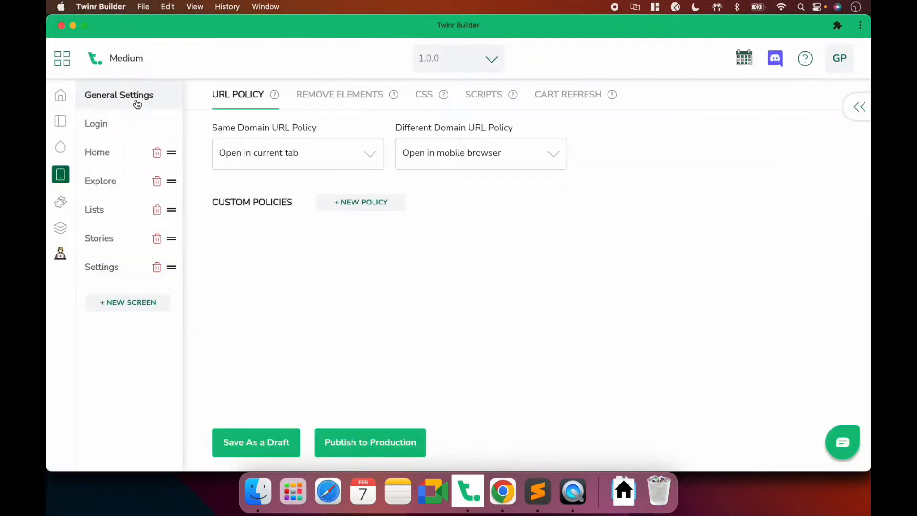
pyautogui.click(335, 99)
pyautogui.click(238, 144)
pyautogui.click(277, 186)
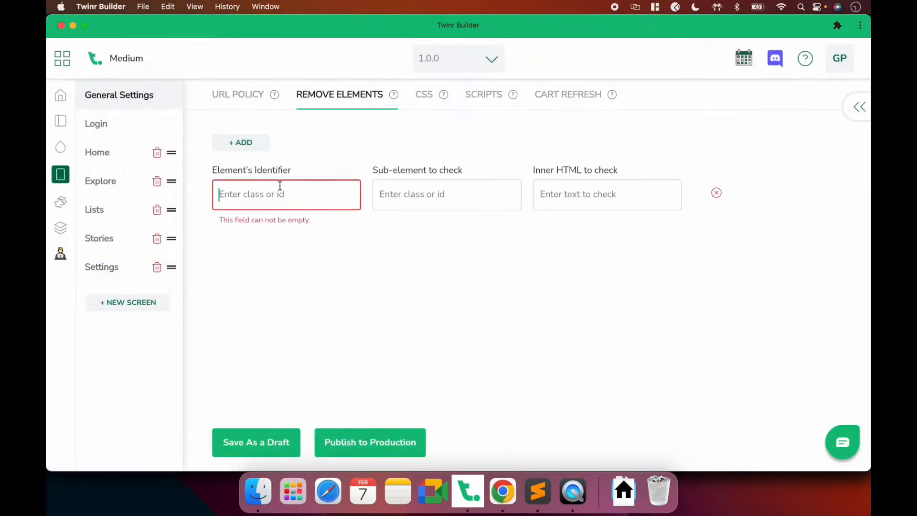
pyautogui.write('[')
pyautogui.press('cmd+v')
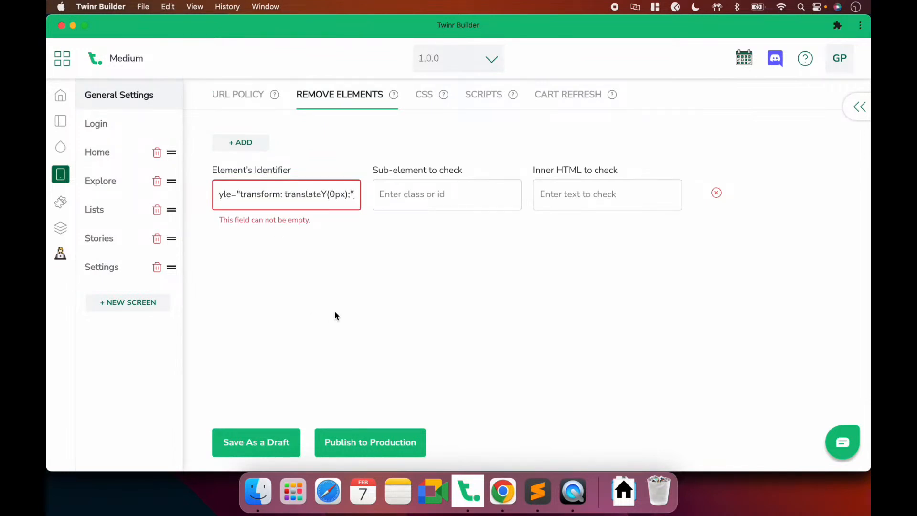
pyautogui.write(']')
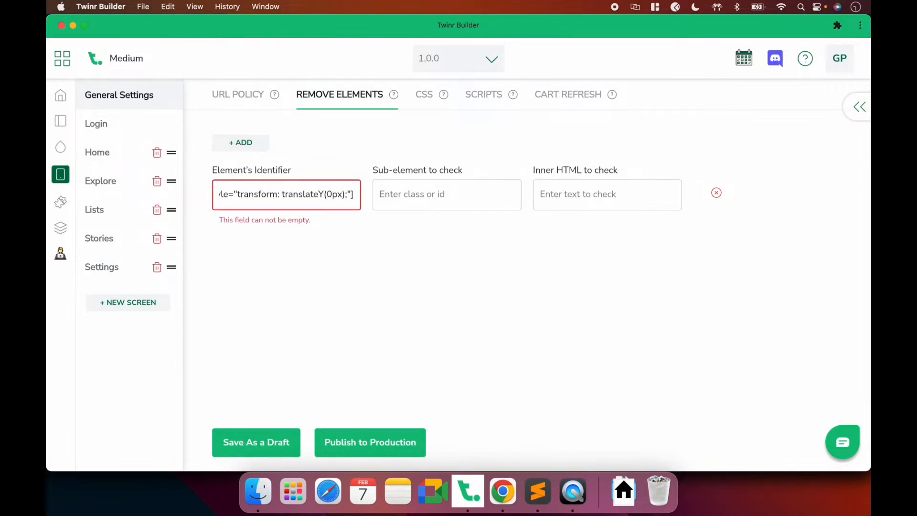
pyautogui.click(260, 437)
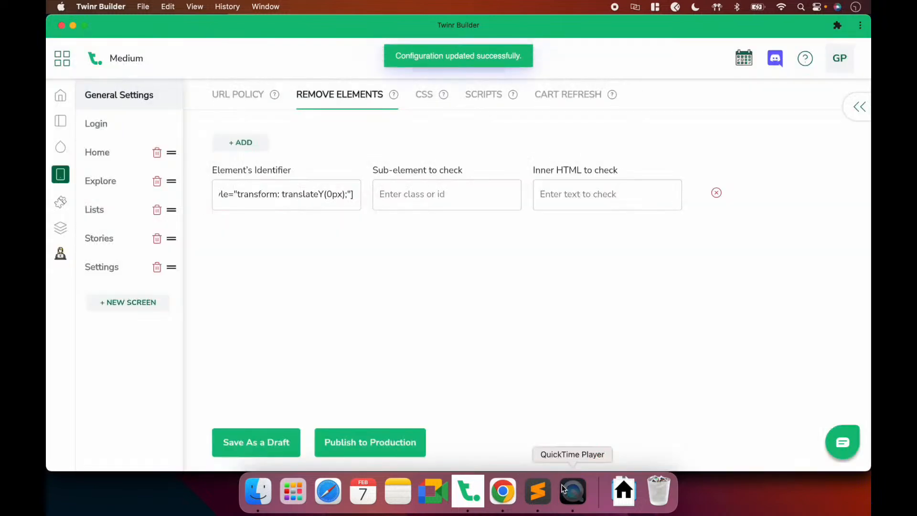
pyautogui.click(563, 489)
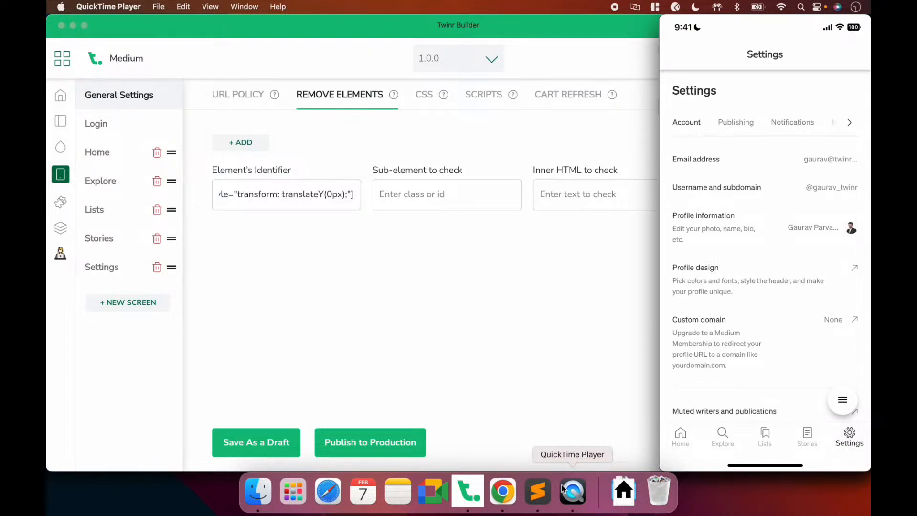
# Check the mirrored Medium app's Settings and Stories screens, then return to Chrome
pyautogui.click(348, 294)
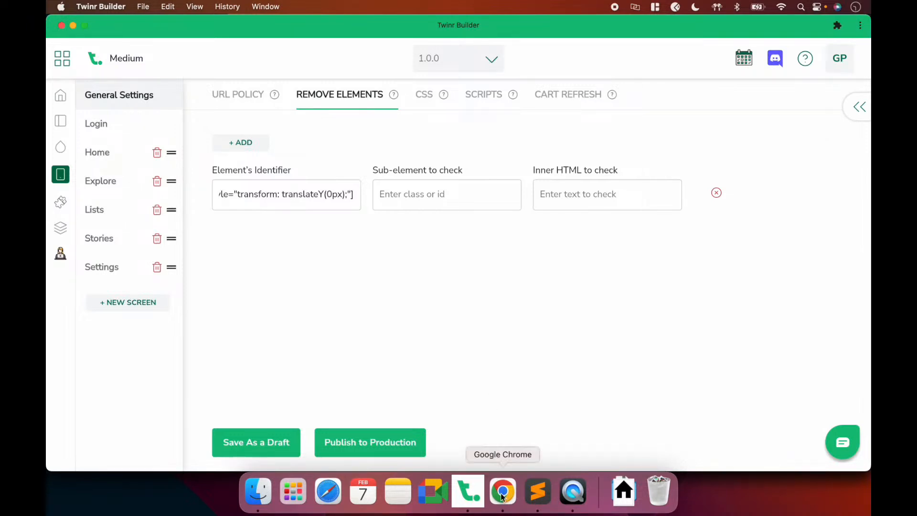
pyautogui.click(581, 502)
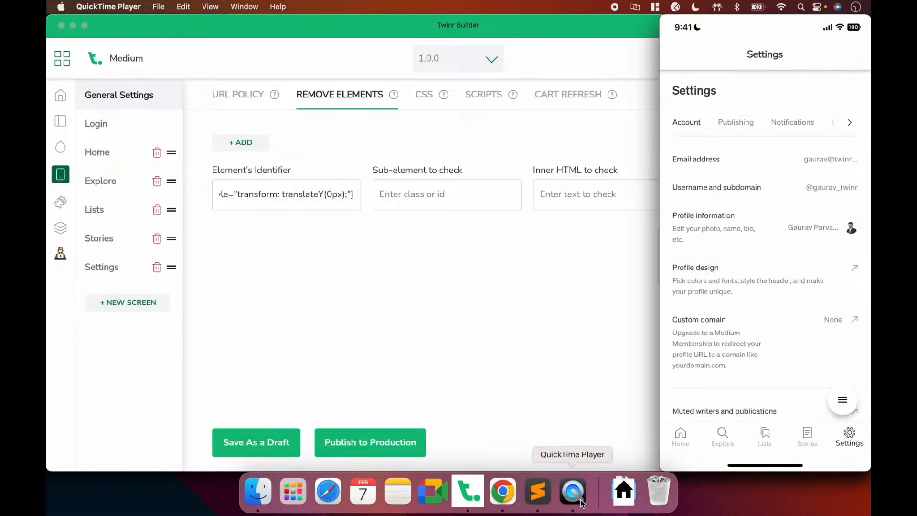
pyautogui.moveTo(690, 79)
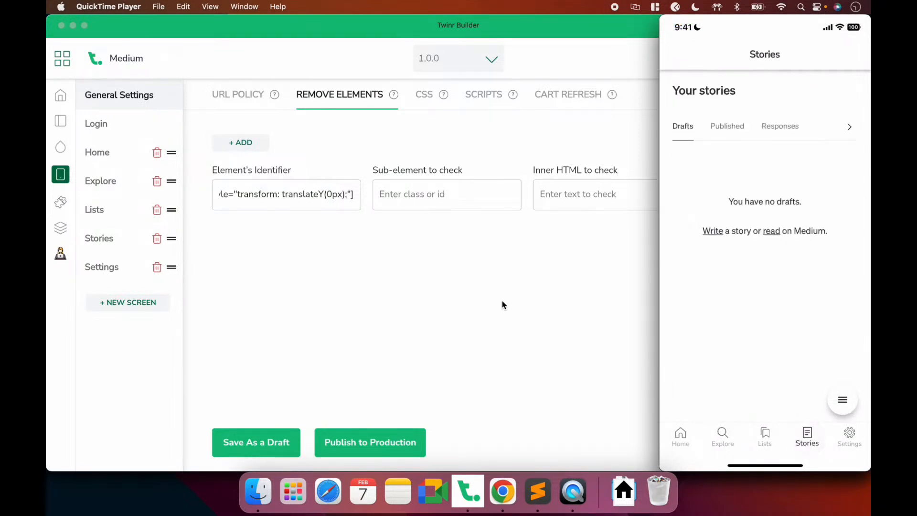
pyautogui.click(504, 491)
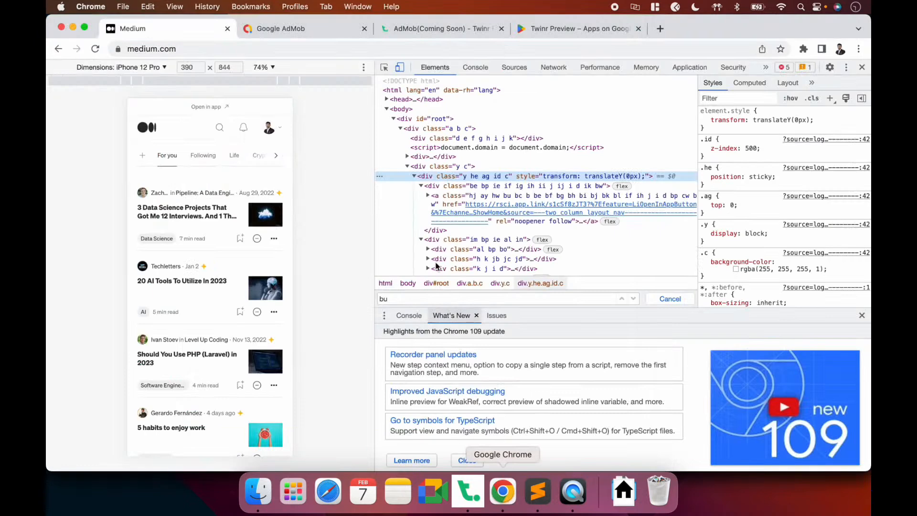
# Open Medium's settings page and confirm its Settings heading is an h1 in DevTools
pyautogui.click(268, 129)
pyautogui.click(200, 252)
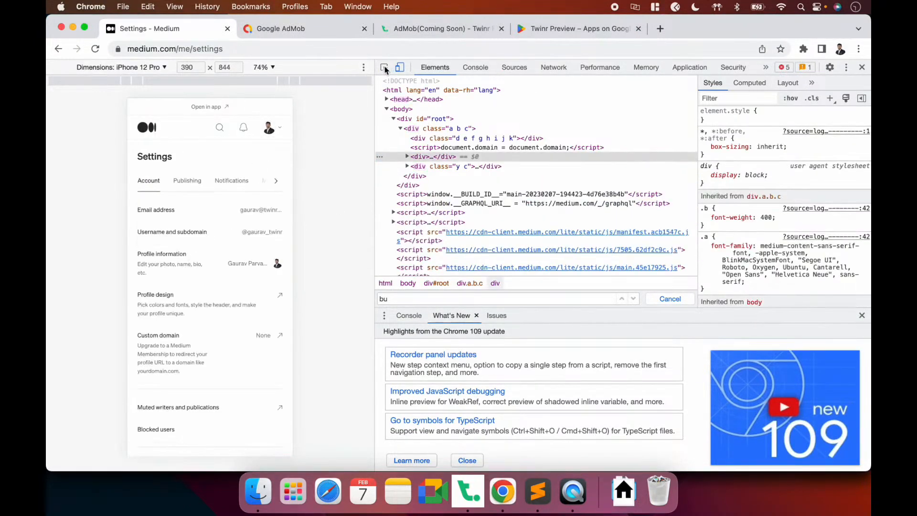
pyautogui.click(385, 67)
pyautogui.click(201, 152)
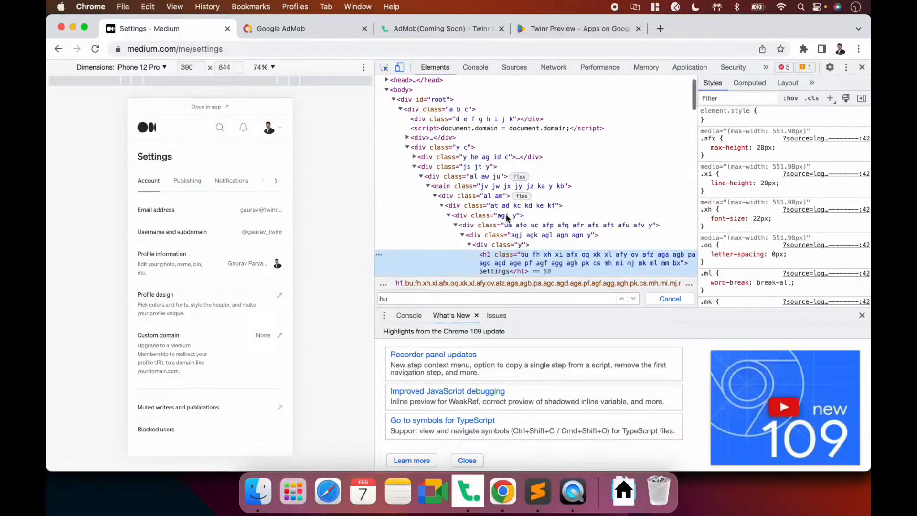
pyautogui.scroll(-2, 530, 224)
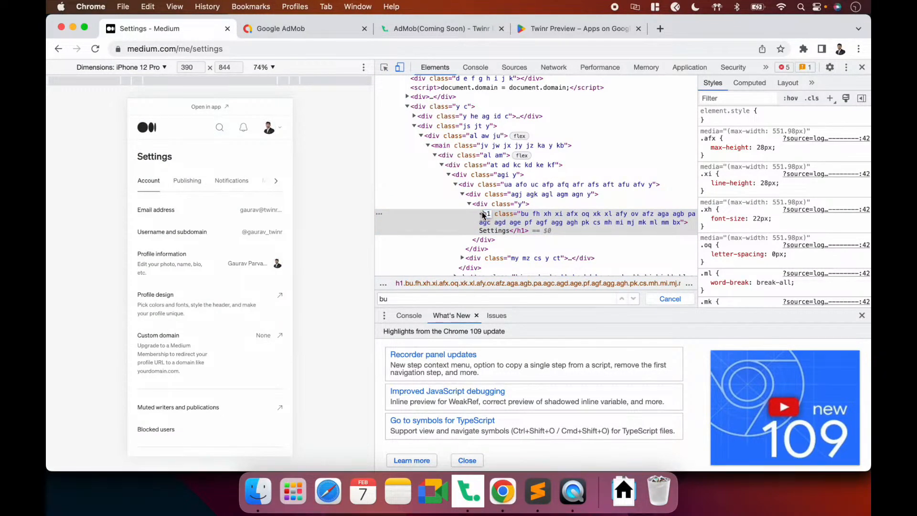
pyautogui.click(479, 215)
# Add a new blank rule to Twinr Builder's Remove Elements list
pyautogui.press('super+Tab')
pyautogui.press('super+Tab')
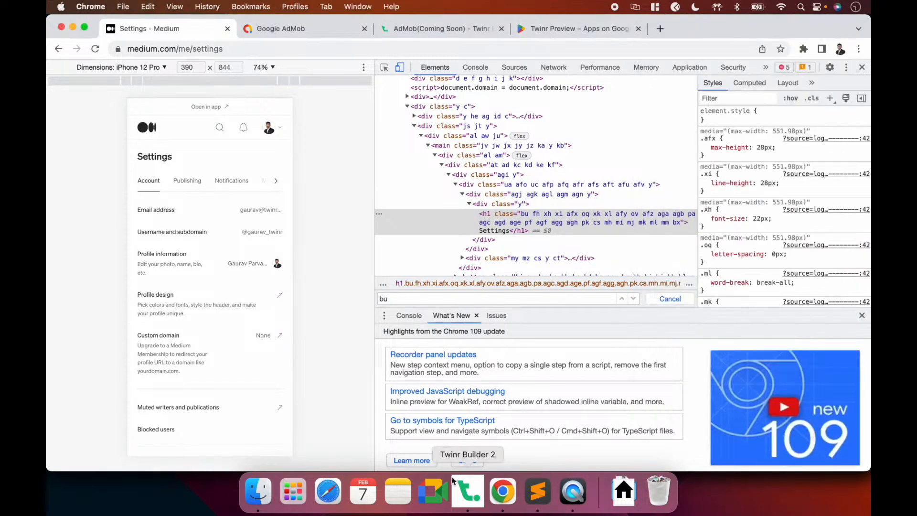
pyautogui.click(468, 491)
pyautogui.click(240, 143)
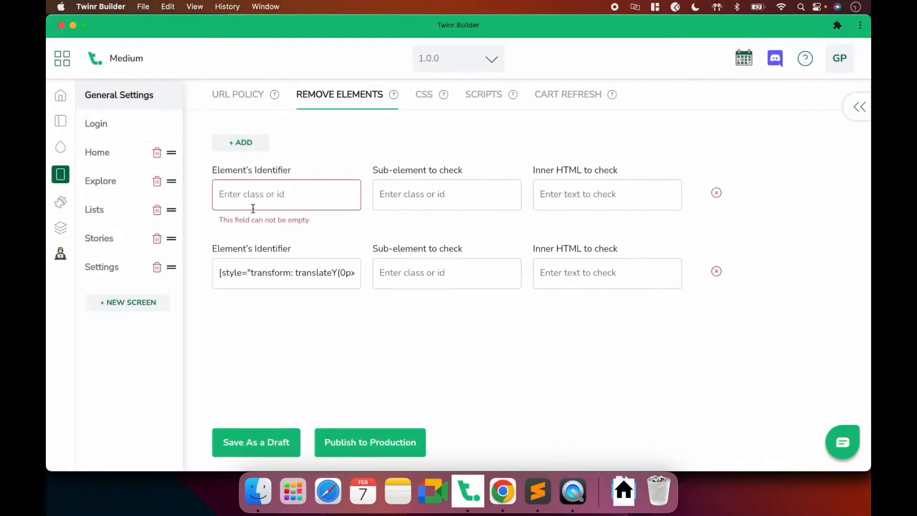
# Set the new rule's identifier to h1, save the draft, and view the phone mirror
pyautogui.write('h1')
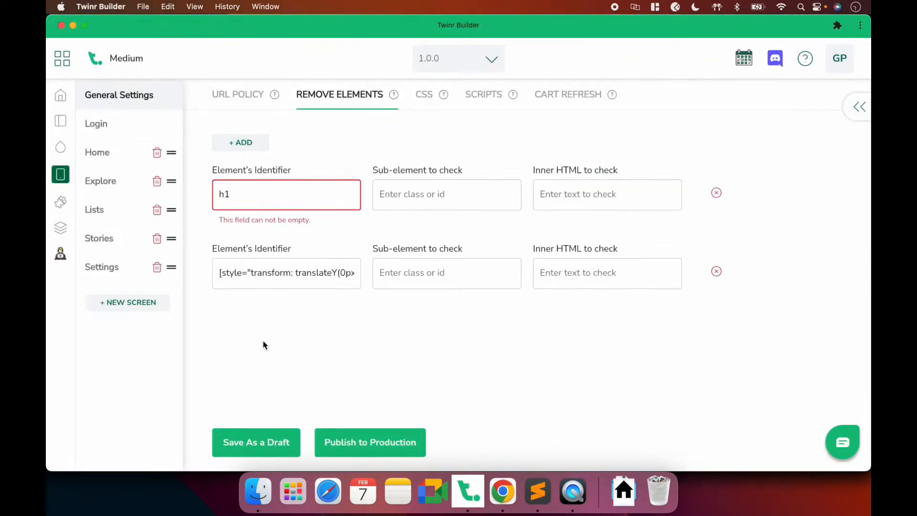
pyautogui.click(251, 437)
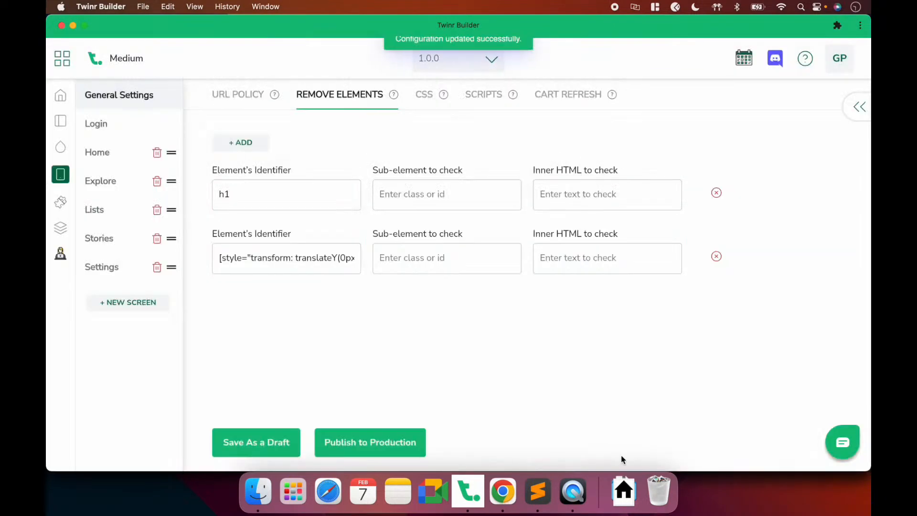
pyautogui.click(573, 503)
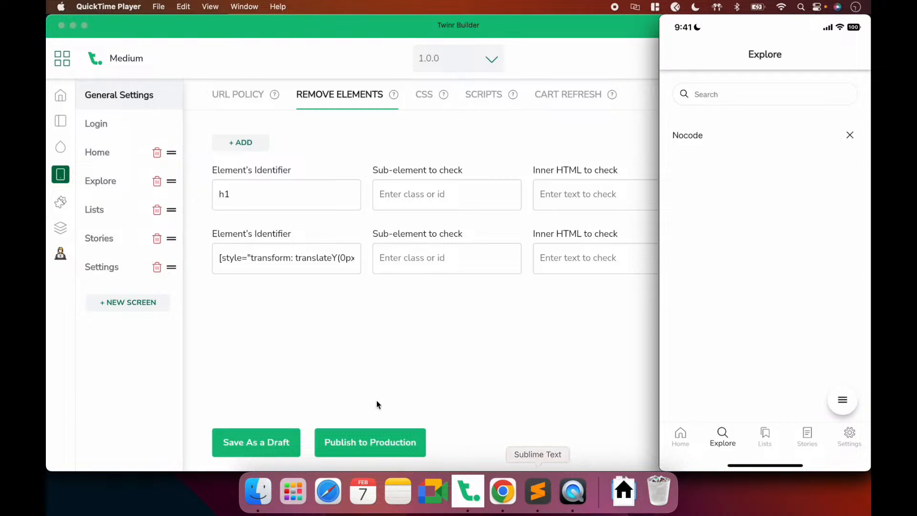
# Compare the mirrored Settings screen against Chrome's settings page, ending in Twinr Builder
pyautogui.click(401, 351)
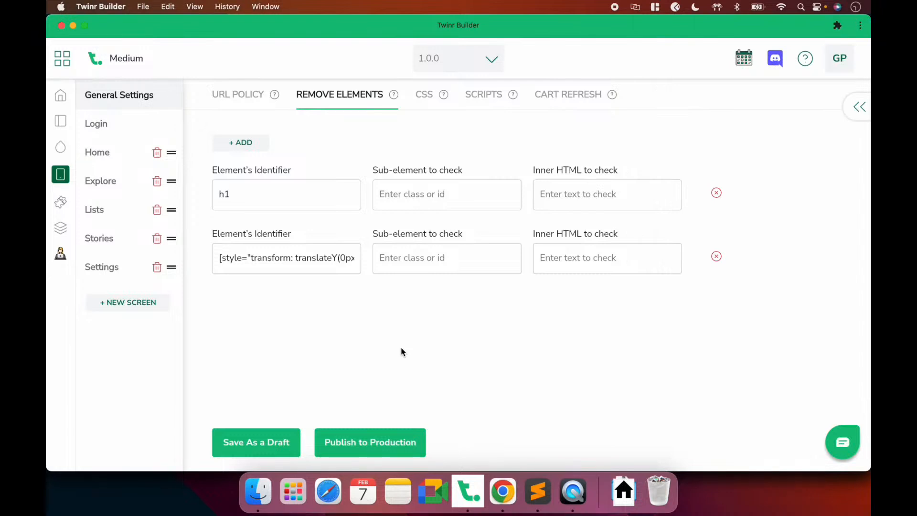
pyautogui.click(572, 491)
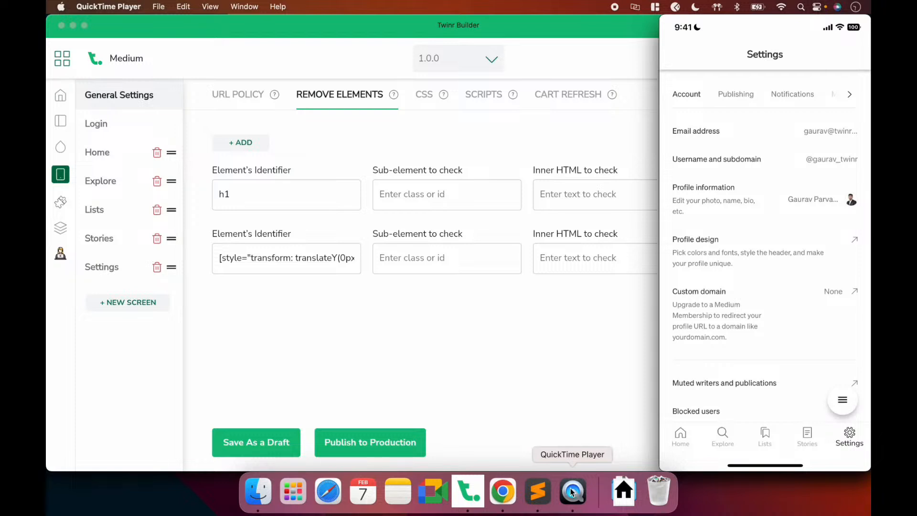
pyautogui.click(397, 347)
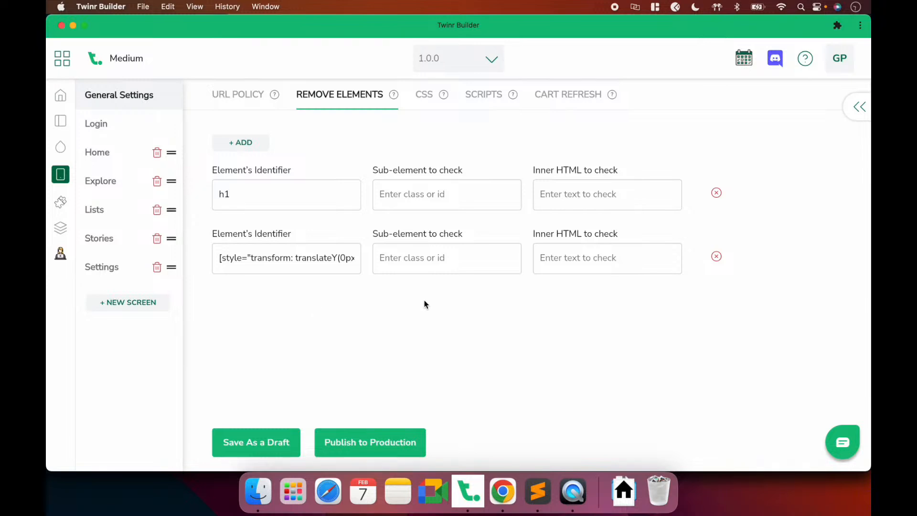
pyautogui.click(502, 492)
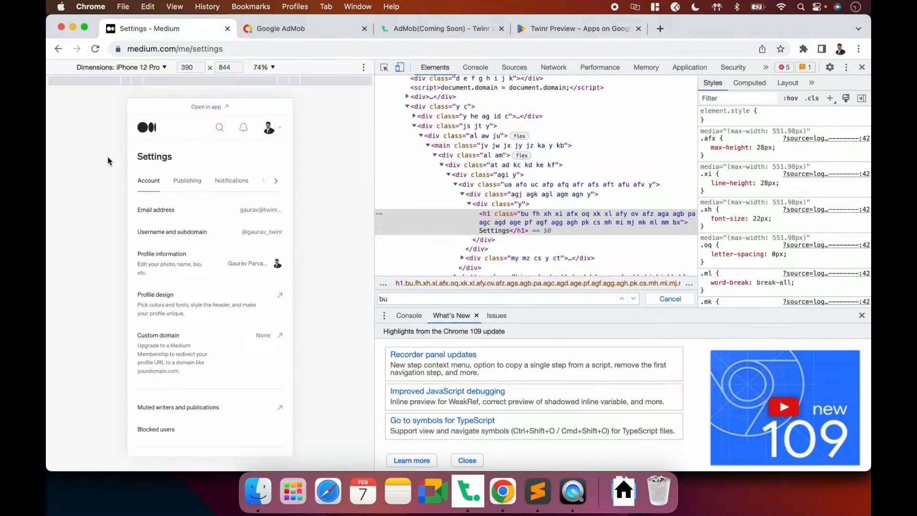
pyautogui.press('super+Tab')
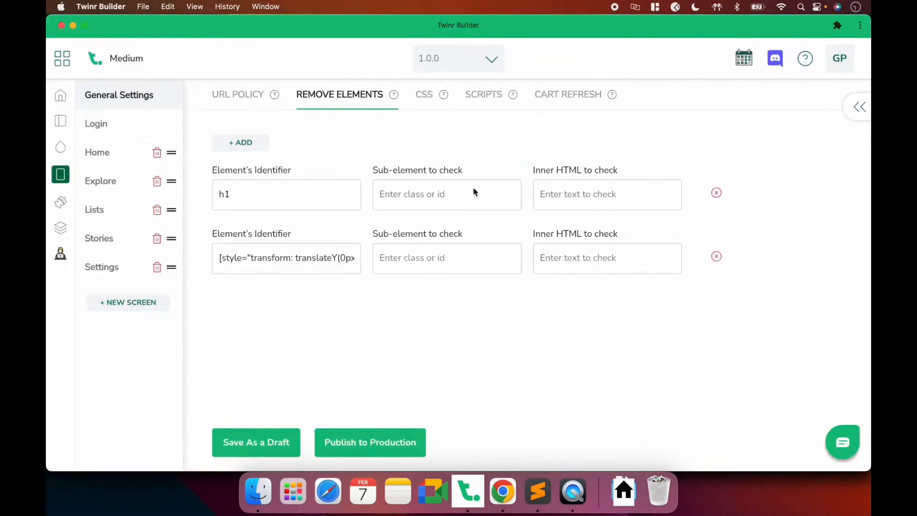
pyautogui.press('super+Tab')
pyautogui.click(574, 508)
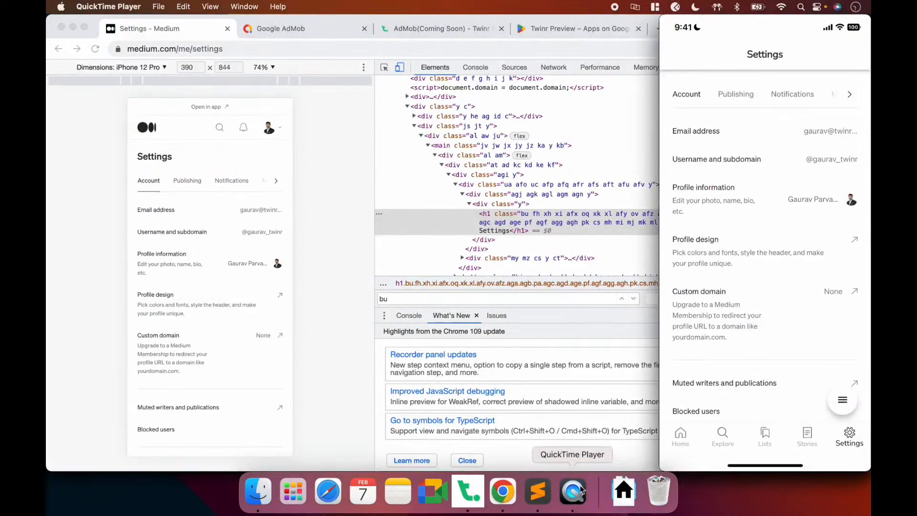
pyautogui.moveTo(766, 79)
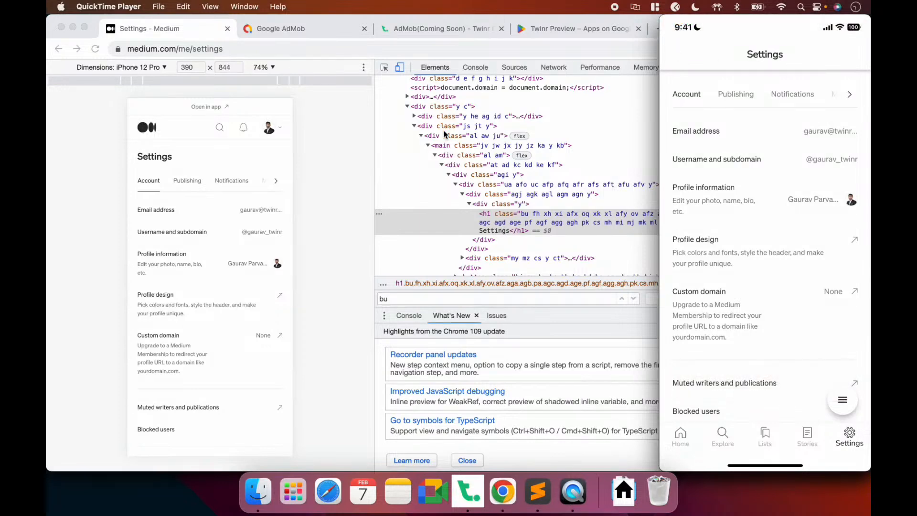
pyautogui.click(468, 492)
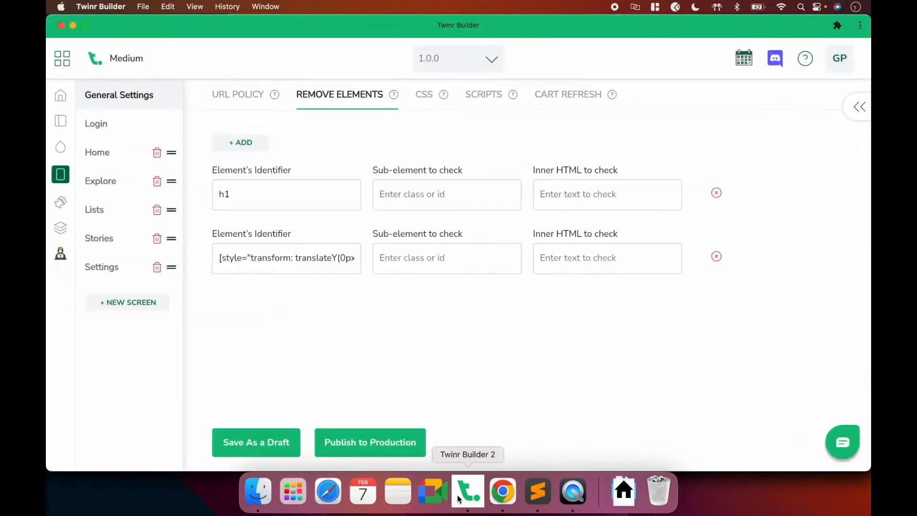
# Left-align the navigation bar title on the Home and Explore screens, saving each draft
pyautogui.click(109, 160)
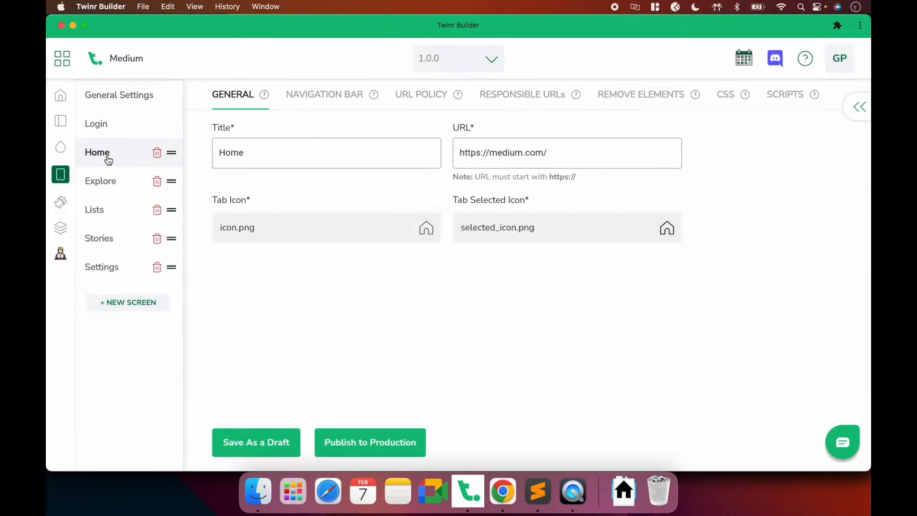
pyautogui.click(318, 96)
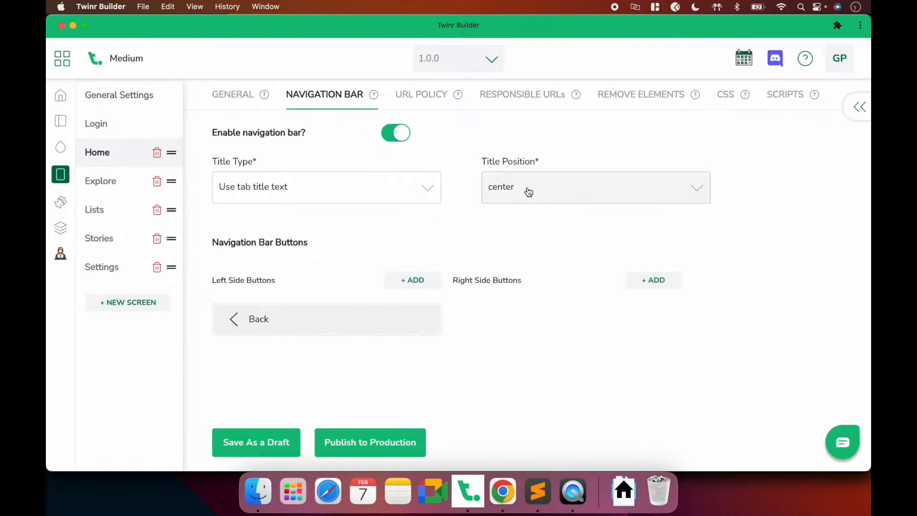
pyautogui.click(528, 191)
pyautogui.click(510, 215)
pyautogui.click(276, 444)
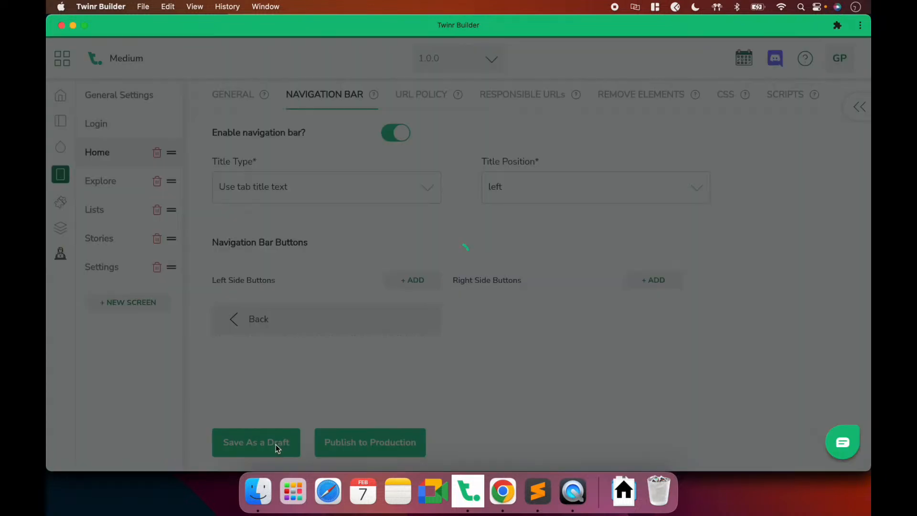
pyautogui.click(99, 182)
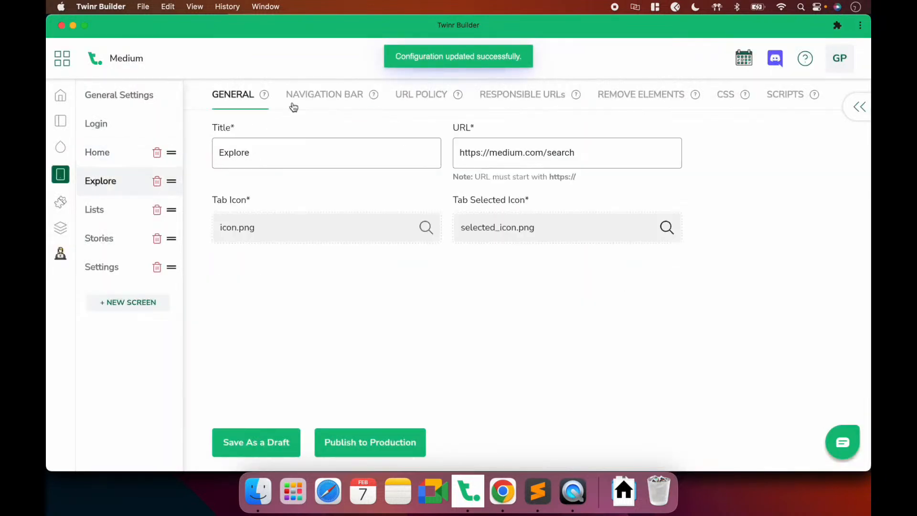
pyautogui.click(317, 98)
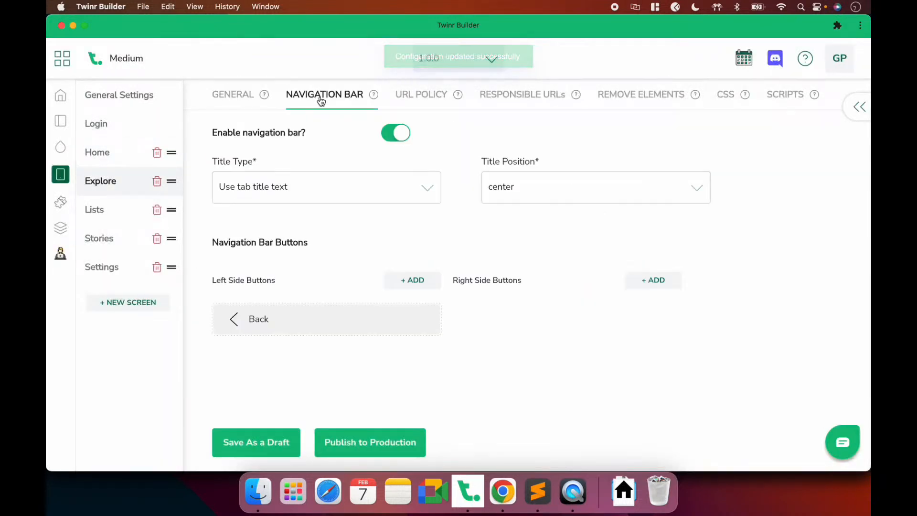
pyautogui.click(509, 189)
pyautogui.click(510, 189)
pyautogui.click(508, 189)
pyautogui.click(508, 215)
pyautogui.click(270, 449)
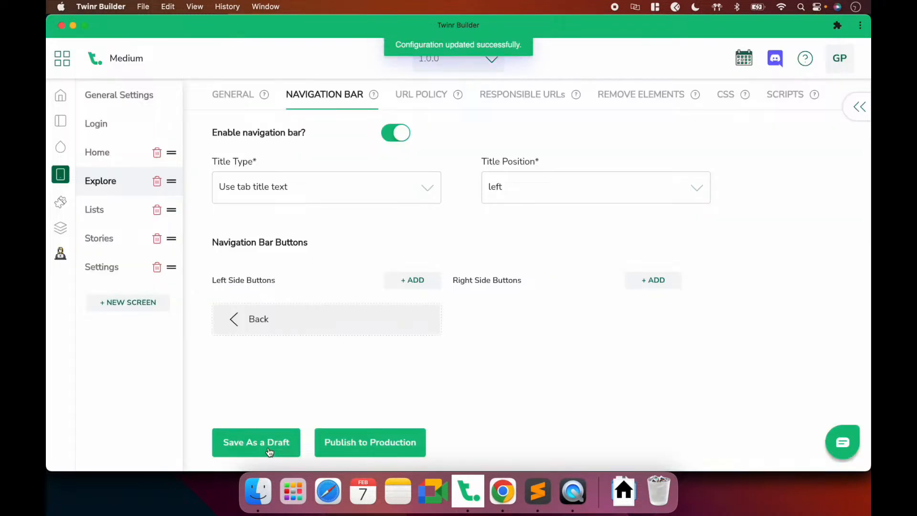
# Left-align the navigation bar title on the Lists and Stories screens, saving each draft
pyautogui.click(108, 210)
pyautogui.click(307, 96)
pyautogui.click(528, 184)
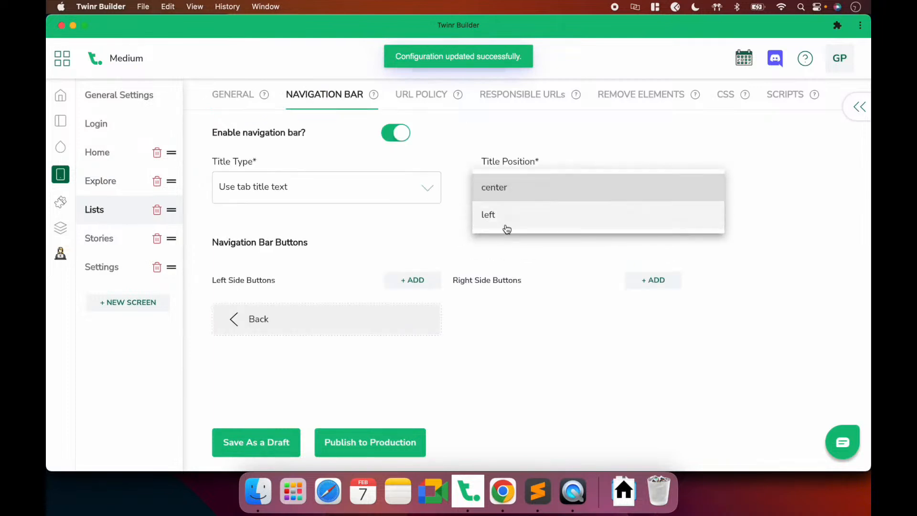
pyautogui.click(507, 222)
pyautogui.click(268, 456)
pyautogui.click(99, 238)
pyautogui.click(315, 98)
pyautogui.click(526, 193)
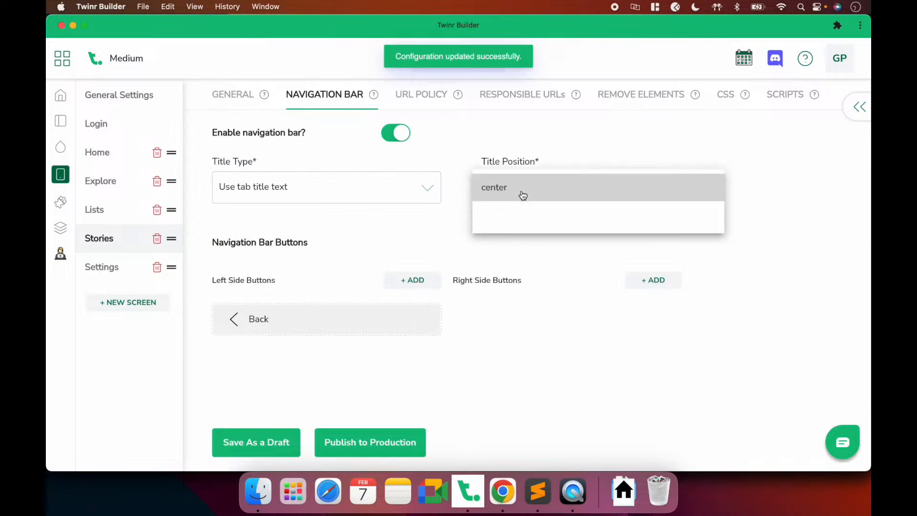
pyautogui.click(498, 221)
pyautogui.click(249, 435)
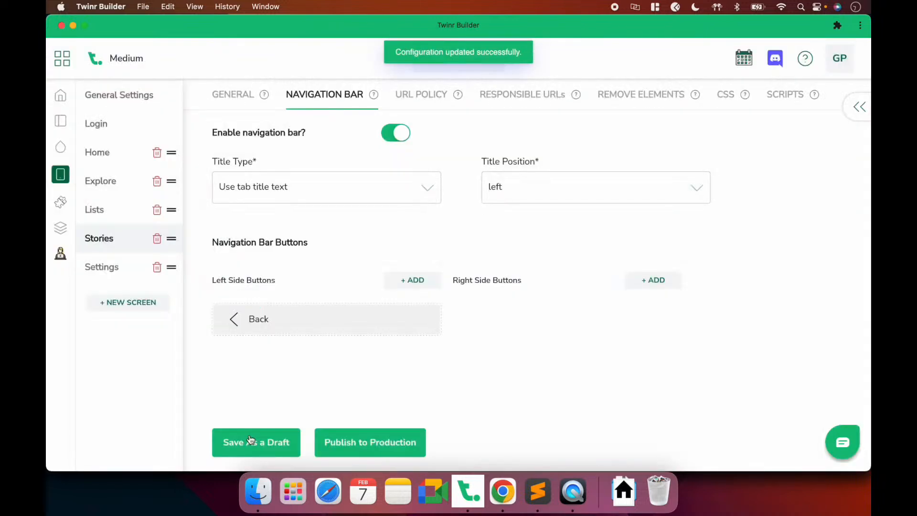
# Left-align the Settings screen's navigation bar title and save the draft
pyautogui.click(103, 277)
pyautogui.click(324, 97)
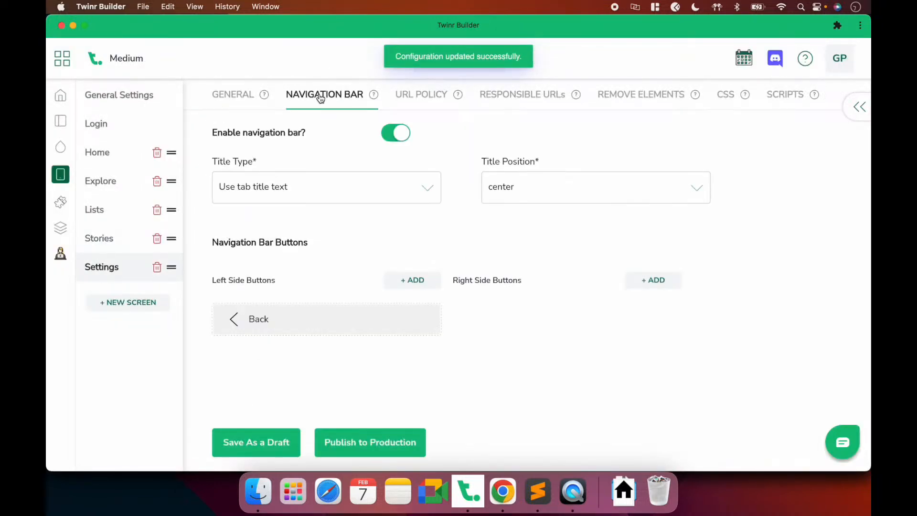
pyautogui.click(529, 196)
pyautogui.click(479, 210)
pyautogui.click(265, 443)
pyautogui.click(576, 490)
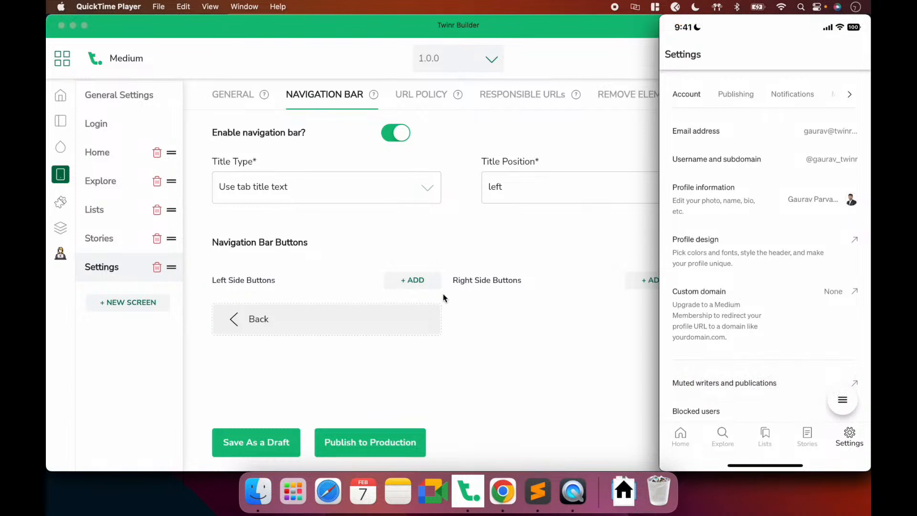
# Copy the Medium notifications page URL from Chrome
pyautogui.click(503, 491)
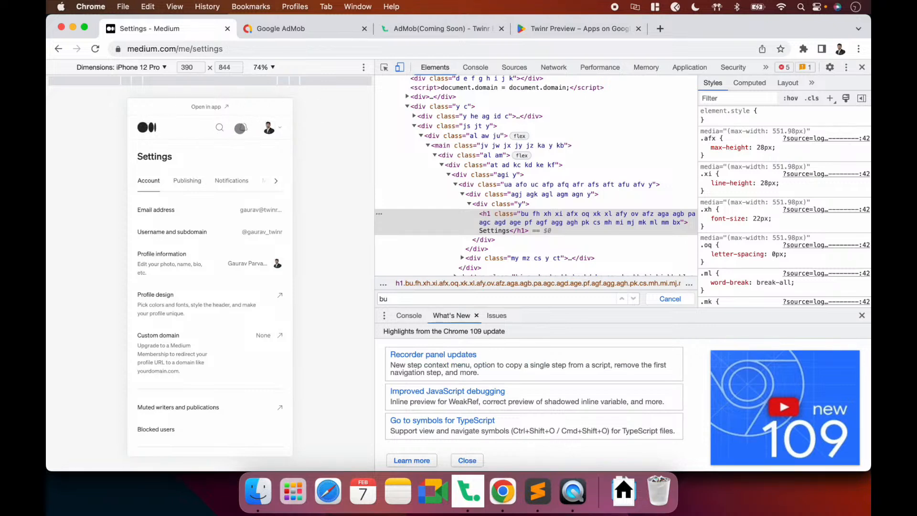
pyautogui.click(243, 127)
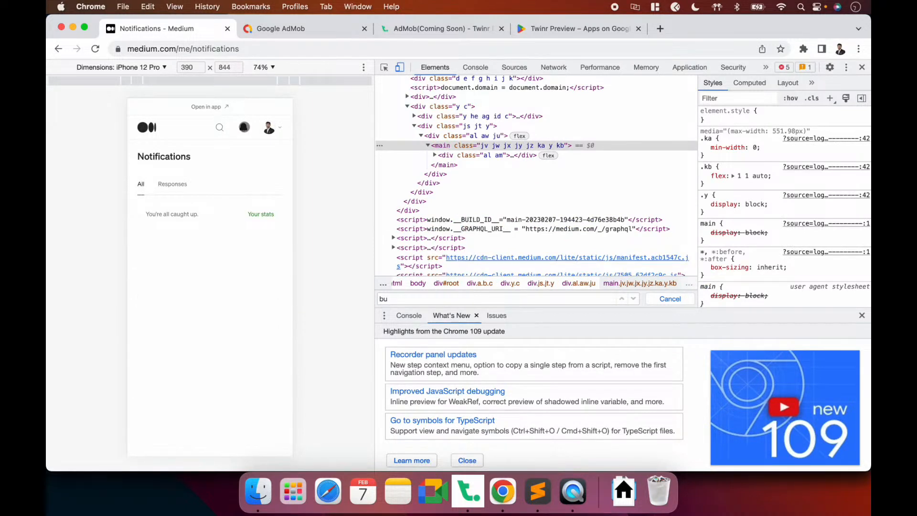
pyautogui.click(244, 50)
pyautogui.press('super+c')
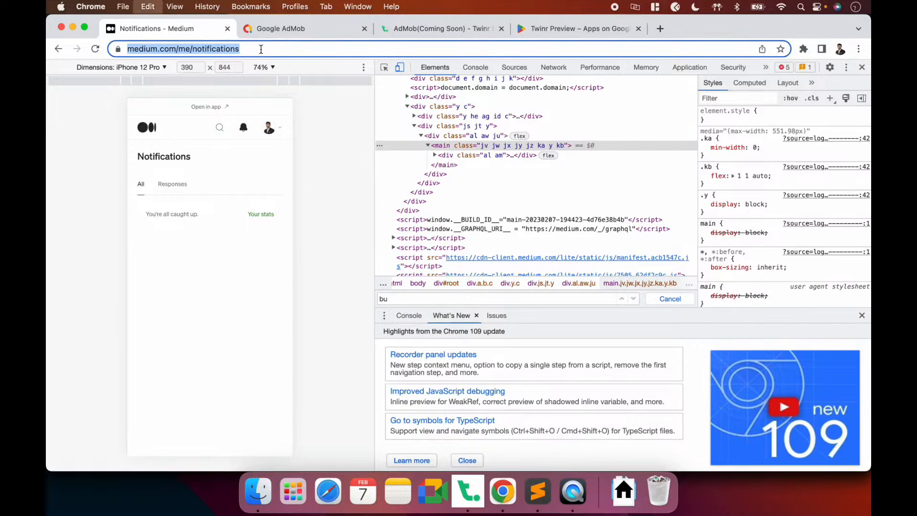
pyautogui.click(468, 492)
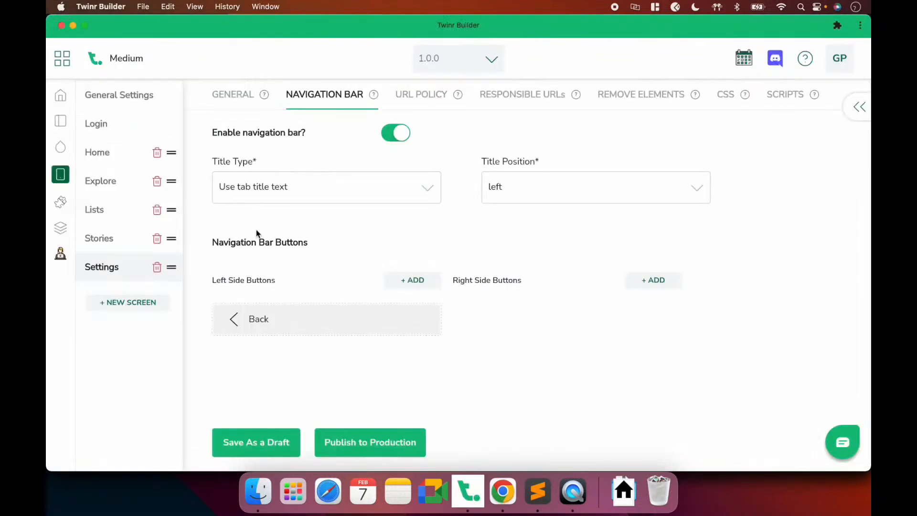
# Add a right-side Linker button with the notification.png bell icon to Home's navigation bar
pyautogui.click(106, 154)
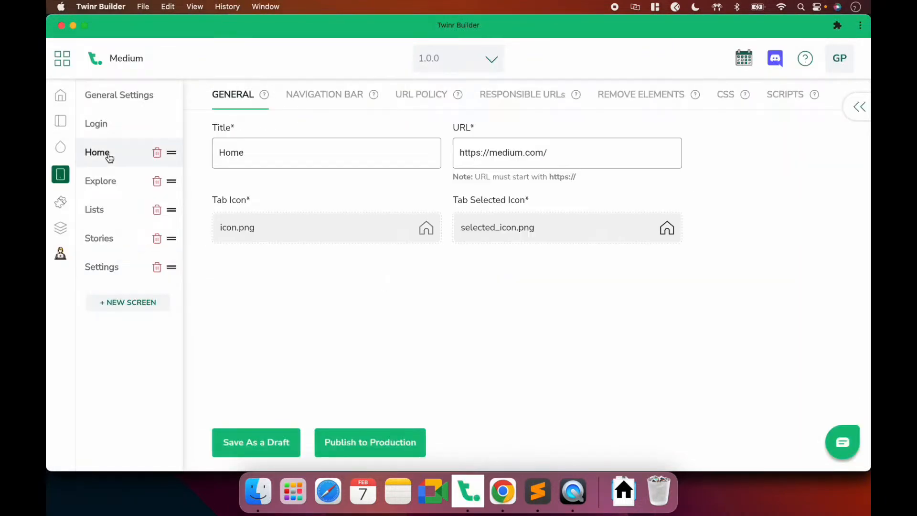
pyautogui.click(328, 104)
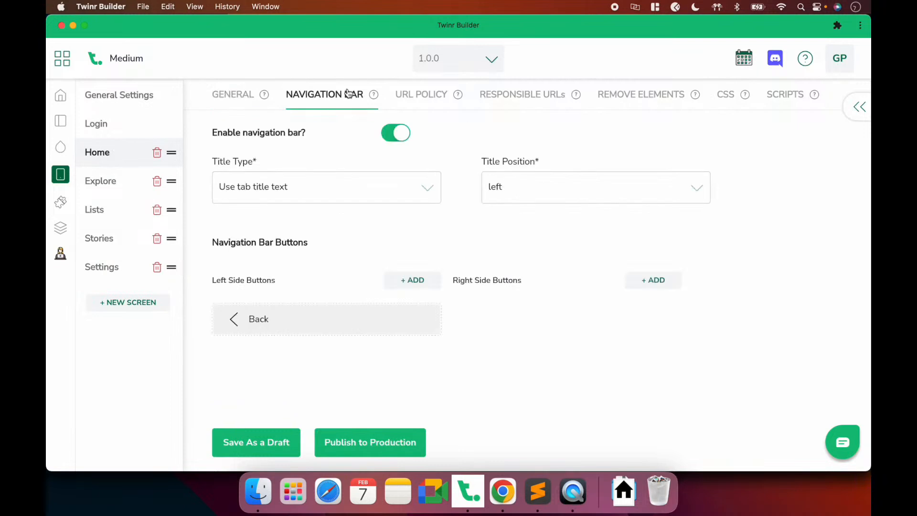
pyautogui.click(669, 282)
pyautogui.click(397, 233)
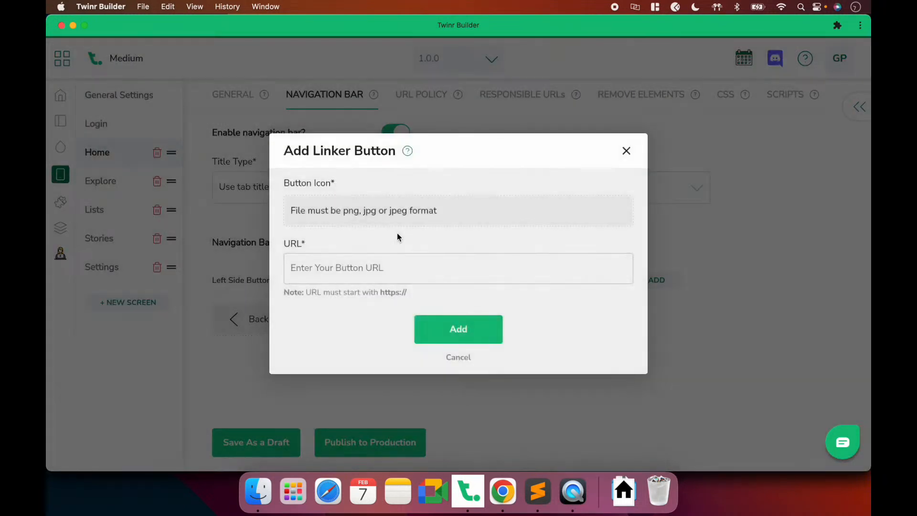
pyautogui.click(365, 207)
pyautogui.click(339, 165)
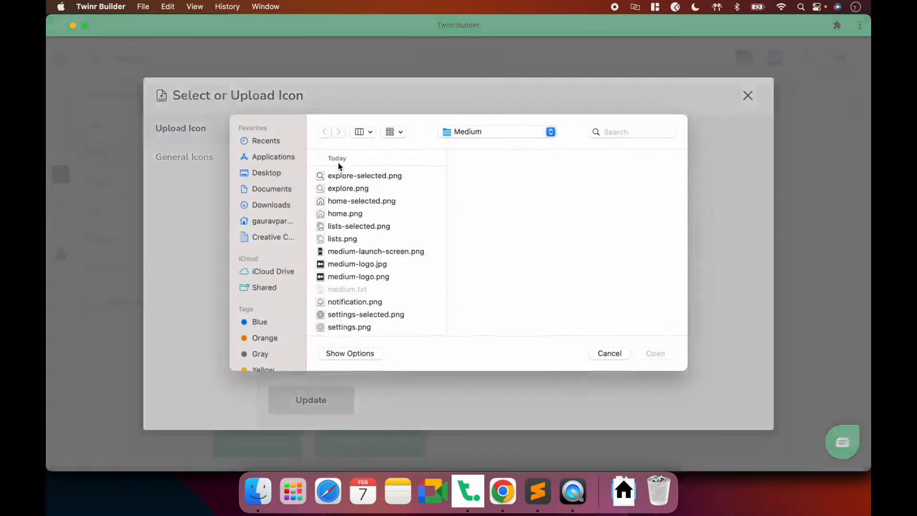
pyautogui.scroll(-2, 388, 251)
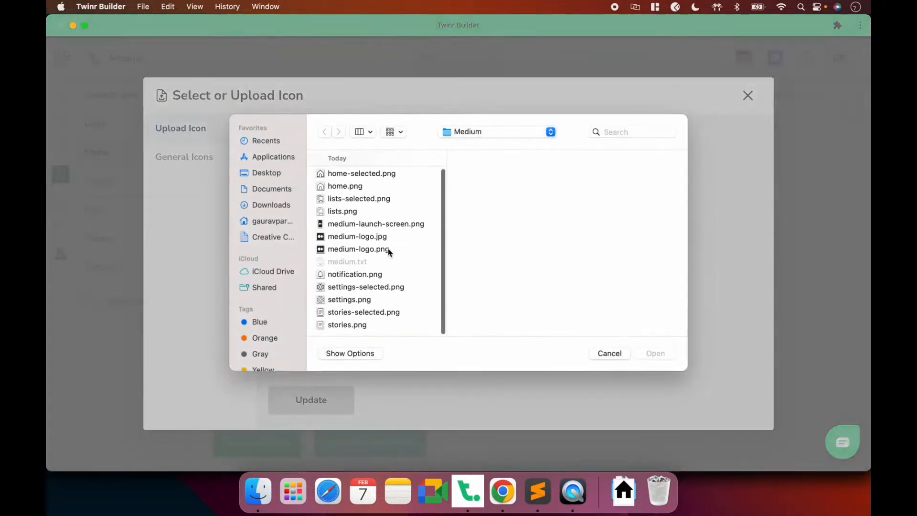
pyautogui.click(357, 272)
pyautogui.click(655, 354)
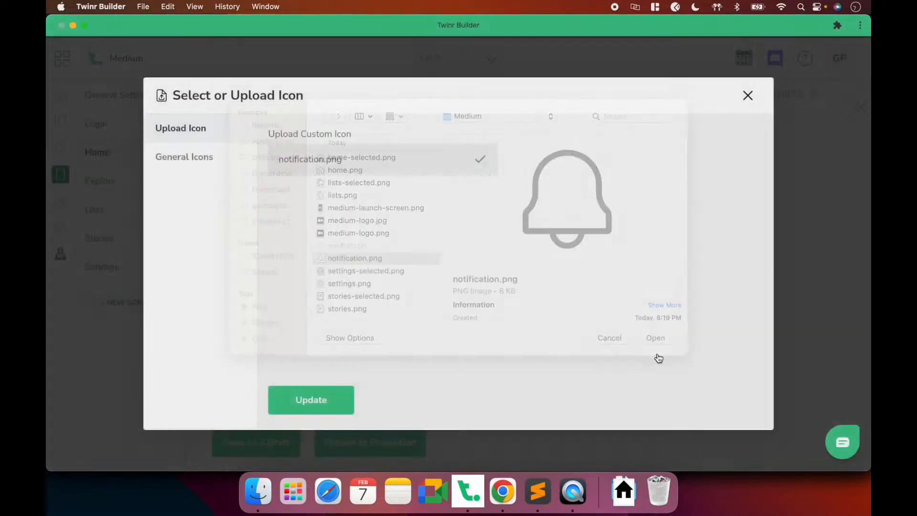
pyautogui.click(323, 409)
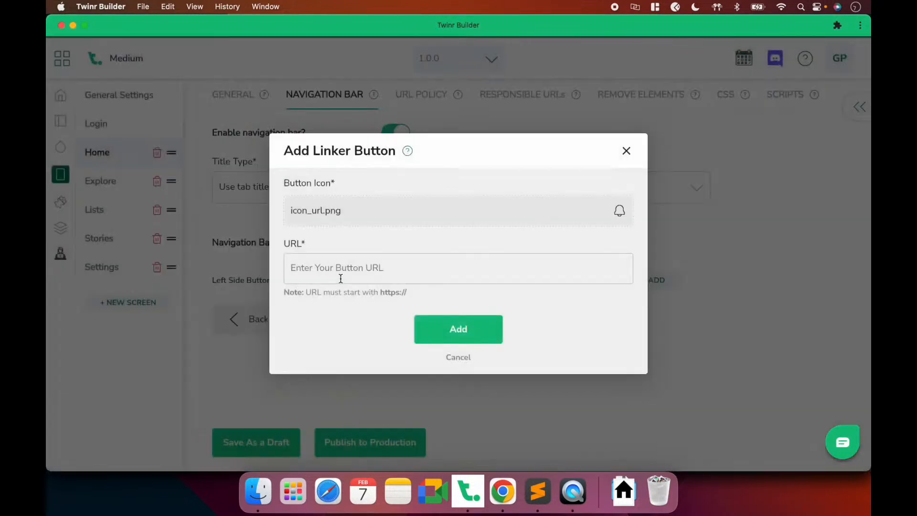
# Set the Linker's URL to the Medium notifications address and save the draft
pyautogui.click(329, 265)
pyautogui.press('super+v')
pyautogui.click(444, 325)
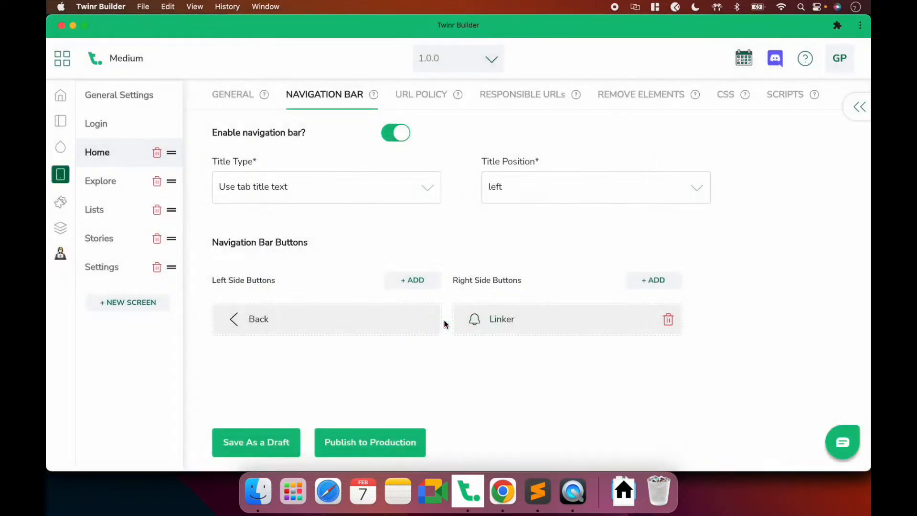
pyautogui.click(272, 442)
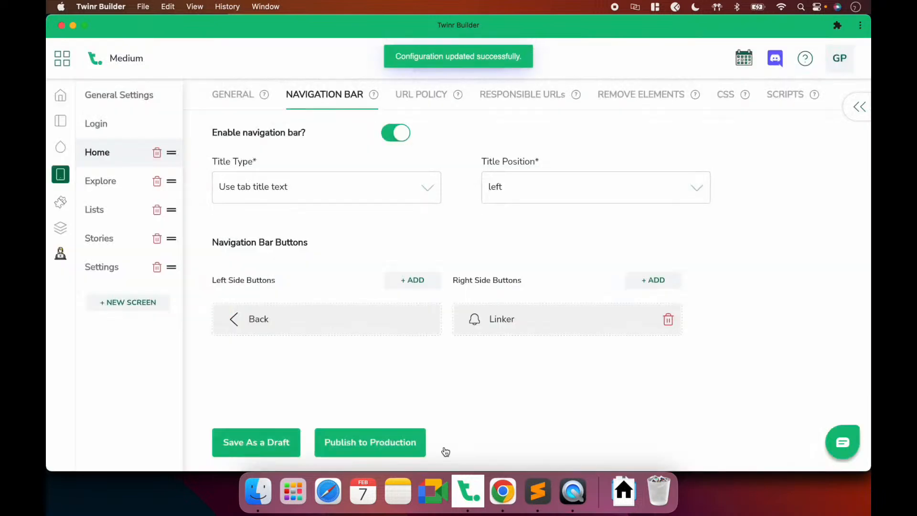
pyautogui.click(564, 499)
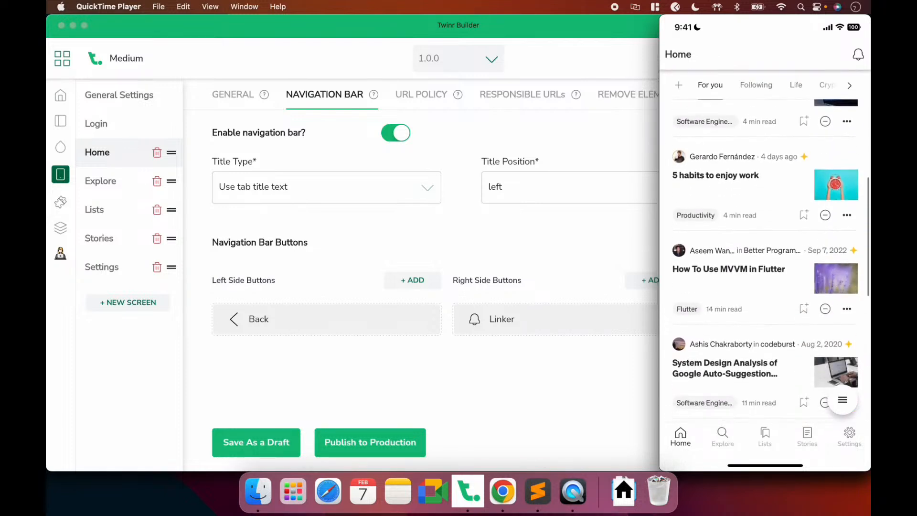
# Load the Medium home feed in Chrome, then return to Twinr Builder's Home navigation bar settings
pyautogui.click(503, 492)
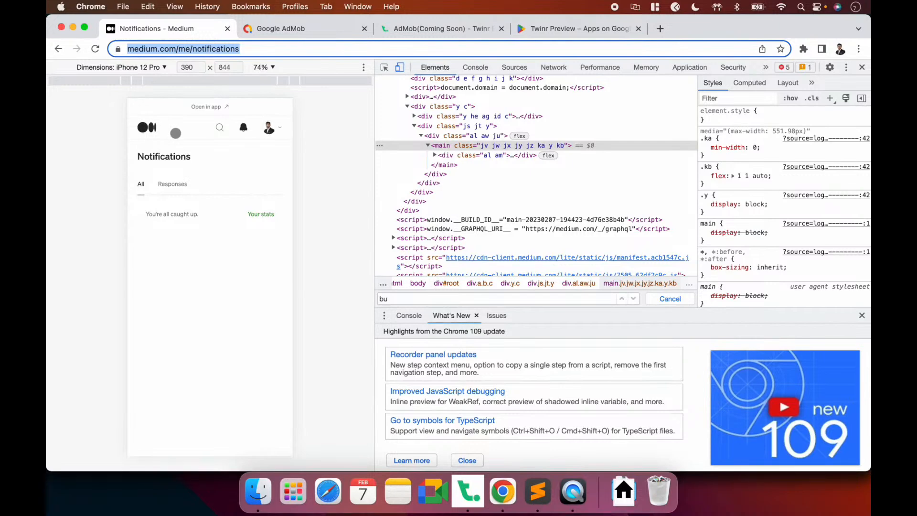
pyautogui.click(152, 128)
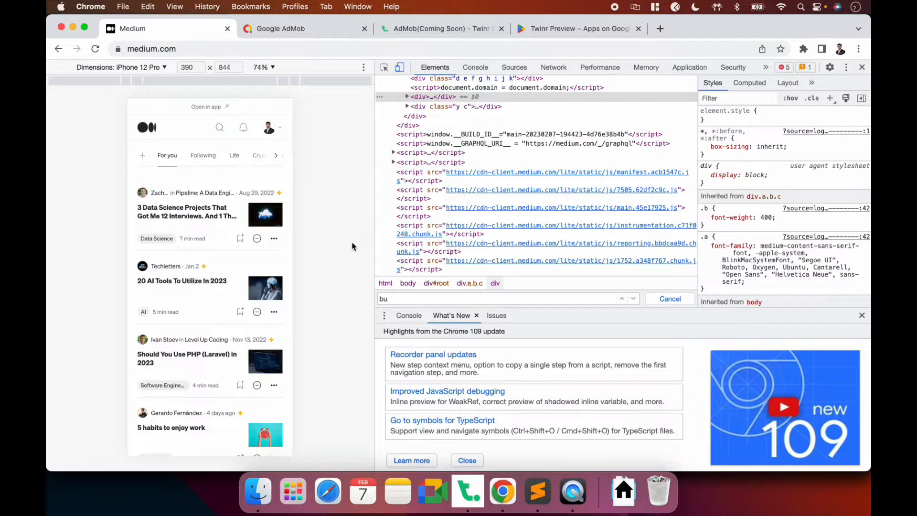
pyautogui.click(468, 486)
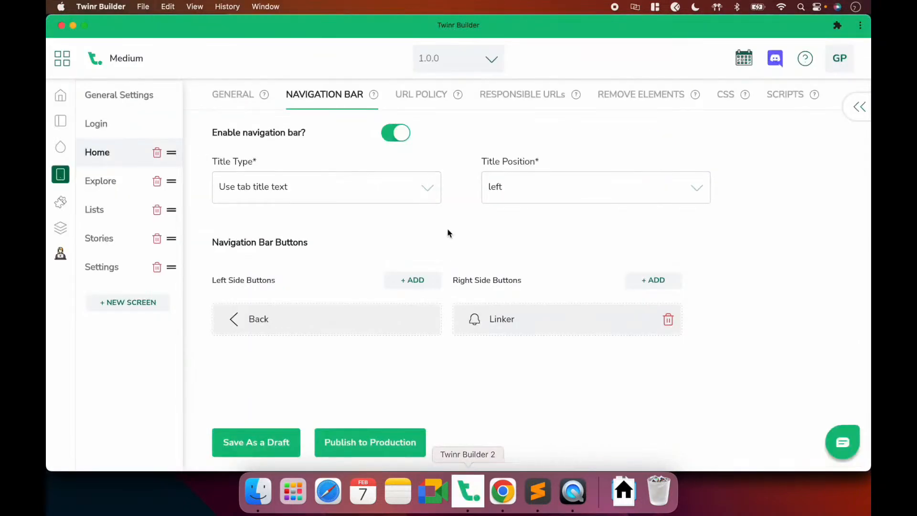
pyautogui.press('super+Tab')
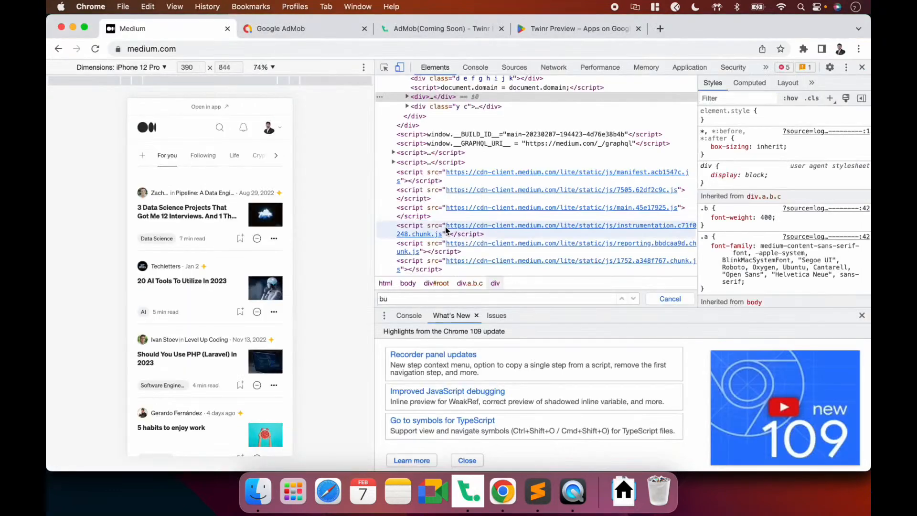
pyautogui.scroll(-5, 205, 311)
pyautogui.scroll(5, 205, 310)
pyautogui.press('super+Tab')
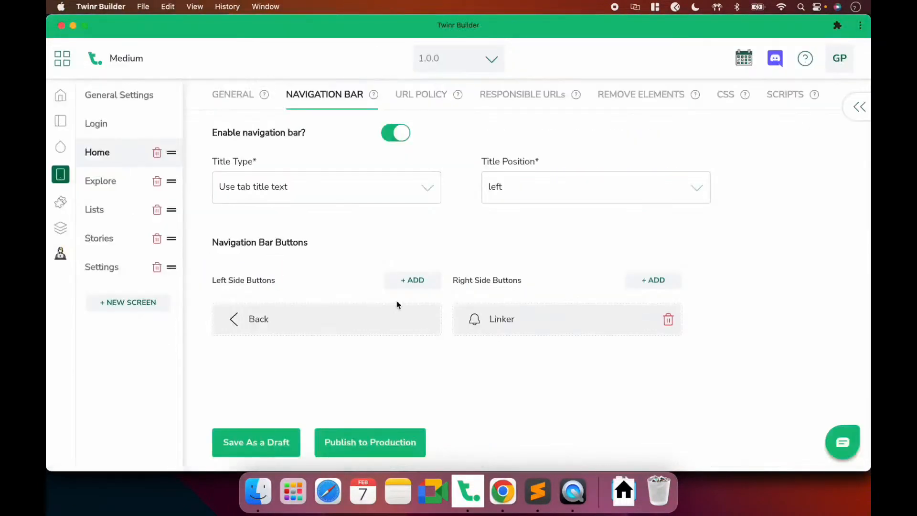
# Start a Native Link Sharing button on the right of Home's navigation bar and browse General Icons
pyautogui.click(666, 280)
pyautogui.click(509, 311)
pyautogui.click(359, 261)
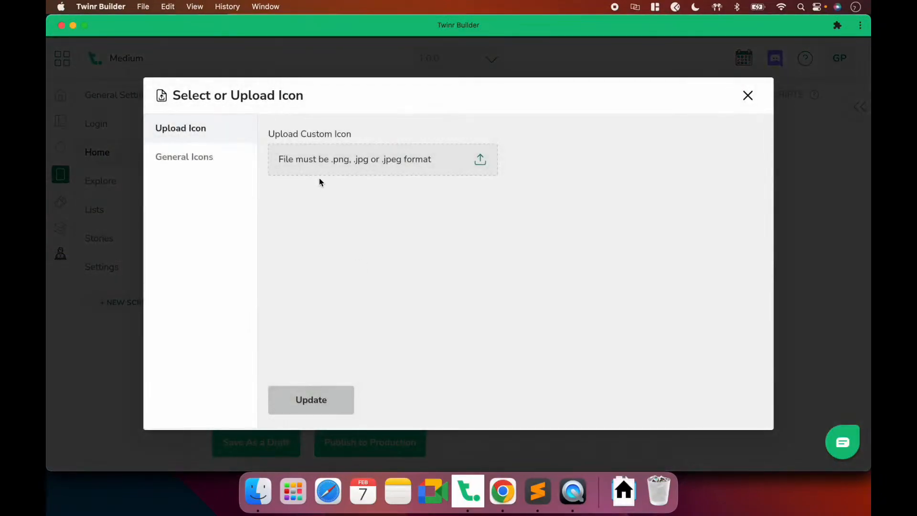
pyautogui.click(311, 167)
pyautogui.scroll(-2, 363, 272)
pyautogui.scroll(2, 362, 273)
pyautogui.press('Escape')
pyautogui.click(194, 163)
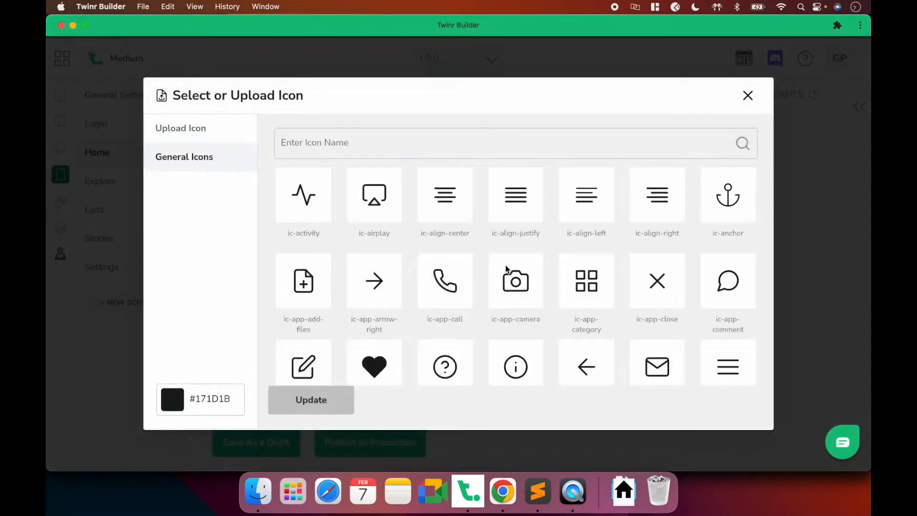
pyautogui.scroll(-10, 506, 270)
pyautogui.scroll(-5, 506, 269)
# Give it the ic-share icon in #292929, add the button and save the draft
pyautogui.click(375, 143)
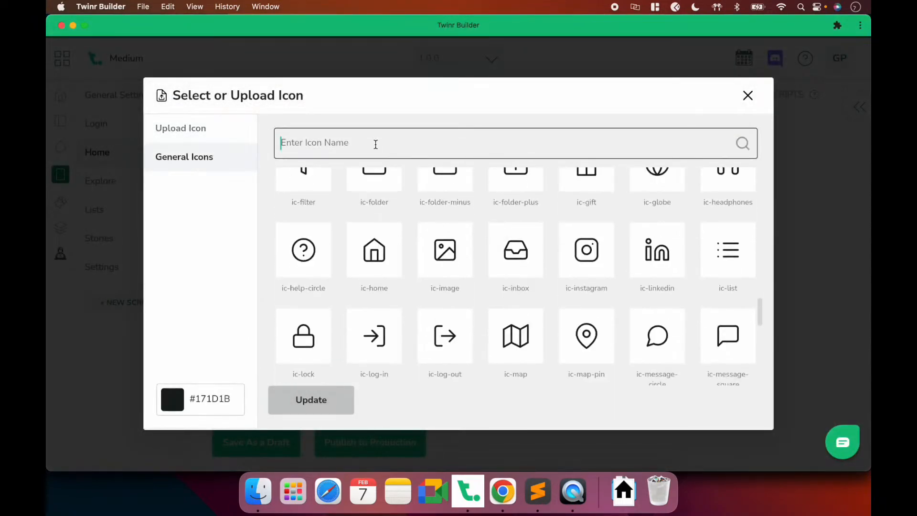
pyautogui.write('shar')
pyautogui.click(389, 195)
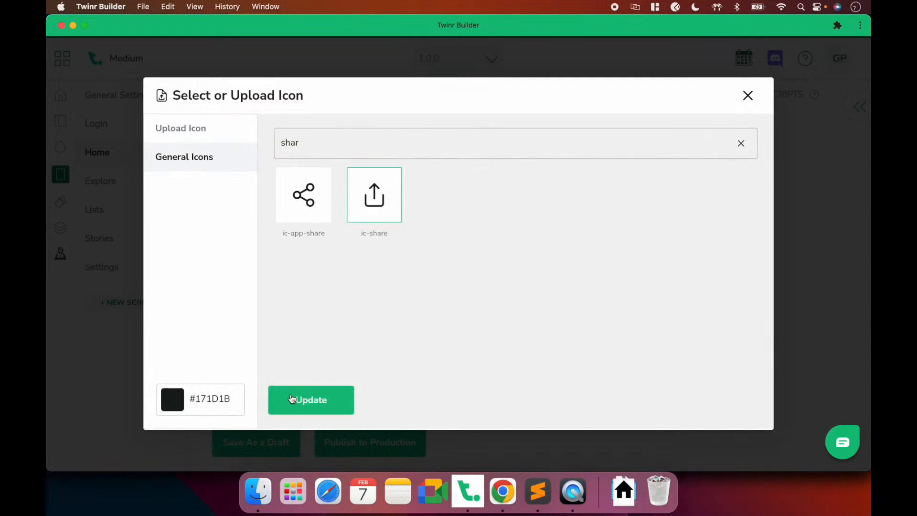
pyautogui.tripleClick(212, 398)
pyautogui.write('#292929')
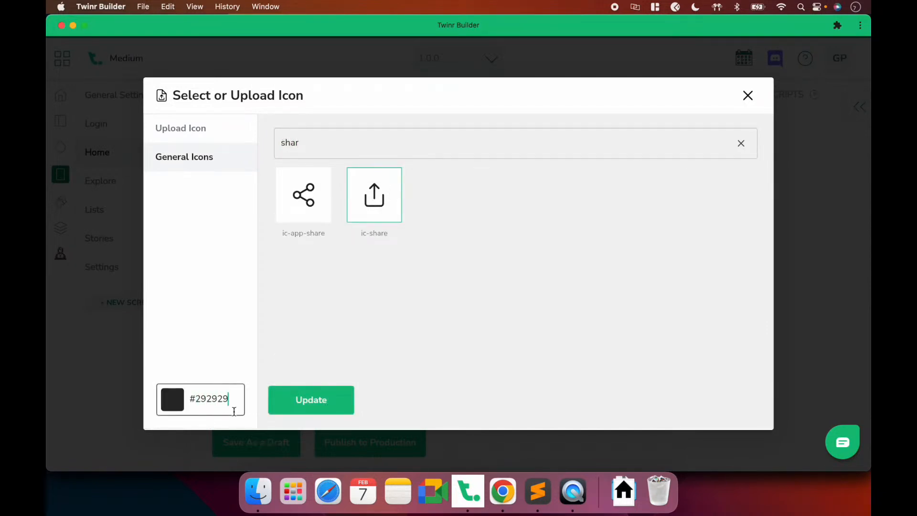
pyautogui.click(294, 401)
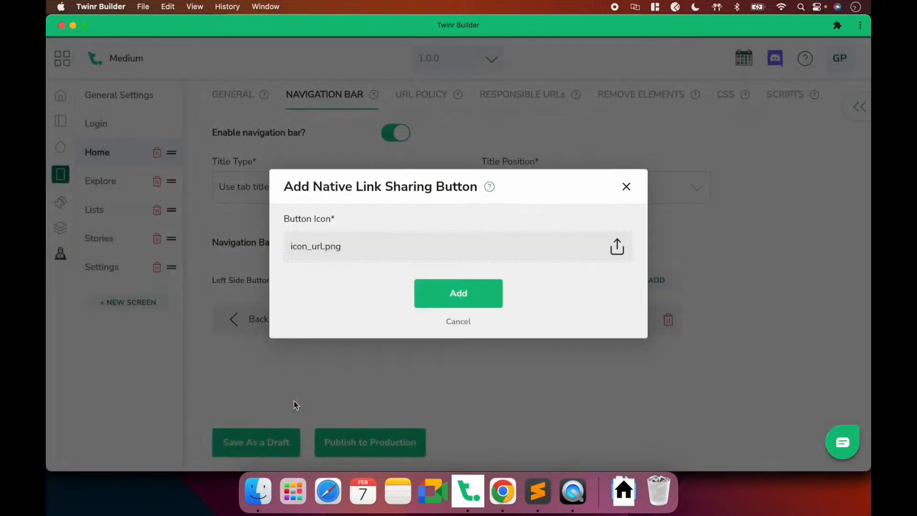
pyautogui.click(461, 286)
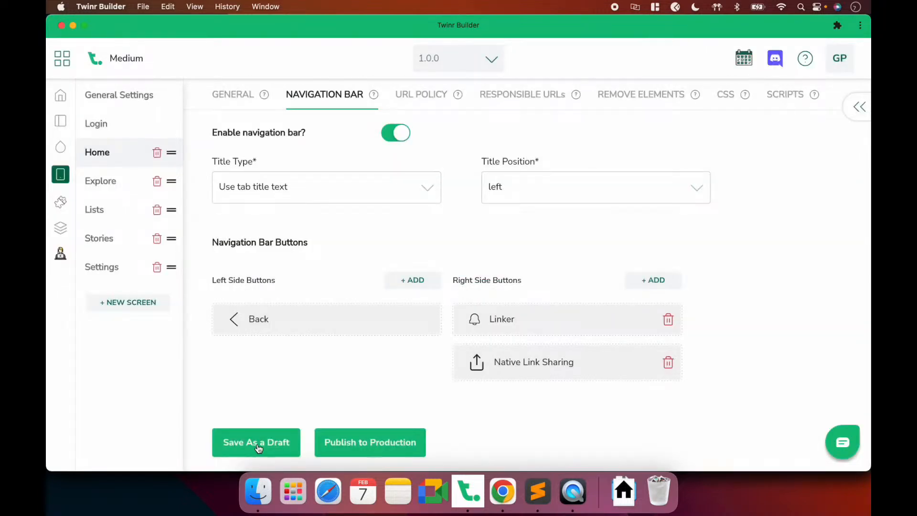
pyautogui.click(267, 436)
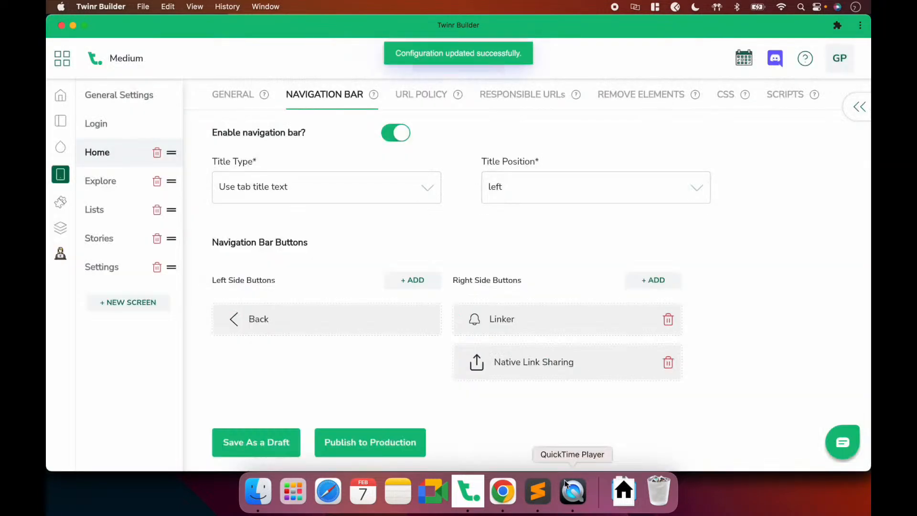
# Tap the new share icon on the mirrored iPhone, dismiss the share sheet and go to Explore
pyautogui.click(571, 490)
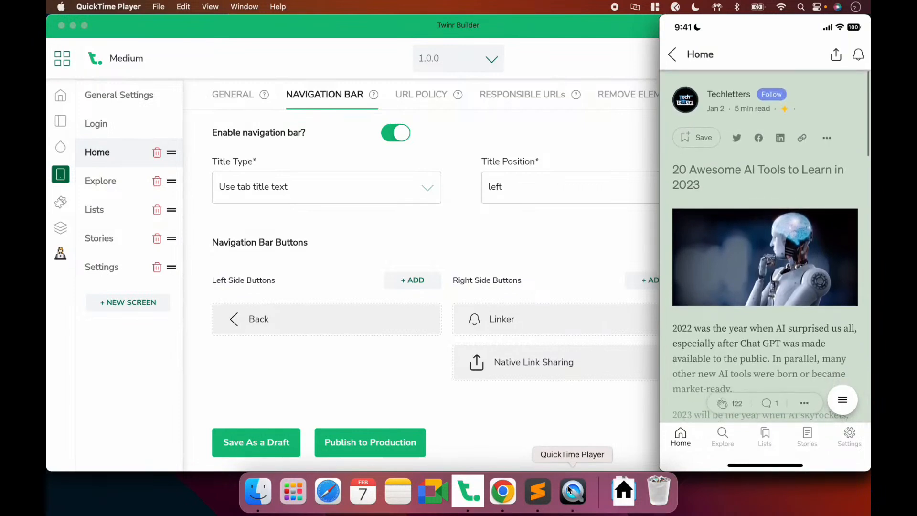
pyautogui.moveTo(824, 179)
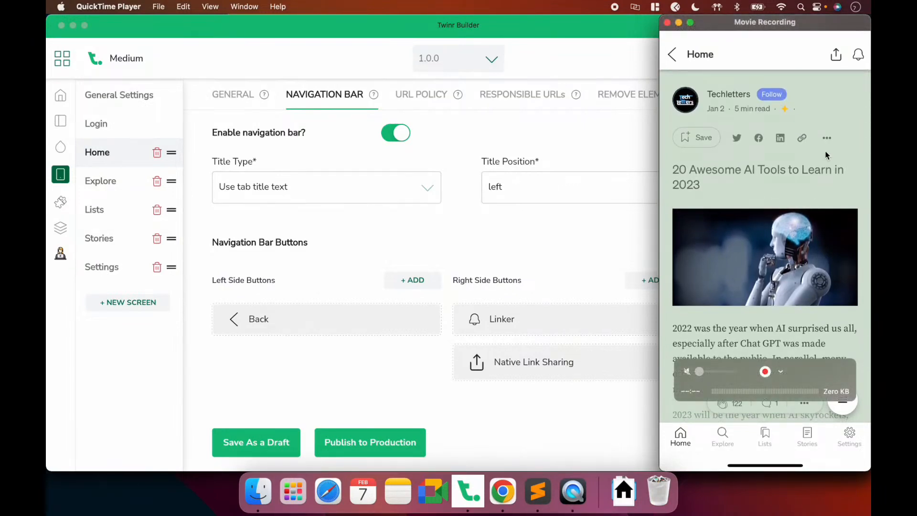
pyautogui.click(836, 55)
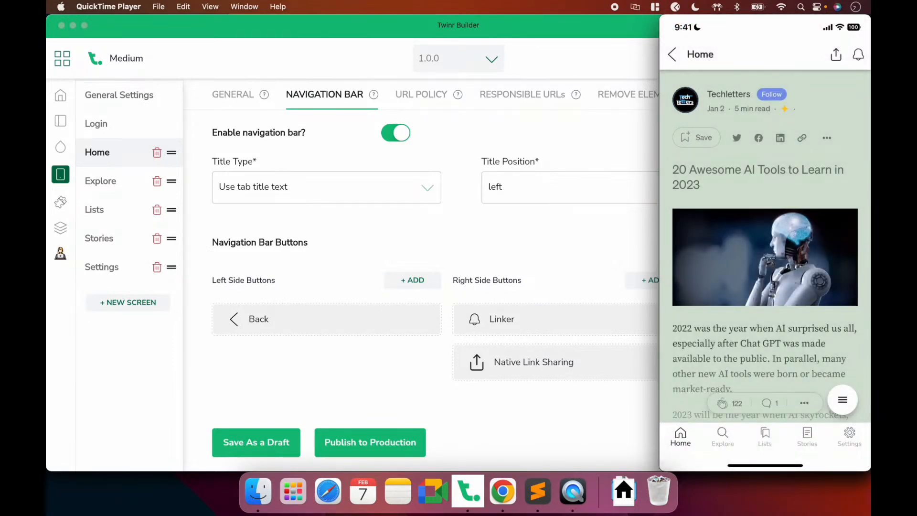
pyautogui.click(530, 209)
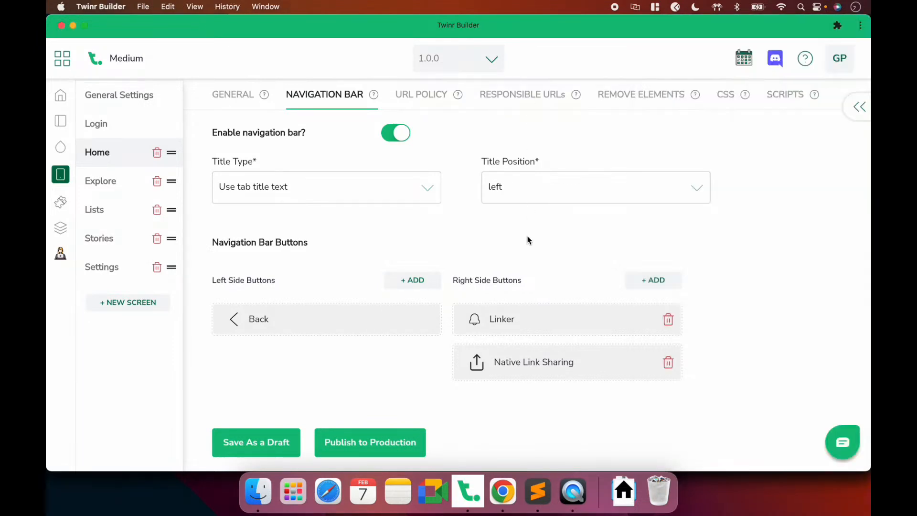
pyautogui.click(582, 506)
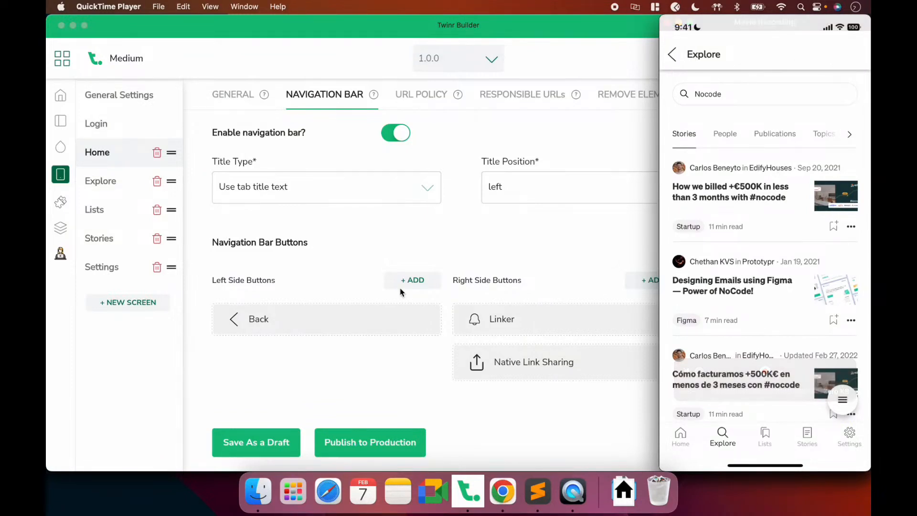
pyautogui.click(114, 190)
# Start a Native Link Sharing button on the right side of Explore's navigation bar
pyautogui.click(107, 186)
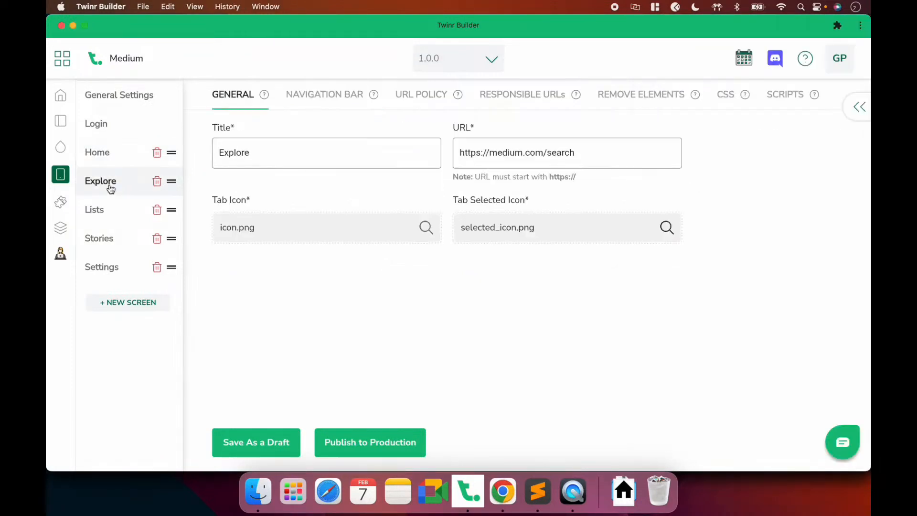
pyautogui.click(322, 95)
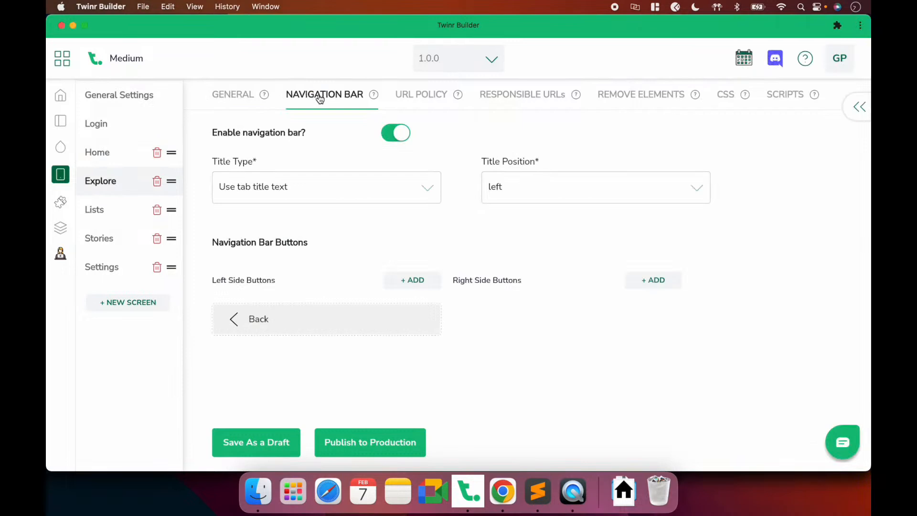
pyautogui.click(653, 279)
pyautogui.click(508, 308)
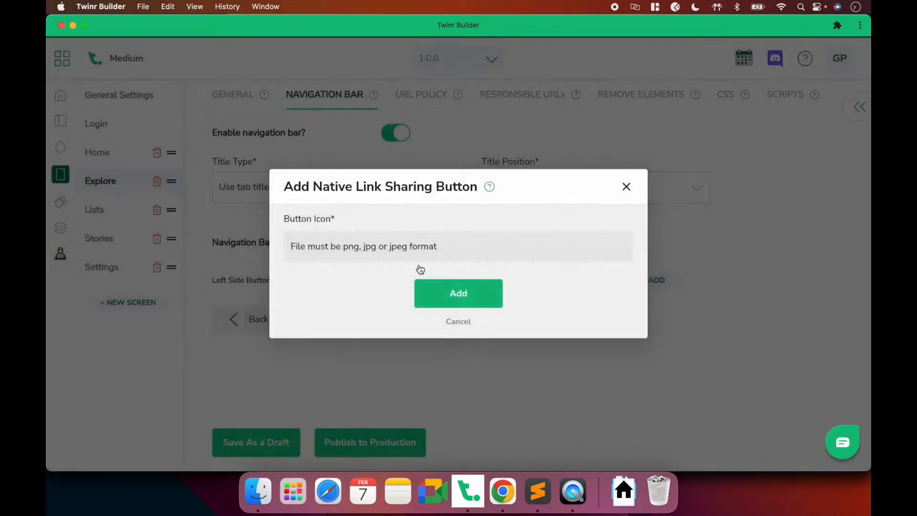
pyautogui.click(392, 258)
pyautogui.click(256, 155)
# Give it the ic-share icon coloured #292929, add the button and save the draft
pyautogui.click(311, 143)
pyautogui.write('sha')
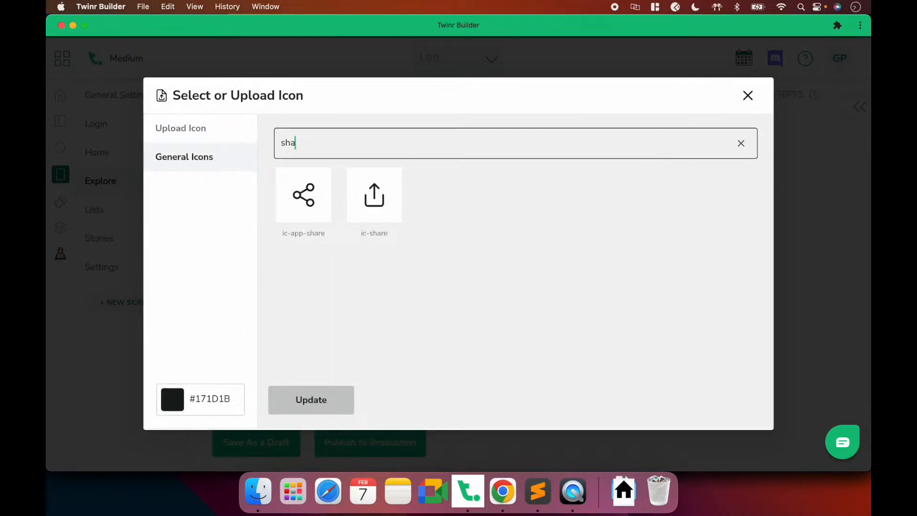
pyautogui.click(362, 199)
pyautogui.click(209, 400)
pyautogui.press('super+a')
pyautogui.write('#292929')
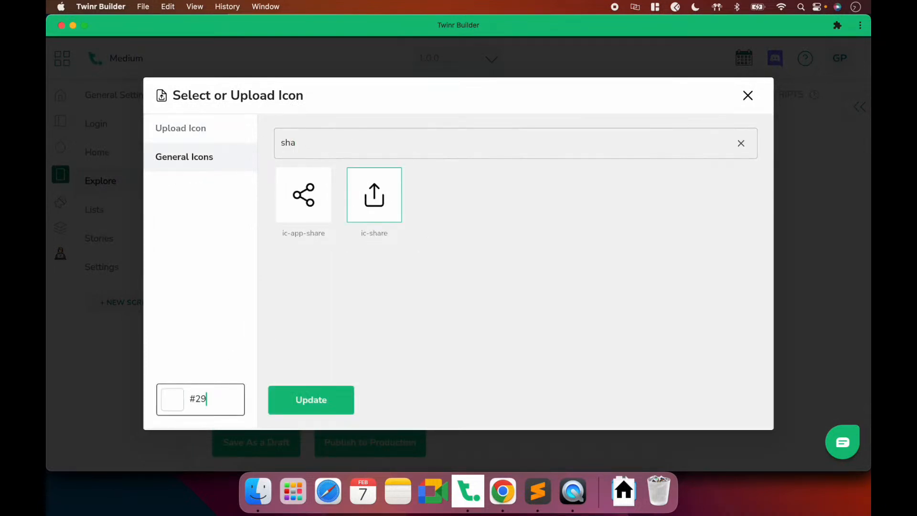
pyautogui.click(288, 409)
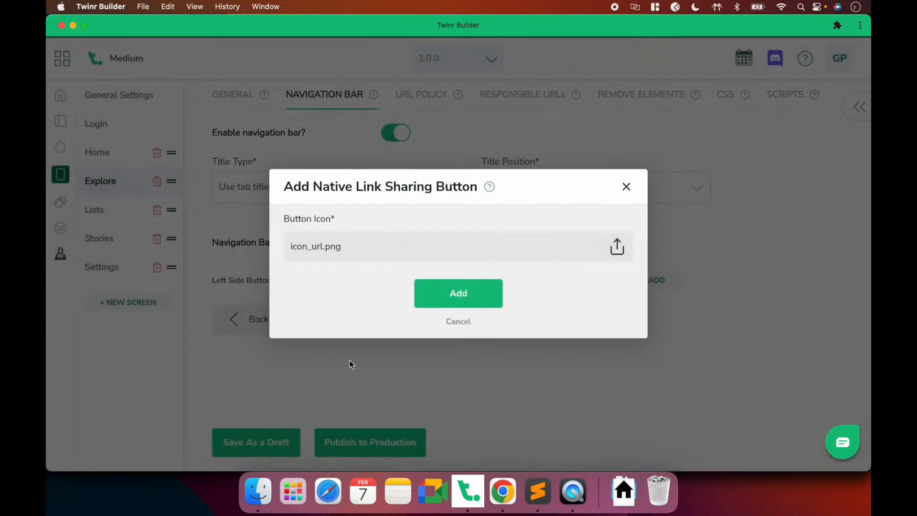
pyautogui.click(444, 304)
pyautogui.click(257, 437)
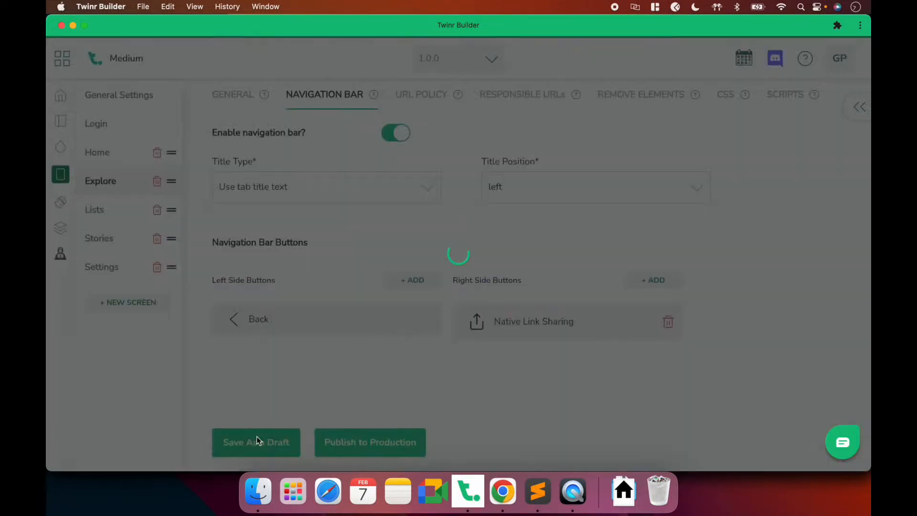
# Check the Explore share button on the mirrored phone, then open Twinr Builder's Add-ons Extensions page
pyautogui.click(580, 496)
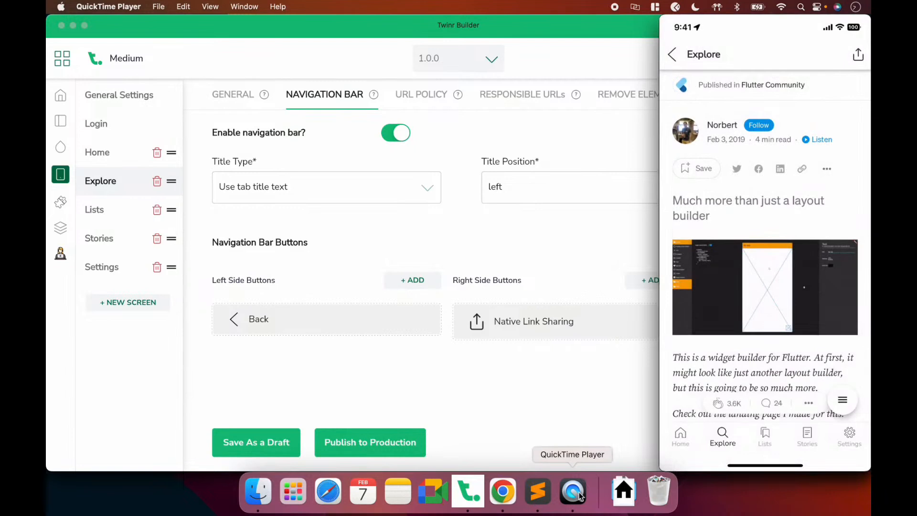
pyautogui.click(489, 259)
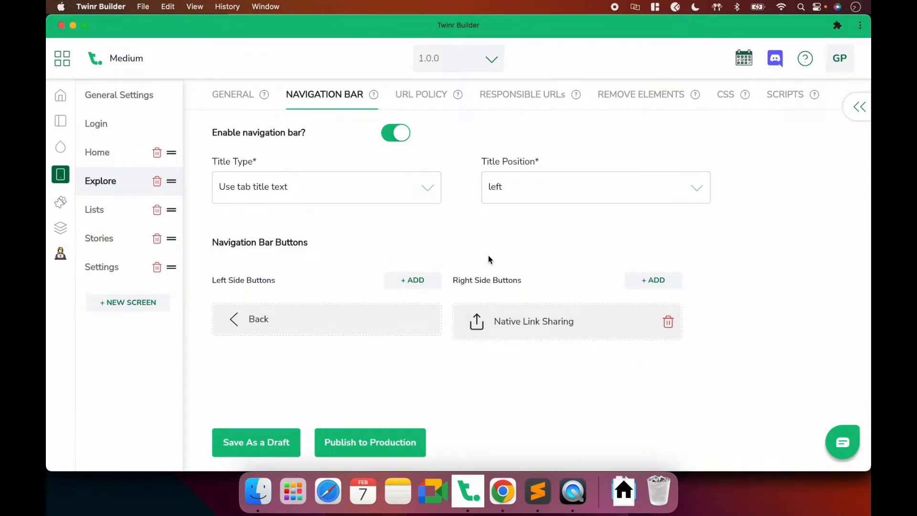
pyautogui.press('super+Tab')
pyautogui.click(462, 262)
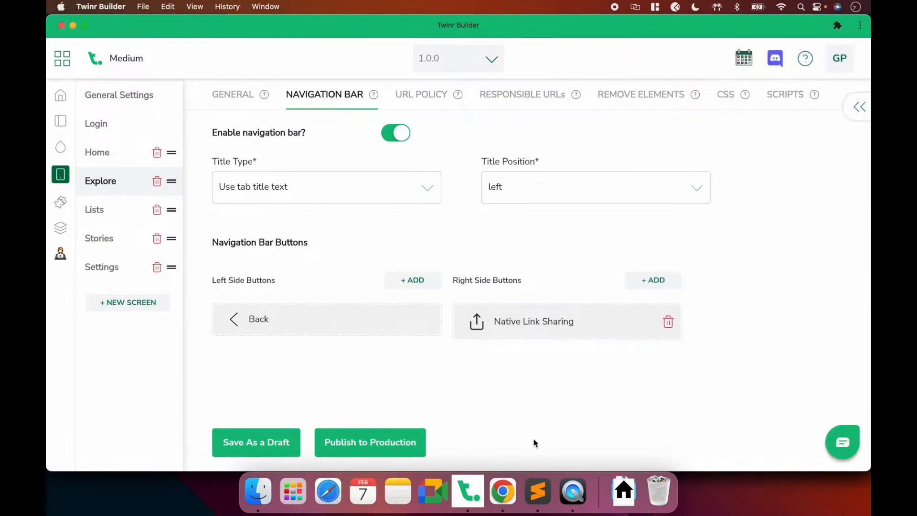
pyautogui.click(503, 491)
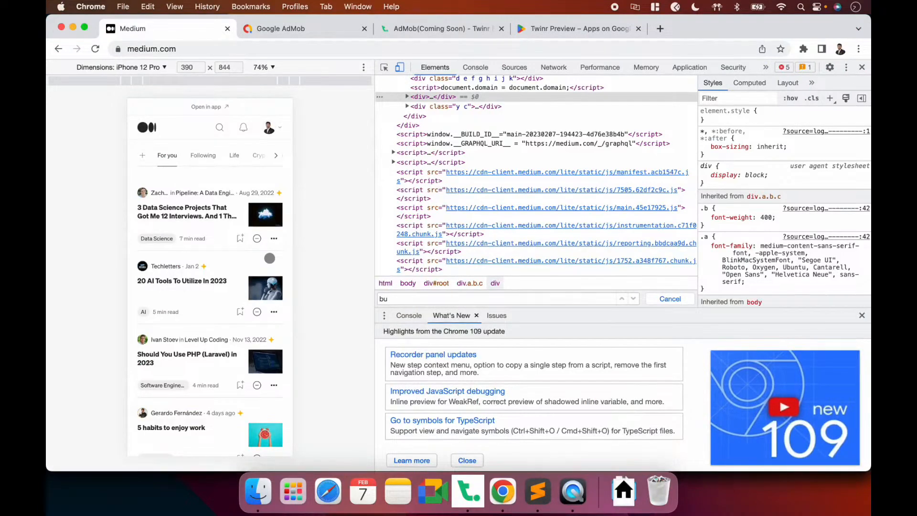
pyautogui.press('super+Tab')
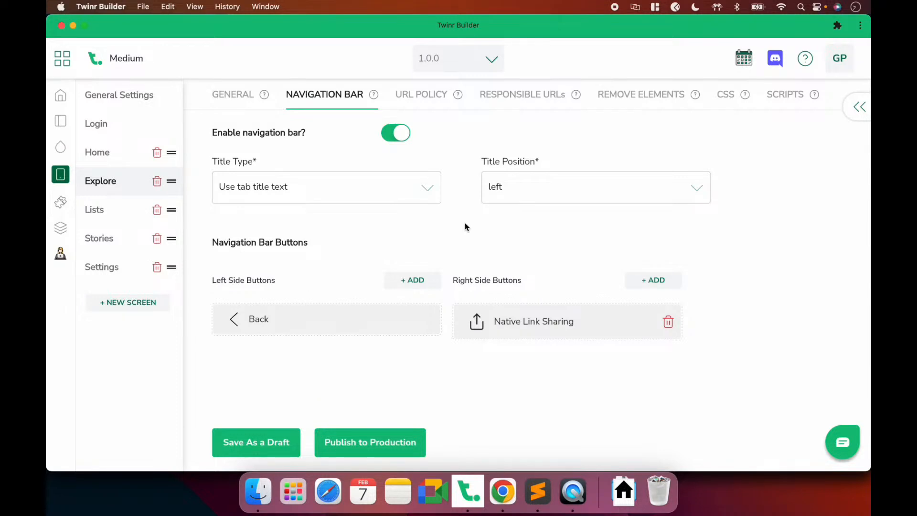
pyautogui.click(61, 207)
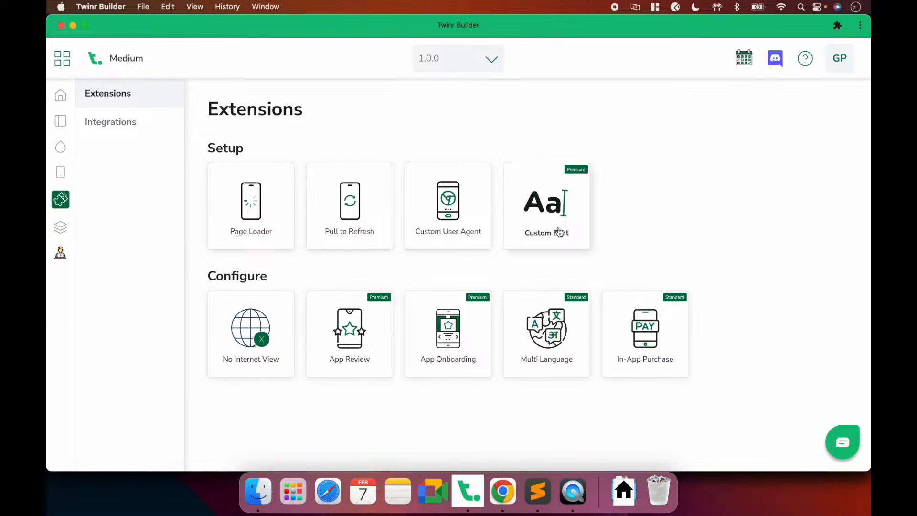
# Pick Roboto as the Custom Font style and save it as a draft
pyautogui.press('super+Tab')
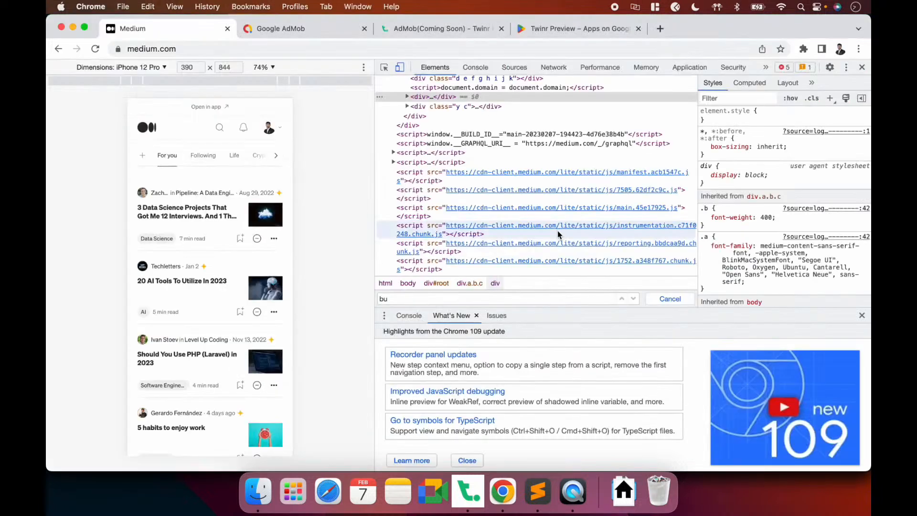
pyautogui.press('super+Tab')
pyautogui.click(573, 490)
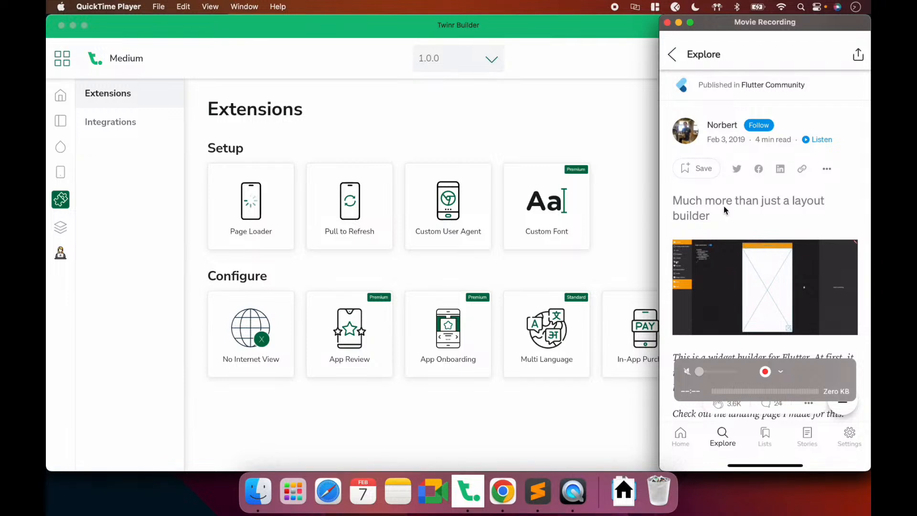
pyautogui.click(583, 268)
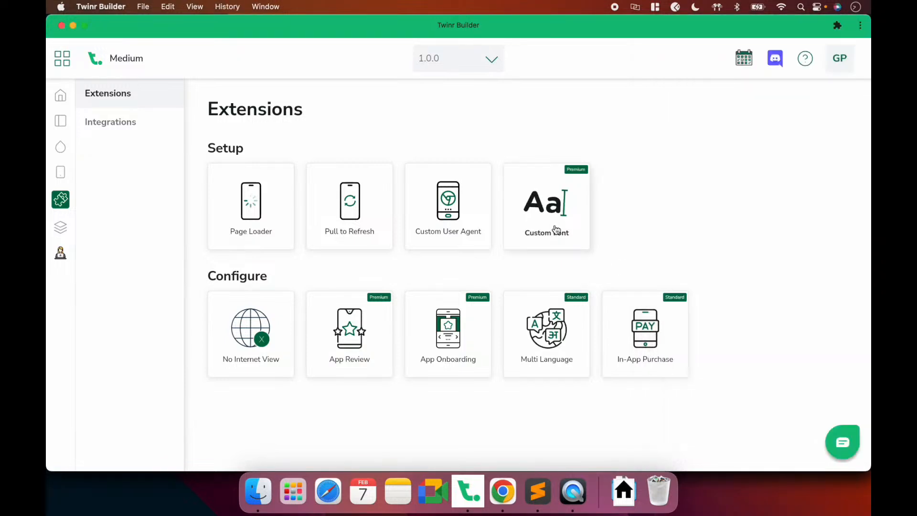
pyautogui.click(558, 230)
pyautogui.click(424, 322)
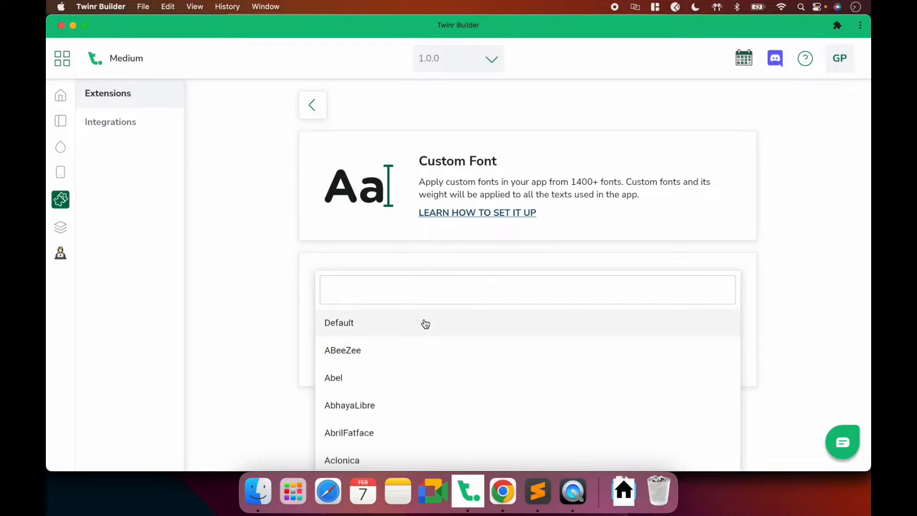
pyautogui.click(405, 292)
pyautogui.write('roboto')
pyautogui.click(364, 323)
pyautogui.click(340, 349)
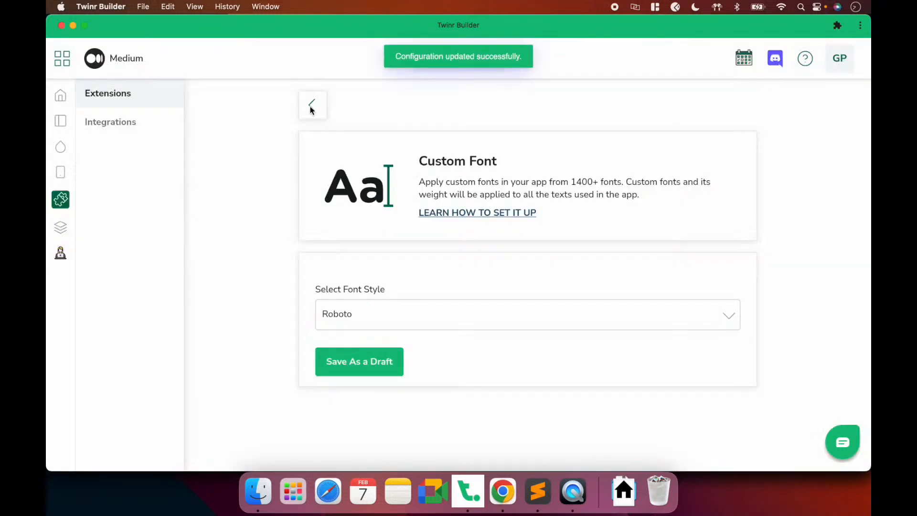
pyautogui.click(312, 106)
# Check the Roboto font on the mirrored phone and review the Custom Font settings again
pyautogui.click(588, 493)
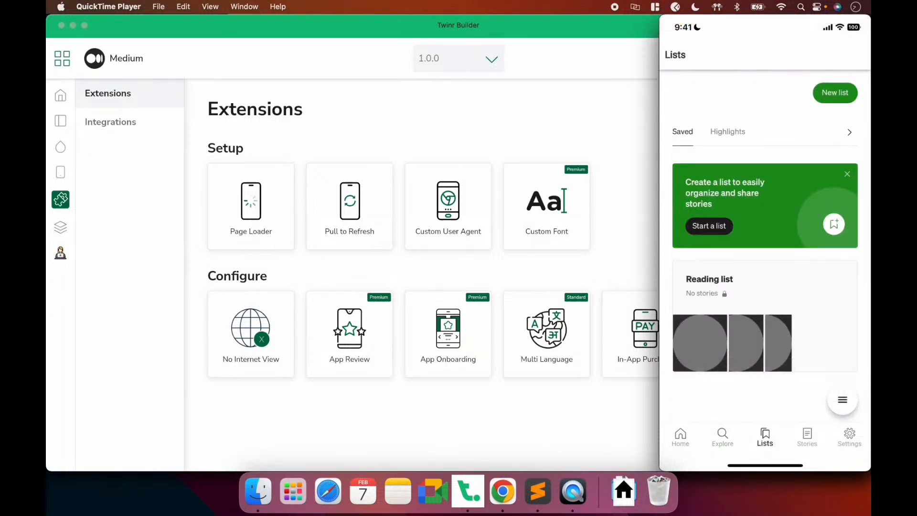
pyautogui.click(531, 286)
pyautogui.click(557, 192)
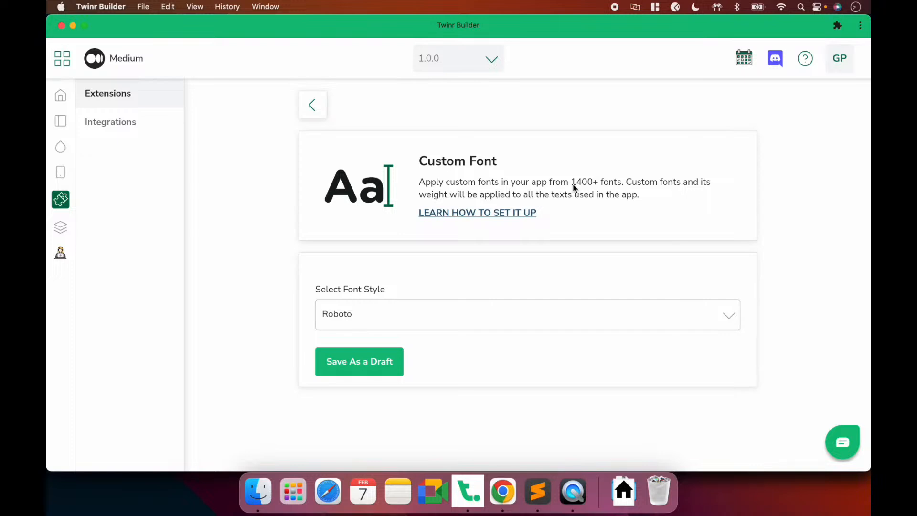
pyautogui.click(316, 106)
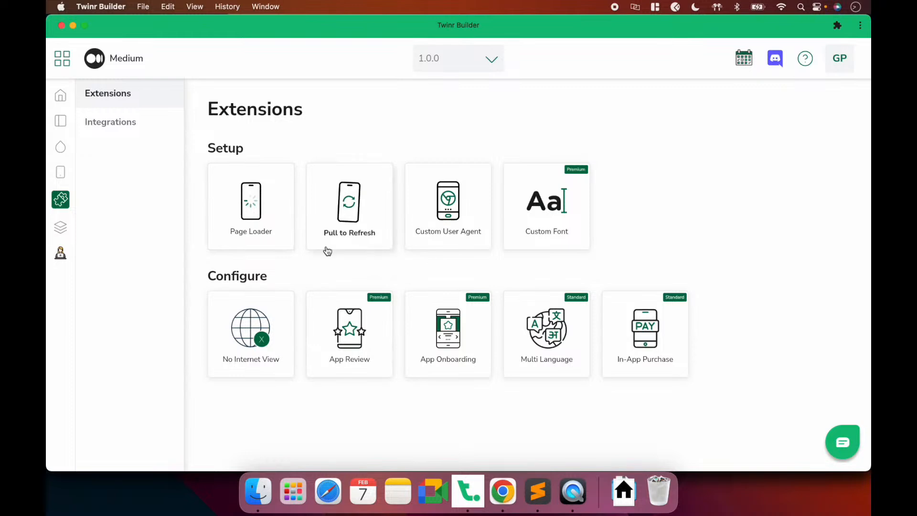
# Open the Custom User Agent card, glance at the phone mirror, and return to Twinr Builder
pyautogui.click(467, 245)
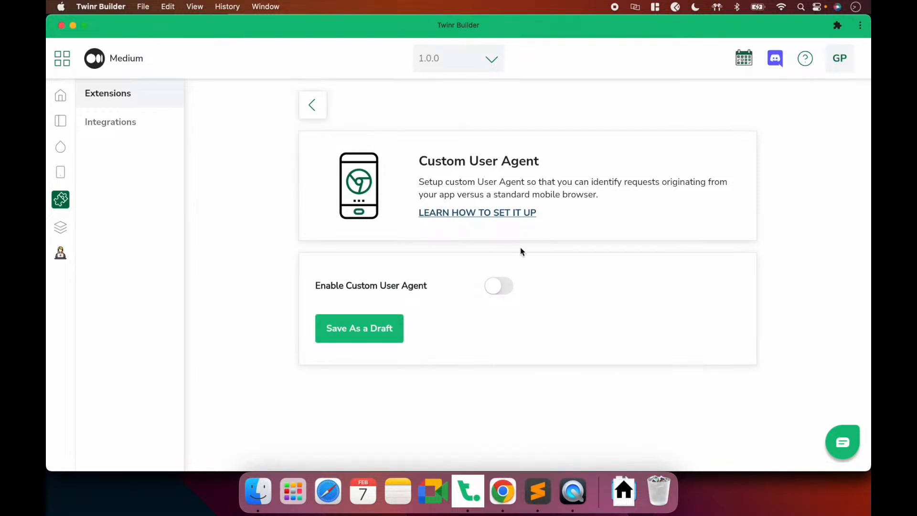
pyautogui.click(568, 494)
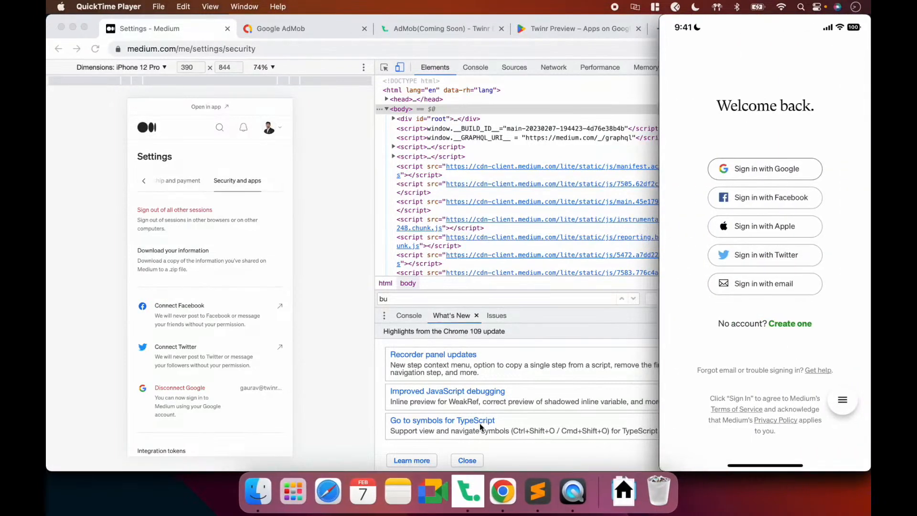
pyautogui.click(477, 510)
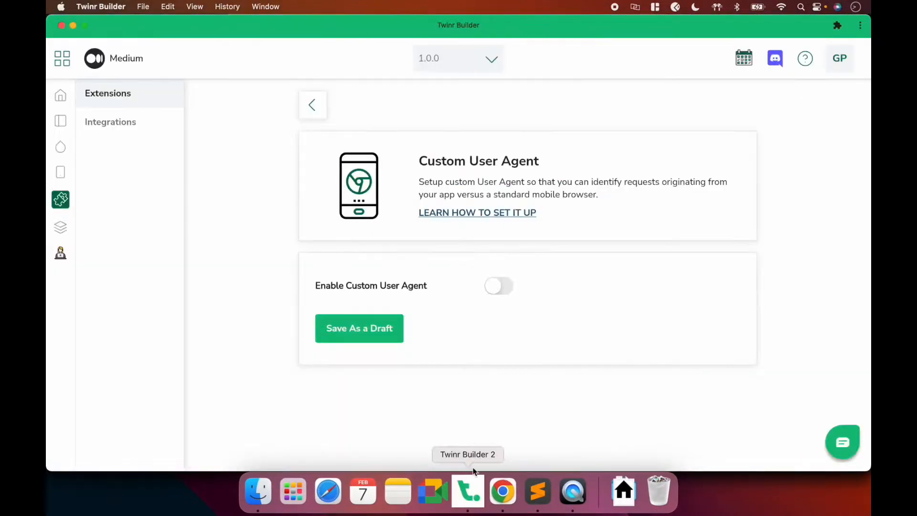
# Open the Screens general settings and collapse the phone preview panel
pyautogui.click(61, 173)
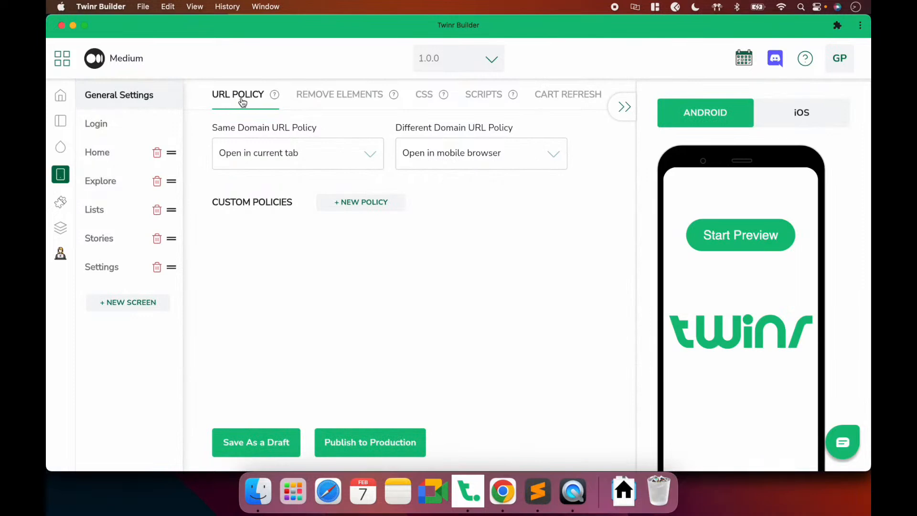
pyautogui.click(624, 110)
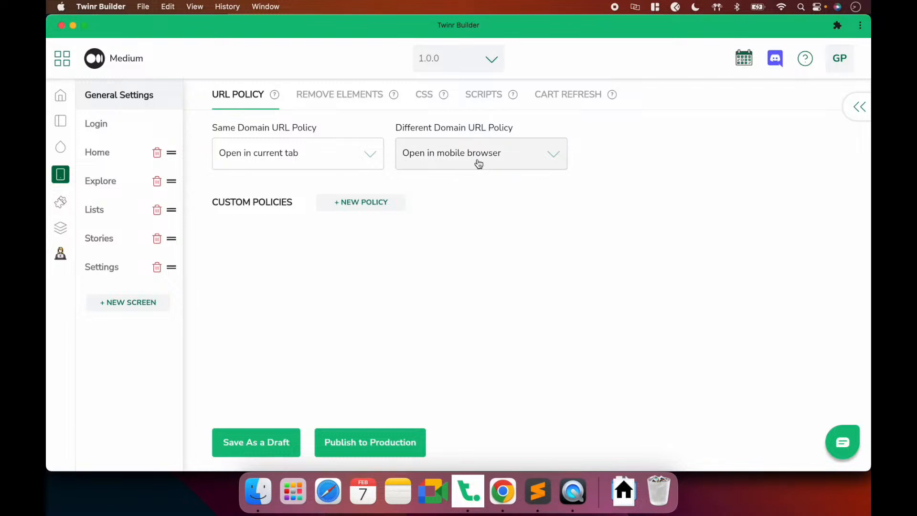
pyautogui.click(502, 492)
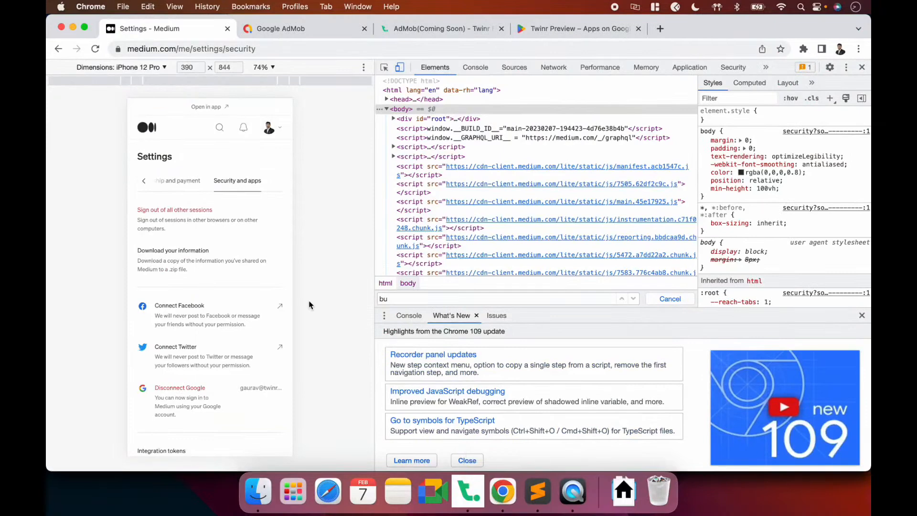
pyautogui.press('super+Tab')
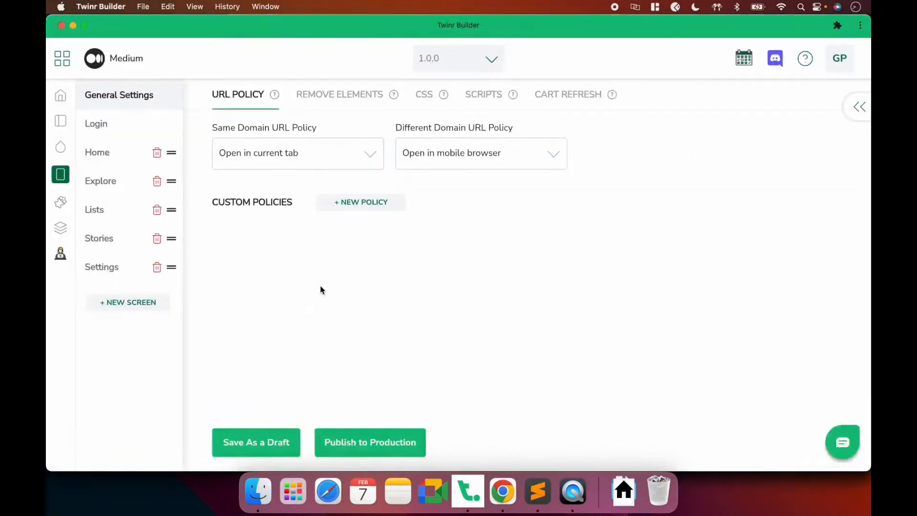
# Add a google.com Substring URL policy opening in the current tab and save the draft
pyautogui.click(368, 209)
pyautogui.click(326, 260)
pyautogui.write('google.com')
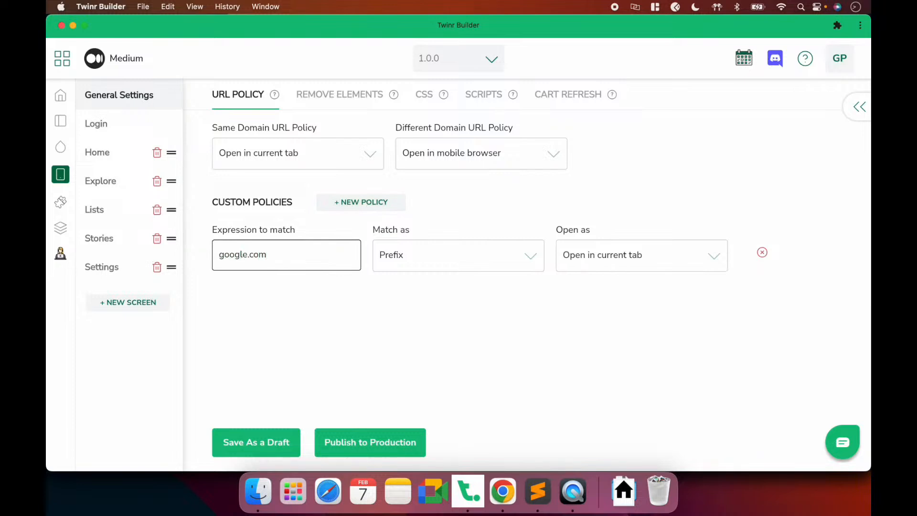
pyautogui.click(454, 254)
pyautogui.click(409, 234)
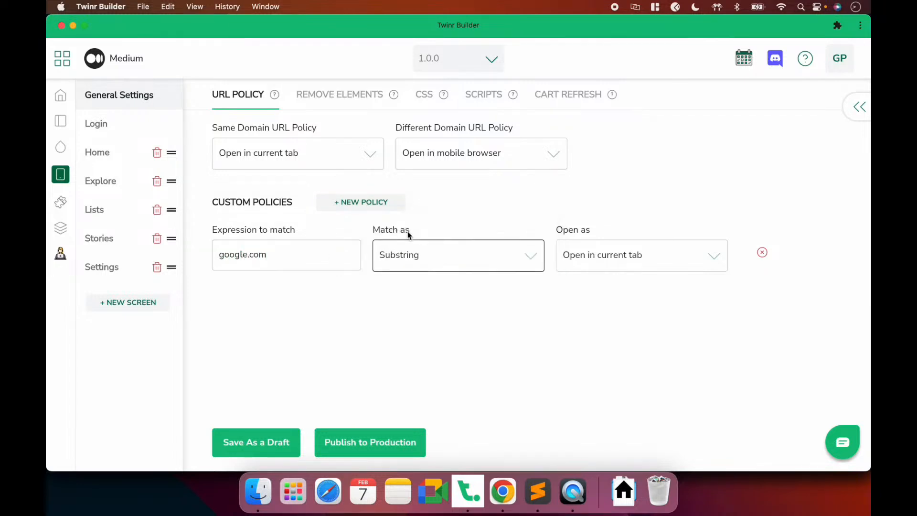
pyautogui.click(254, 436)
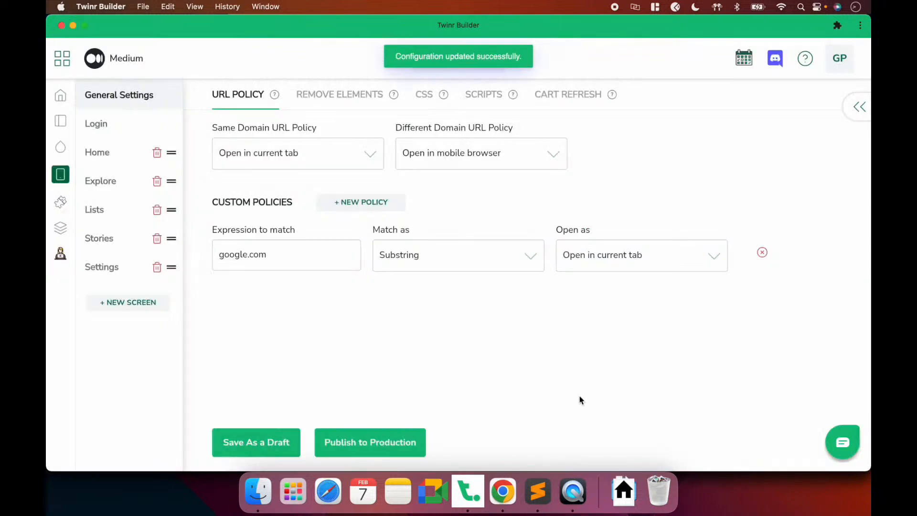
pyautogui.click(574, 493)
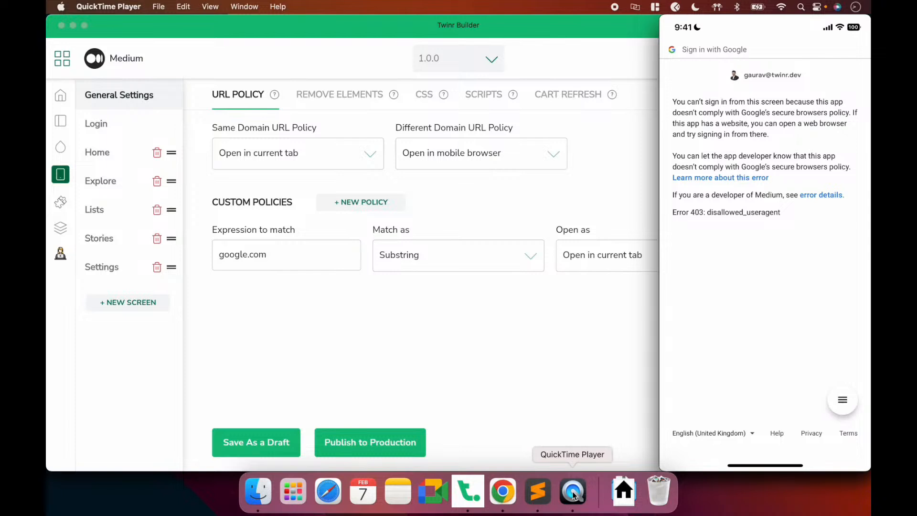
# Return to Twinr Builder and open the Custom User Agent card under Add-ons Extensions
pyautogui.click(477, 341)
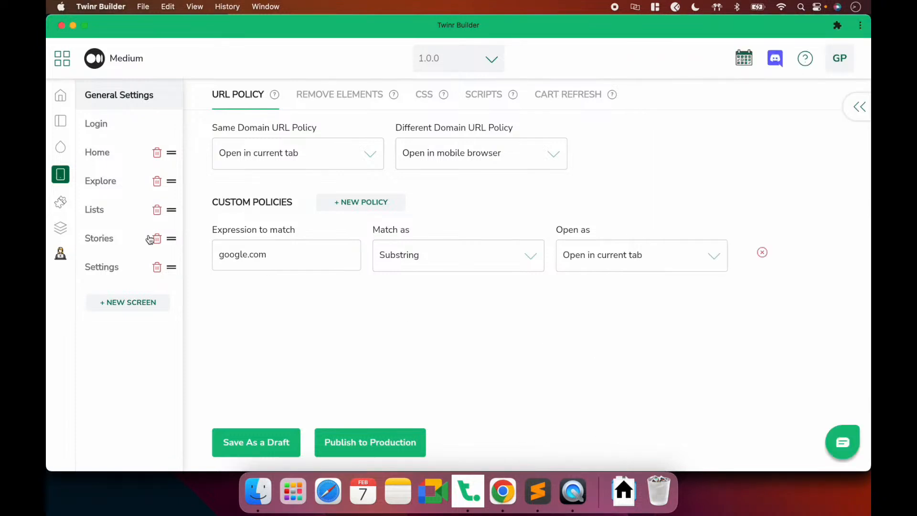
pyautogui.click(59, 199)
pyautogui.click(441, 233)
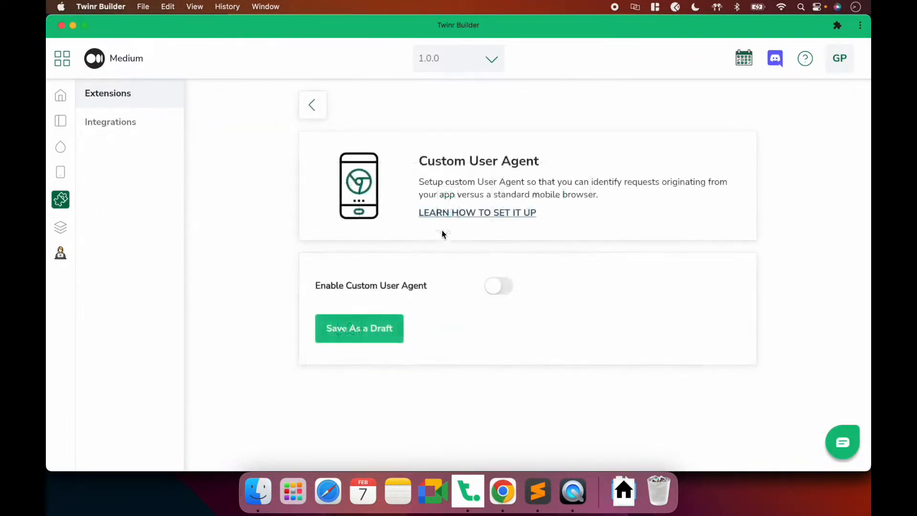
# Enable the custom user agent with value MEDIUM_APP and save it as a draft
pyautogui.click(499, 287)
pyautogui.click(447, 326)
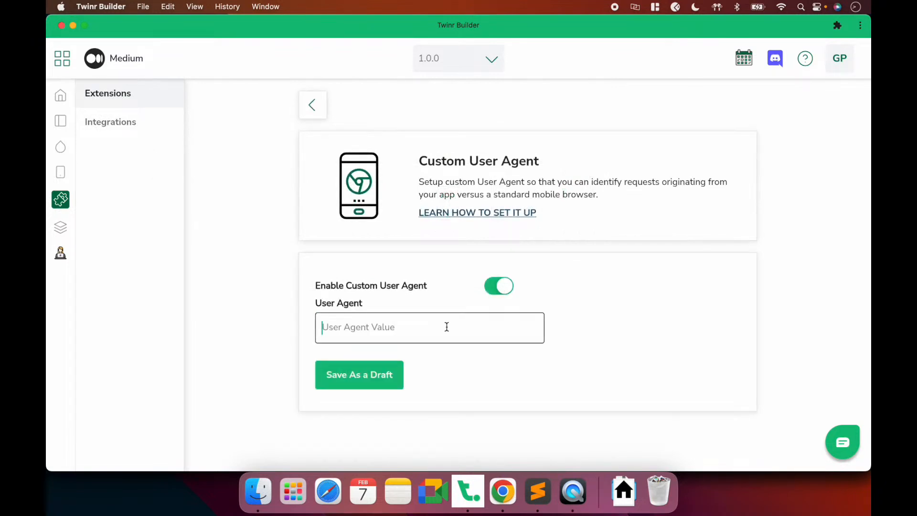
pyautogui.write('MEDIU')
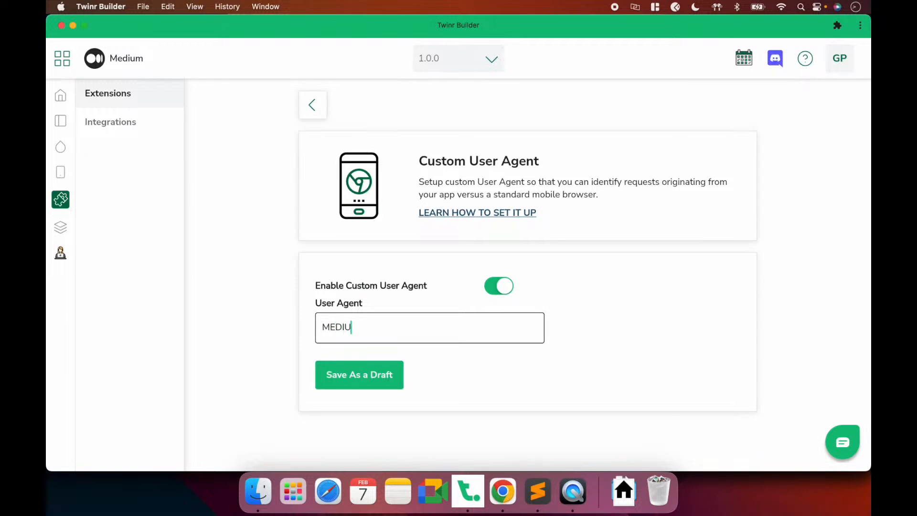
pyautogui.write('M_APP')
pyautogui.click(367, 378)
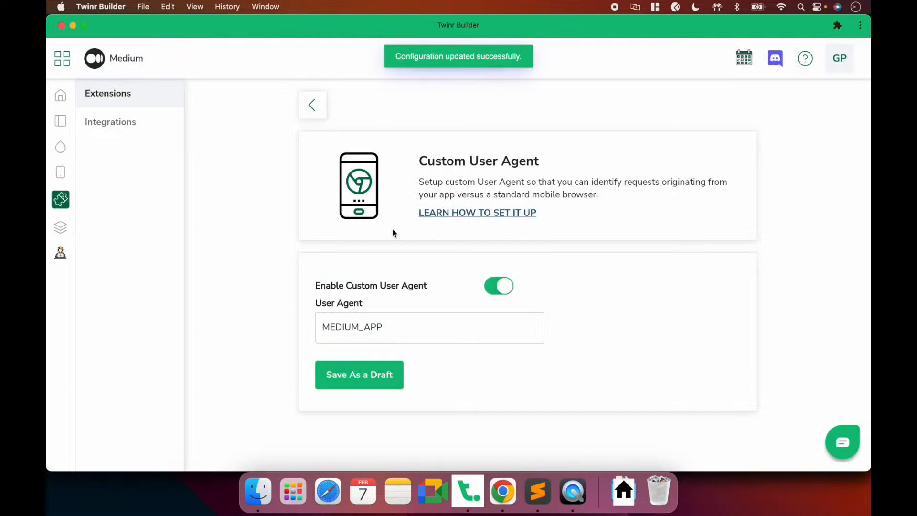
# Check the app on the mirrored phone, review the User Agent field, then go back to Extensions
pyautogui.click(572, 501)
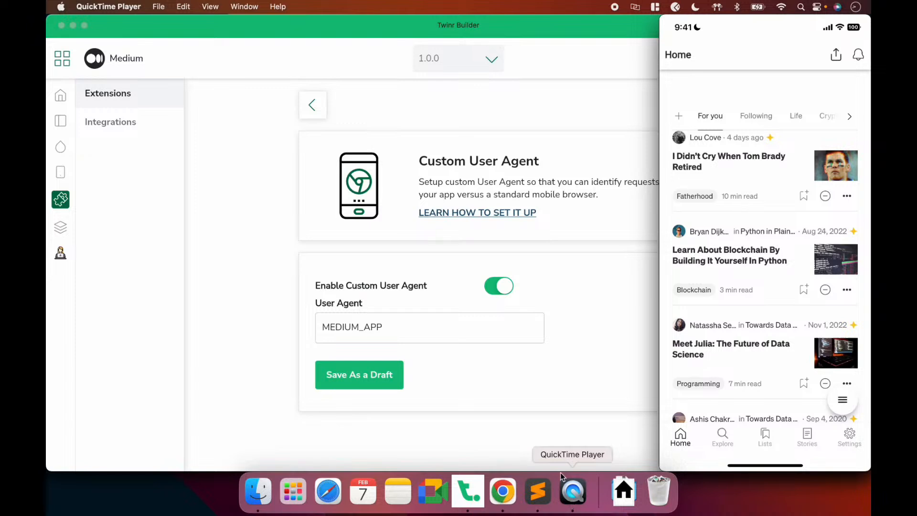
pyautogui.click(469, 288)
pyautogui.click(383, 327)
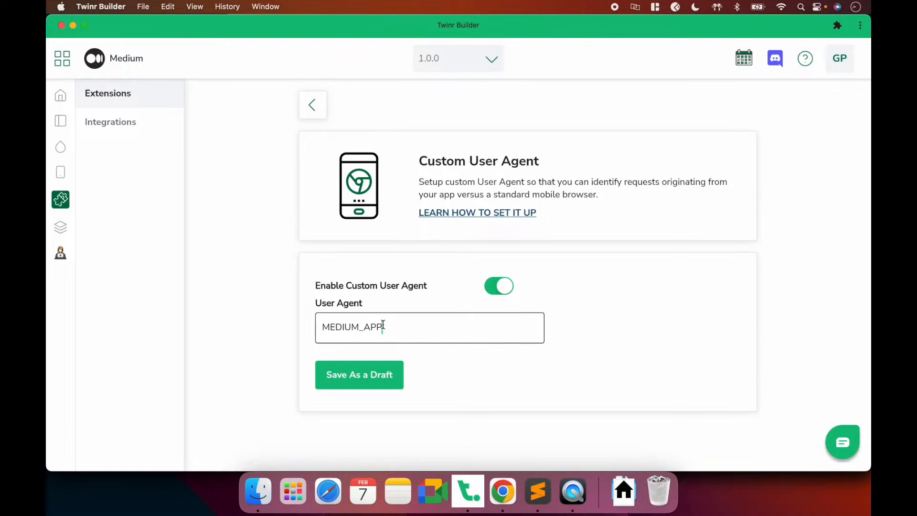
pyautogui.press('super+Tab')
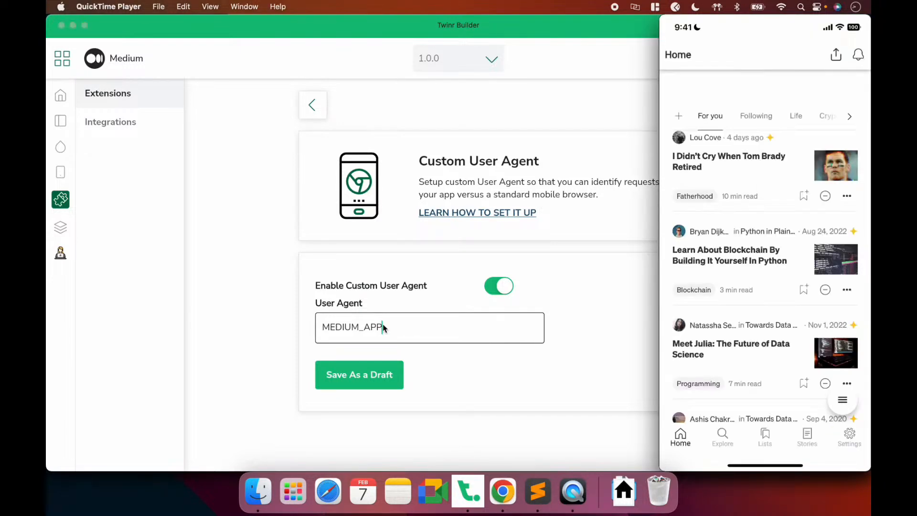
pyautogui.press('super+Tab')
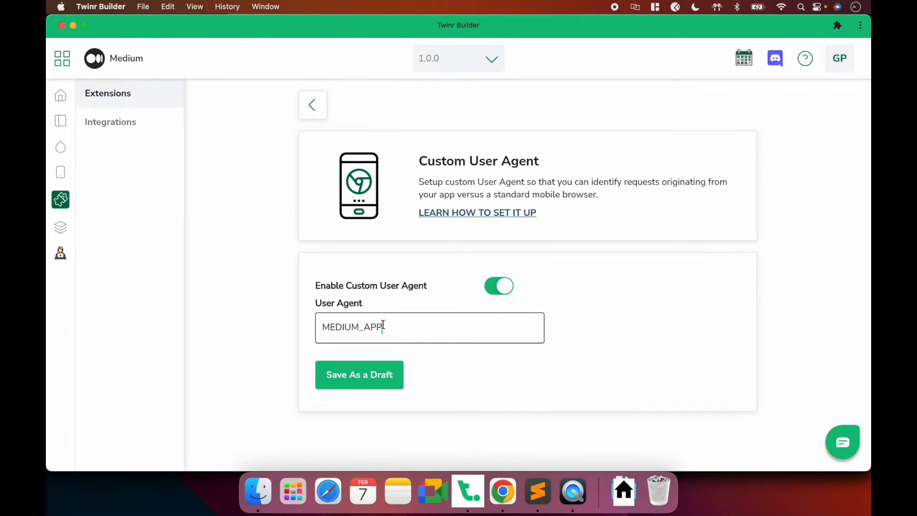
pyautogui.click(312, 105)
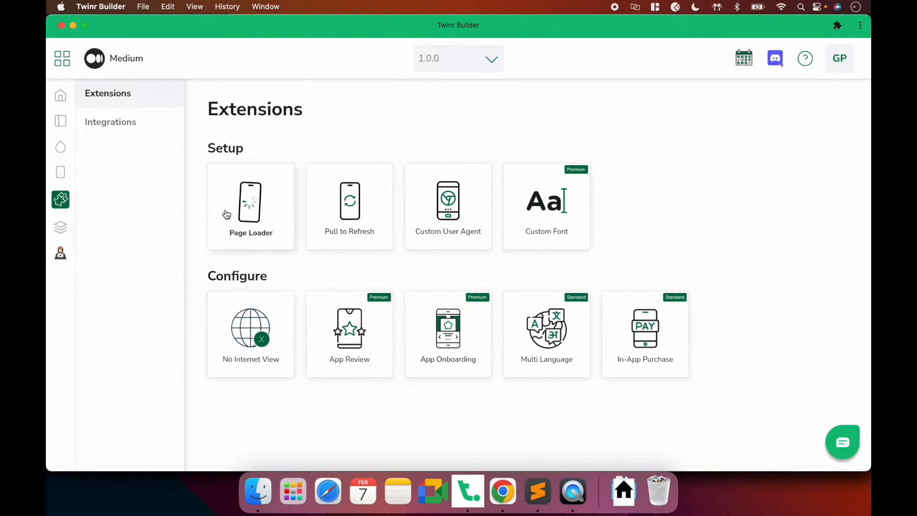
# Open the Page Loader settings and preview the app on the mirrored phone
pyautogui.click(262, 220)
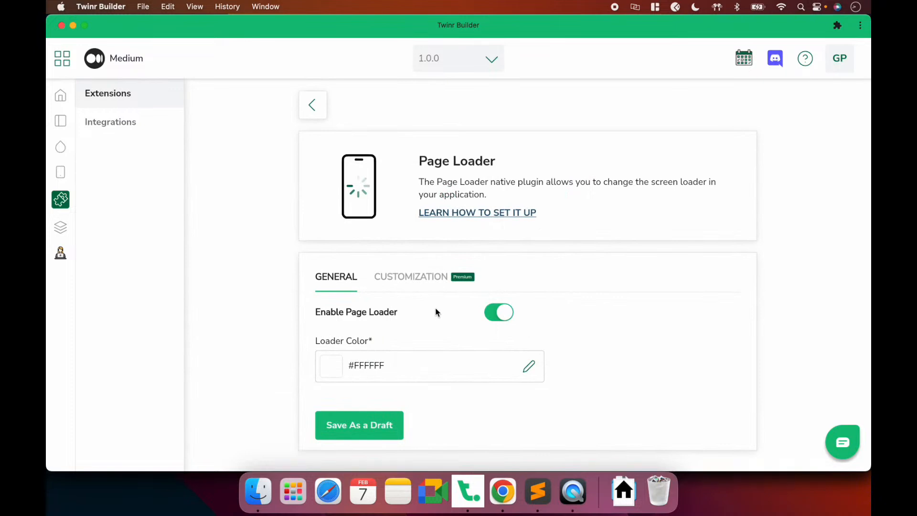
pyautogui.click(588, 507)
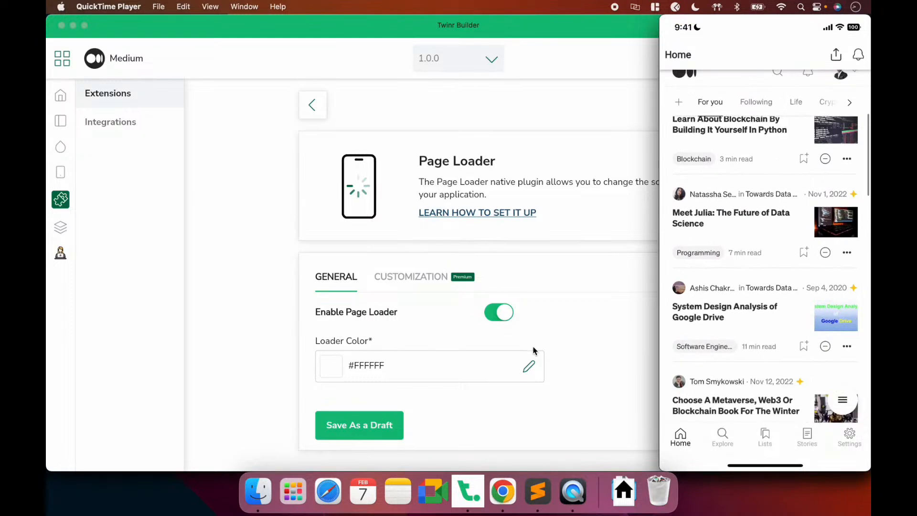
pyautogui.click(380, 340)
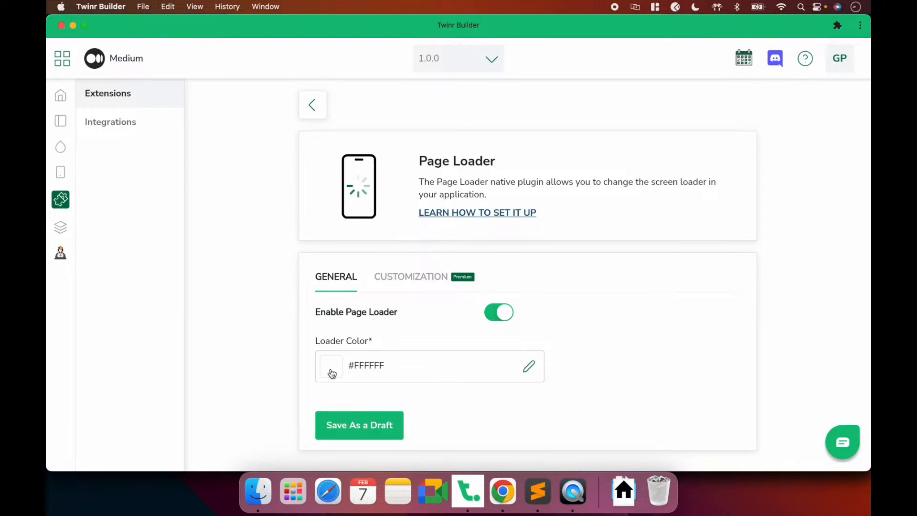
# Set the Loader Size to 60 in the Page Loader customization options
pyautogui.click(419, 279)
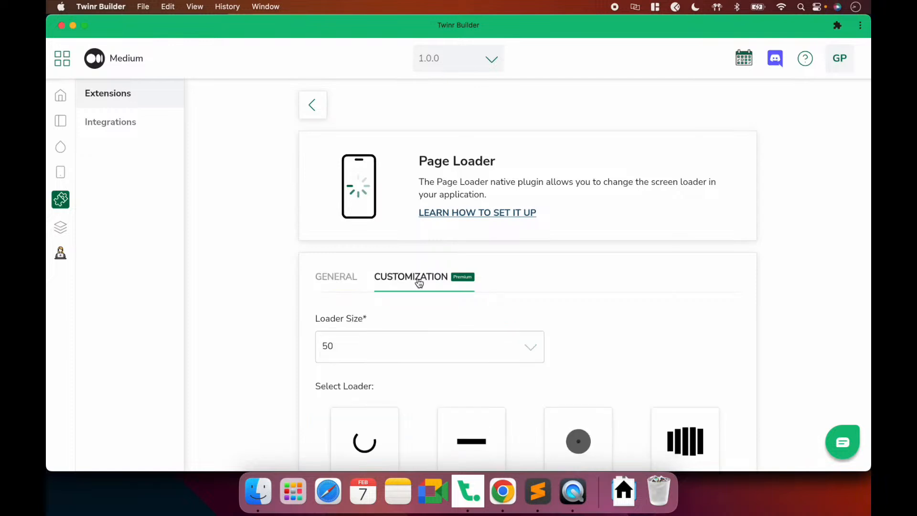
pyautogui.scroll(-4, 538, 338)
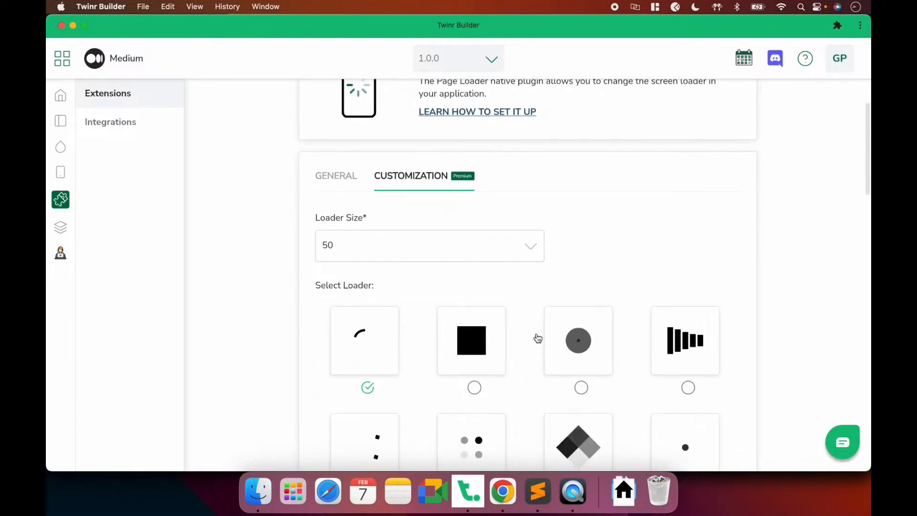
pyautogui.scroll(-4, 538, 338)
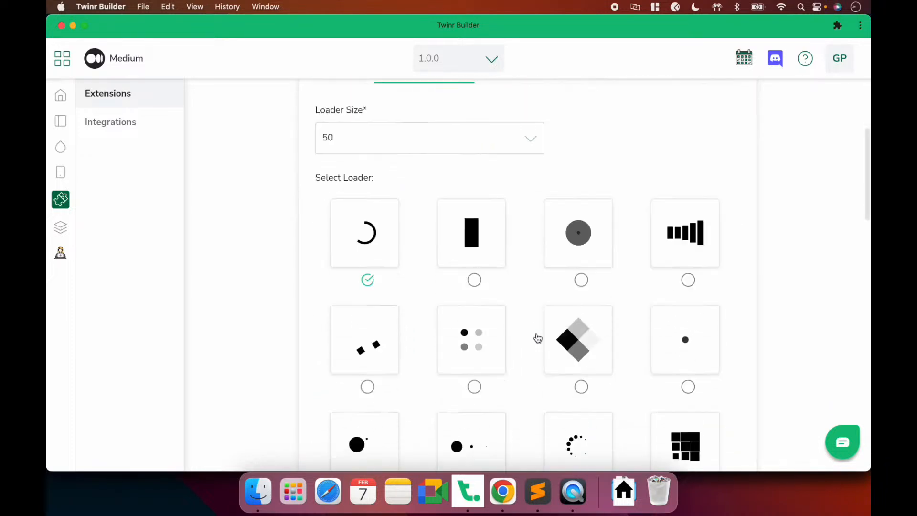
pyautogui.scroll(-8, 538, 339)
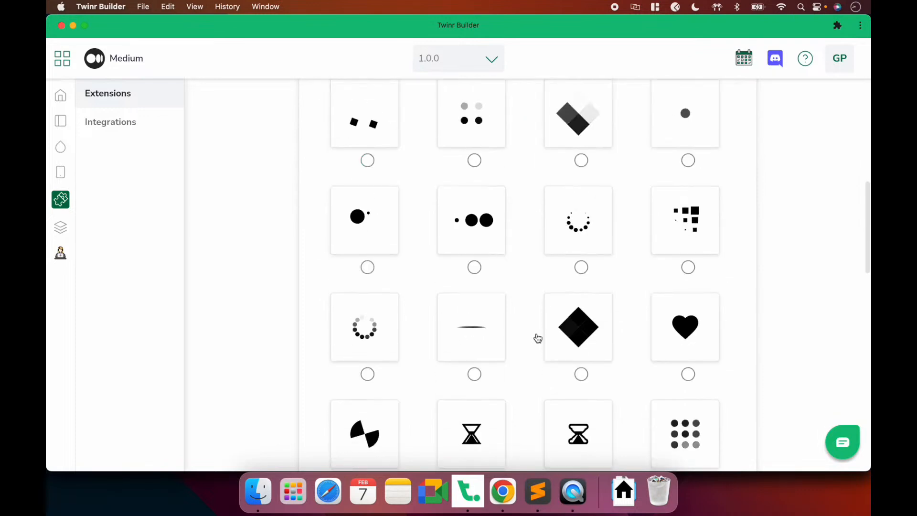
pyautogui.scroll(-15, 538, 338)
pyautogui.scroll(10, 538, 338)
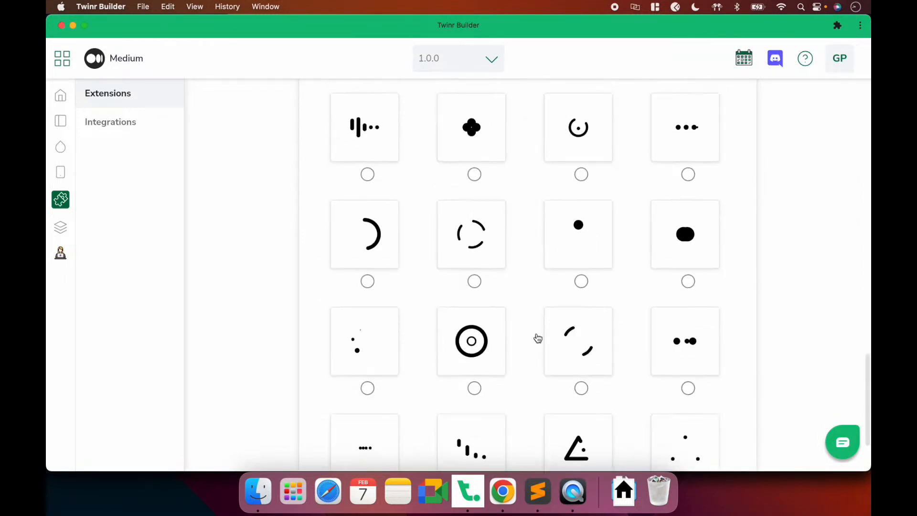
pyautogui.scroll(15, 537, 338)
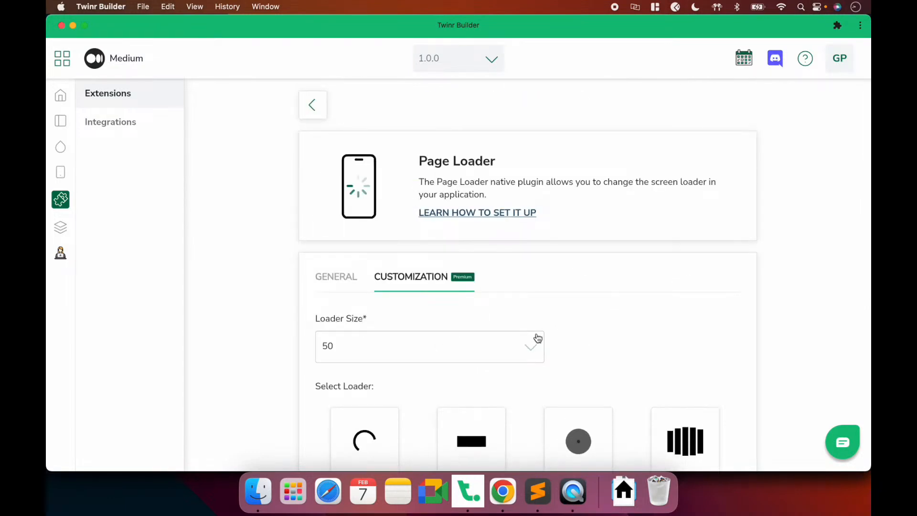
pyautogui.scroll(-2, 538, 338)
pyautogui.scroll(-2, 408, 319)
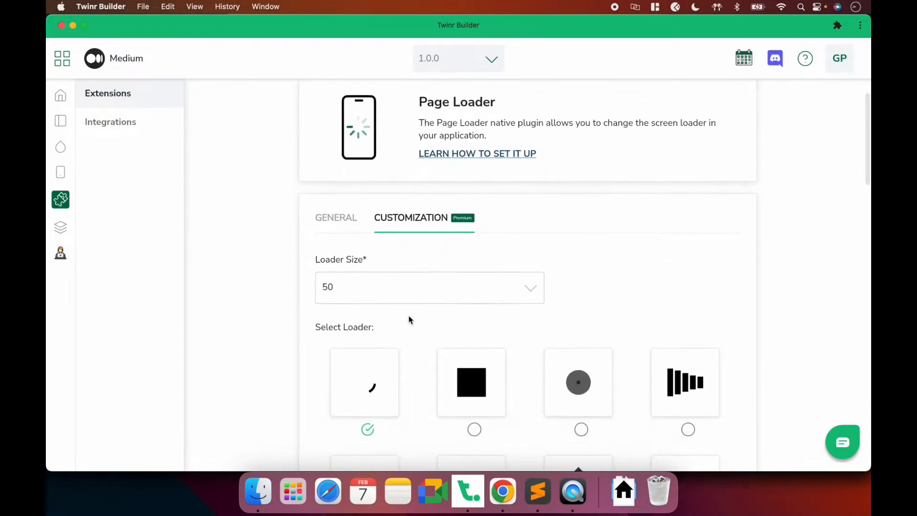
pyautogui.click(394, 281)
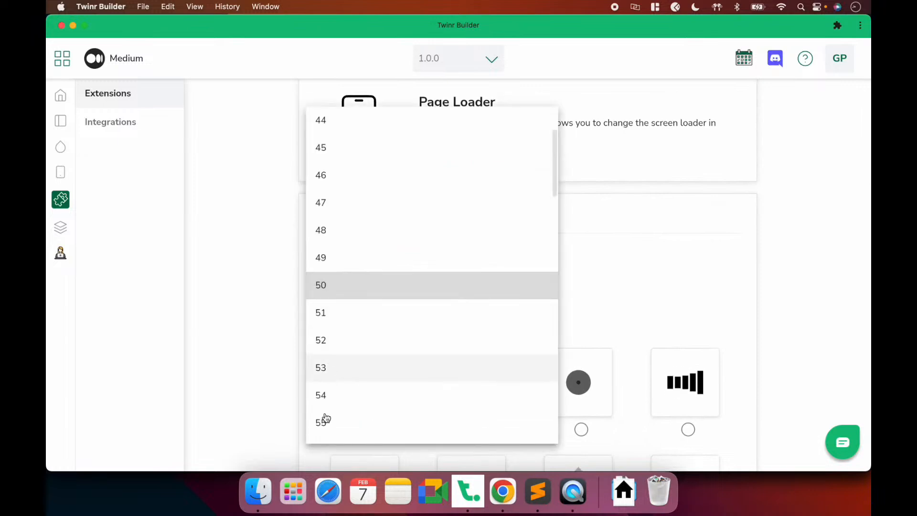
pyautogui.scroll(-3, 324, 418)
pyautogui.click(324, 432)
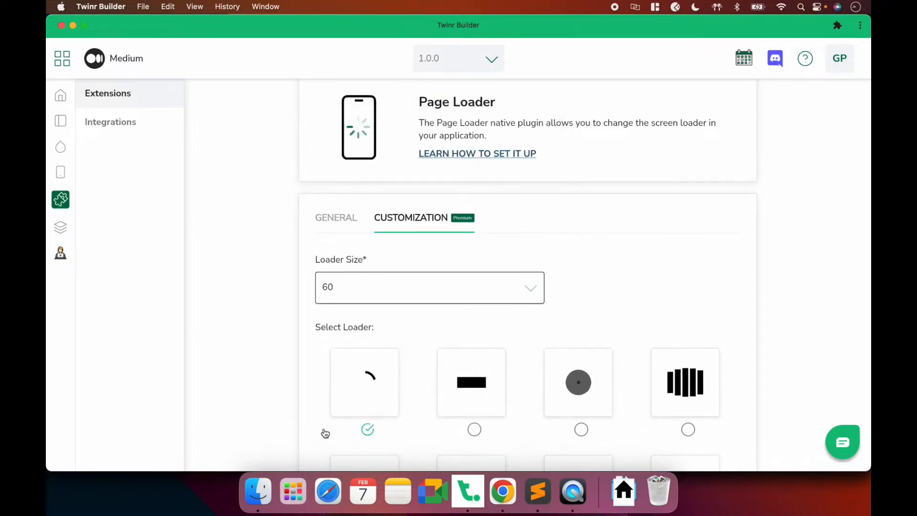
# Choose the first loader style, save as a draft, and check the mirrored phone
pyautogui.scroll(-5, 540, 329)
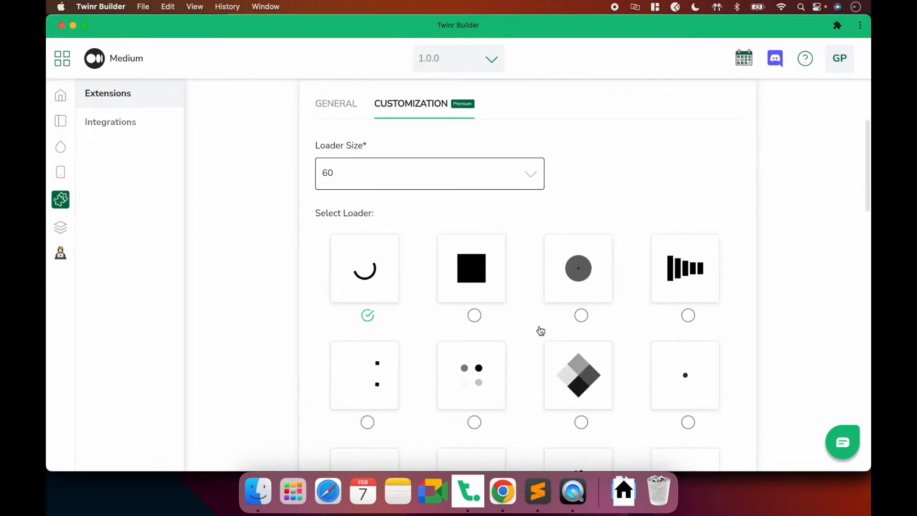
pyautogui.scroll(-4, 541, 330)
pyautogui.click(692, 294)
pyautogui.scroll(-15, 489, 362)
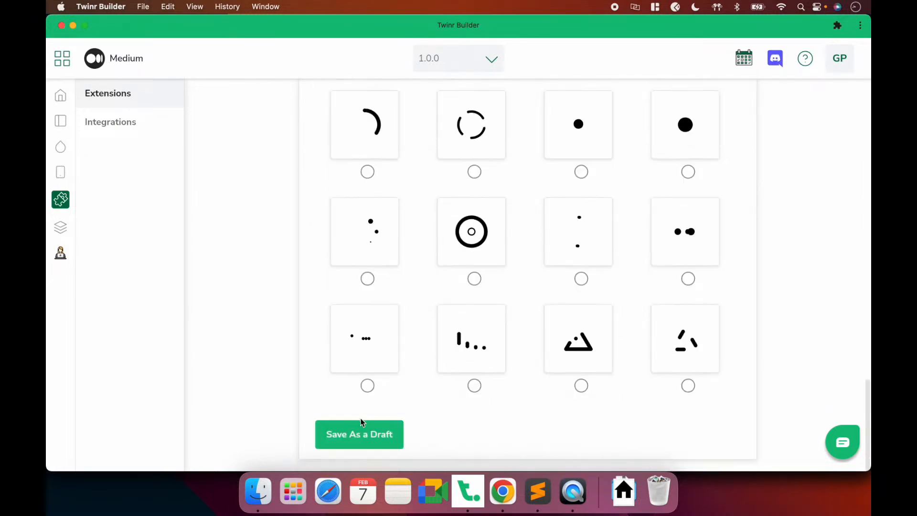
pyautogui.click(353, 431)
pyautogui.click(573, 496)
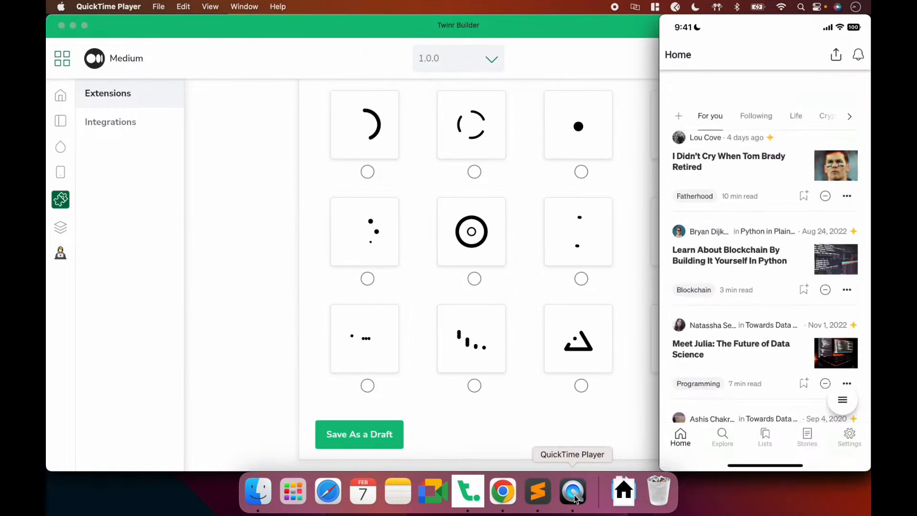
# Open the Pull to Refresh settings and preview the app on the mirrored phone
pyautogui.click(350, 236)
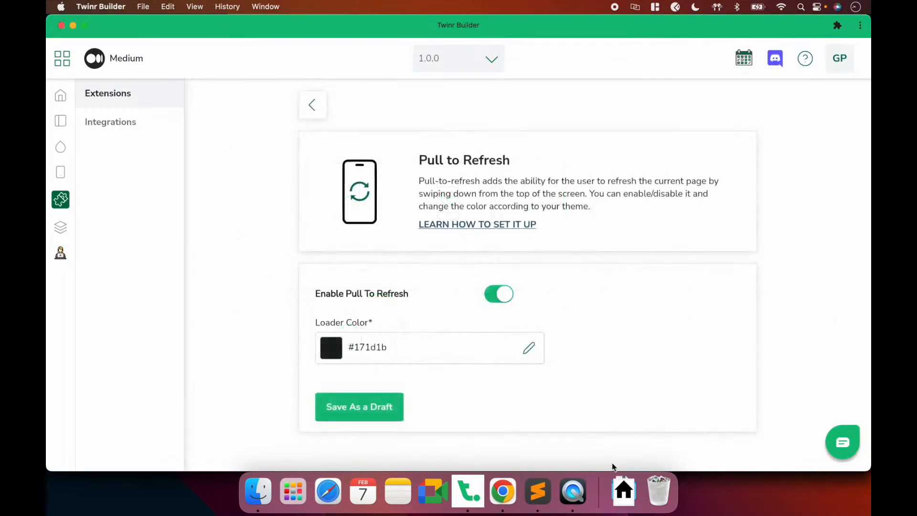
pyautogui.click(579, 498)
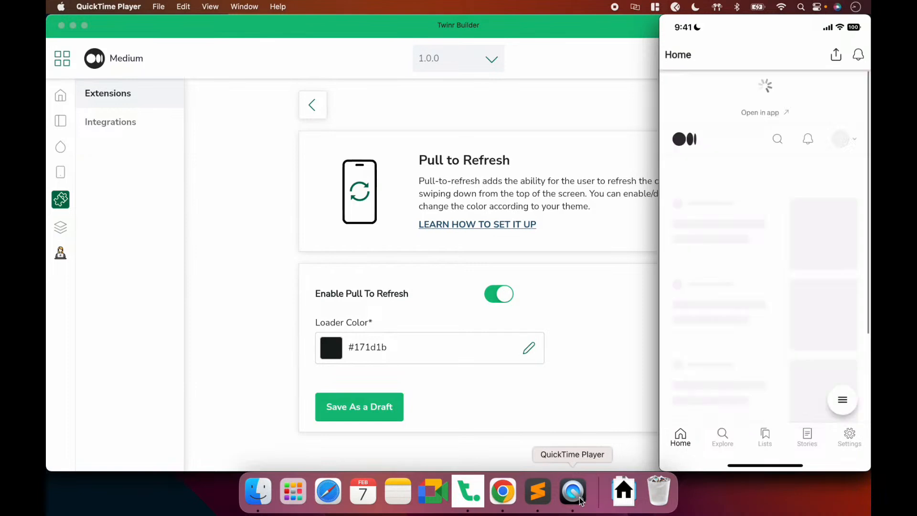
pyautogui.click(556, 319)
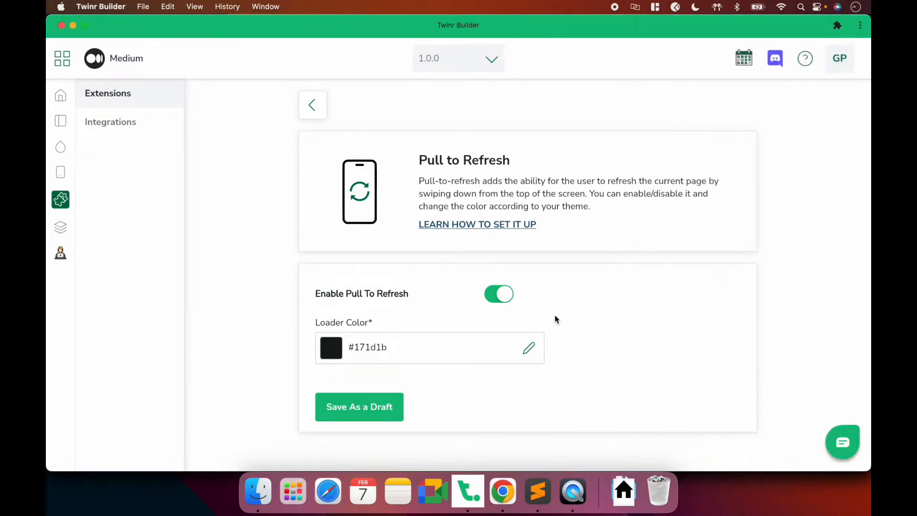
# Change the Loader Color hex to 292929, save as a draft, and go back
pyautogui.doubleClick(358, 350)
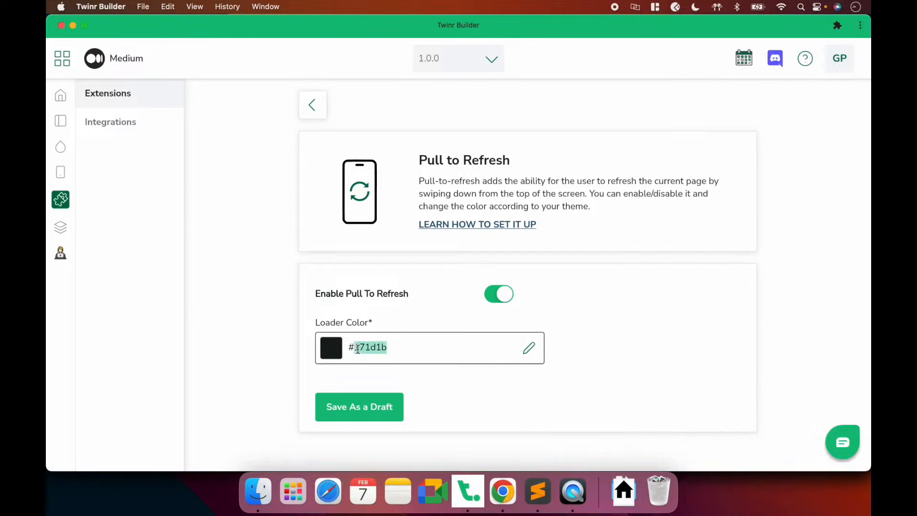
pyautogui.write('292929')
pyautogui.click(342, 408)
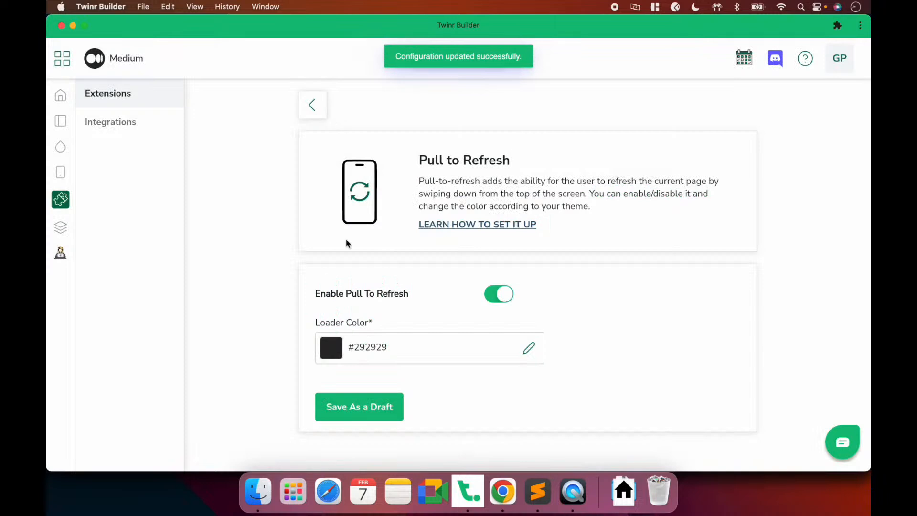
pyautogui.click(316, 113)
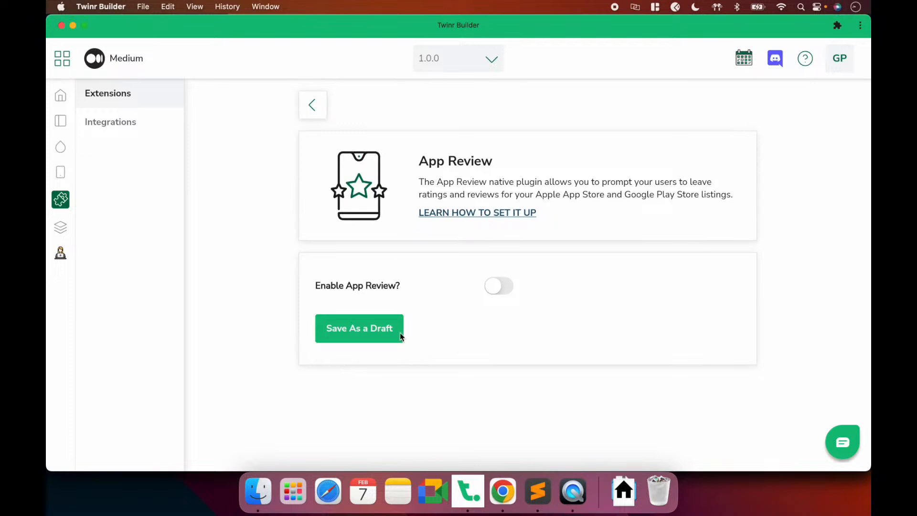
# Switch on Enable App Review and place the cursor in the App Review Schedule field
pyautogui.click(497, 294)
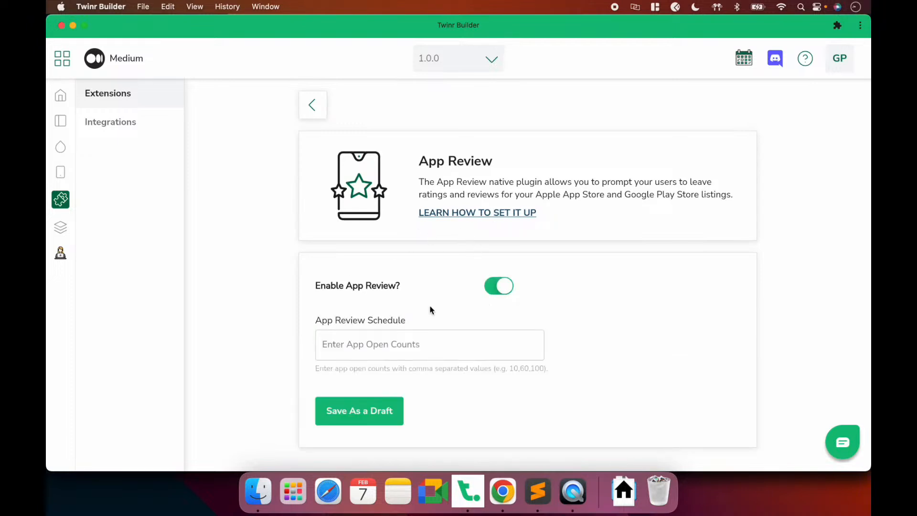
pyautogui.click(399, 336)
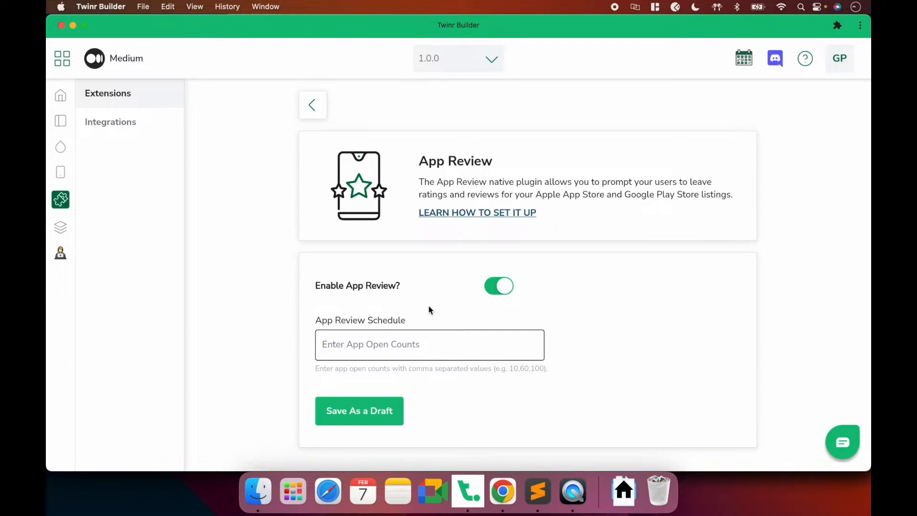
# Enter the first schedule values 5,10,20 and check each number by selecting it
pyautogui.write('5')
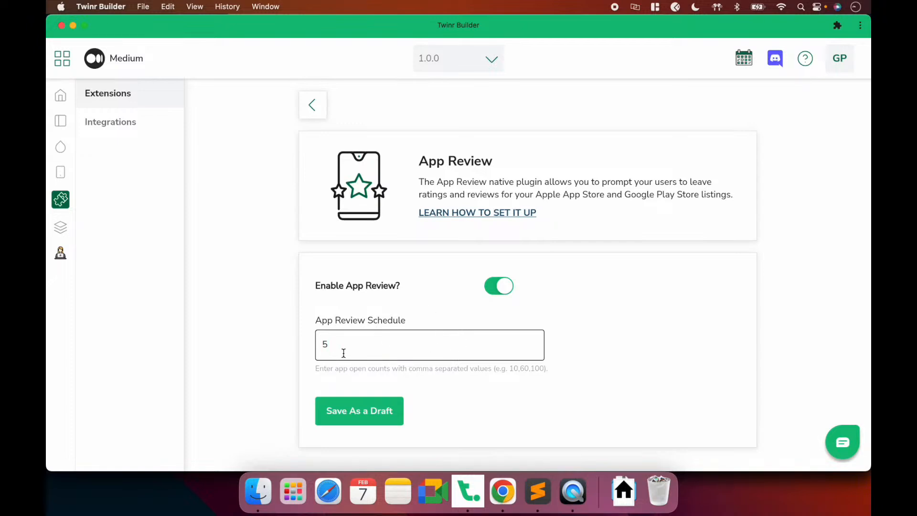
pyautogui.write(',10,20')
pyautogui.click(323, 344)
pyautogui.moveTo(324, 344); pyautogui.dragTo(328, 344)
pyautogui.press('Right')
pyautogui.press('Right')
pyautogui.hotkey('shift', 'Right')
pyautogui.hotkey('shift', 'Right')
pyautogui.hotkey('shift', 'Right')
pyautogui.press('Right')
pyautogui.press('Right')
pyautogui.hotkey('shift', 'Right')
pyautogui.hotkey('shift', 'Right')
pyautogui.press('Left')
pyautogui.press('Left')
pyautogui.hotkey('shift', 'Left')
pyautogui.hotkey('shift', 'Left')
pyautogui.press('Right')
pyautogui.hotkey('shift', 'Right')
pyautogui.hotkey('shift', 'Right')
pyautogui.press('Right')
# Complete the schedule with ,50,100, save as a draft, and return to Extensions
pyautogui.write(',50,100')
pyautogui.click(356, 414)
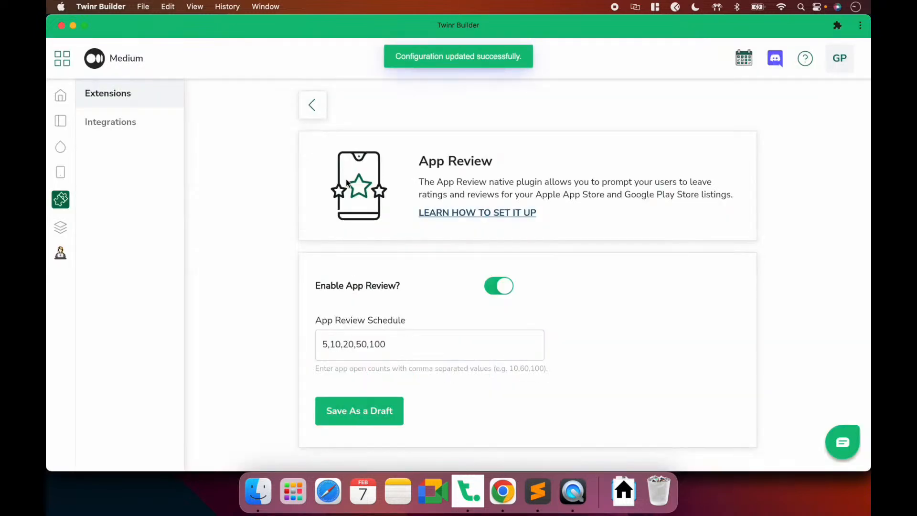
pyautogui.click(312, 106)
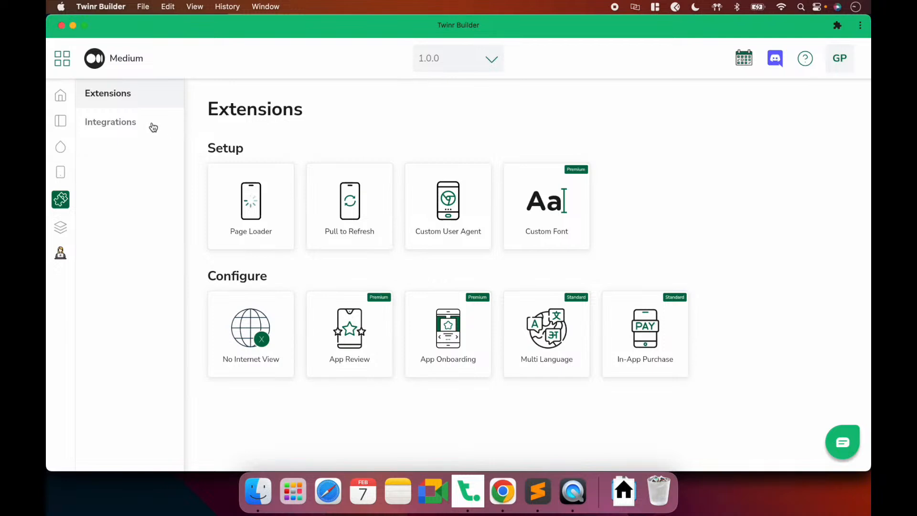
# Switch to the Integrations page from the left sidebar
pyautogui.click(127, 121)
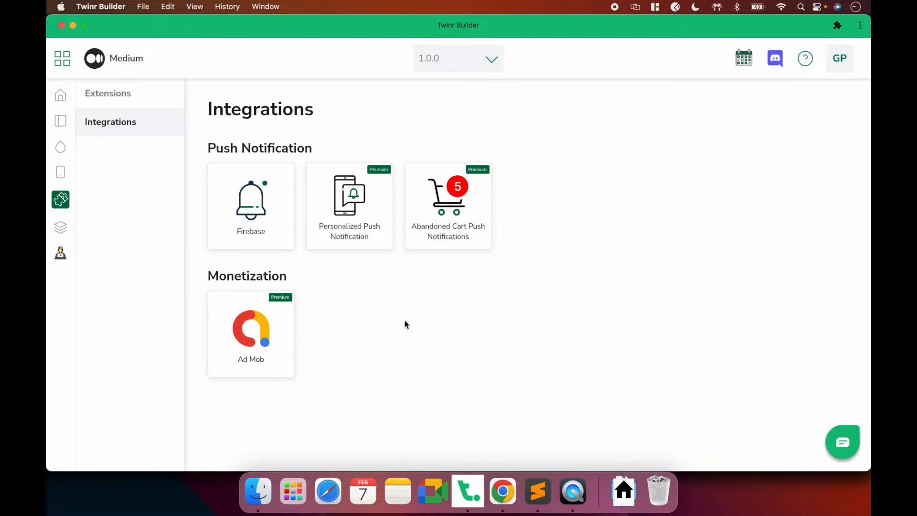
# Open the Ad Mob card and switch on Enable Ad Mob to reveal the App ID fields
pyautogui.click(281, 338)
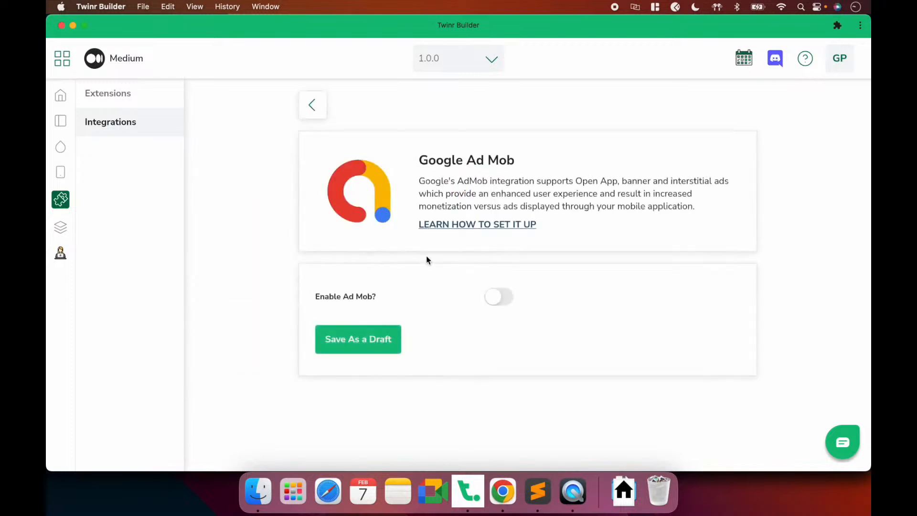
pyautogui.click(504, 307)
pyautogui.scroll(-3, 505, 308)
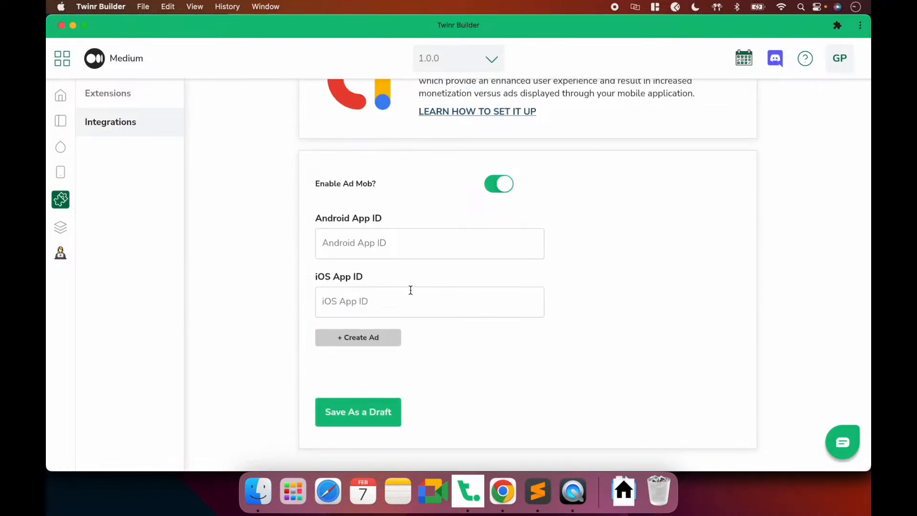
pyautogui.scroll(2, 411, 290)
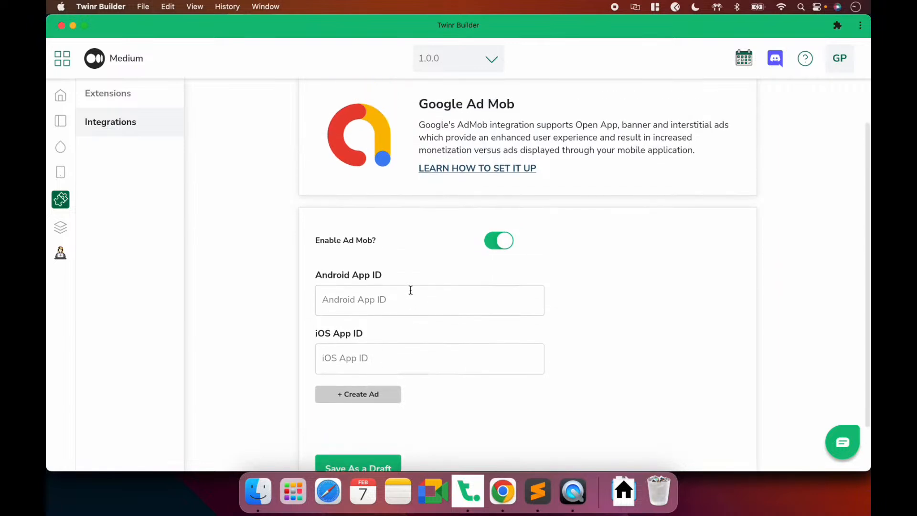
pyautogui.scroll(-2, 411, 290)
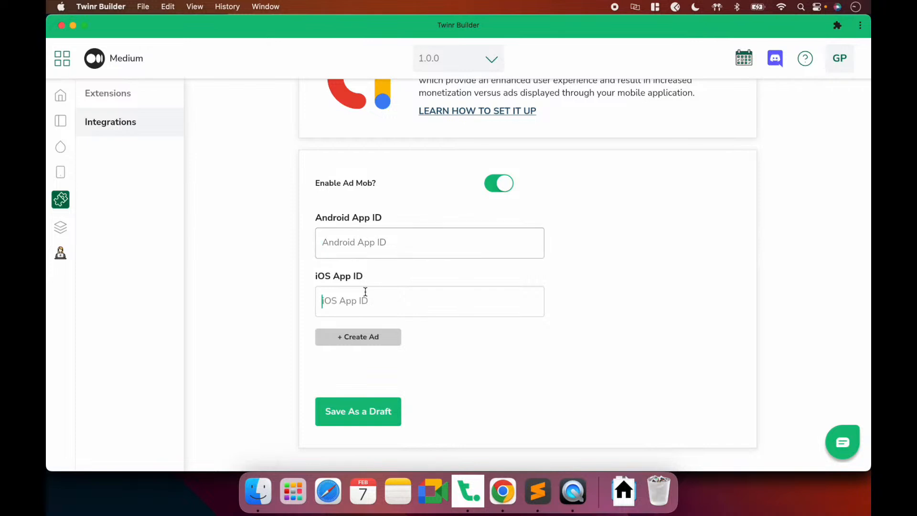
pyautogui.click(503, 492)
# Search 'google admob' in a new Chrome tab and open the AdMob home page result
pyautogui.click(314, 30)
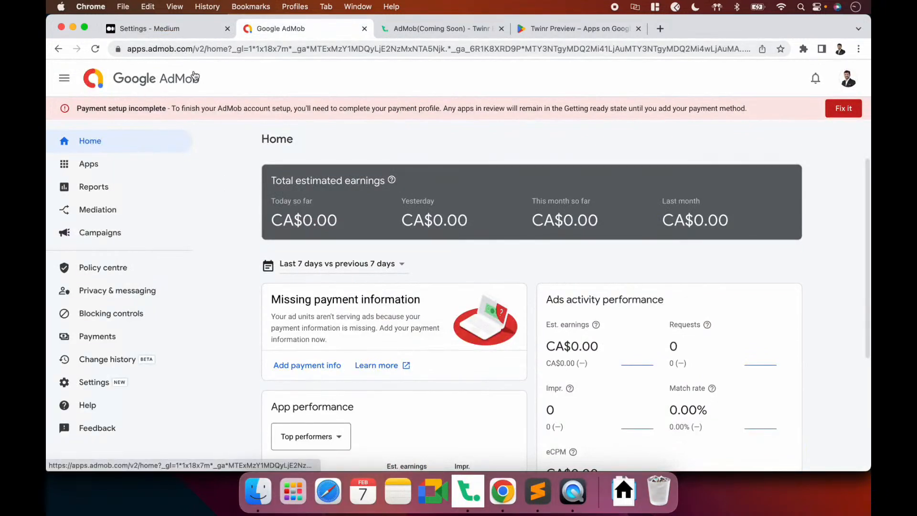
pyautogui.press('super+t')
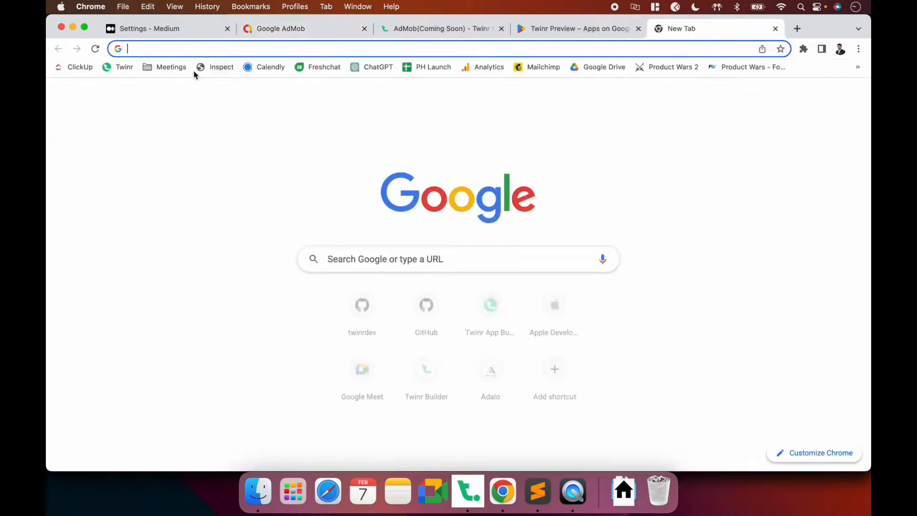
pyautogui.write('apps')
pyautogui.press('BackSpace')
pyautogui.press('BackSpace')
pyautogui.press('BackSpace')
pyautogui.press('BackSpace')
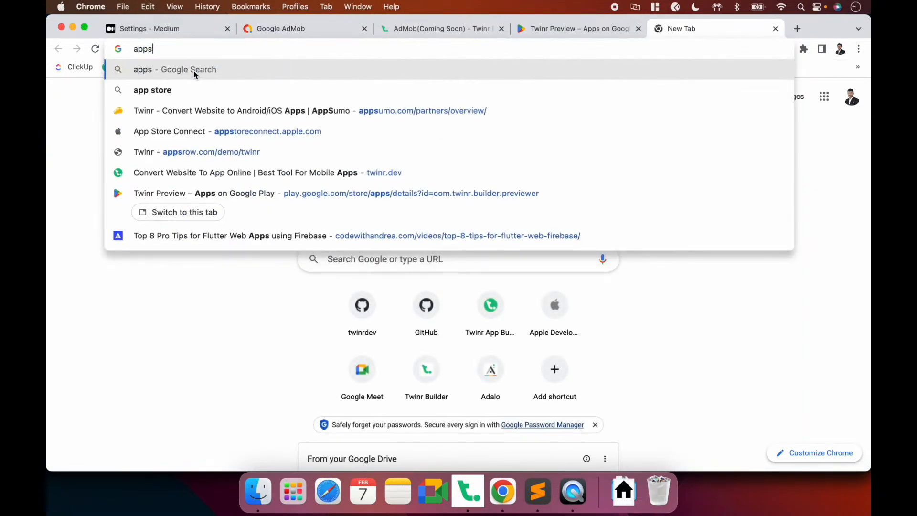
pyautogui.press('Up')
pyautogui.press('Up')
pyautogui.press('Up')
pyautogui.press('Up')
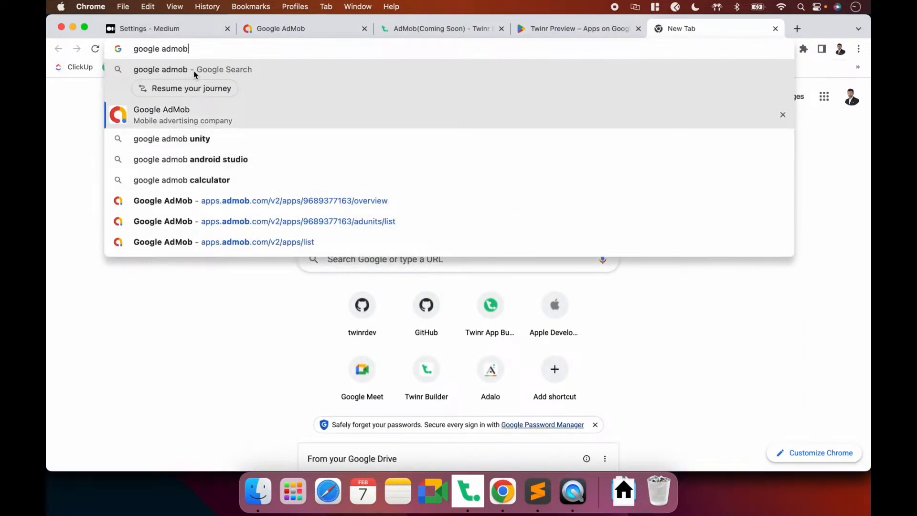
pyautogui.press('Return')
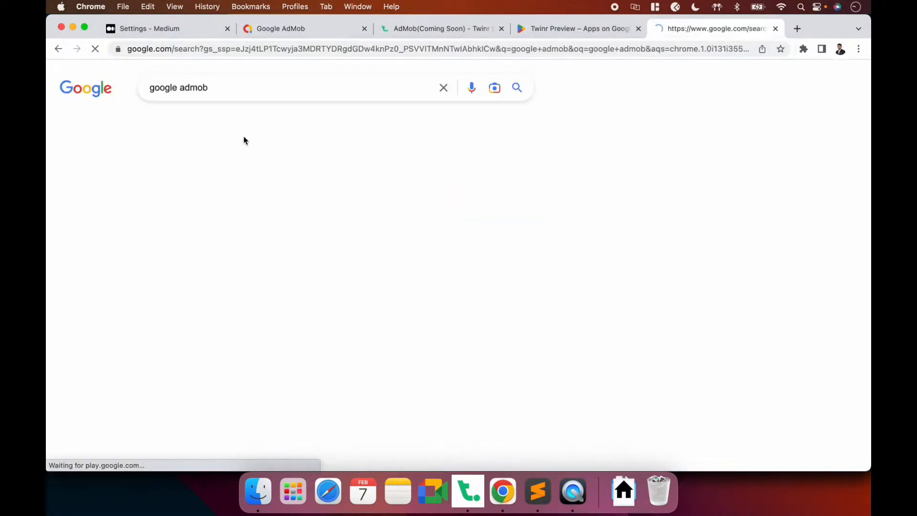
pyautogui.click(268, 189)
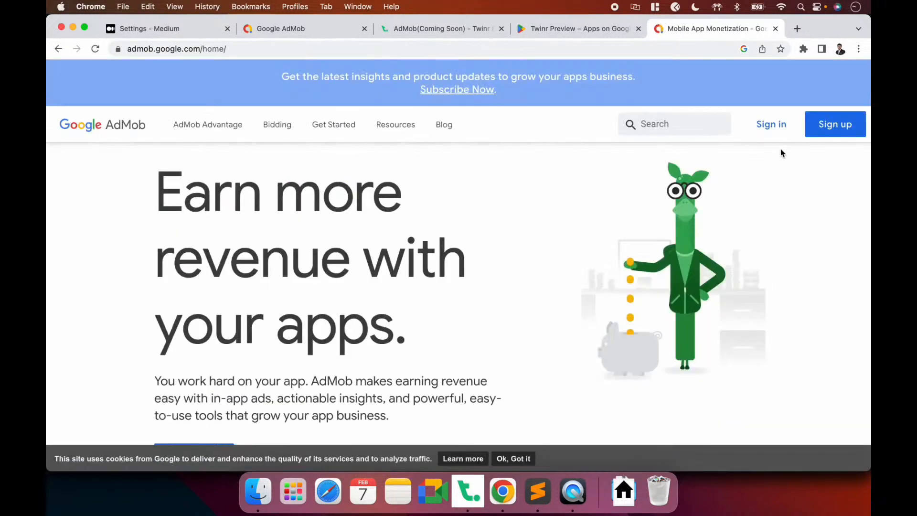
# Sign in to the AdMob console and close the older AdMob and marketing tabs
pyautogui.click(771, 125)
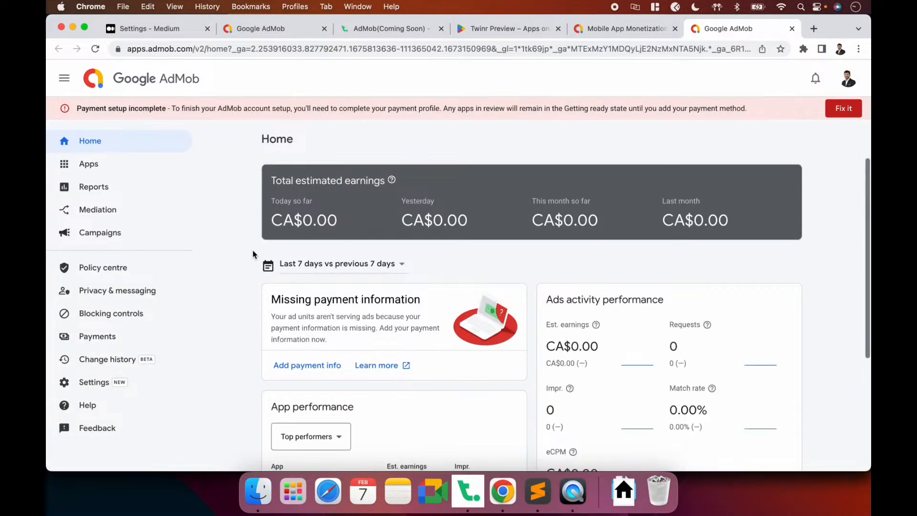
pyautogui.click(325, 28)
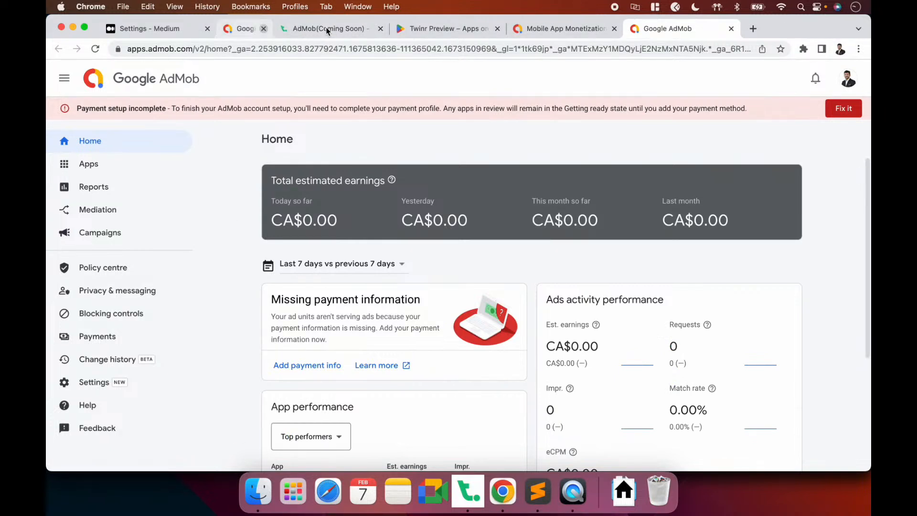
pyautogui.click(558, 28)
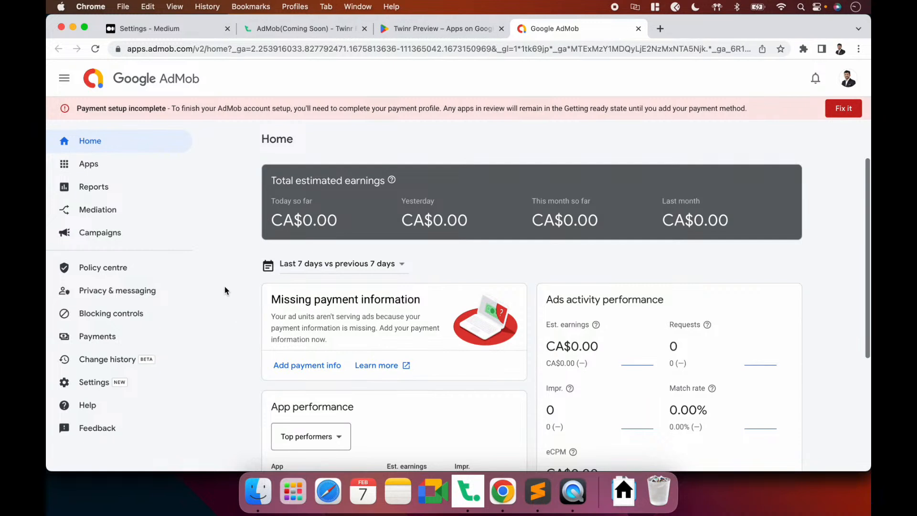
pyautogui.moveTo(88, 165)
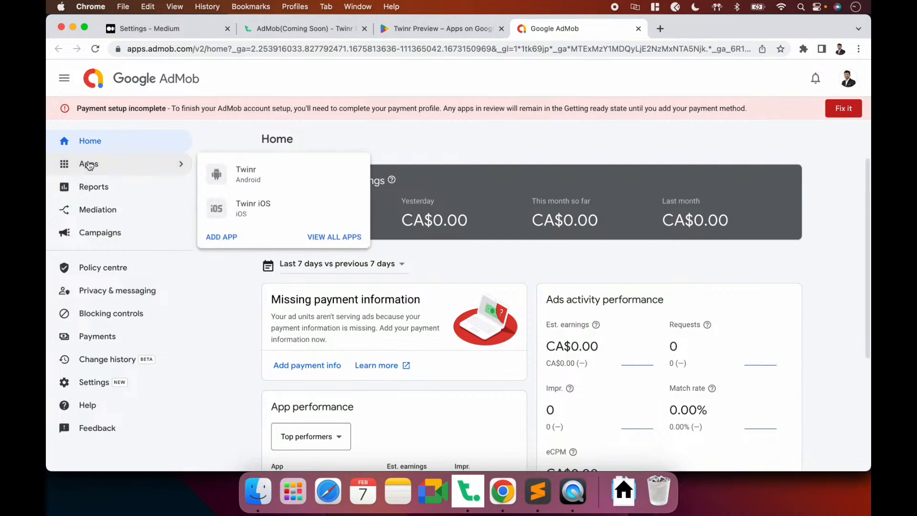
# Add an Android app named Medium to AdMob, marked as not on a supported store
pyautogui.click(222, 239)
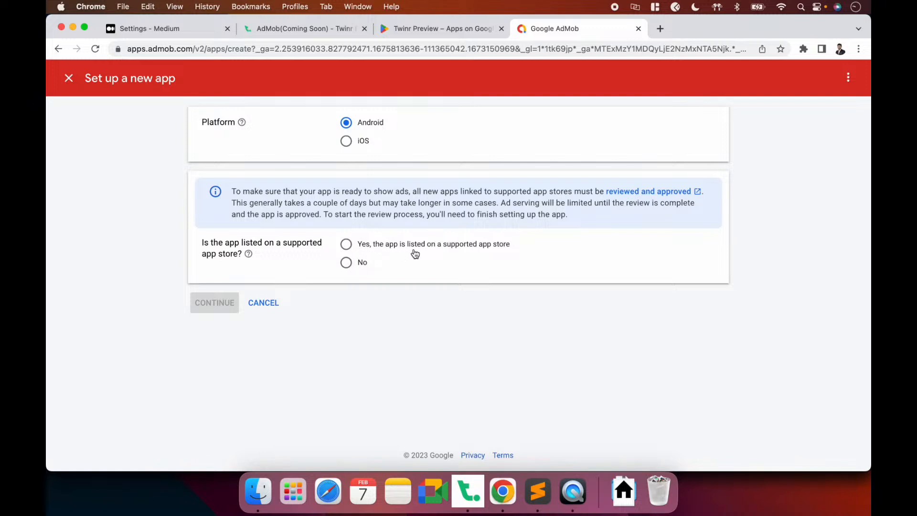
pyautogui.click(362, 247)
pyautogui.click(351, 265)
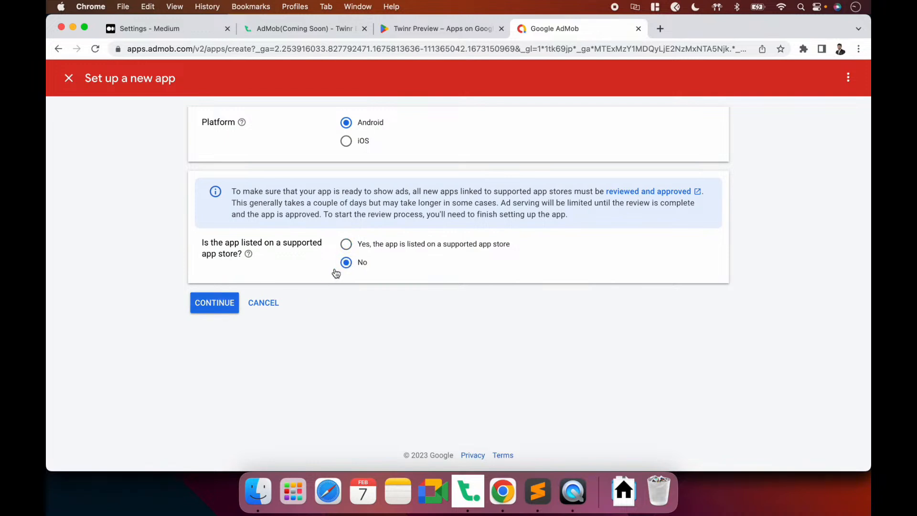
pyautogui.click(222, 303)
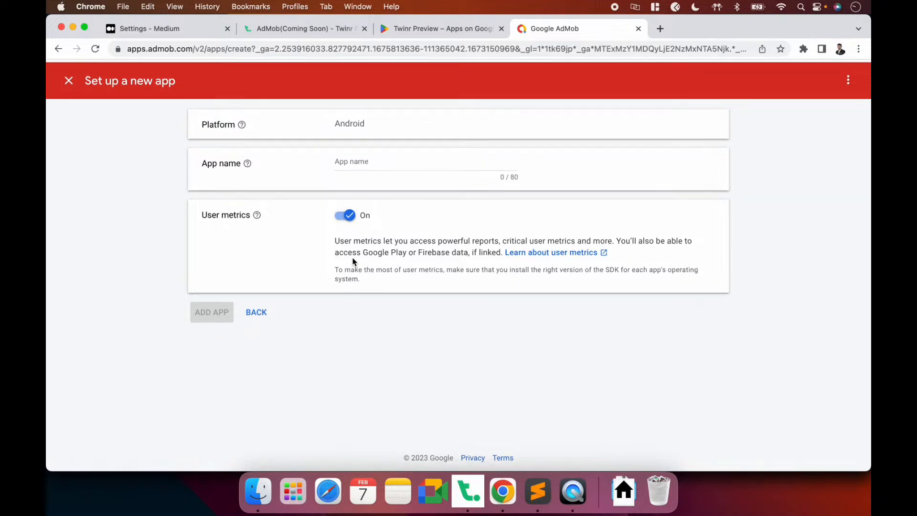
pyautogui.click(385, 156)
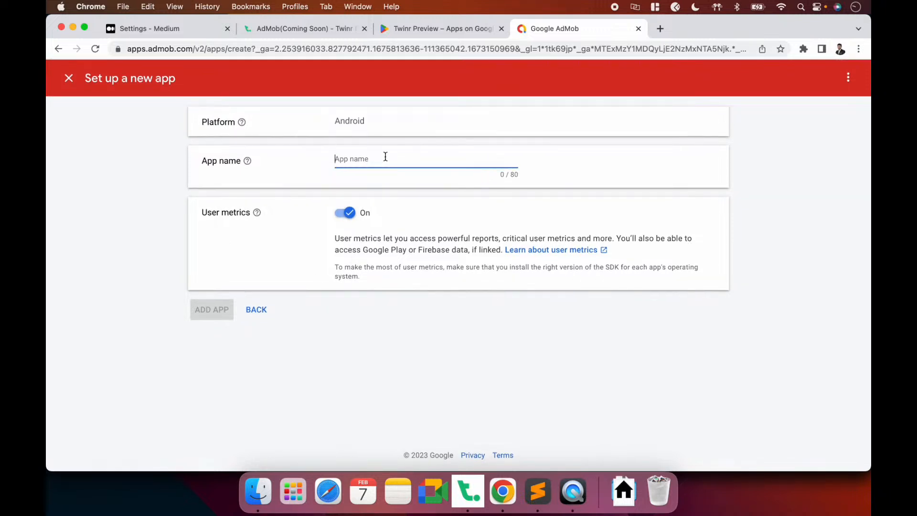
pyautogui.write('Medium')
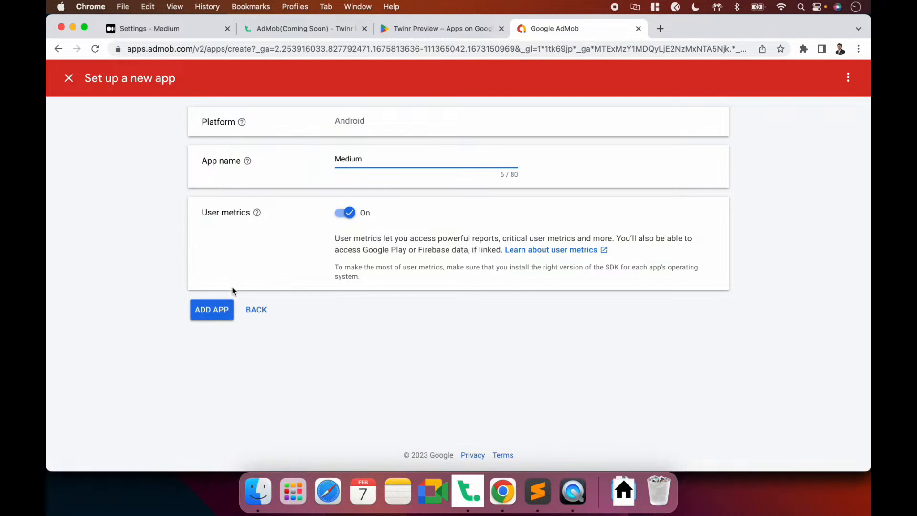
pyautogui.click(219, 311)
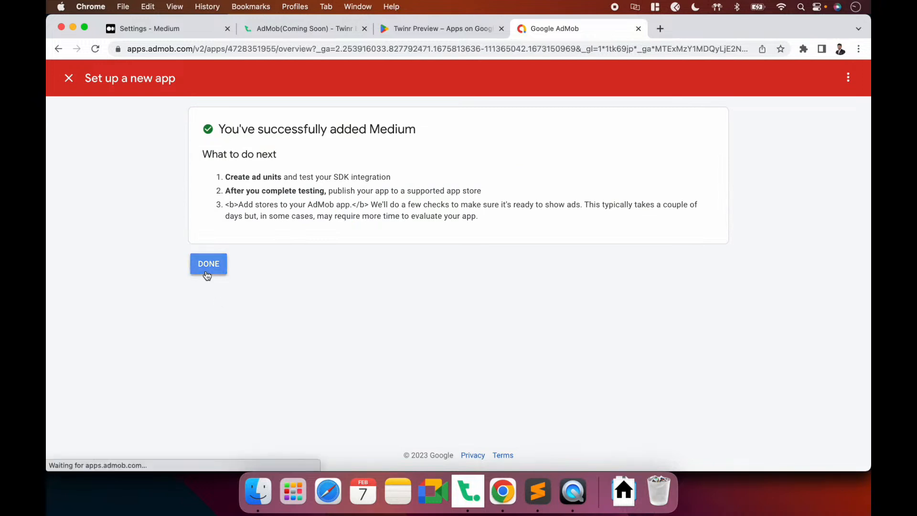
pyautogui.click(206, 271)
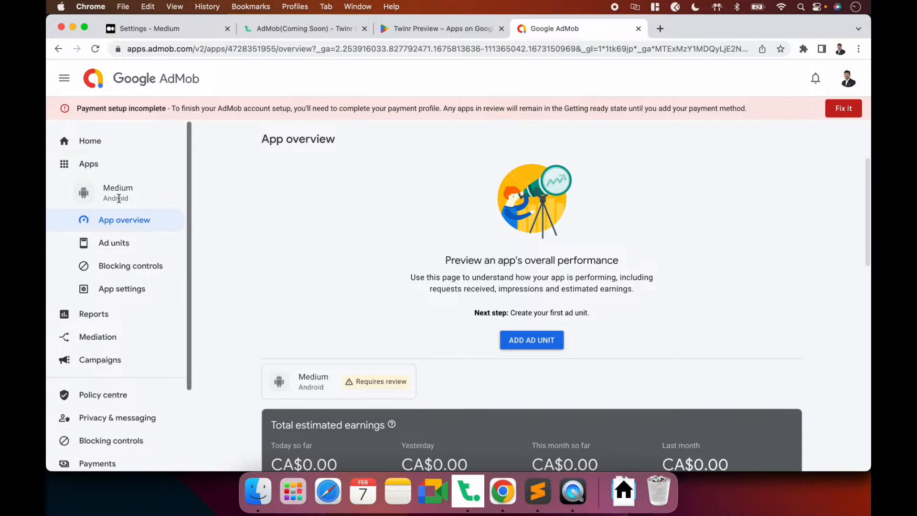
# Copy Medium's App ID from All Apps and paste it into Twinr's Android App ID field
pyautogui.click(177, 163)
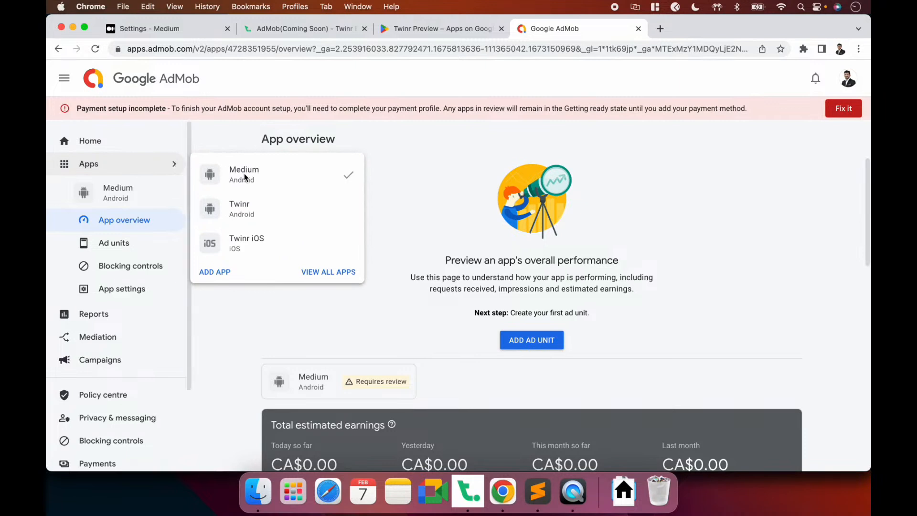
pyautogui.click(328, 272)
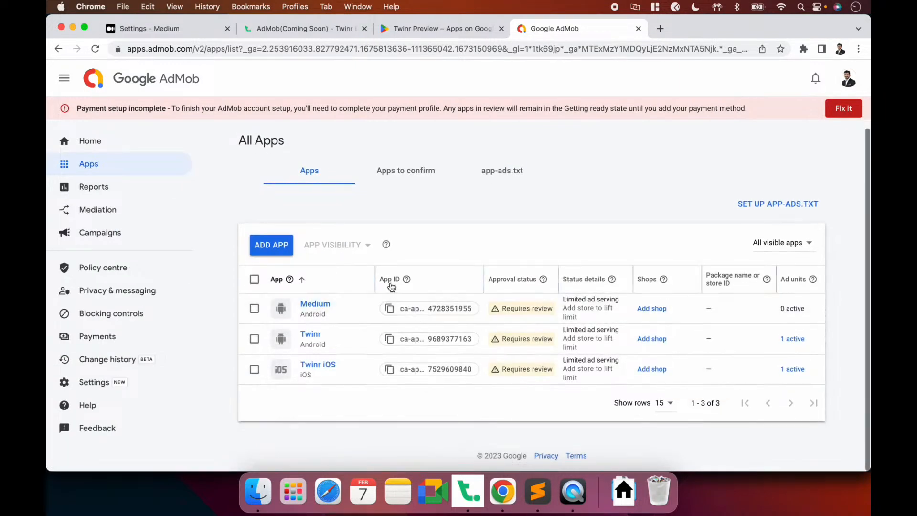
pyautogui.click(391, 309)
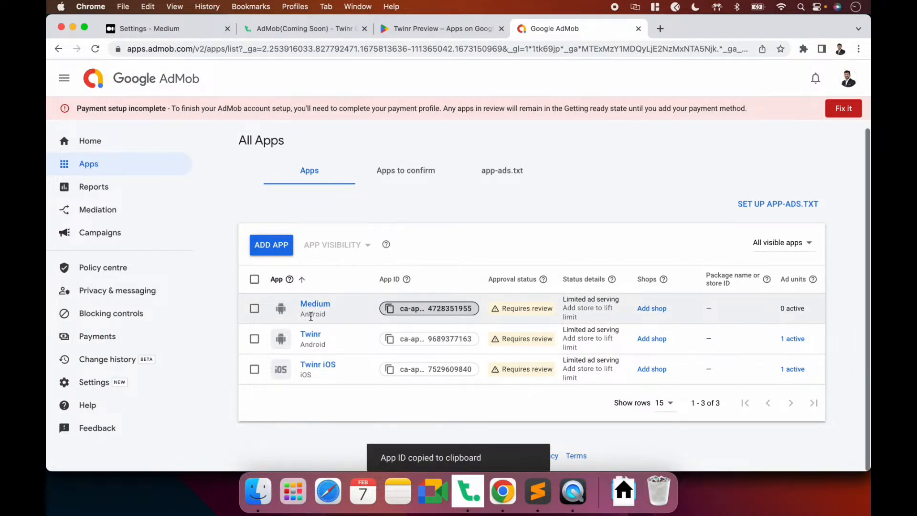
pyautogui.press('super+Tab')
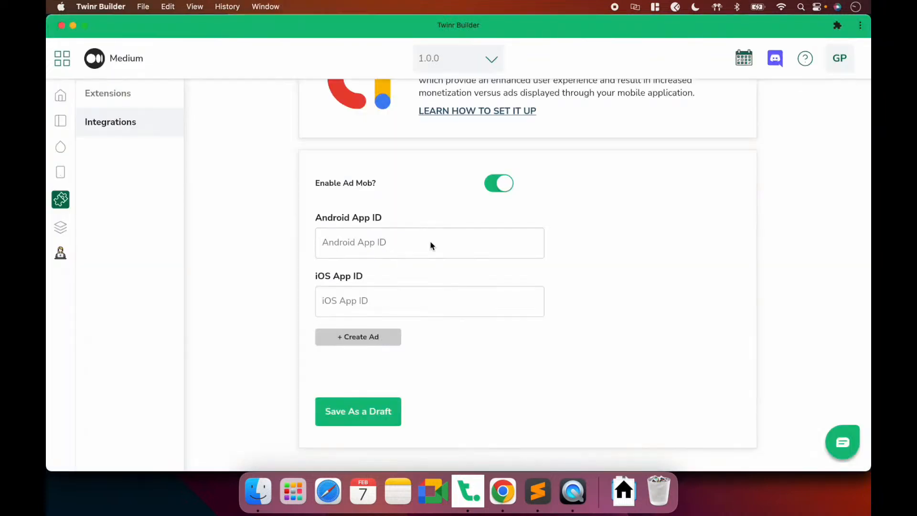
pyautogui.click(372, 237)
pyautogui.press('super+v')
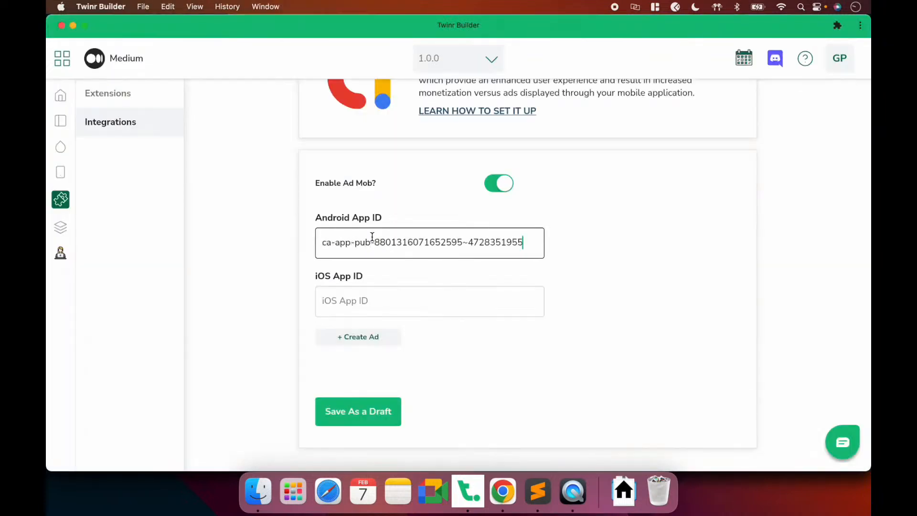
pyautogui.press('super+Tab')
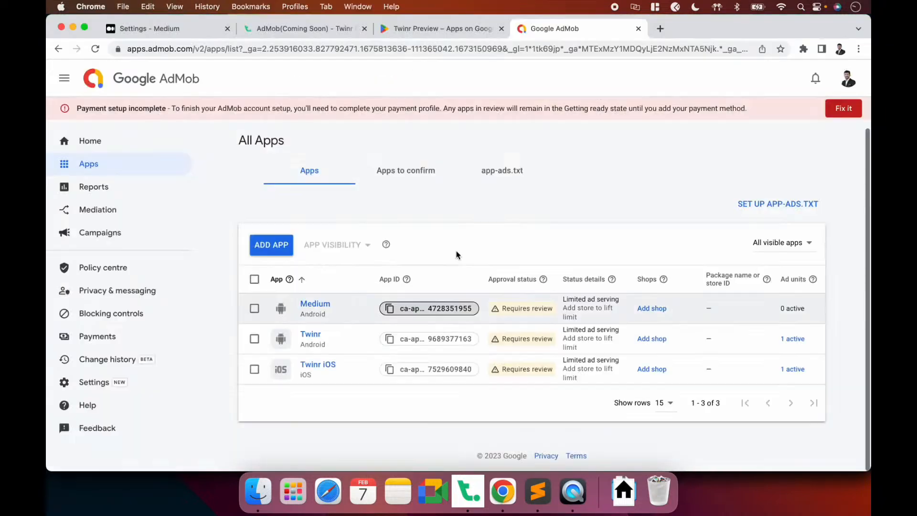
# Add an iOS app named Medium to AdMob, marked as not listed on a store
pyautogui.click(275, 248)
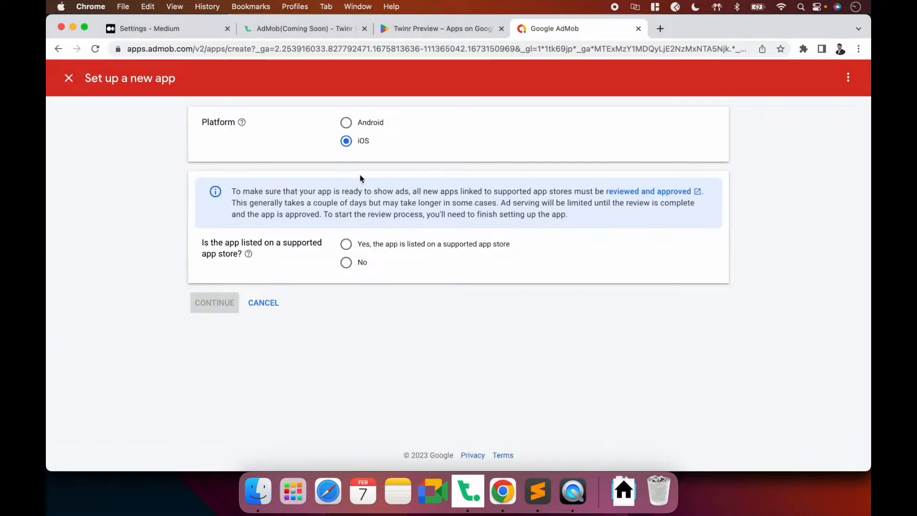
pyautogui.click(350, 264)
pyautogui.click(205, 308)
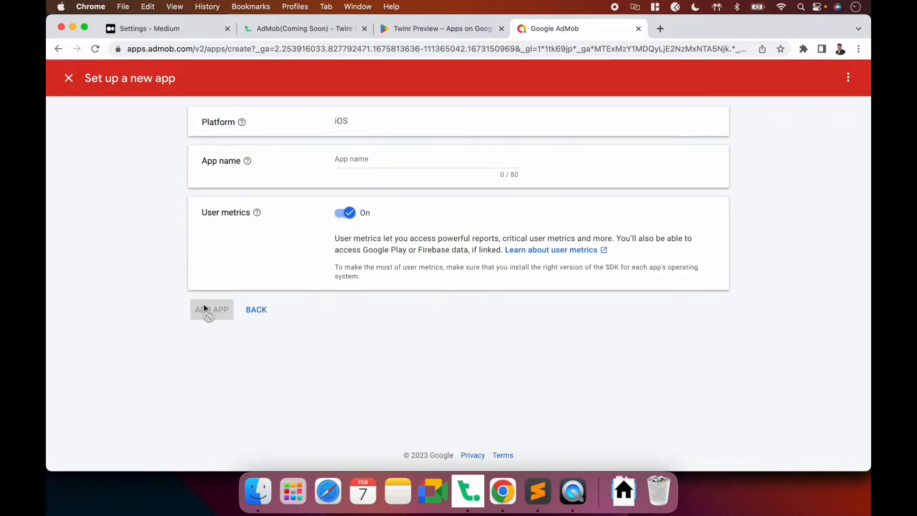
pyautogui.write('Medium')
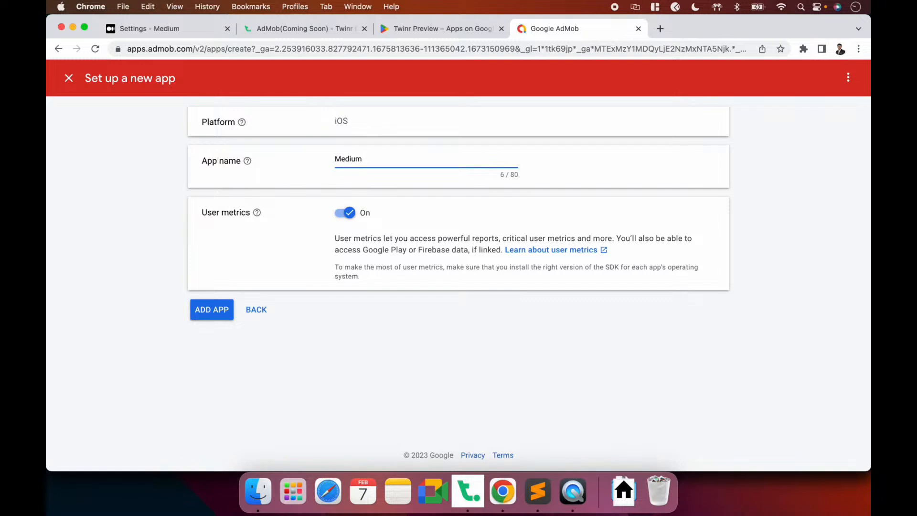
pyautogui.click(208, 313)
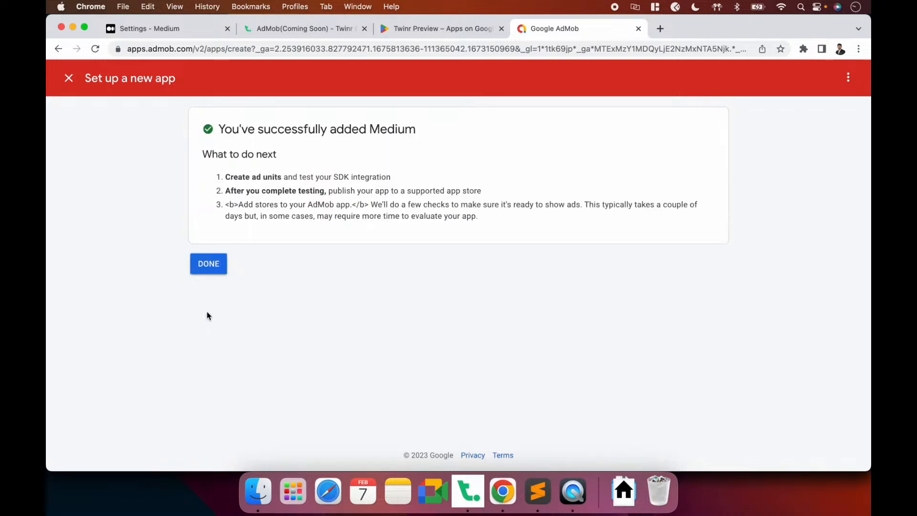
pyautogui.click(207, 267)
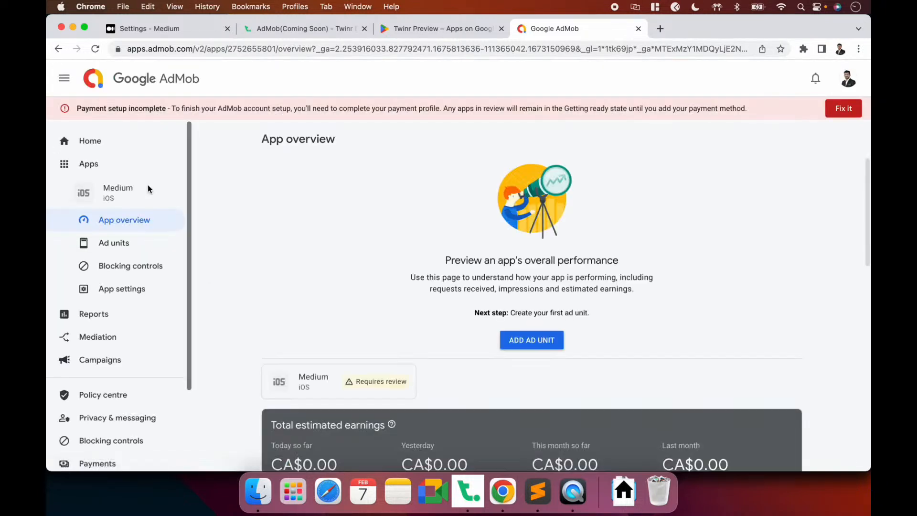
# Copy the Medium iOS App ID from the all-apps table
pyautogui.click(160, 164)
pyautogui.click(316, 353)
pyautogui.scroll(-2, 358, 330)
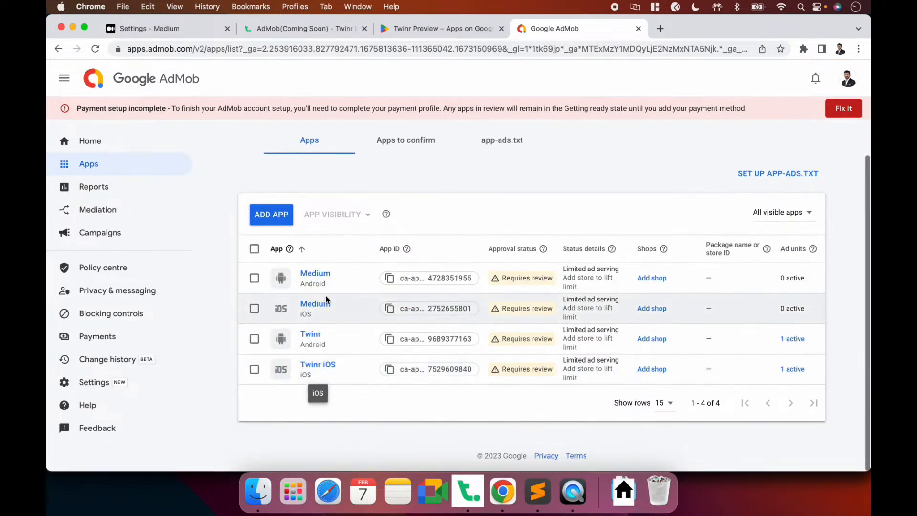
pyautogui.click(436, 309)
pyautogui.press('super+Tab')
# Paste the Medium iOS App ID into Twinr's iOS App ID field
pyautogui.click(359, 309)
pyautogui.press('super+v')
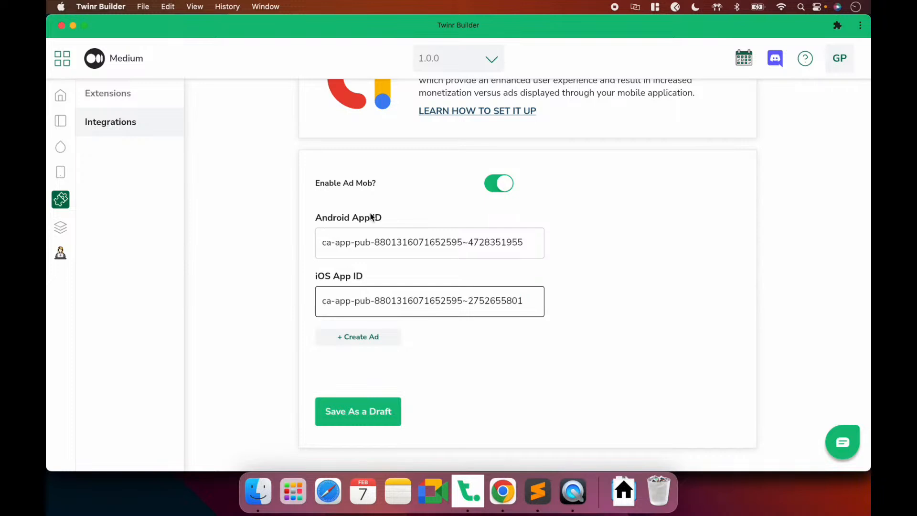
pyautogui.click(421, 264)
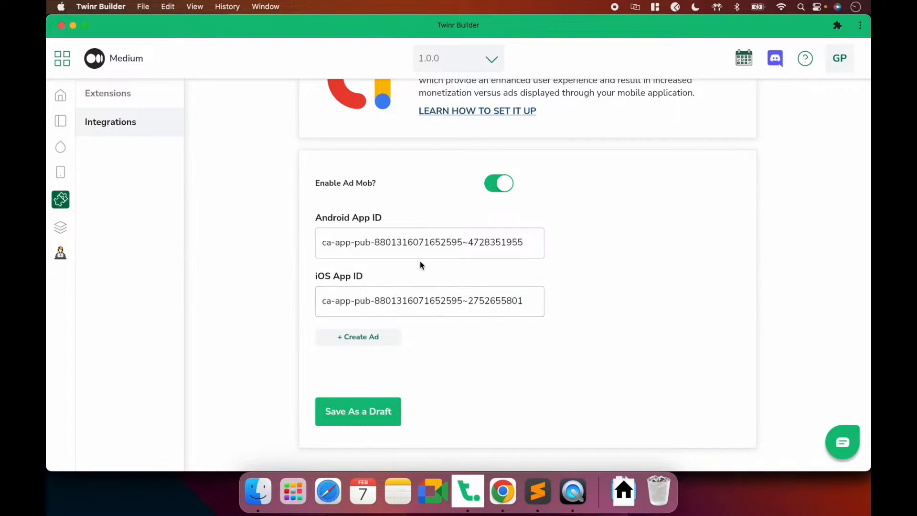
# Look over the Create Ad types (Banner, Interstitial, App Open), then return to AdMob
pyautogui.click(353, 339)
pyautogui.click(460, 352)
pyautogui.click(359, 346)
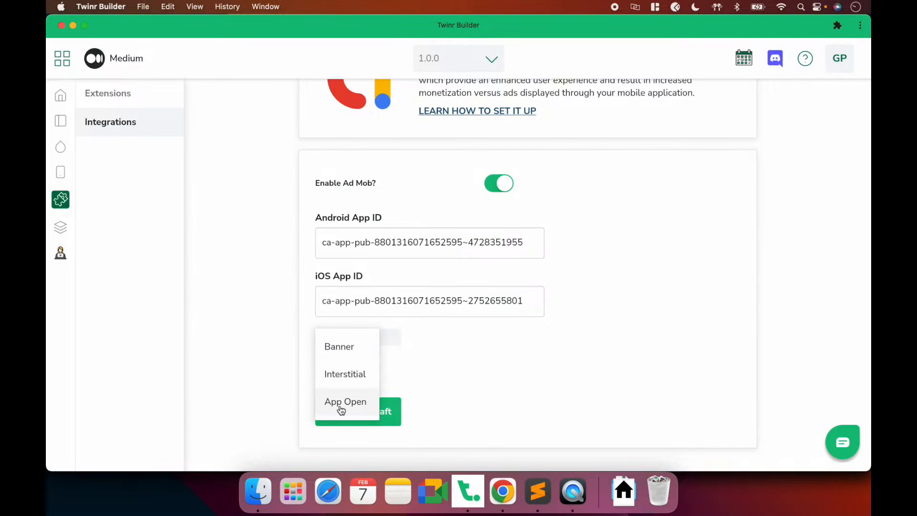
pyautogui.click(437, 348)
pyautogui.click(503, 491)
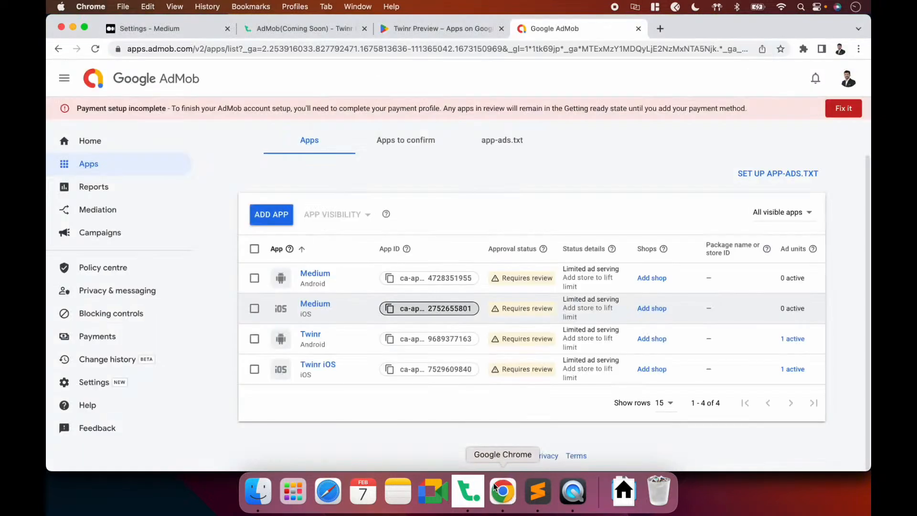
pyautogui.click(304, 30)
pyautogui.scroll(-7, 417, 279)
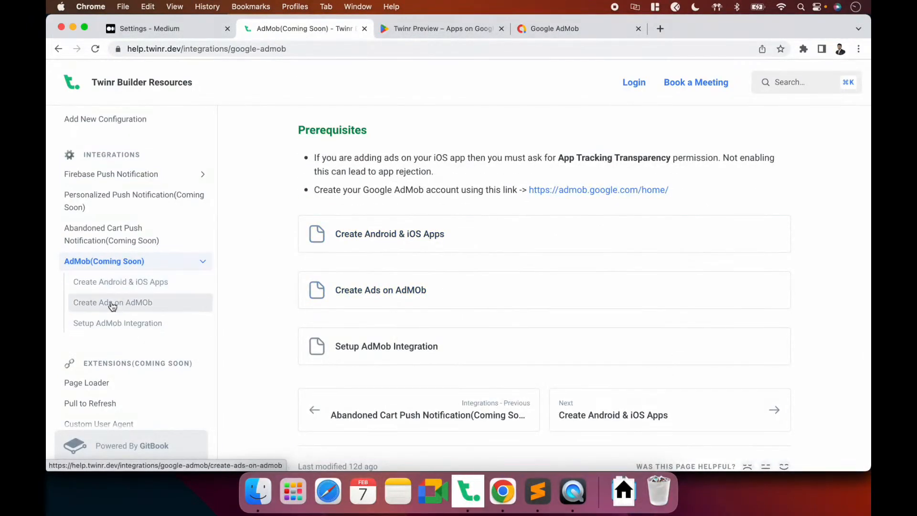
pyautogui.click(112, 305)
pyautogui.click(115, 325)
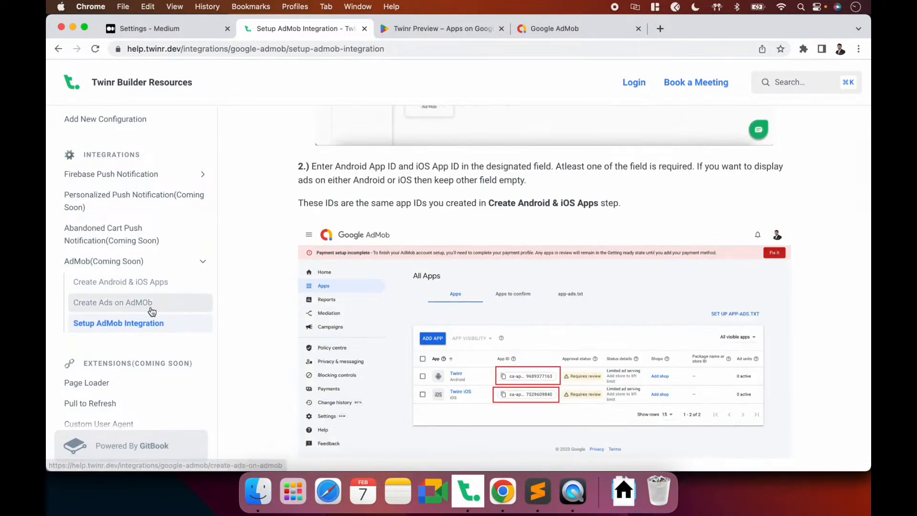
pyautogui.click(151, 309)
pyautogui.scroll(-10, 381, 325)
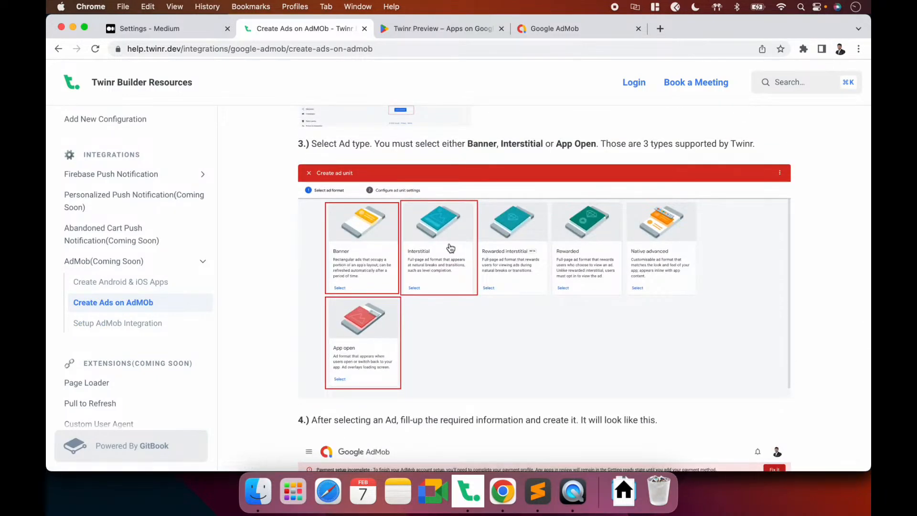
pyautogui.scroll(-10, 385, 288)
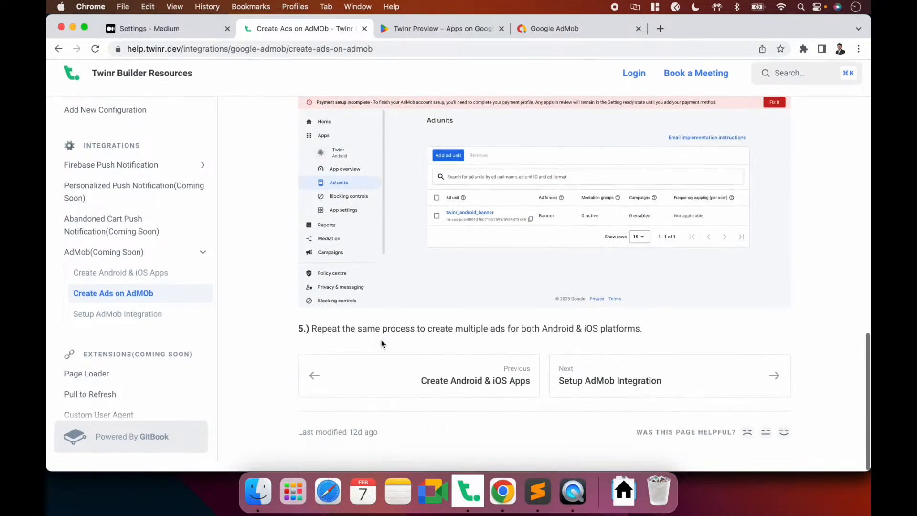
pyautogui.click(134, 323)
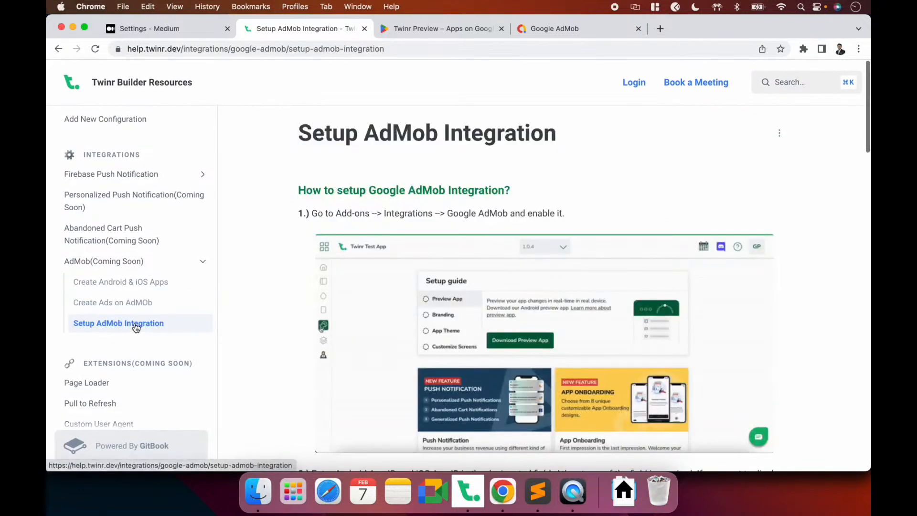
pyautogui.click(125, 281)
pyautogui.click(105, 261)
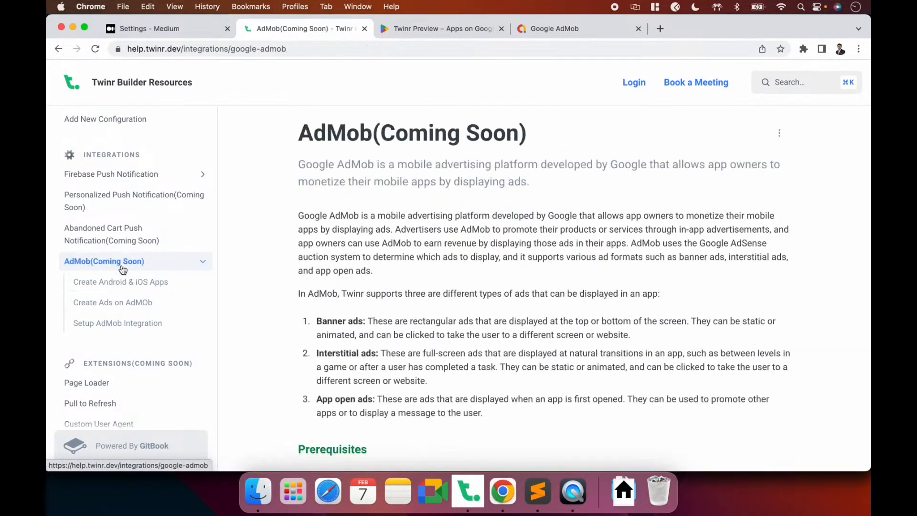
pyautogui.scroll(-6, 464, 333)
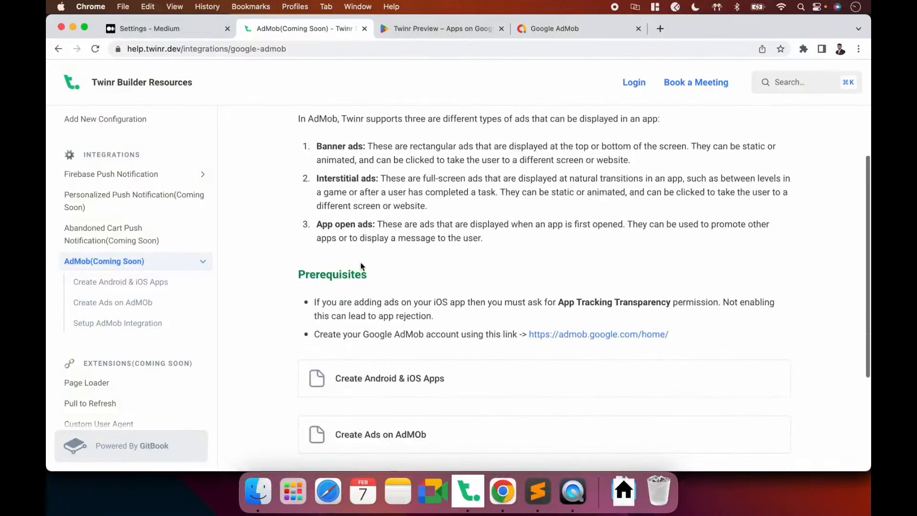
pyautogui.scroll(1, 457, 289)
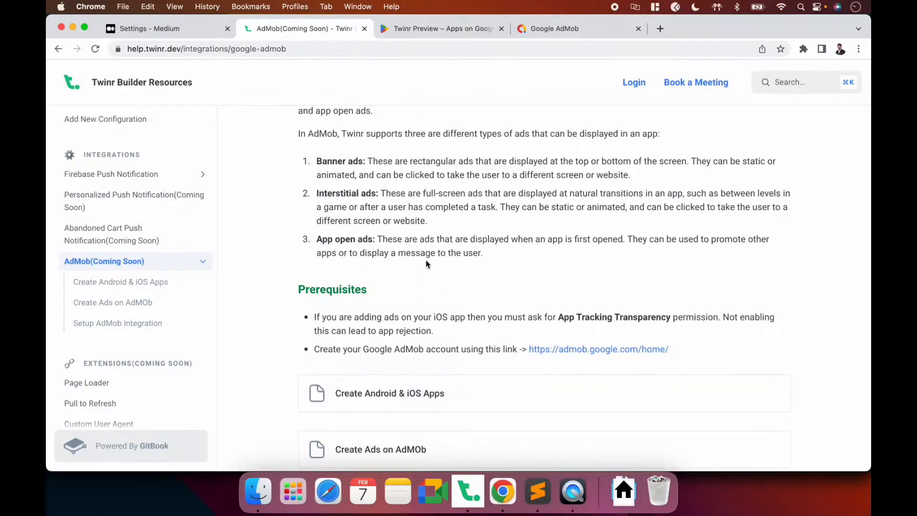
pyautogui.scroll(4, 428, 263)
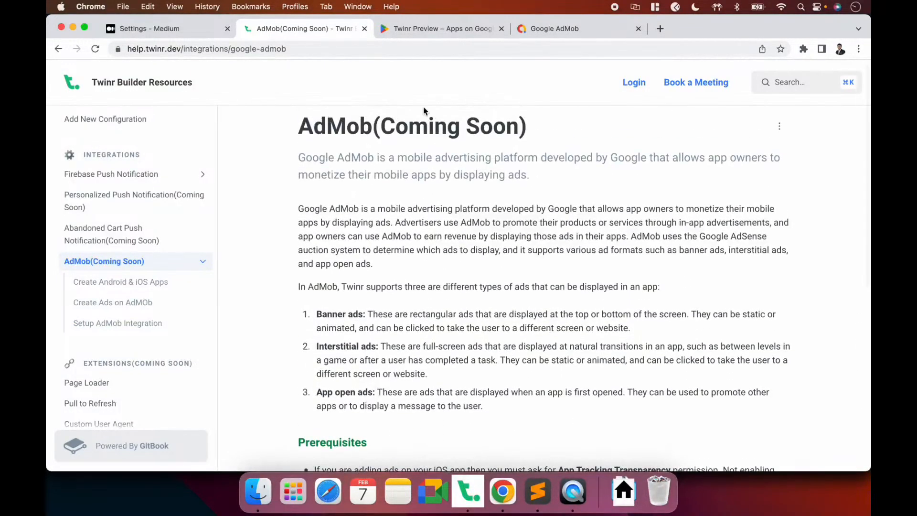
pyautogui.click(551, 33)
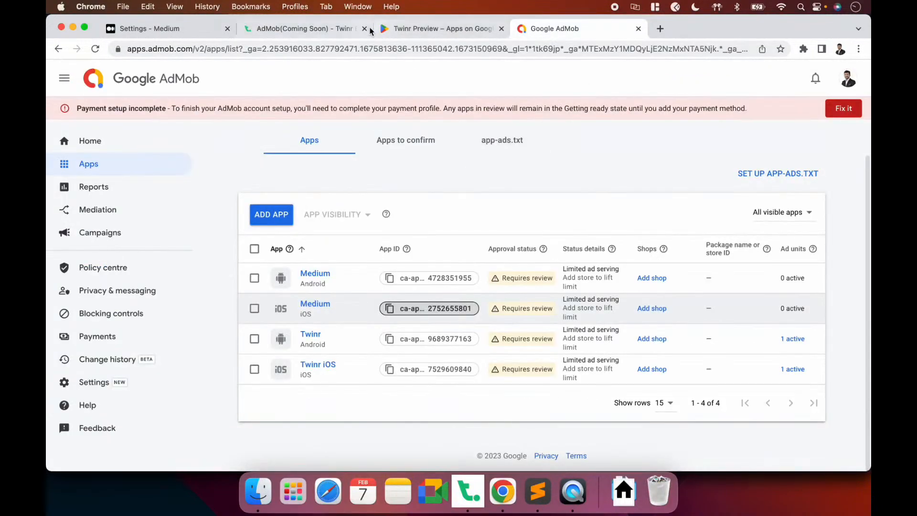
pyautogui.click(414, 30)
pyautogui.click(302, 30)
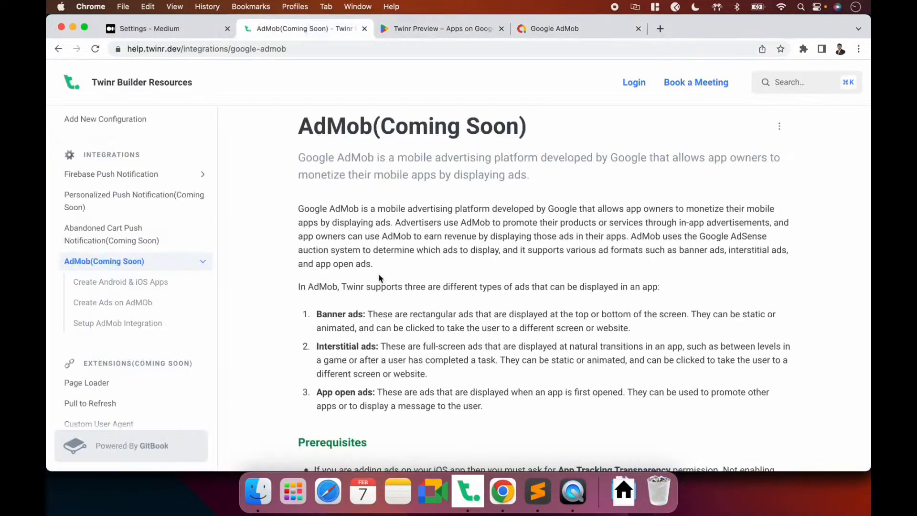
pyautogui.scroll(-8, 380, 278)
pyautogui.scroll(8, 380, 278)
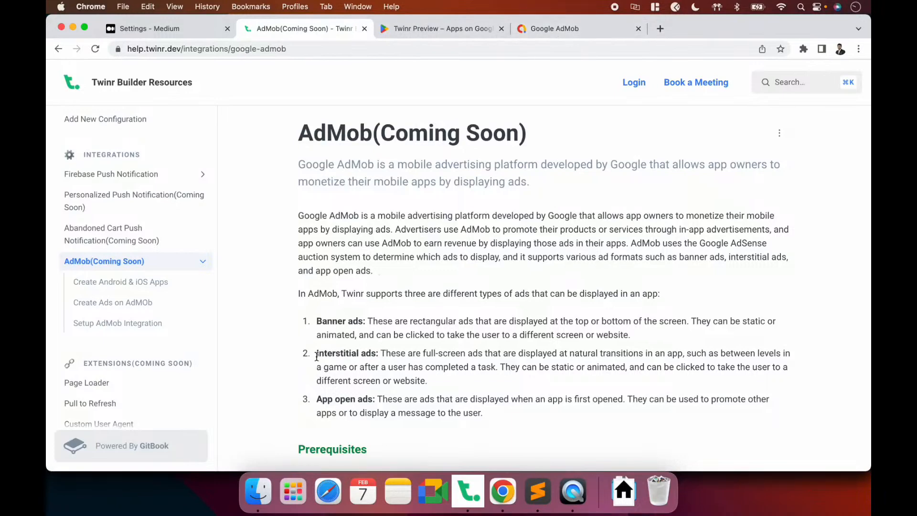
pyautogui.click(543, 28)
pyautogui.moveTo(405, 252)
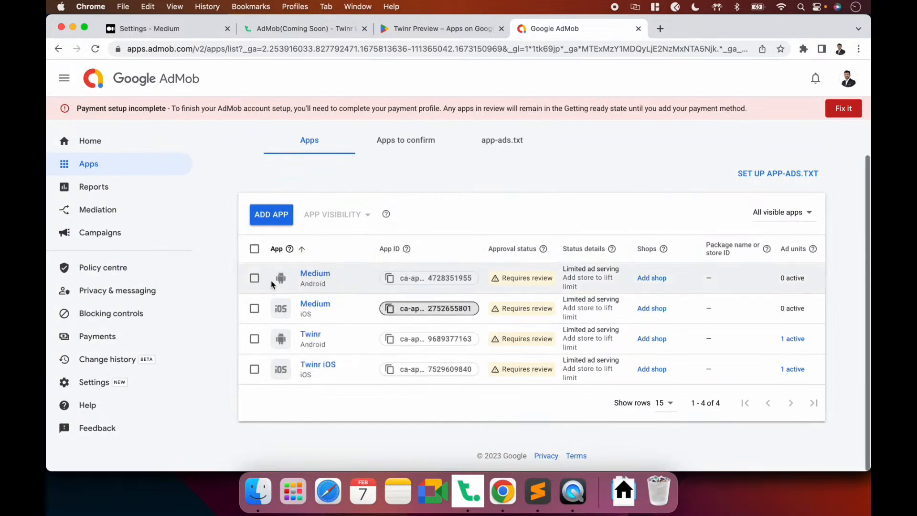
# Start a new Banner ad unit for the Medium Android app in AdMob
pyautogui.click(323, 273)
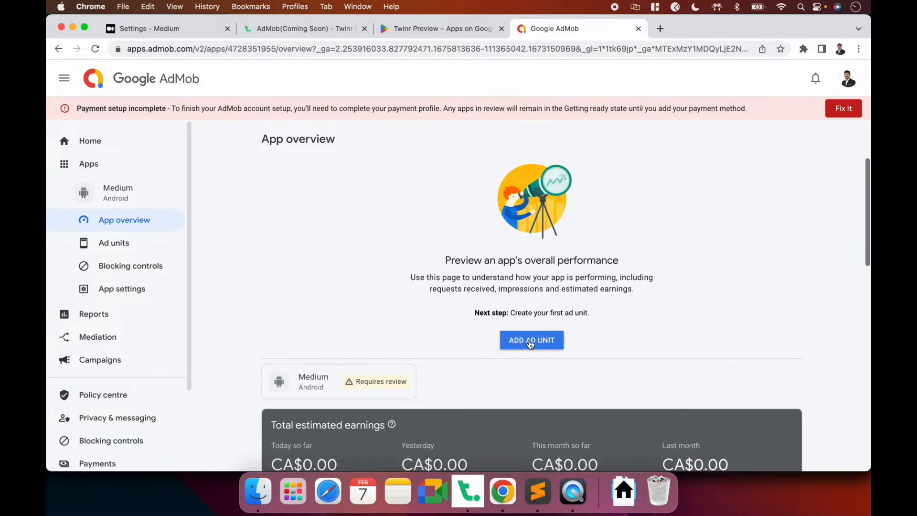
pyautogui.click(519, 344)
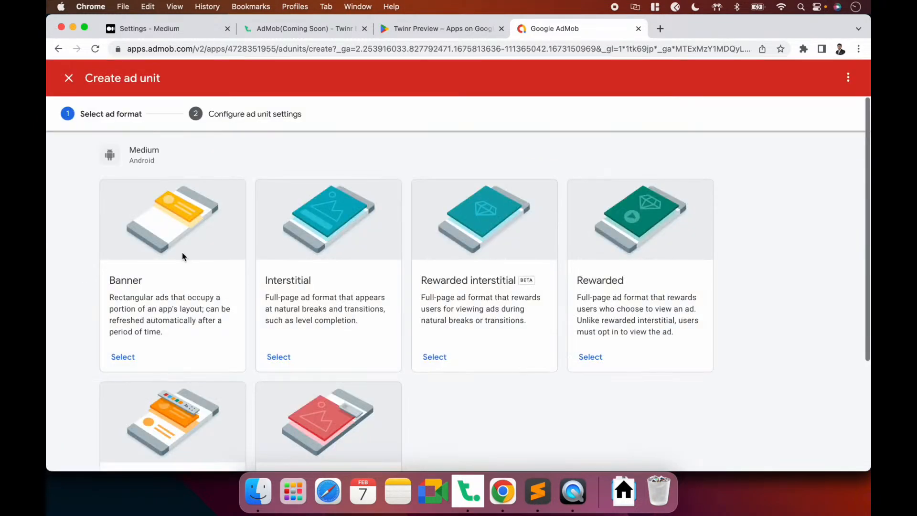
pyautogui.click(121, 356)
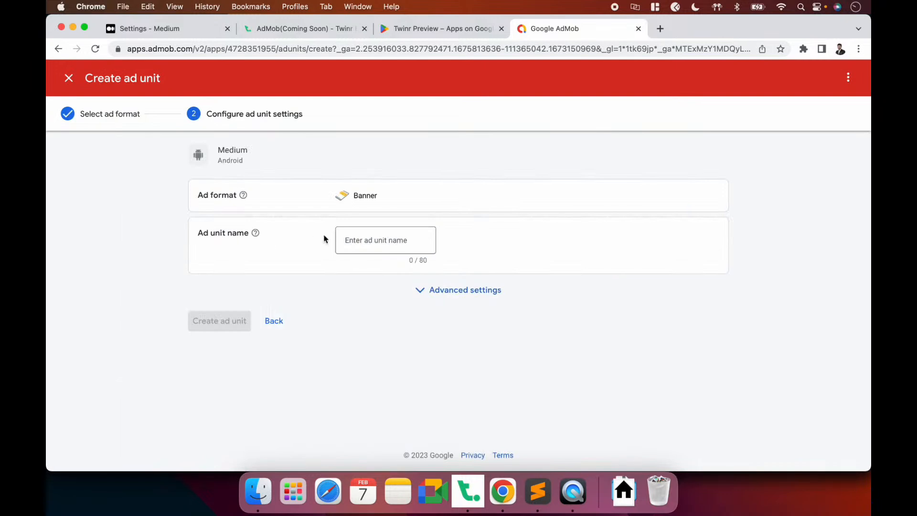
# Name the unit Medium-Android-banner, create it, and copy its ad unit ID
pyautogui.click(346, 240)
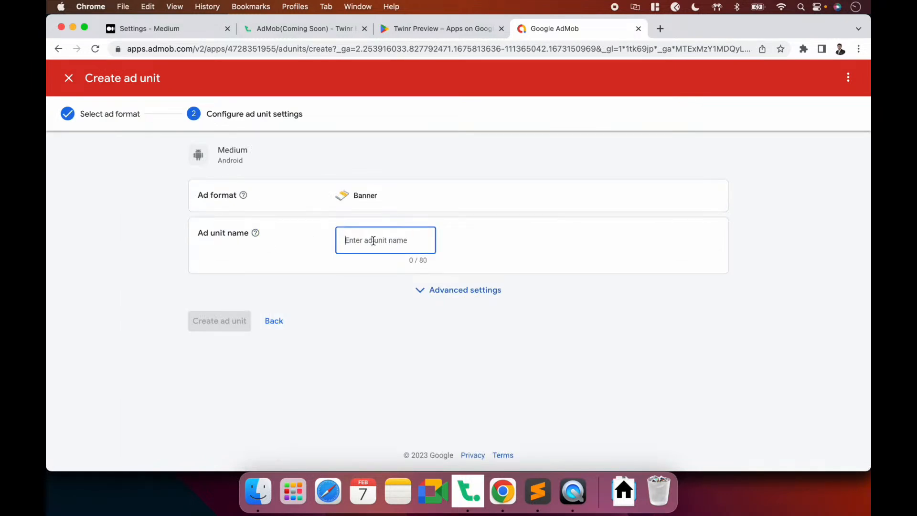
pyautogui.write('M')
pyautogui.press('BackSpace')
pyautogui.write('Medium-Android-banner')
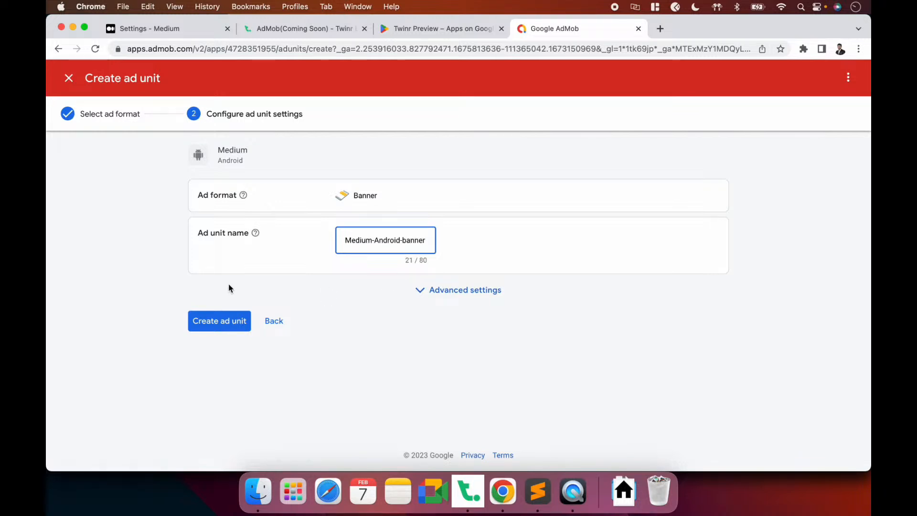
pyautogui.click(215, 329)
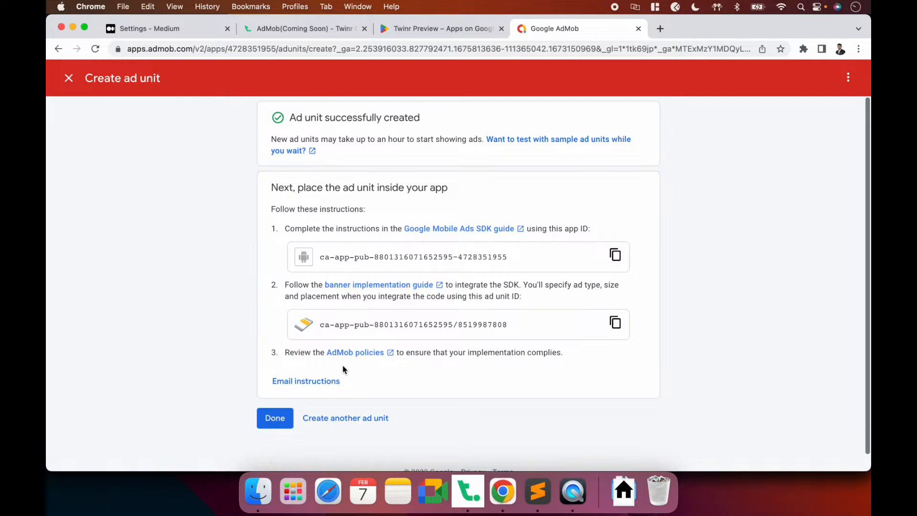
pyautogui.click(273, 425)
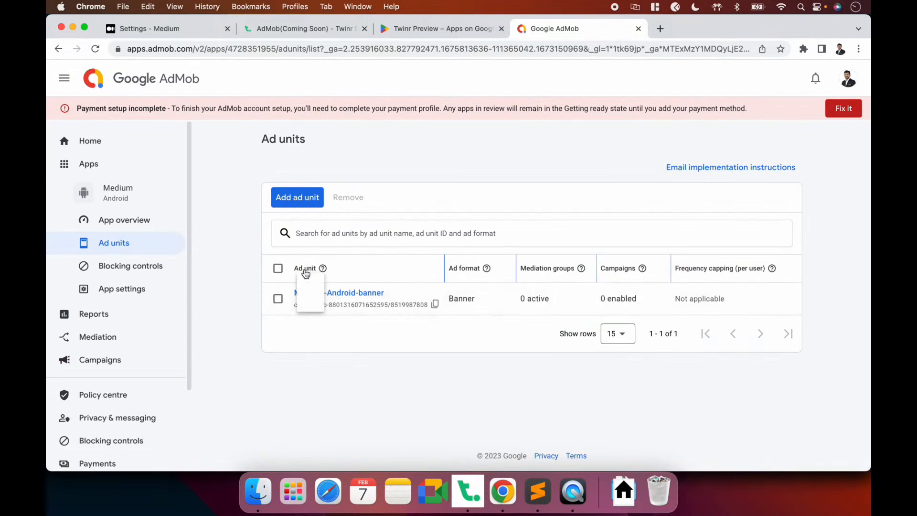
pyautogui.click(435, 306)
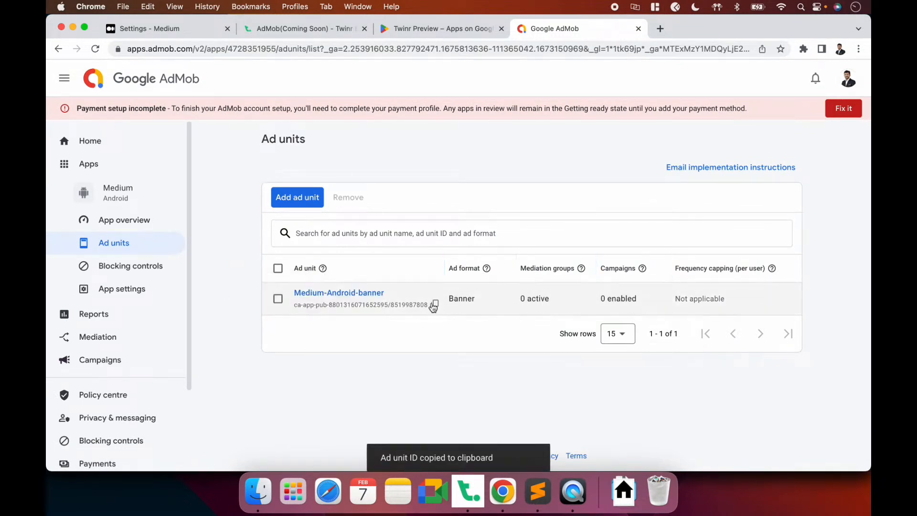
# Create a new Twinr banner ad and paste the copied ID into Android Ad Unit ID
pyautogui.press('super+Tab')
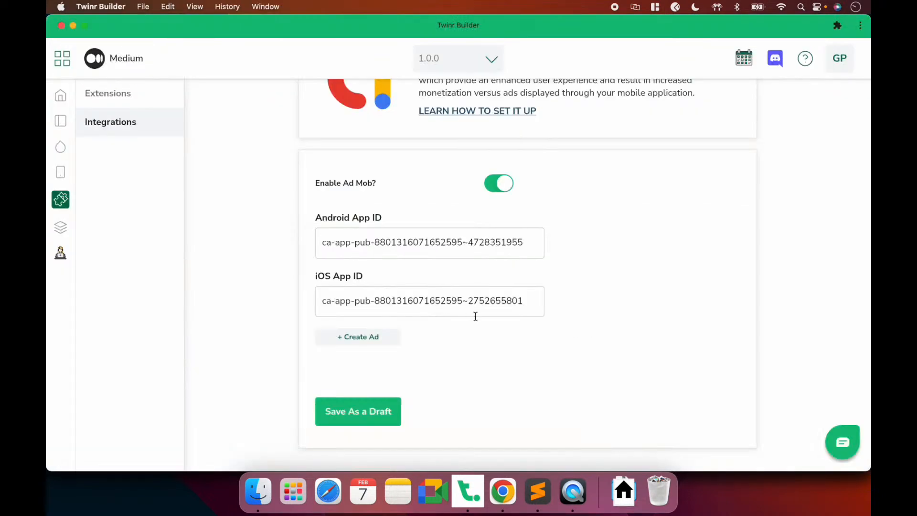
pyautogui.click(359, 338)
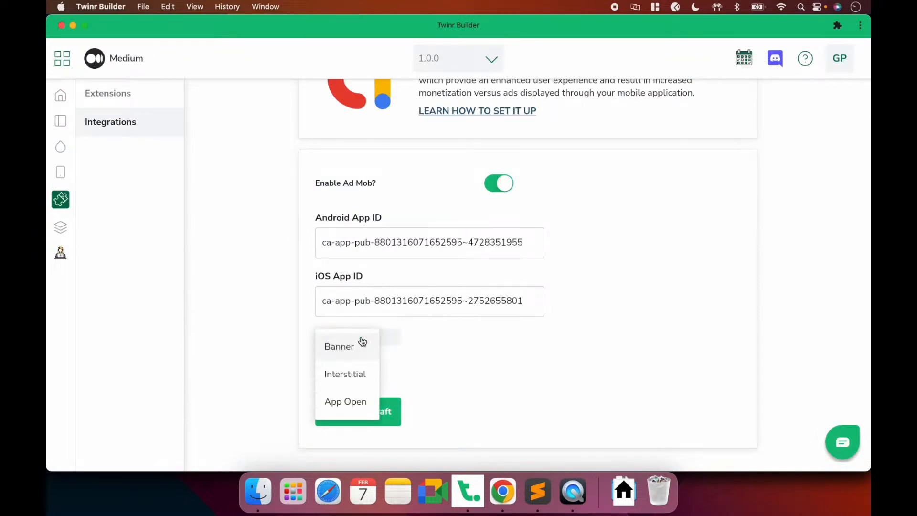
pyautogui.click(345, 349)
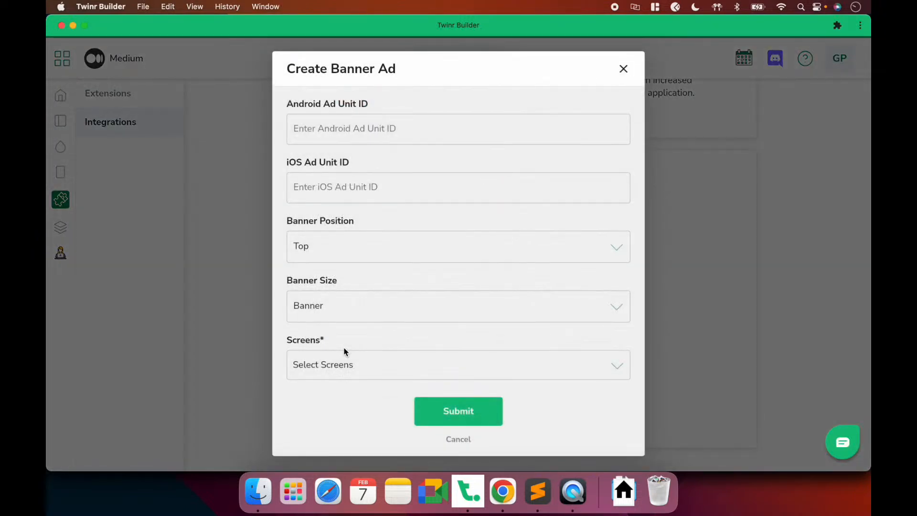
pyautogui.press('super+Tab')
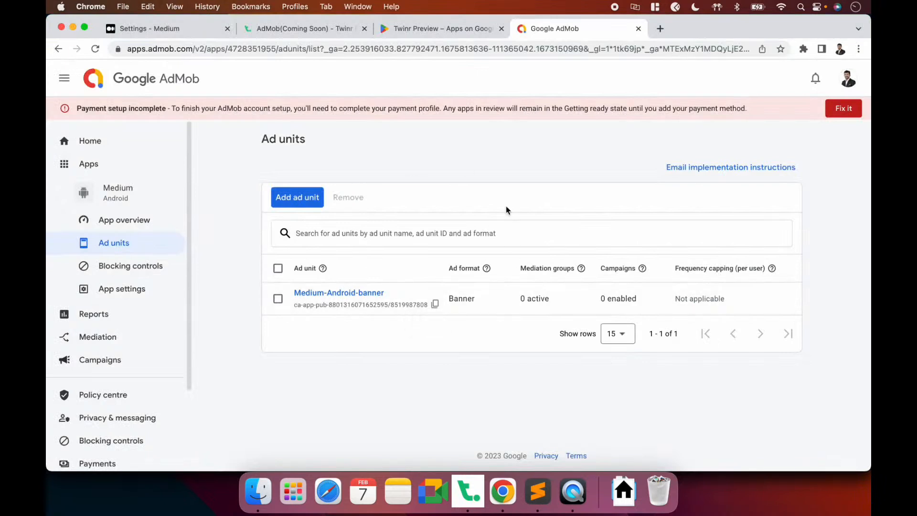
pyautogui.press('super+Tab')
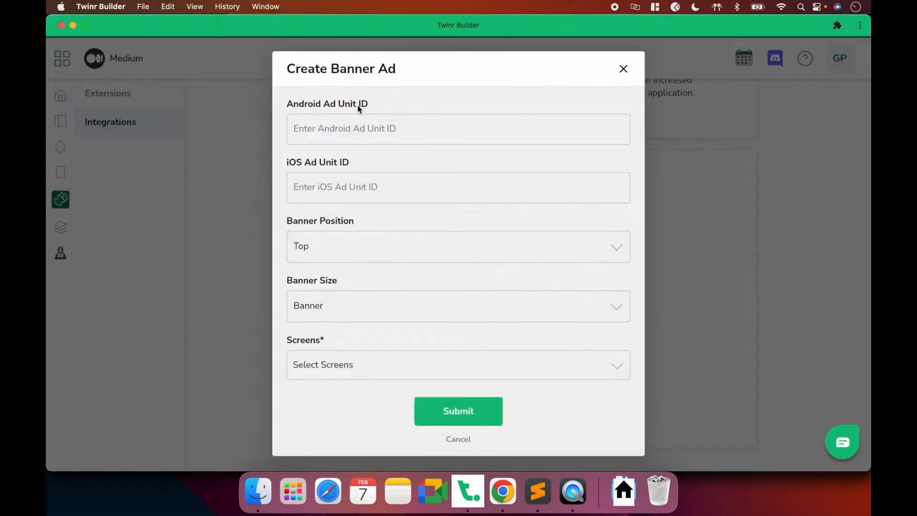
pyautogui.click(358, 129)
pyautogui.press('super+v')
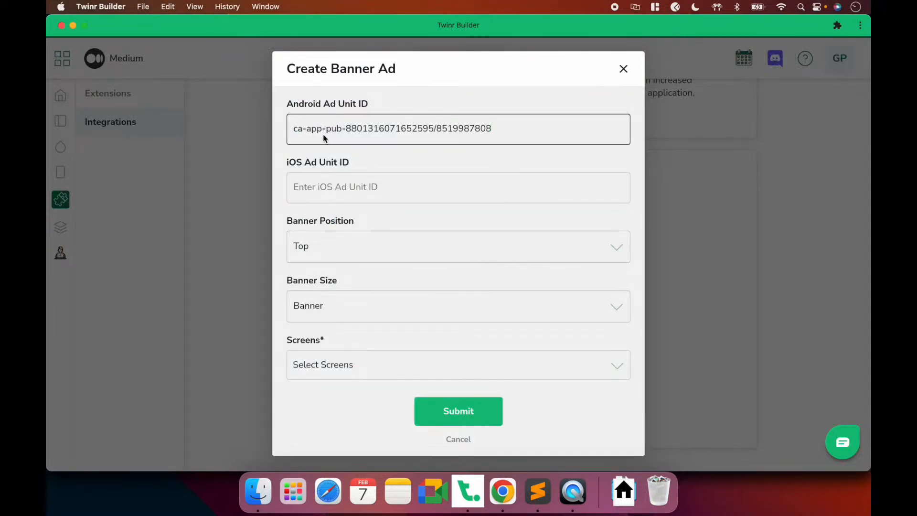
pyautogui.press('super+Tab')
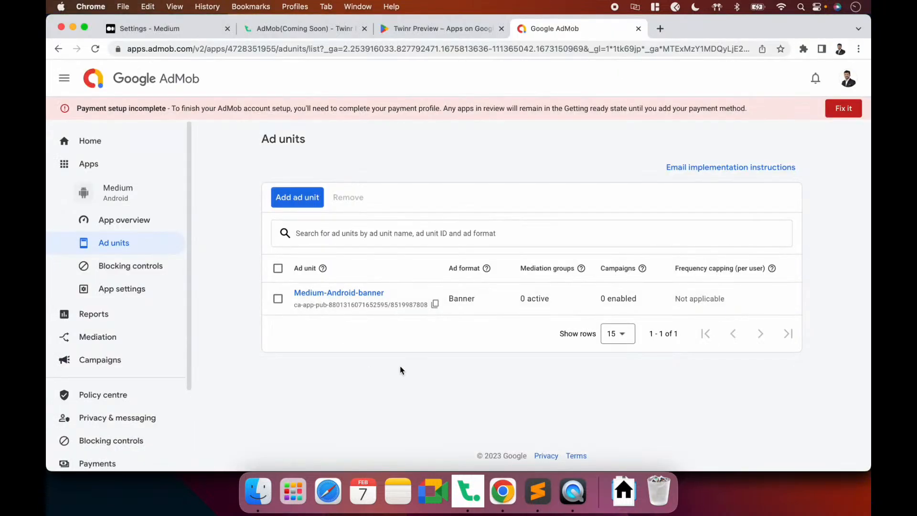
# Create a Banner ad unit named Medium-banner-ios for the Medium iOS app
pyautogui.click(177, 163)
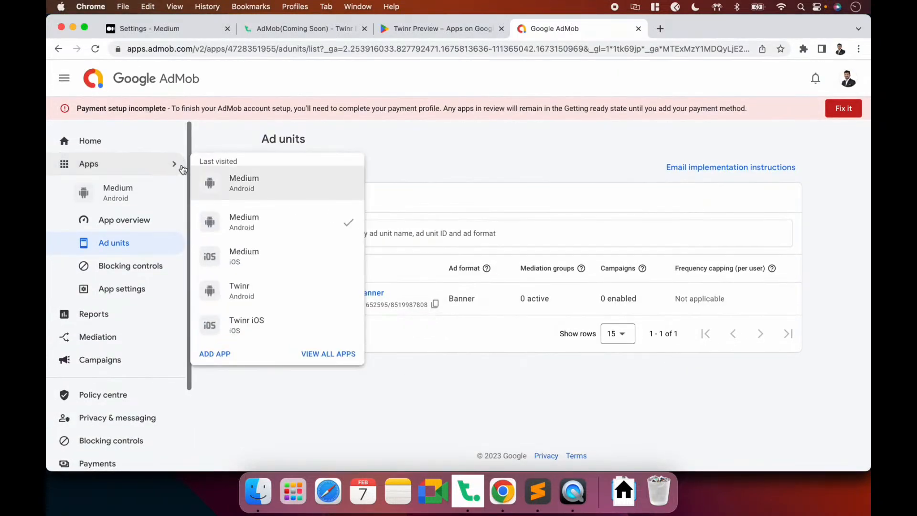
pyautogui.click(244, 258)
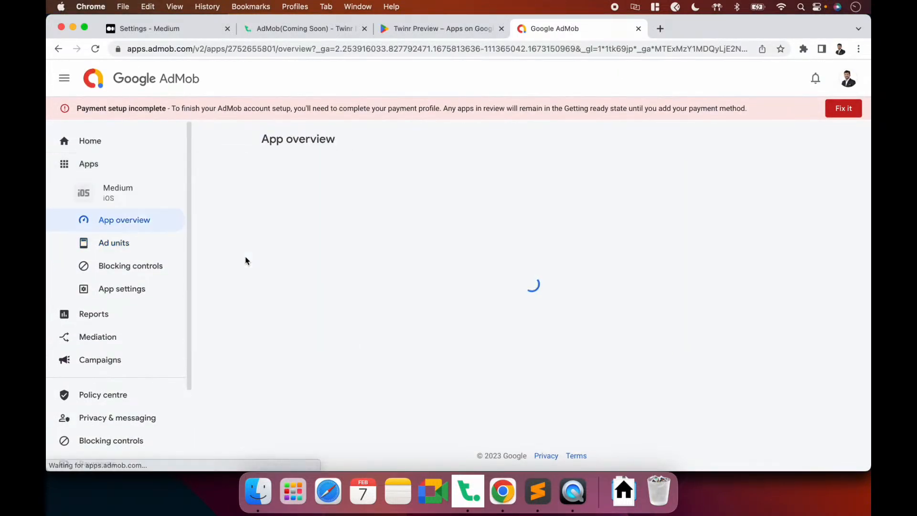
pyautogui.click(531, 340)
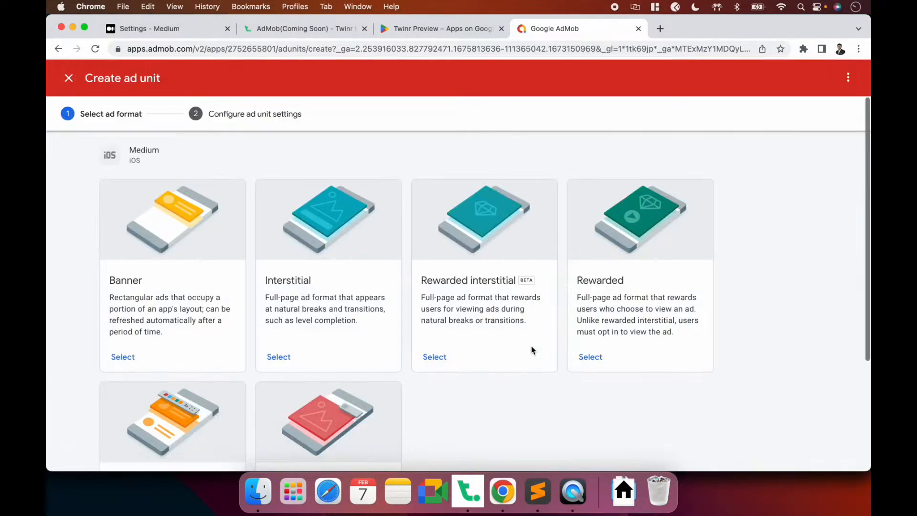
pyautogui.click(127, 356)
pyautogui.click(366, 248)
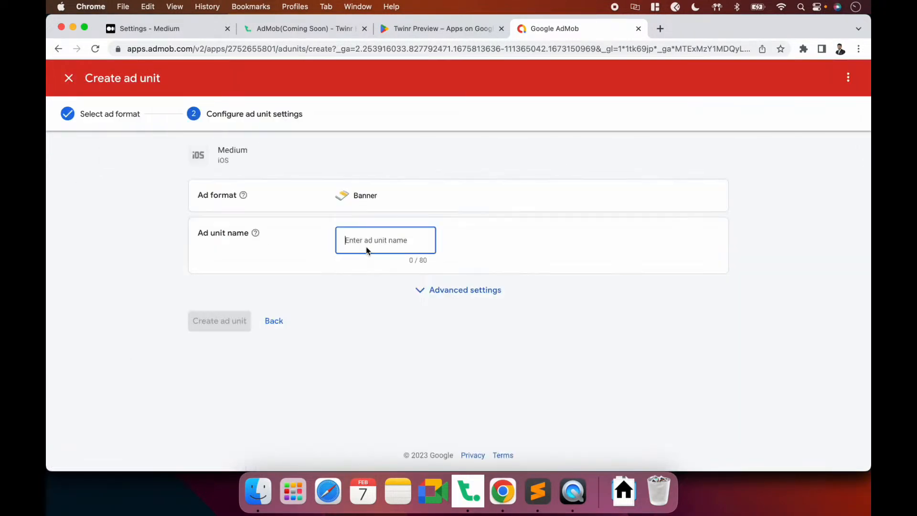
pyautogui.write('Medium')
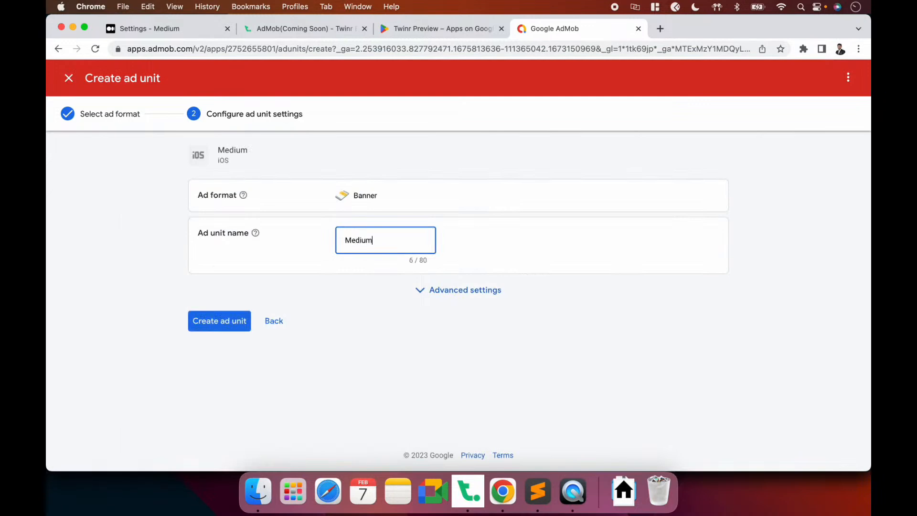
pyautogui.write('-banner-ios')
pyautogui.click(223, 322)
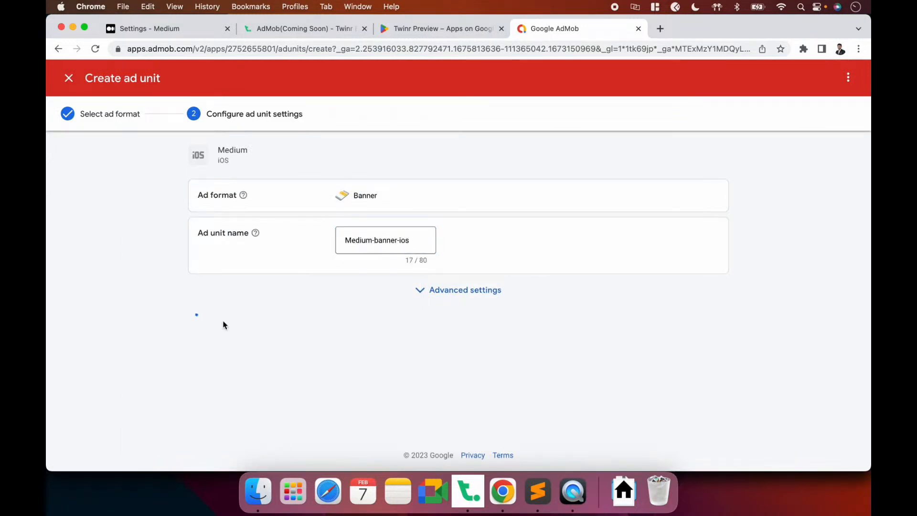
pyautogui.click(275, 417)
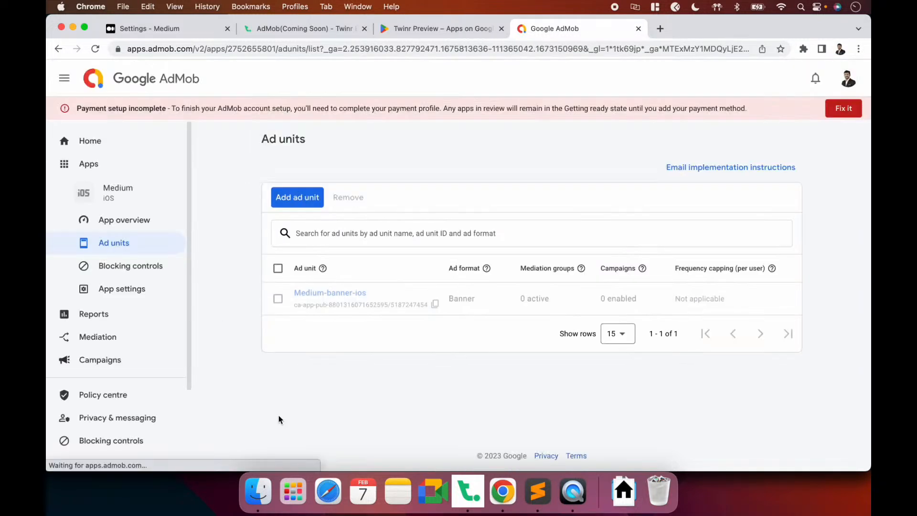
# Copy the Medium-banner-ios unit ID into Twinr's iOS Ad Unit ID field
pyautogui.click(432, 307)
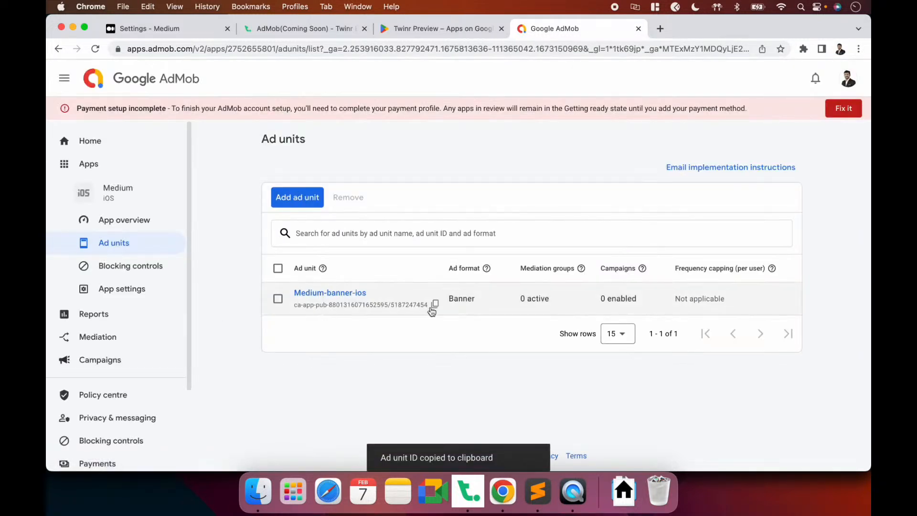
pyautogui.press('super+Tab')
pyautogui.click(344, 190)
pyautogui.press('super+v')
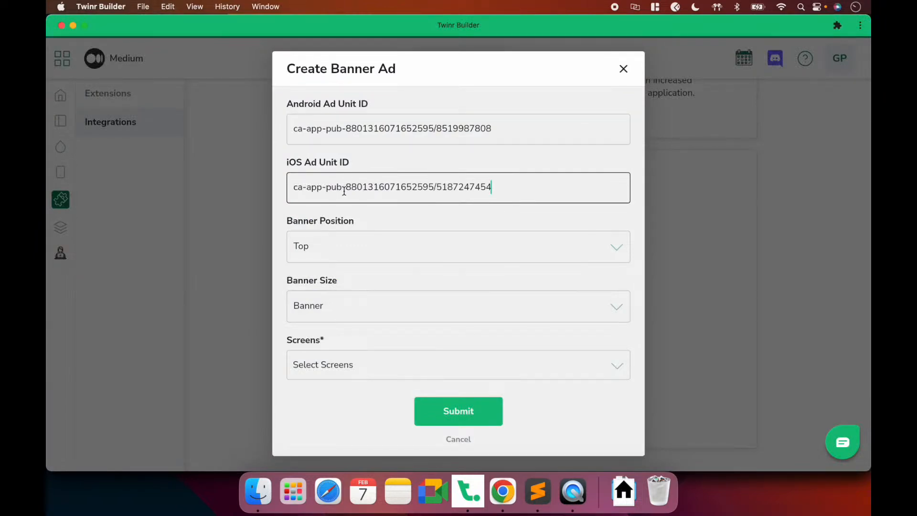
# Set the banner position to Bottom and keep the size as Banner
pyautogui.click(322, 129)
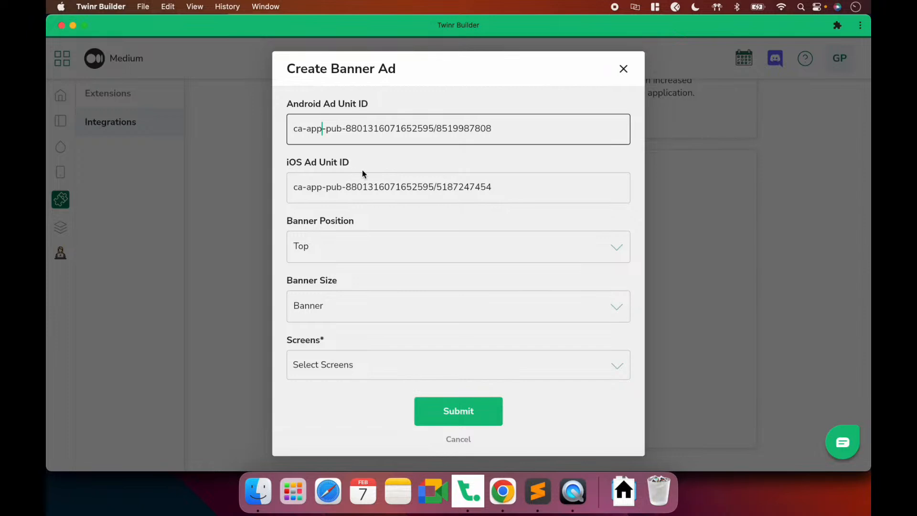
pyautogui.click(405, 216)
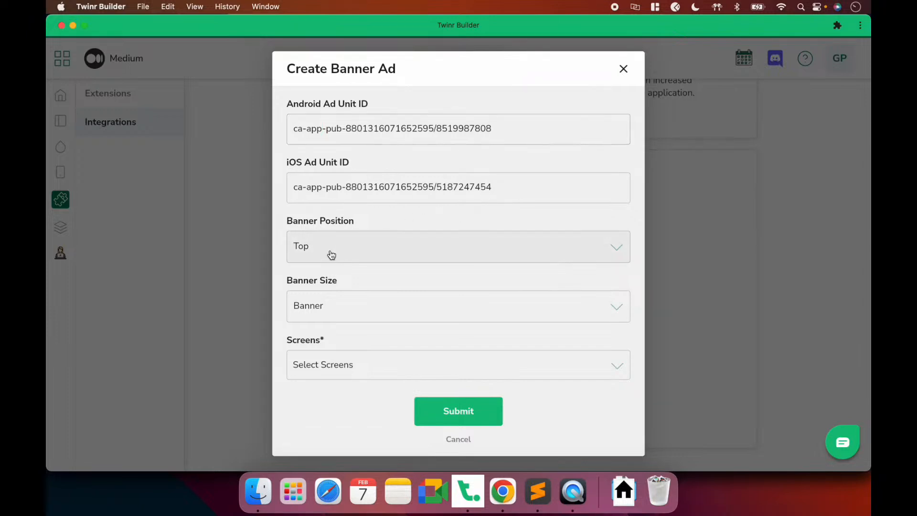
pyautogui.click(358, 250)
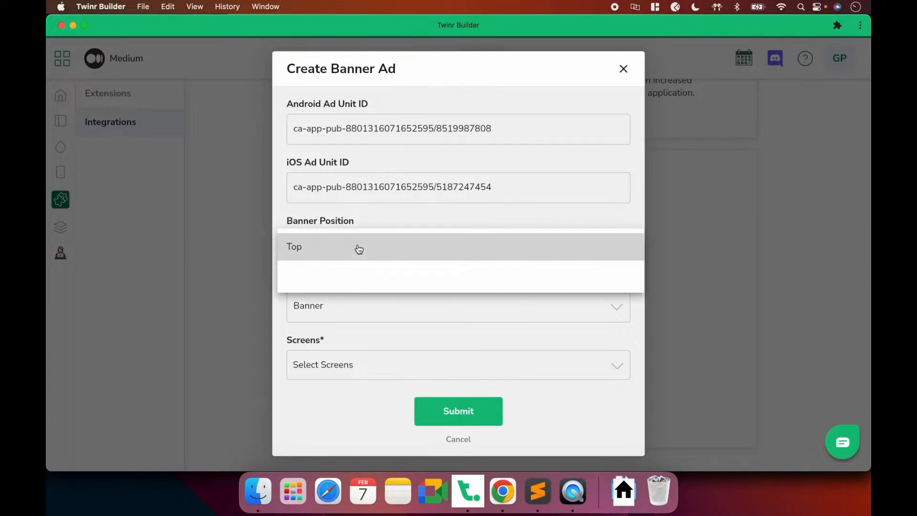
pyautogui.click(312, 275)
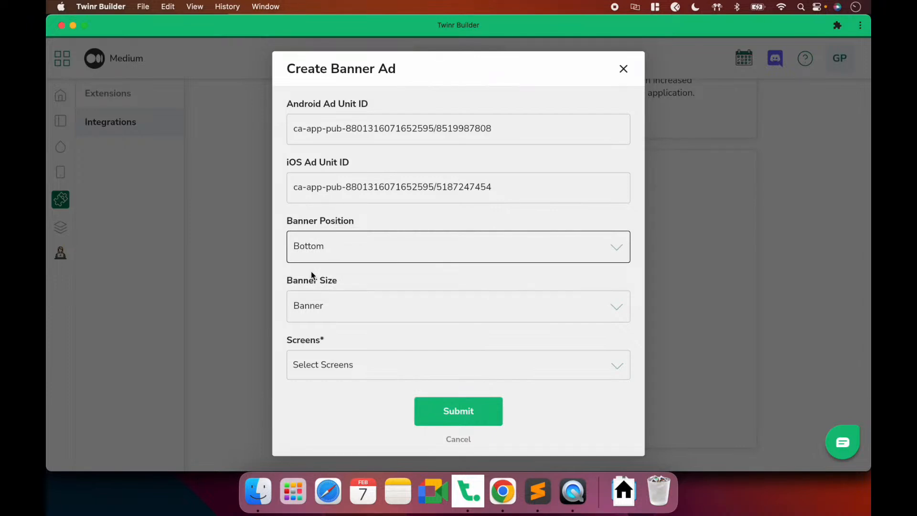
pyautogui.click(361, 324)
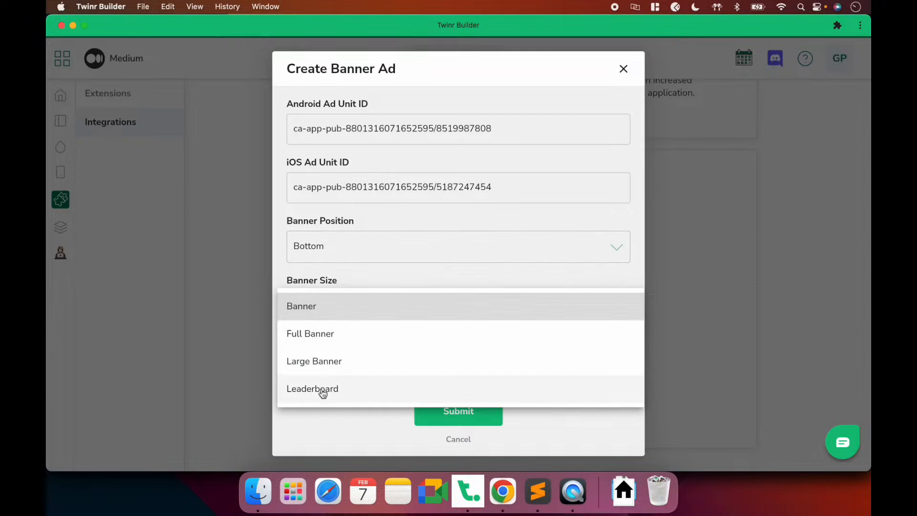
pyautogui.click(397, 283)
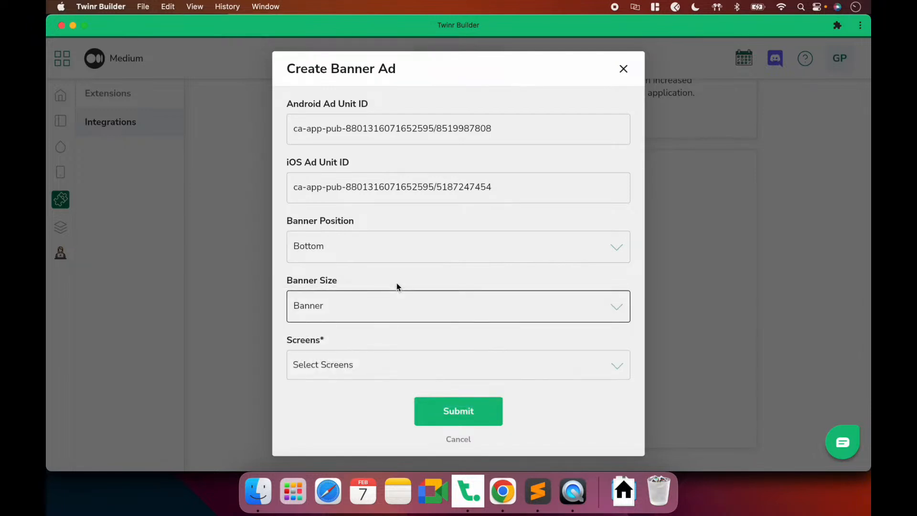
pyautogui.click(320, 313)
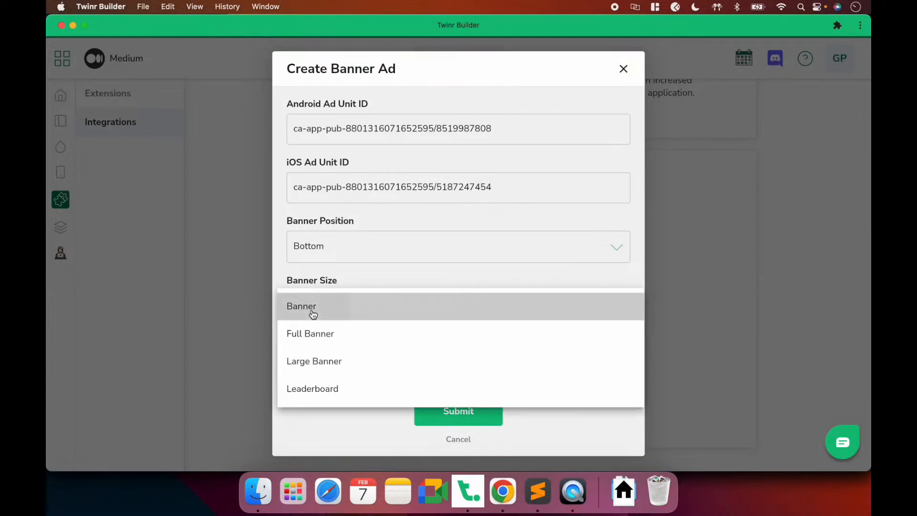
pyautogui.click(313, 312)
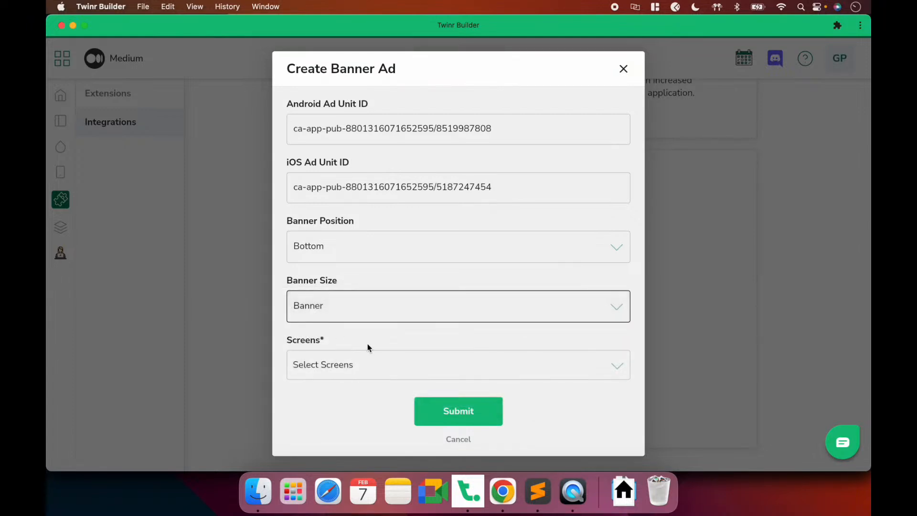
# Show the banner on the Home and Explore screens and submit it
pyautogui.click(362, 369)
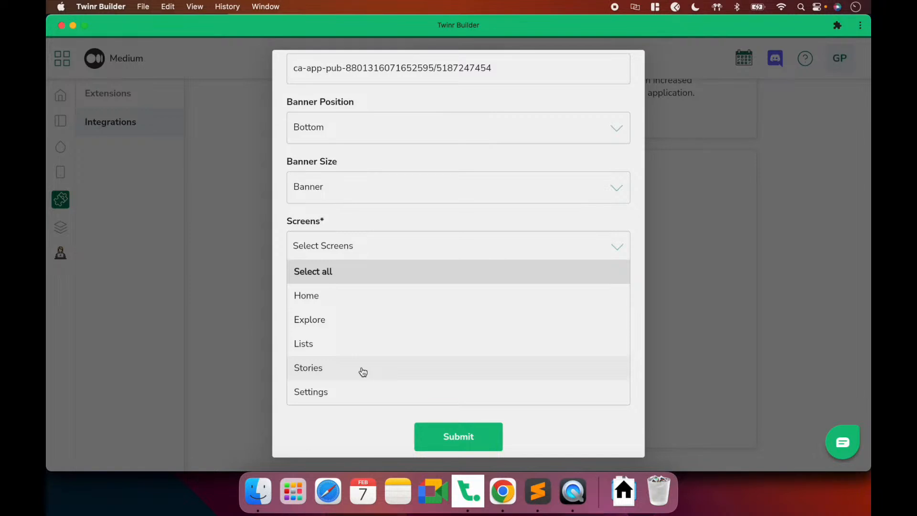
pyautogui.click(567, 497)
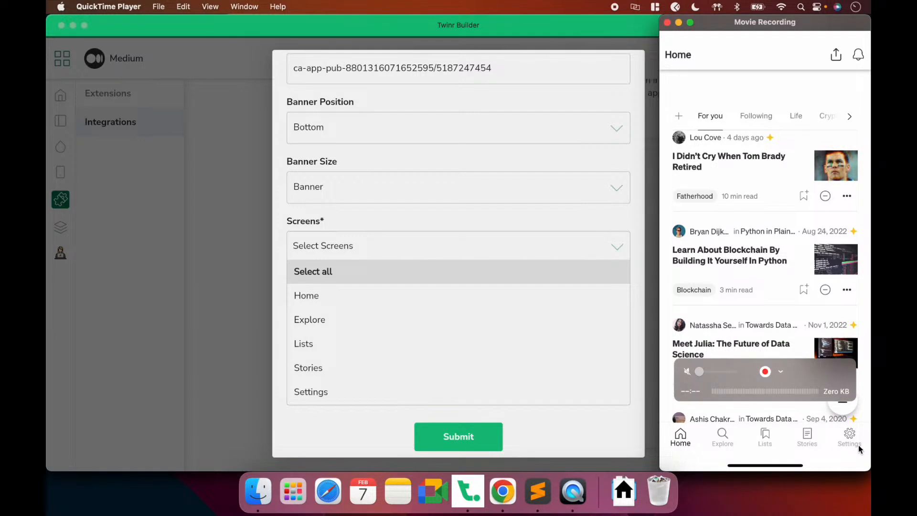
pyautogui.click(343, 300)
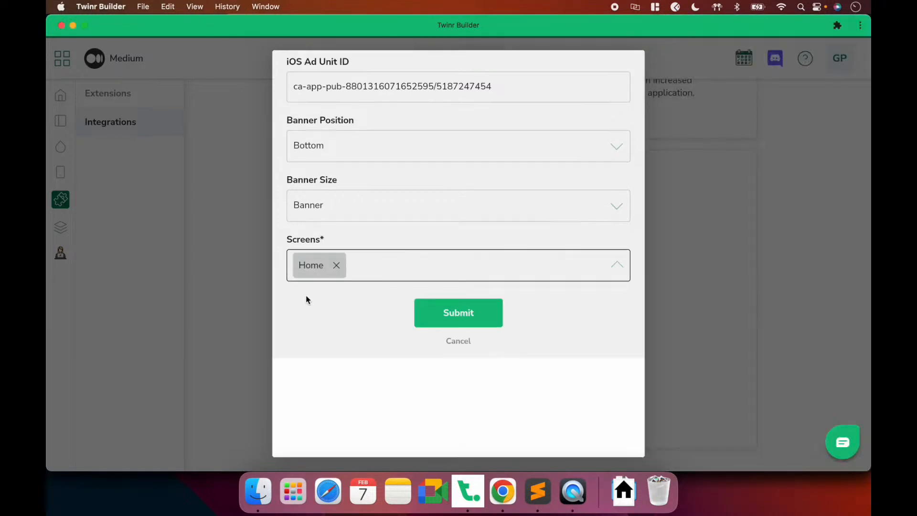
pyautogui.click(385, 373)
pyautogui.click(321, 416)
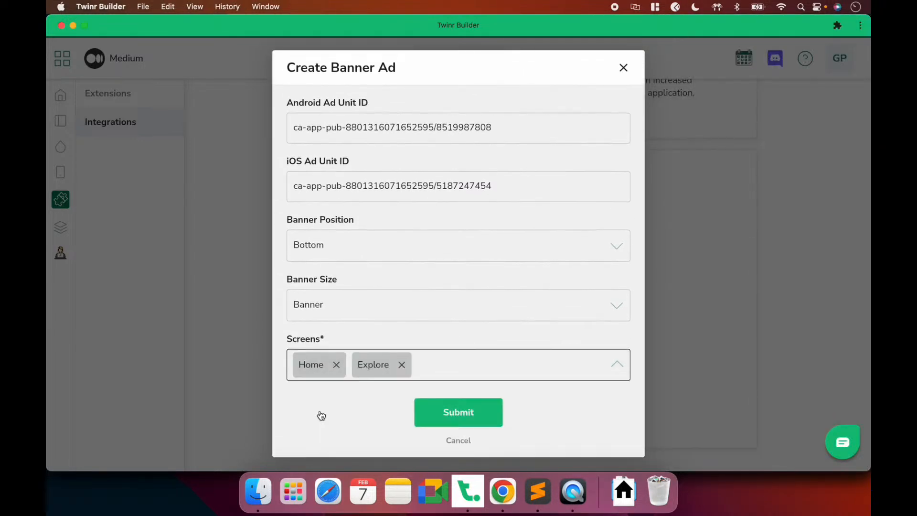
pyautogui.click(464, 417)
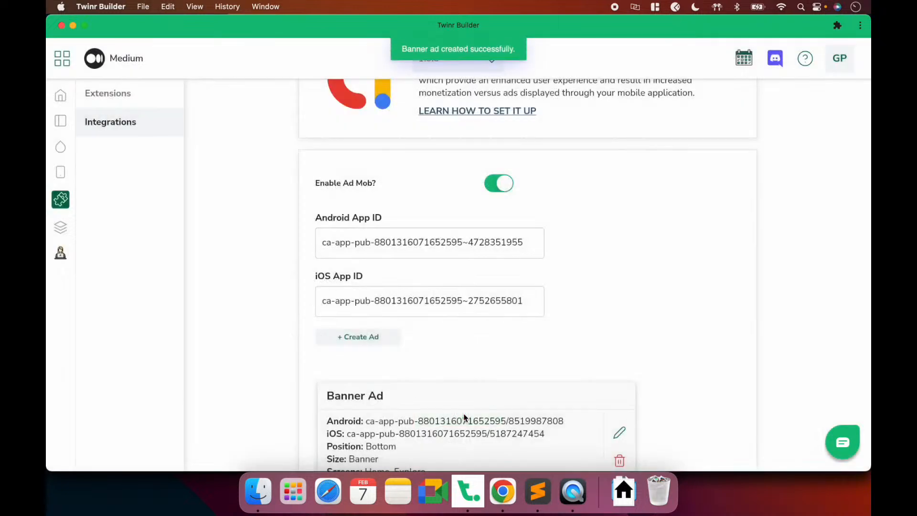
# Save the bottom banner ad configuration as a draft
pyautogui.scroll(-3, 464, 416)
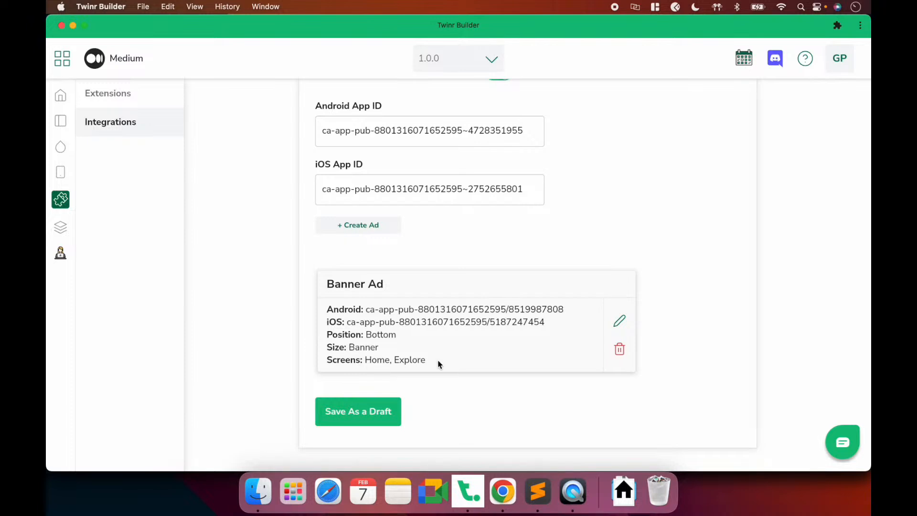
pyautogui.scroll(1, 437, 360)
pyautogui.scroll(-1, 437, 360)
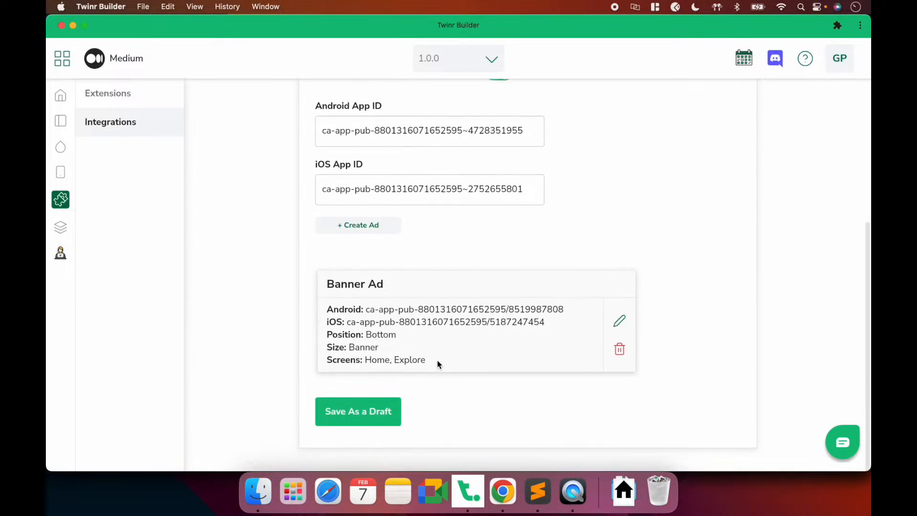
pyautogui.click(379, 419)
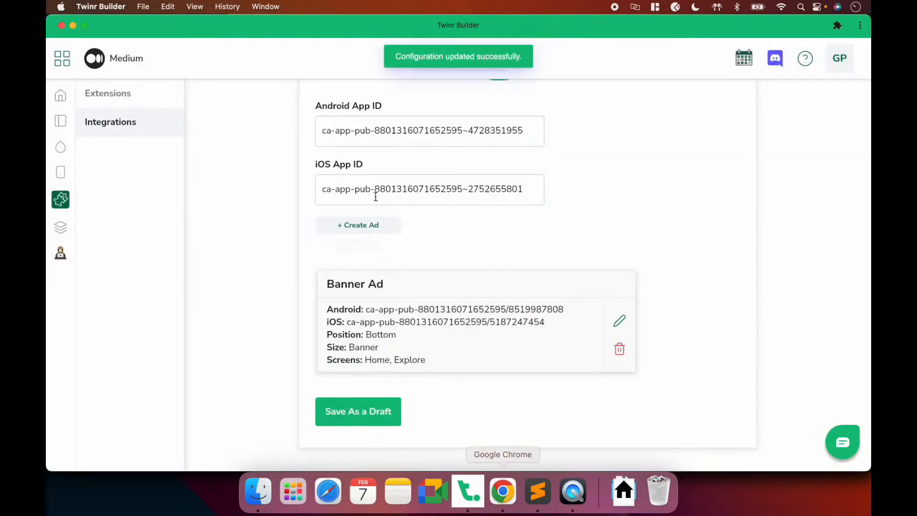
# Start a new Interstitial ad in Twinr and bring up AdMob's ad units page
pyautogui.click(367, 225)
pyautogui.click(356, 265)
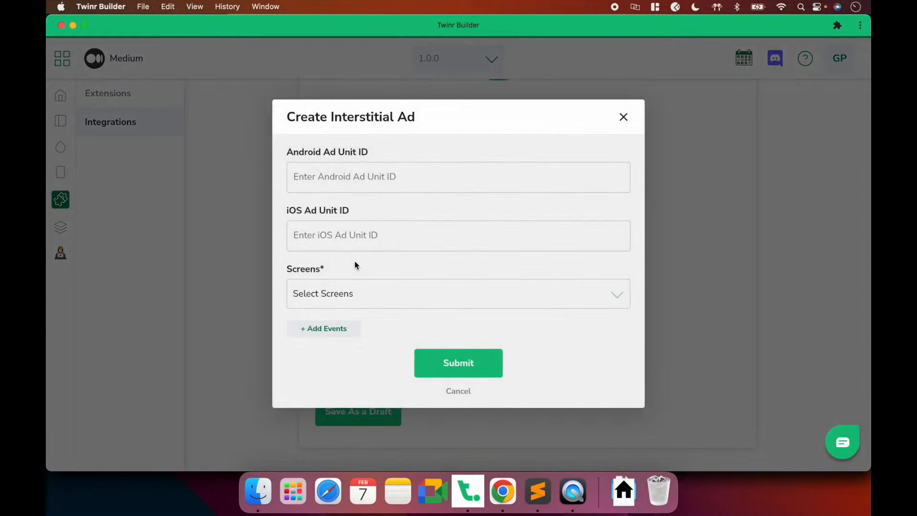
pyautogui.click(351, 234)
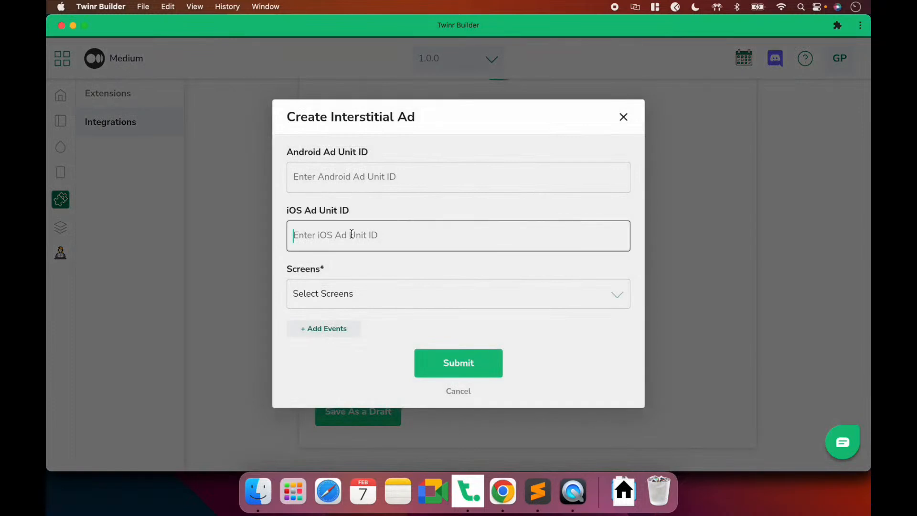
pyautogui.press('super+Tab')
pyautogui.click(379, 215)
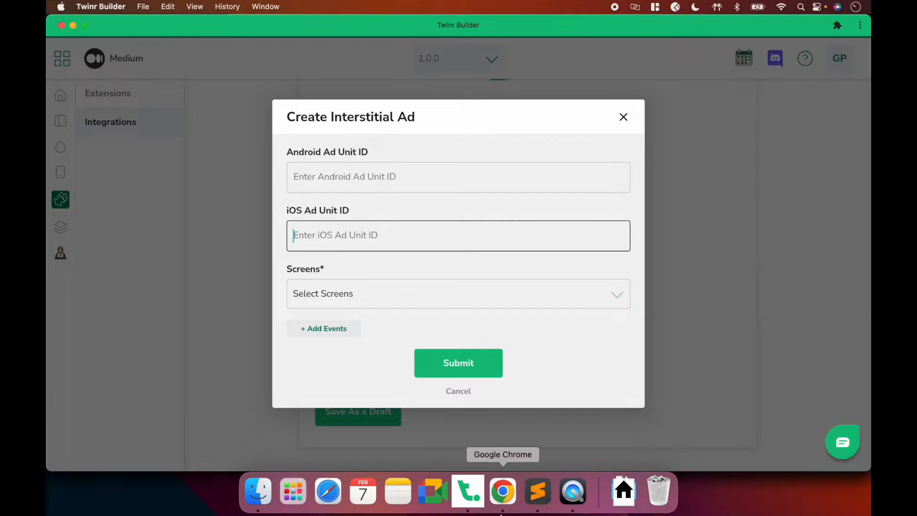
pyautogui.click(503, 492)
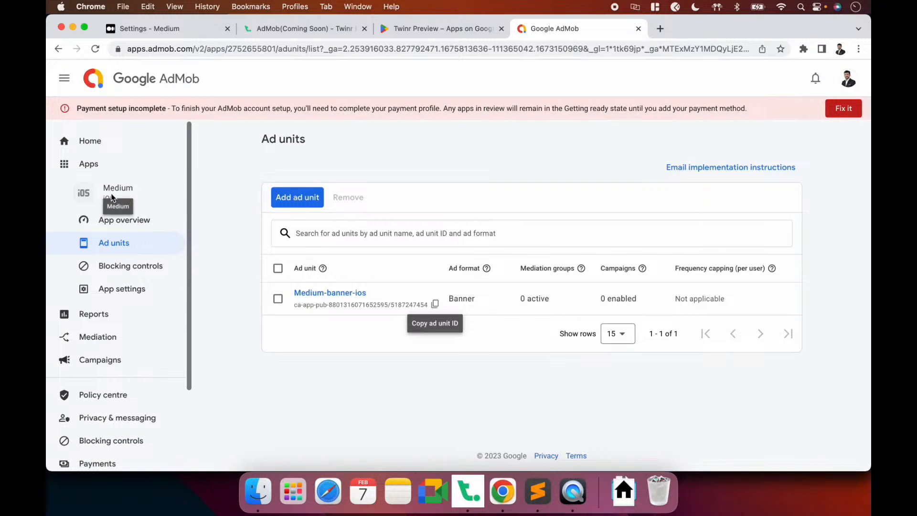
# Add an Interstitial ad unit named Medium-interstitial-ios to the Medium iOS app
pyautogui.click(297, 198)
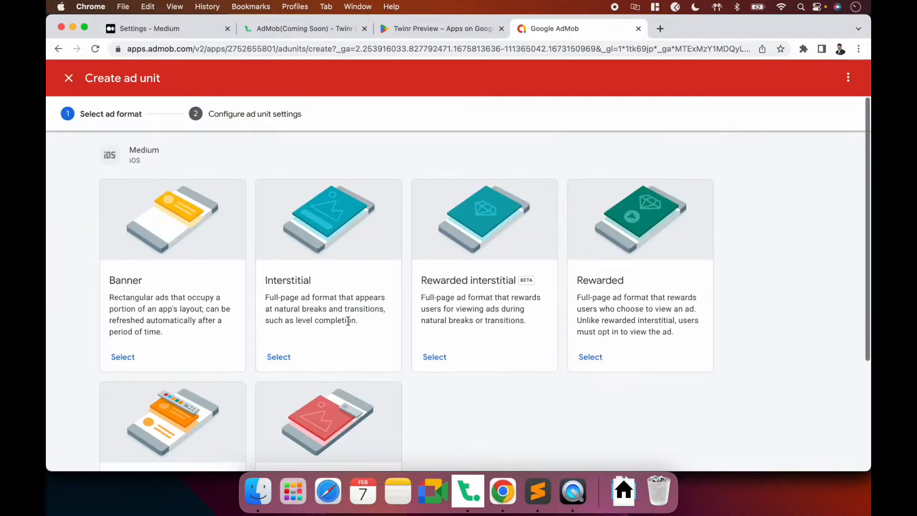
pyautogui.click(276, 357)
pyautogui.click(375, 243)
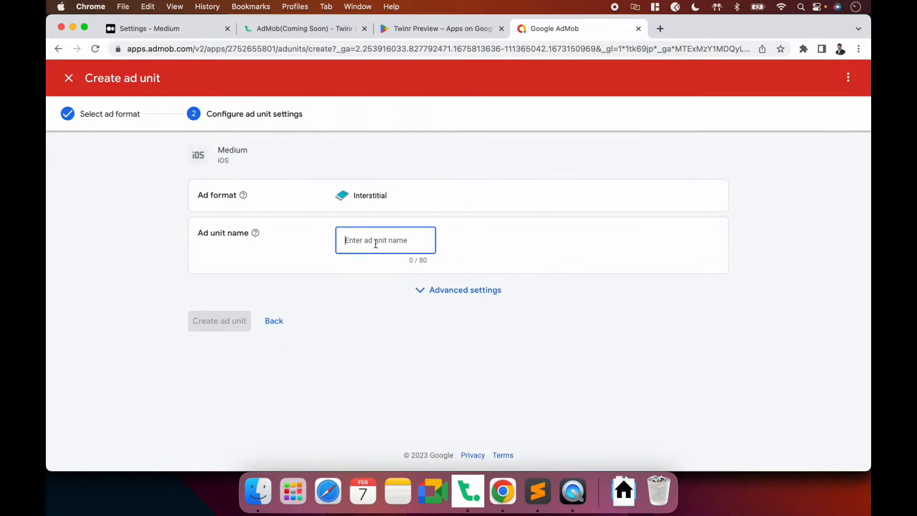
pyautogui.write('Mediu')
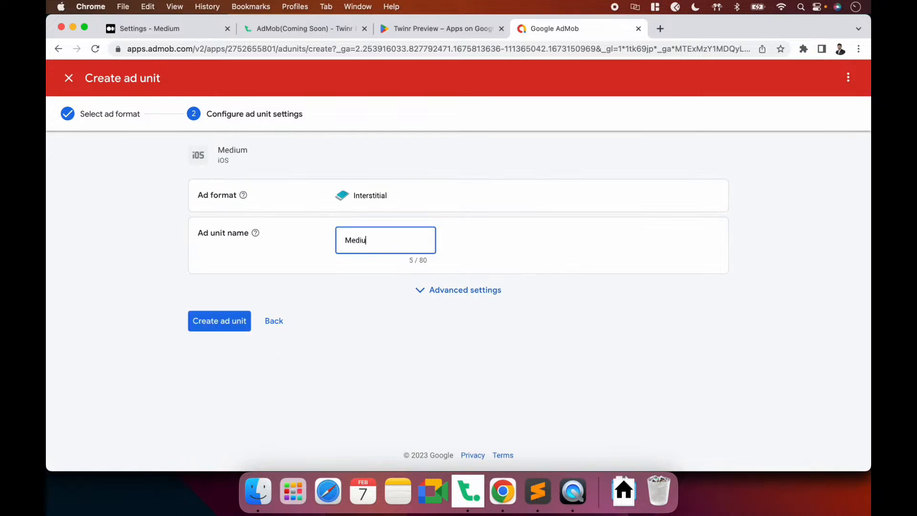
pyautogui.write('m-interstitial-ios')
pyautogui.click(230, 320)
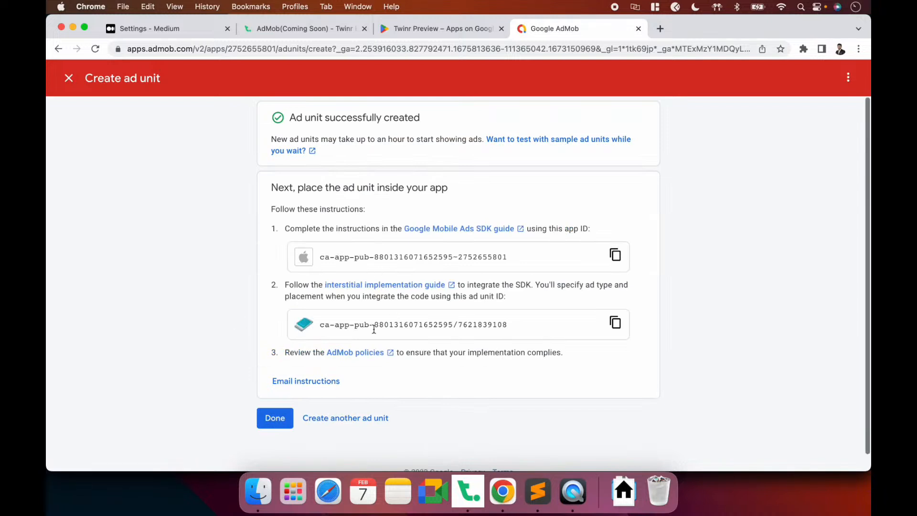
pyautogui.click(275, 419)
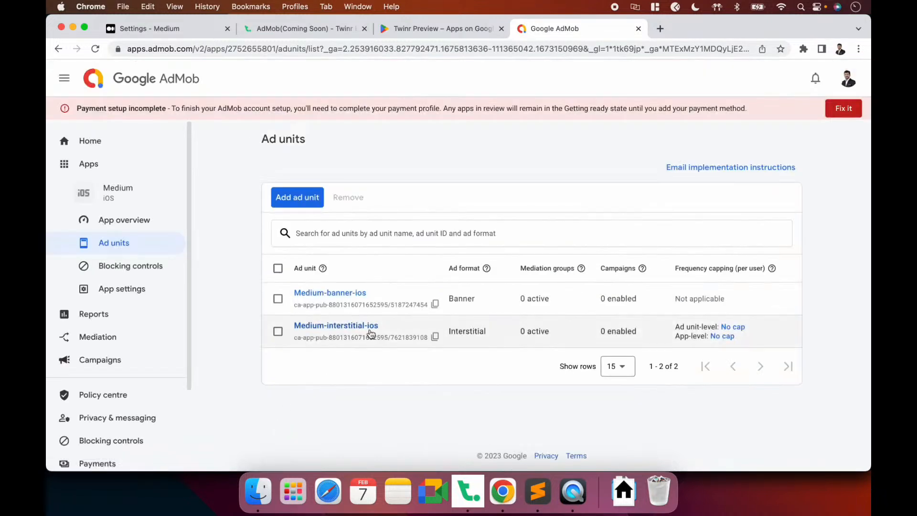
# Paste the Medium-interstitial-ios unit ID into the interstitial ad's iOS Ad Unit ID field
pyautogui.click(435, 336)
pyautogui.press('super+Tab')
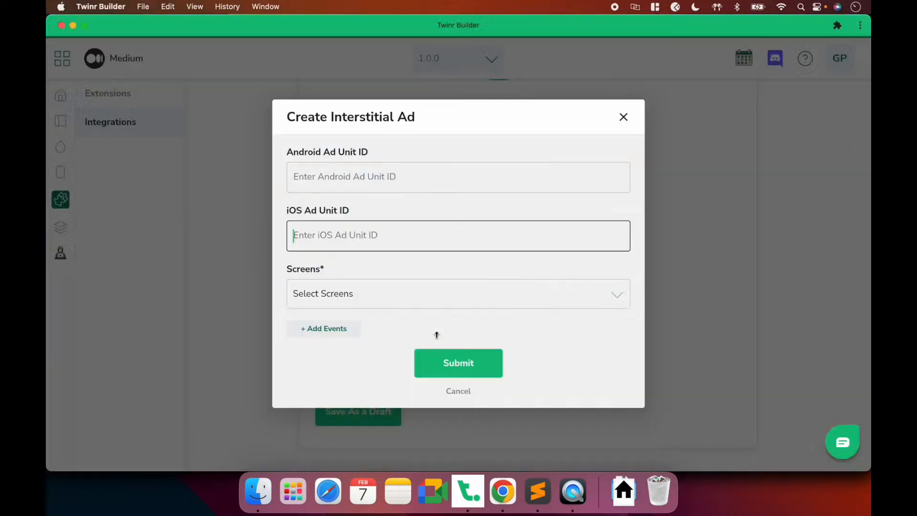
pyautogui.press('super+v')
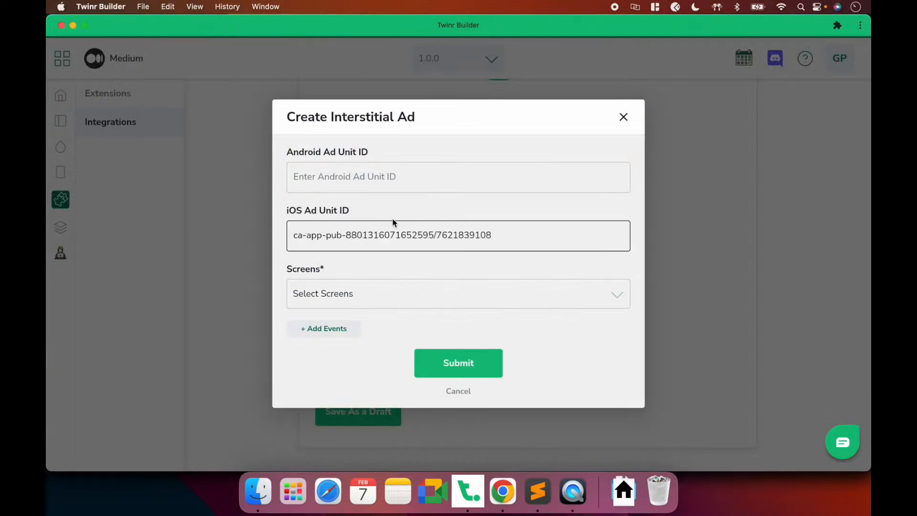
pyautogui.press('super+Tab')
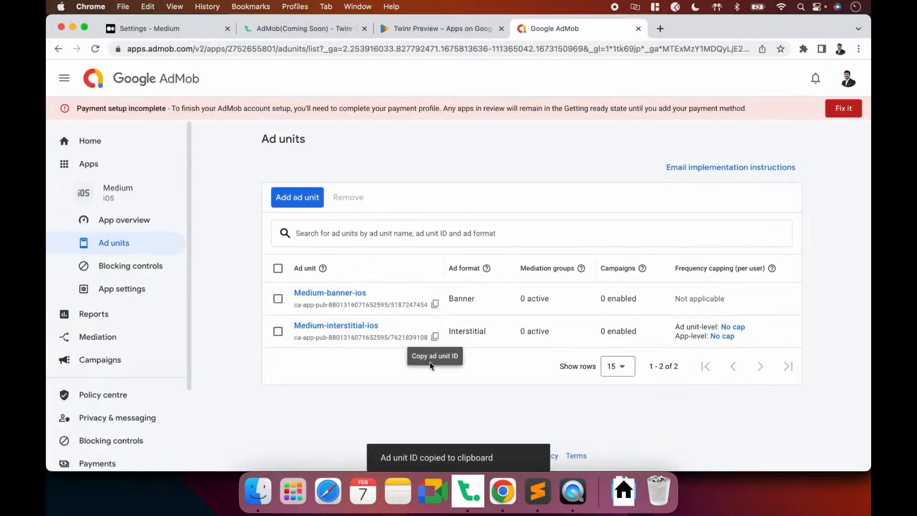
pyautogui.click(170, 165)
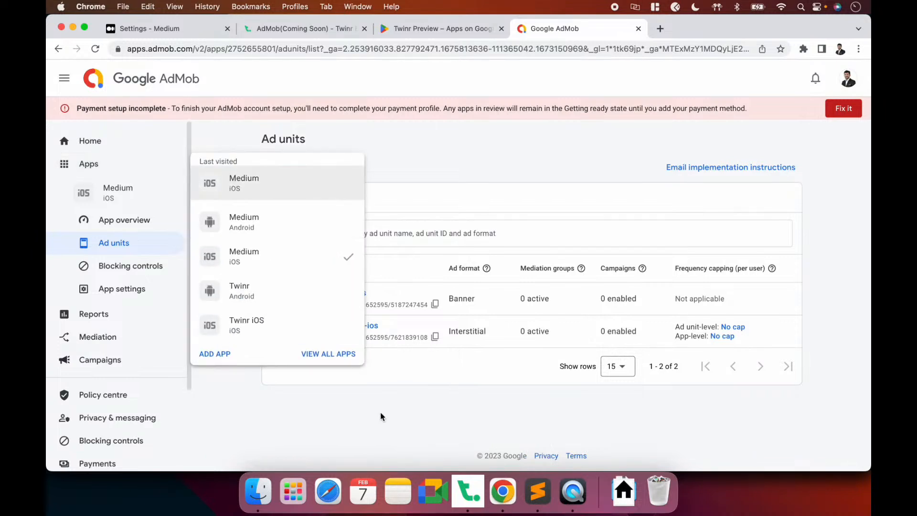
pyautogui.press('super+Tab')
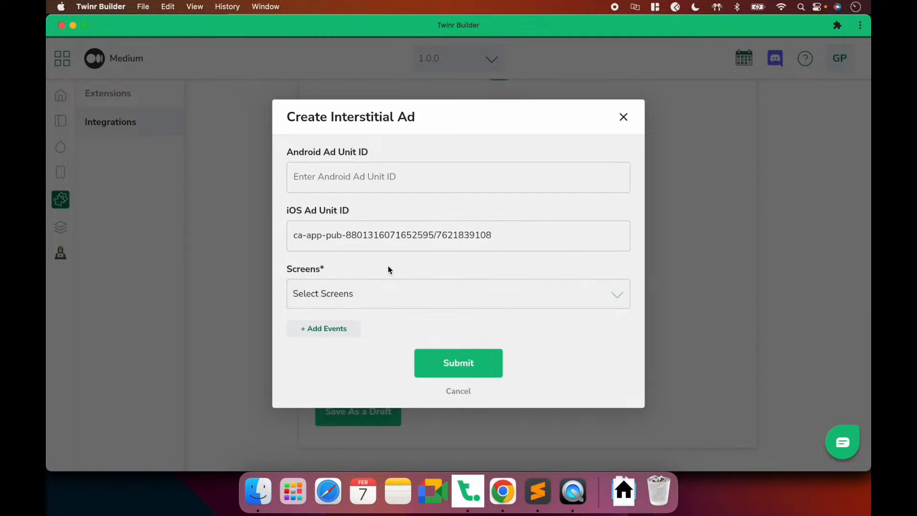
# Select the Lists and Explore screens for the interstitial ad
pyautogui.click(373, 302)
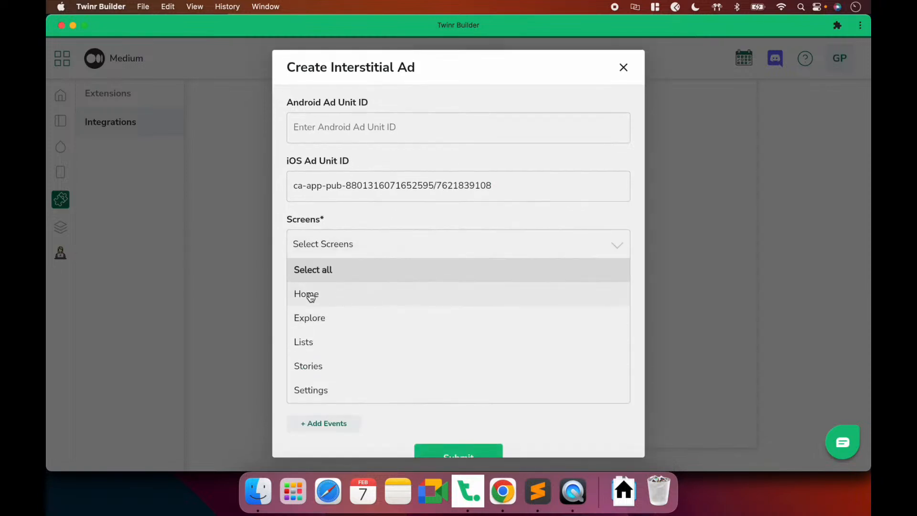
pyautogui.rightClick(315, 340)
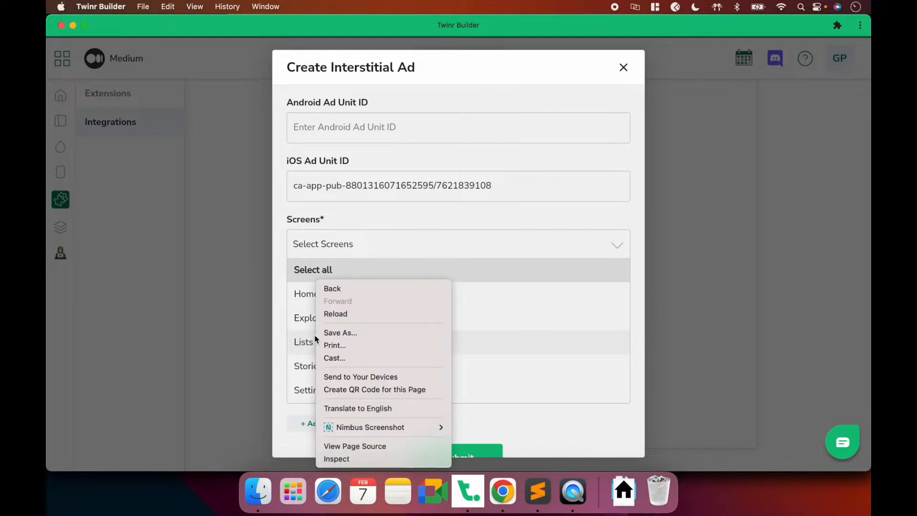
pyautogui.click(308, 340)
pyautogui.click(304, 342)
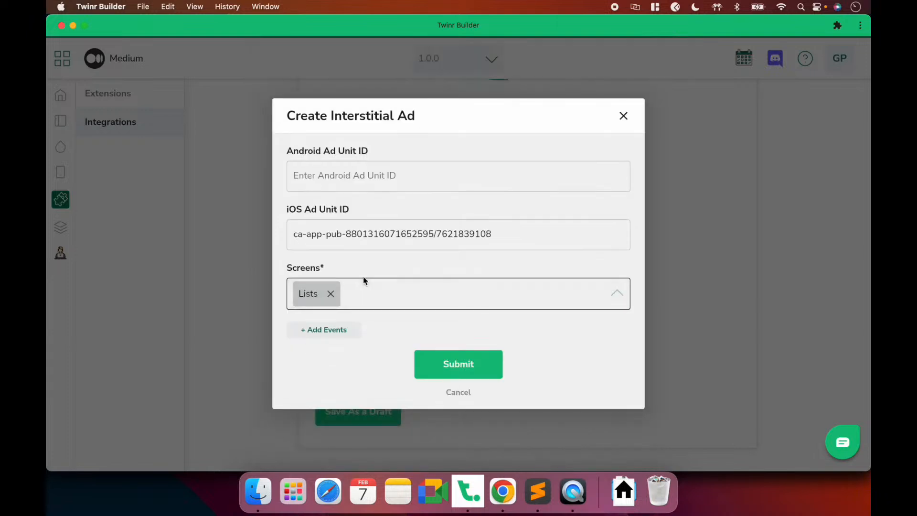
pyautogui.click(362, 292)
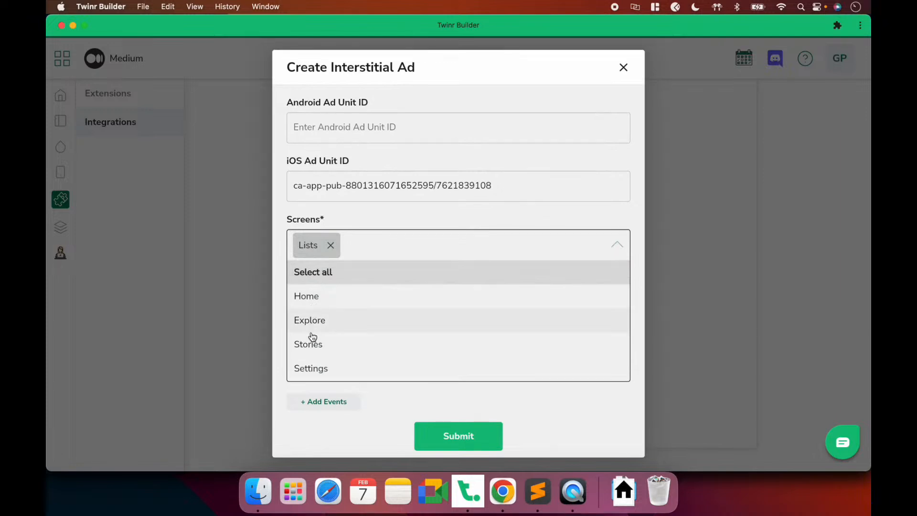
pyautogui.click(312, 317)
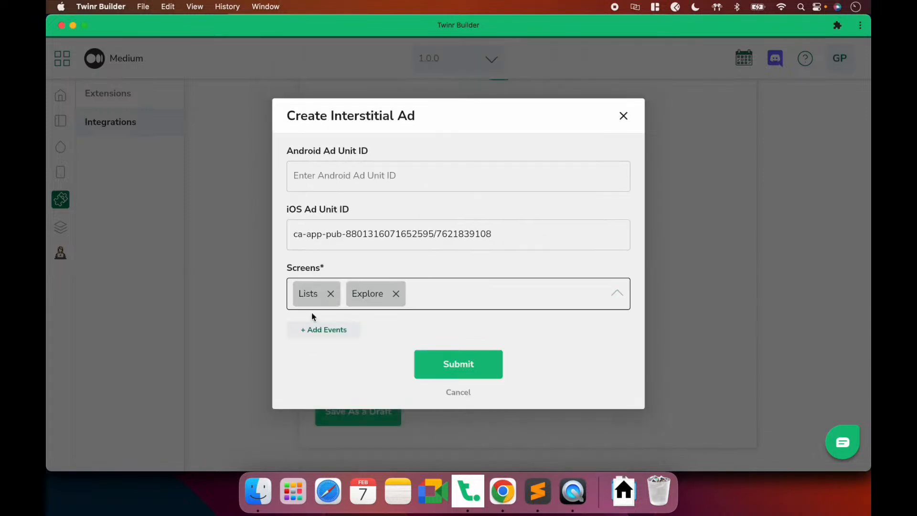
pyautogui.click(428, 295)
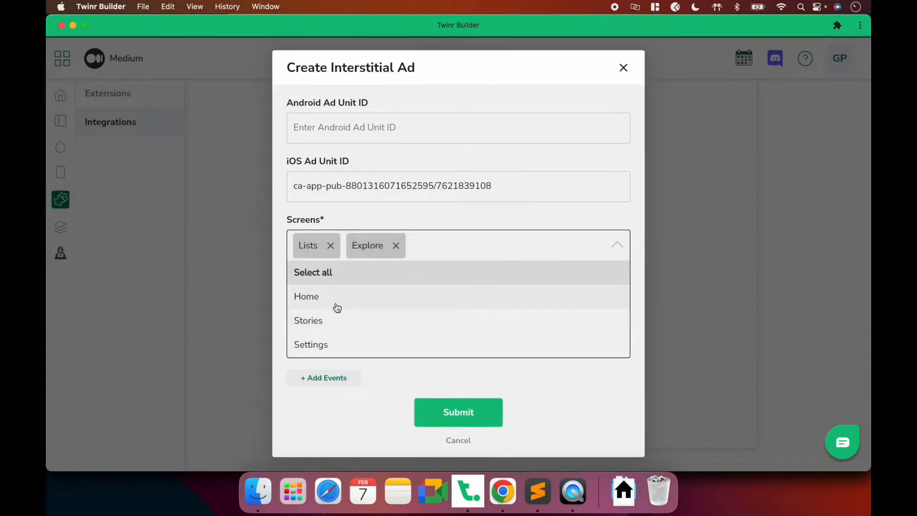
pyautogui.click(454, 253)
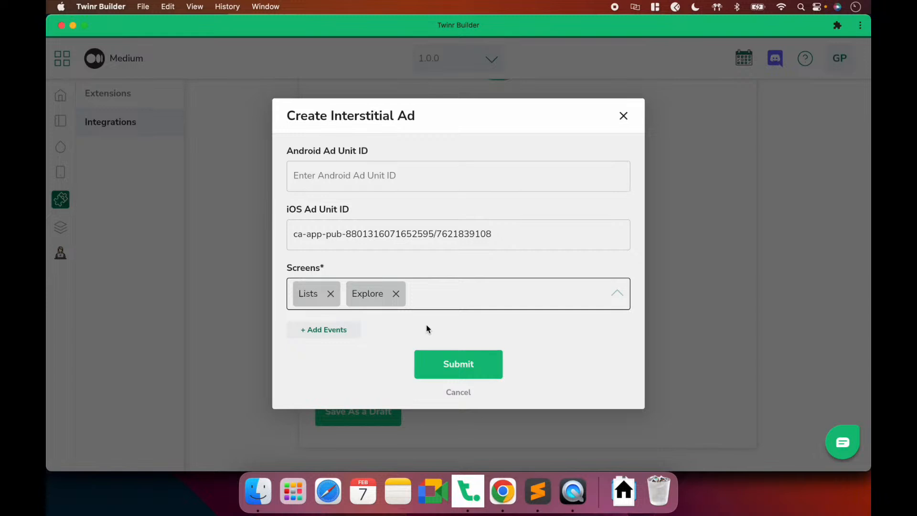
# Add a Page URL event trigger to the Lists/Explore interstitial ad, leaving its address blank
pyautogui.click(343, 333)
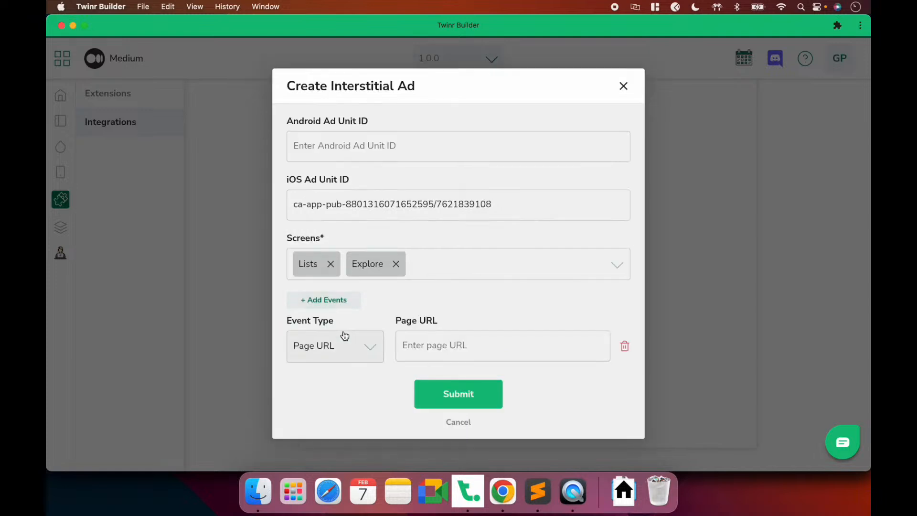
pyautogui.click(360, 352)
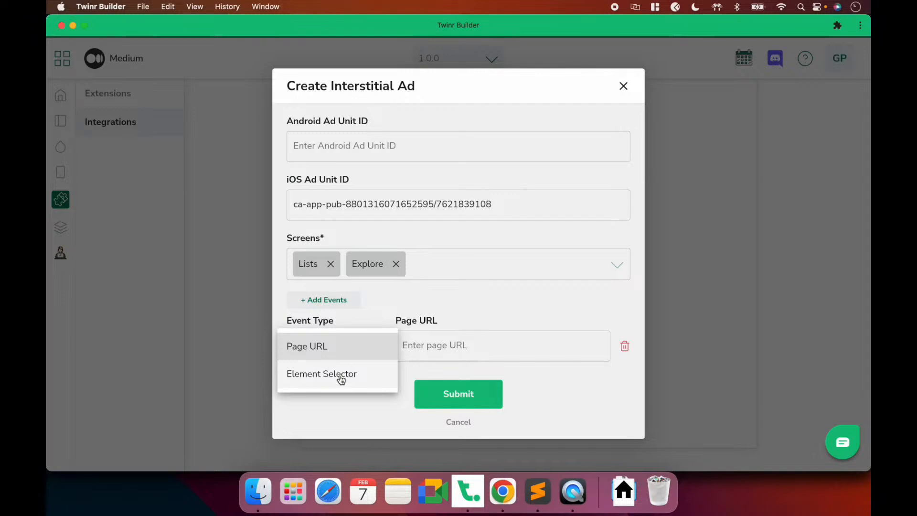
pyautogui.click(345, 353)
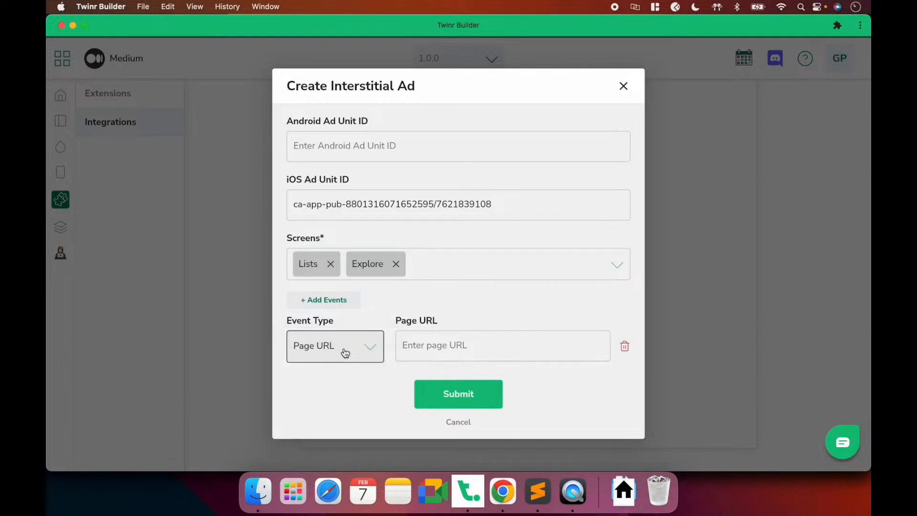
pyautogui.click(436, 344)
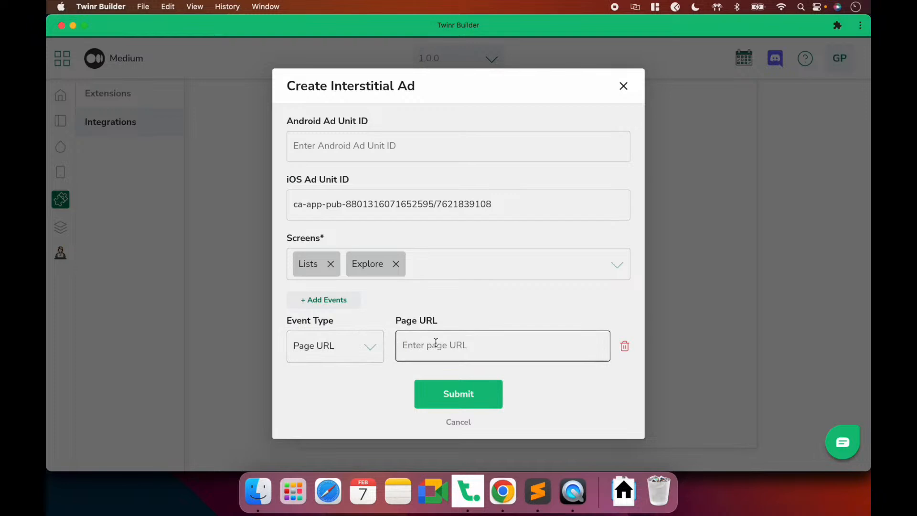
pyautogui.press('super+Tab')
pyautogui.click(485, 150)
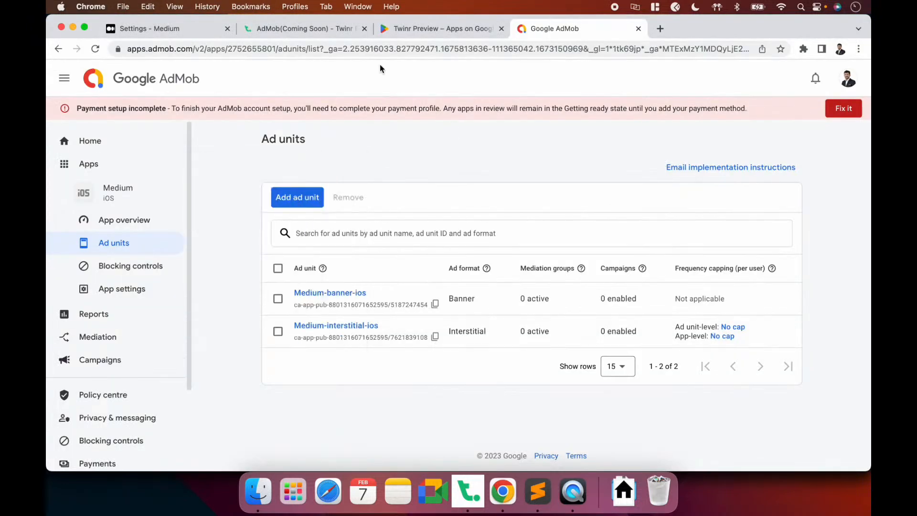
# Open Medium's Notifications page in the phone preview and copy its address
pyautogui.click(174, 29)
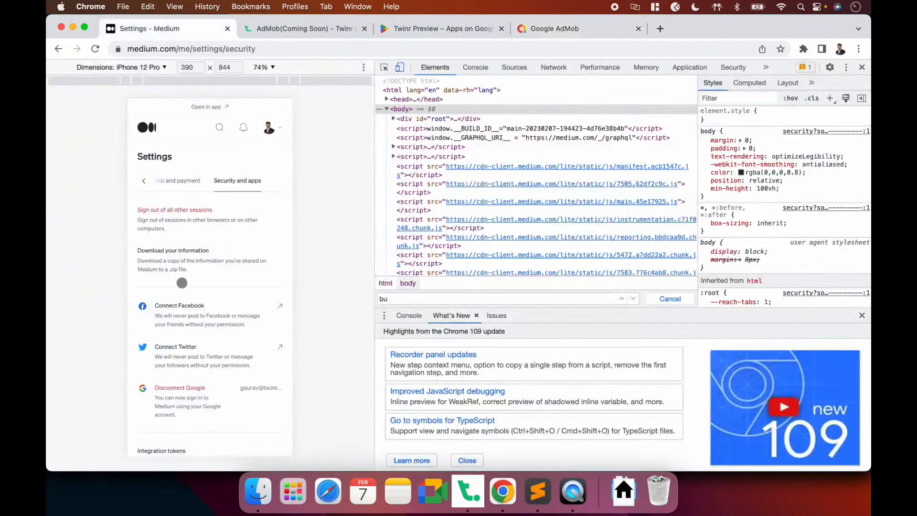
pyautogui.click(219, 128)
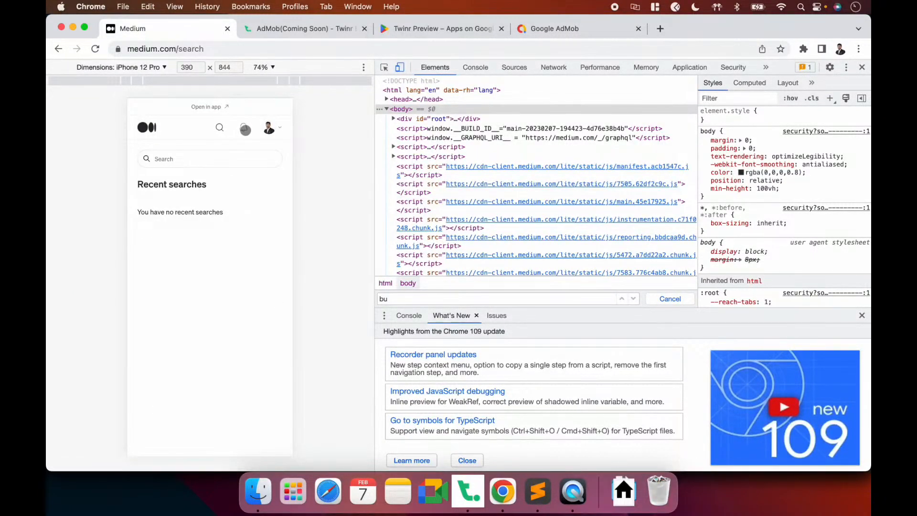
pyautogui.click(147, 127)
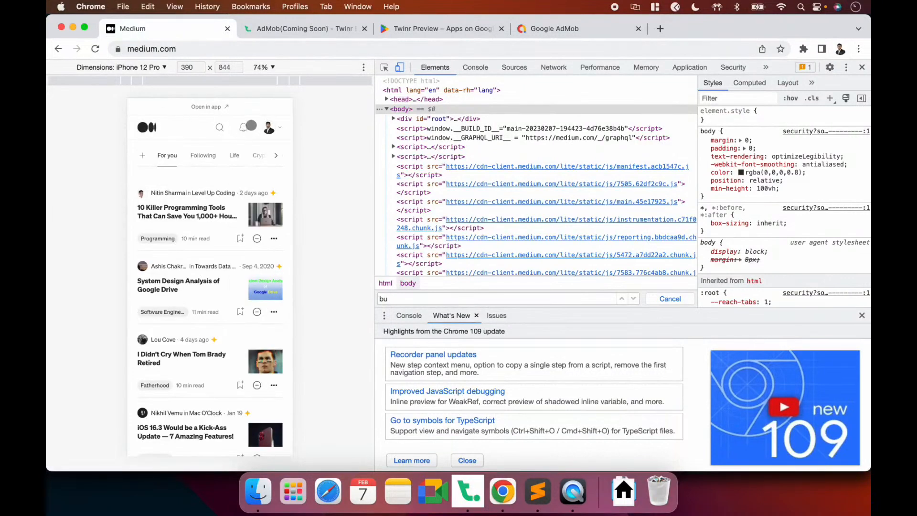
pyautogui.click(243, 128)
pyautogui.click(197, 49)
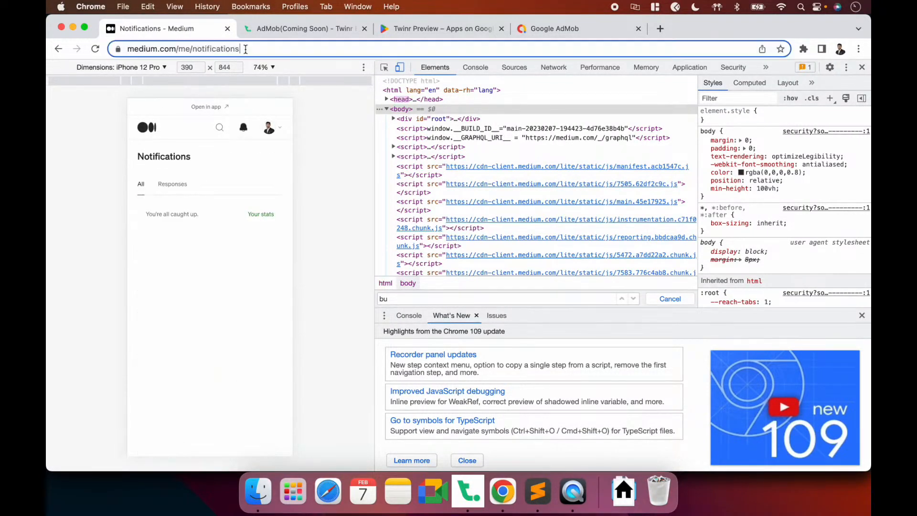
pyautogui.press('super+c')
pyautogui.press('super+Tab')
pyautogui.click(453, 346)
pyautogui.press('super+v')
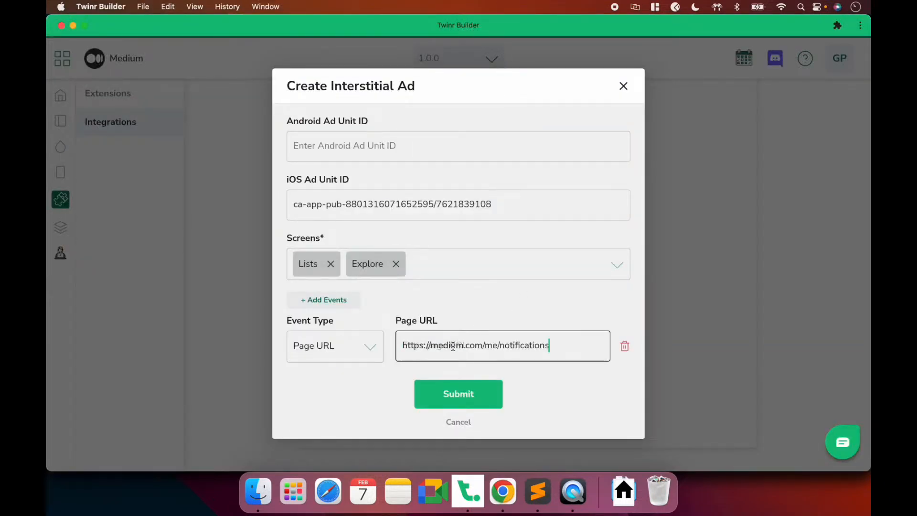
# Add a second event trigger to the interstitial ad with type Element Selector
pyautogui.moveTo(554, 346); pyautogui.dragTo(380, 350)
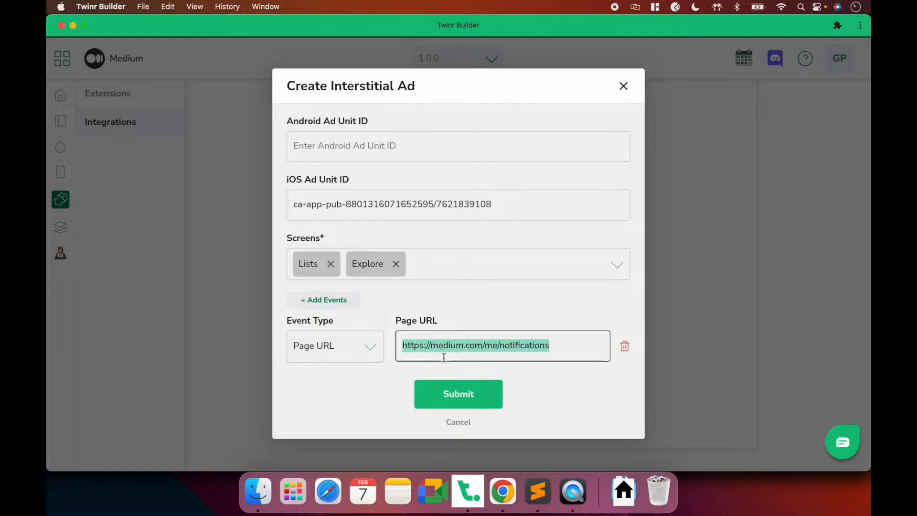
pyautogui.click(322, 301)
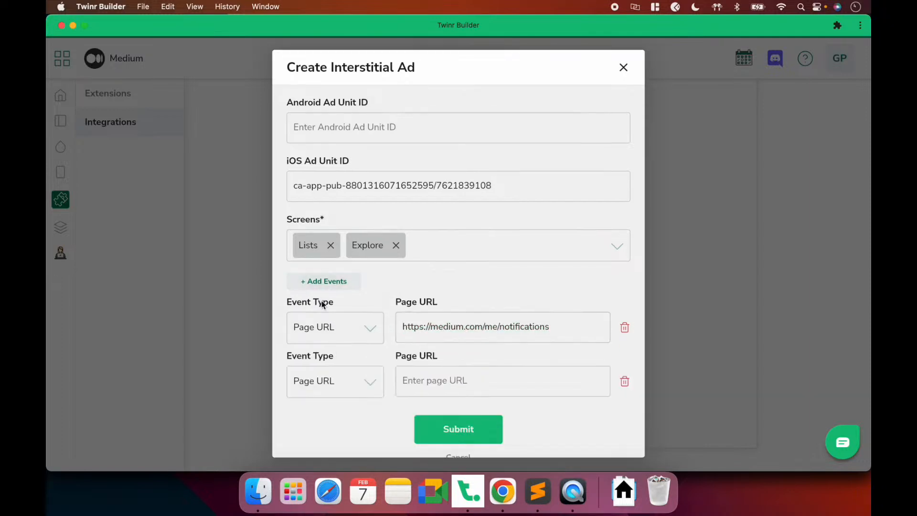
pyautogui.click(354, 384)
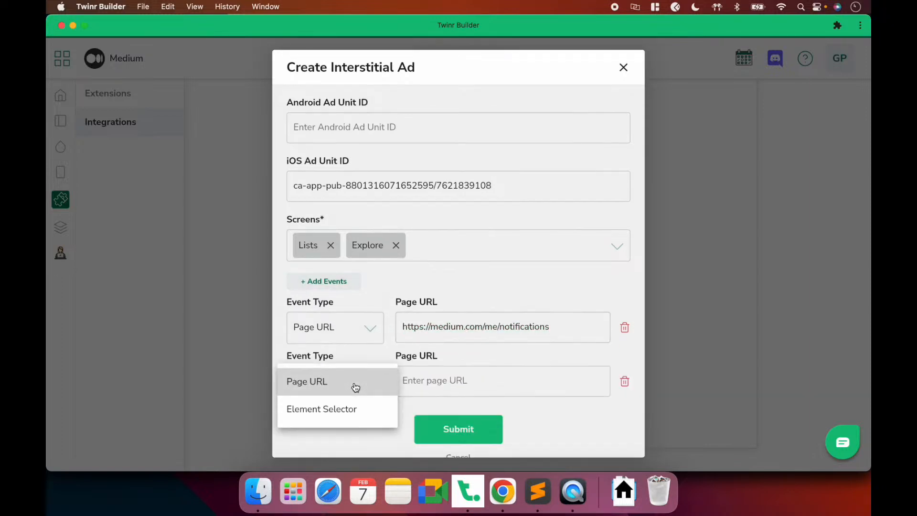
pyautogui.click(313, 410)
pyautogui.click(434, 381)
pyautogui.press('super+Tab')
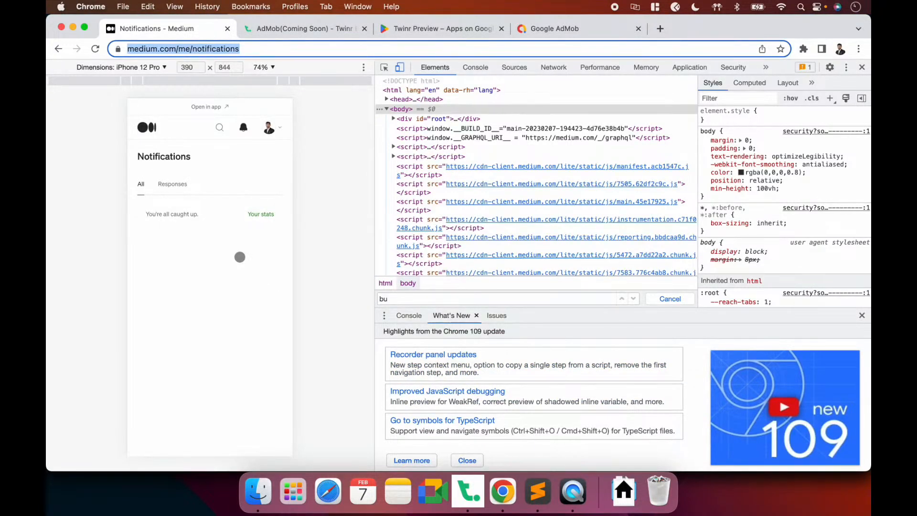
# Open Medium's Your lists page from the profile menu in the phone preview
pyautogui.click(152, 130)
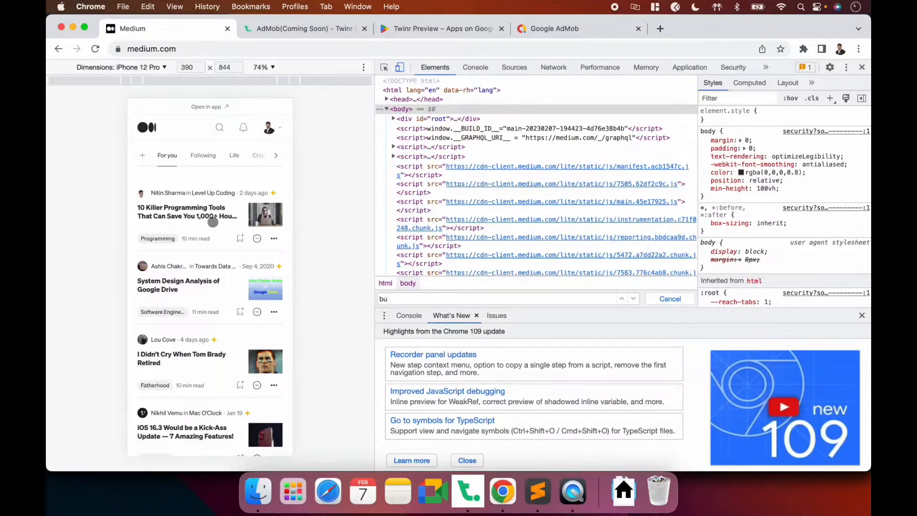
pyautogui.click(572, 493)
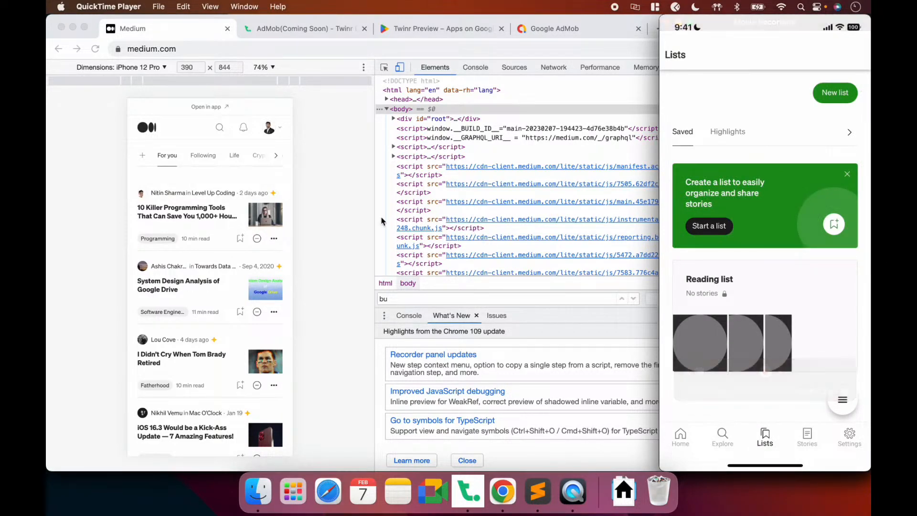
pyautogui.click(328, 209)
pyautogui.click(269, 127)
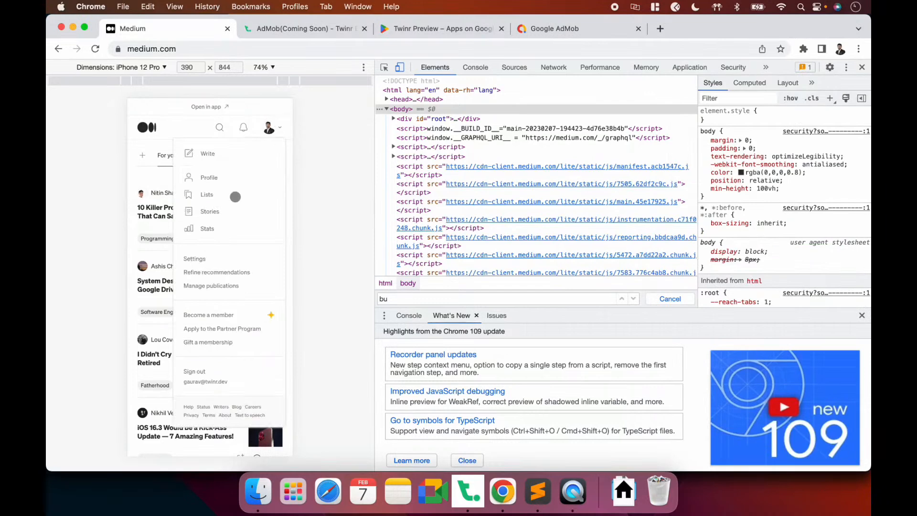
pyautogui.click(210, 196)
# Inspect the New list button in DevTools and copy its fh class name
pyautogui.click(384, 67)
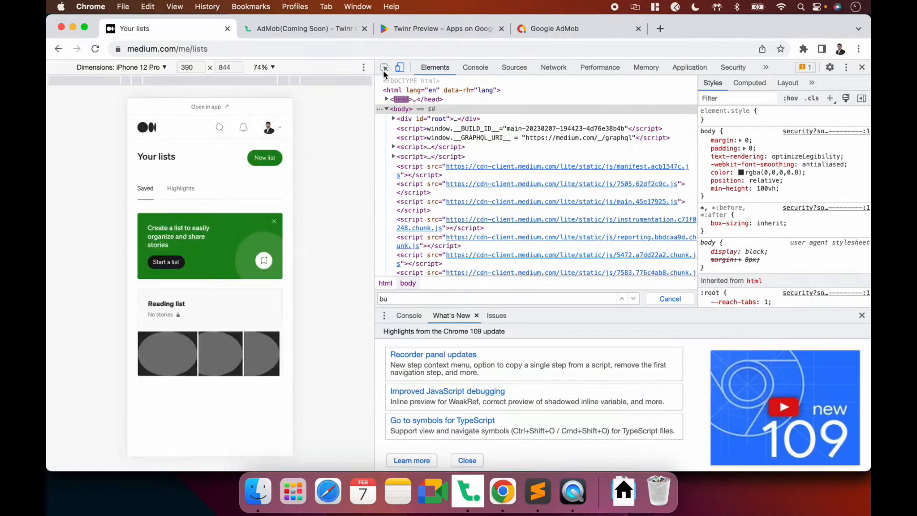
pyautogui.click(273, 161)
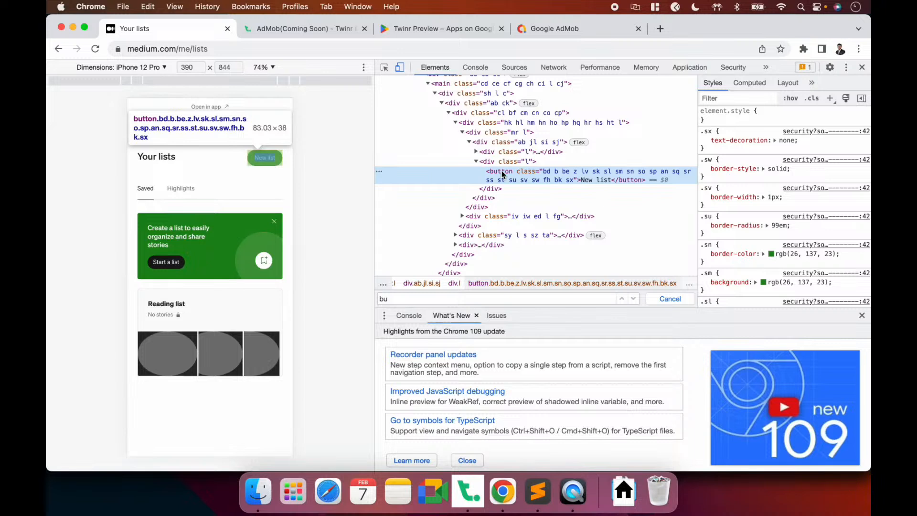
pyautogui.doubleClick(544, 178)
pyautogui.doubleClick(547, 180)
pyautogui.press('super+c')
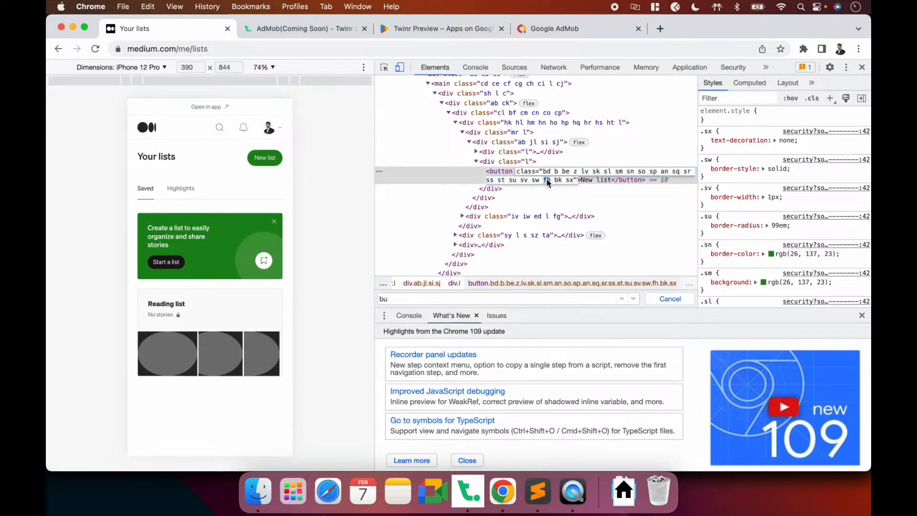
pyautogui.press('super+Tab')
pyautogui.click(470, 500)
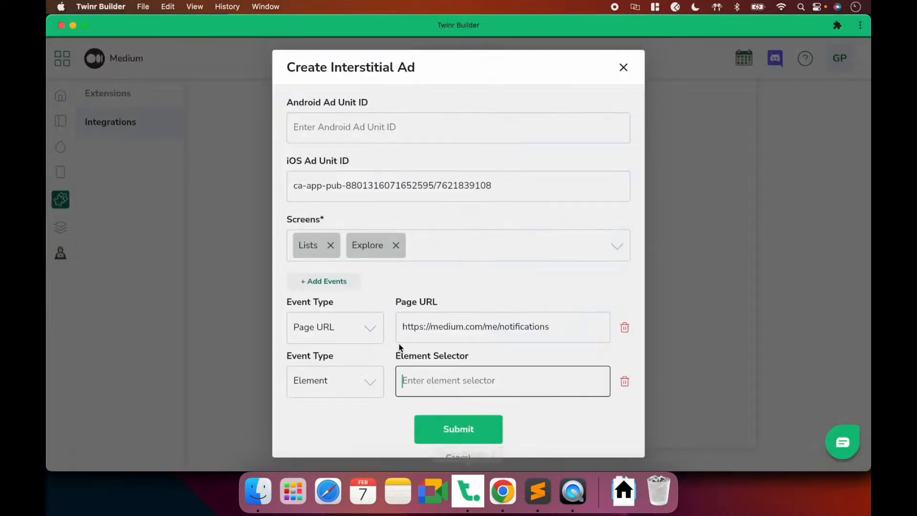
# Enter .fh as the second trigger's element selector
pyautogui.click(421, 379)
pyautogui.press('super+Tab')
pyautogui.press('super+Tab')
pyautogui.write('.fh')
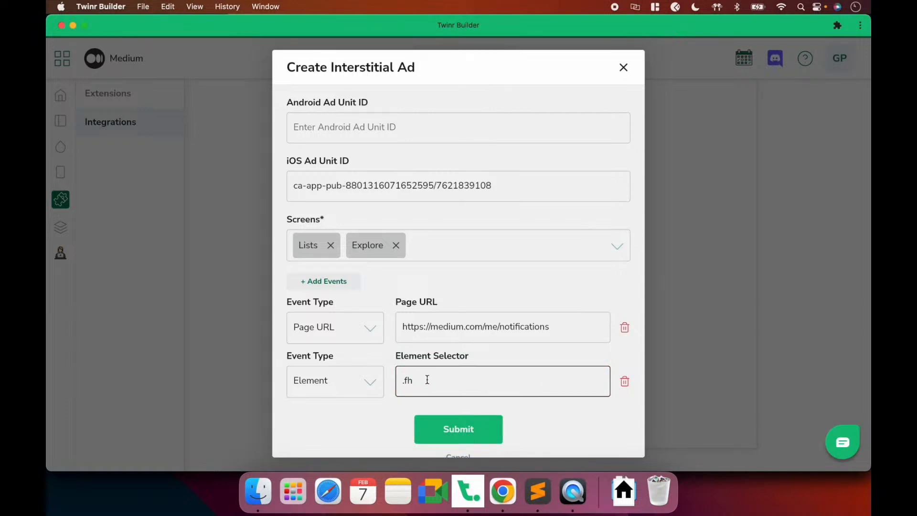
pyautogui.press('super+a')
pyautogui.click(573, 492)
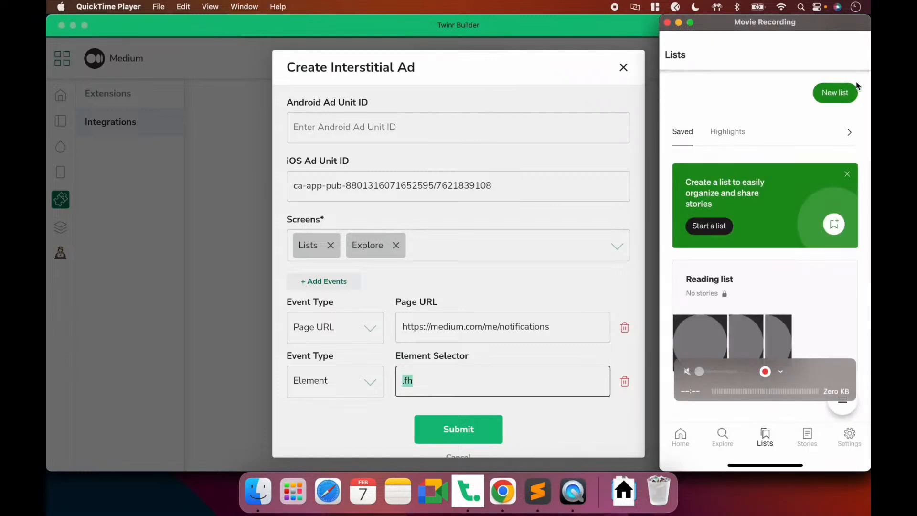
pyautogui.press('super+Tab')
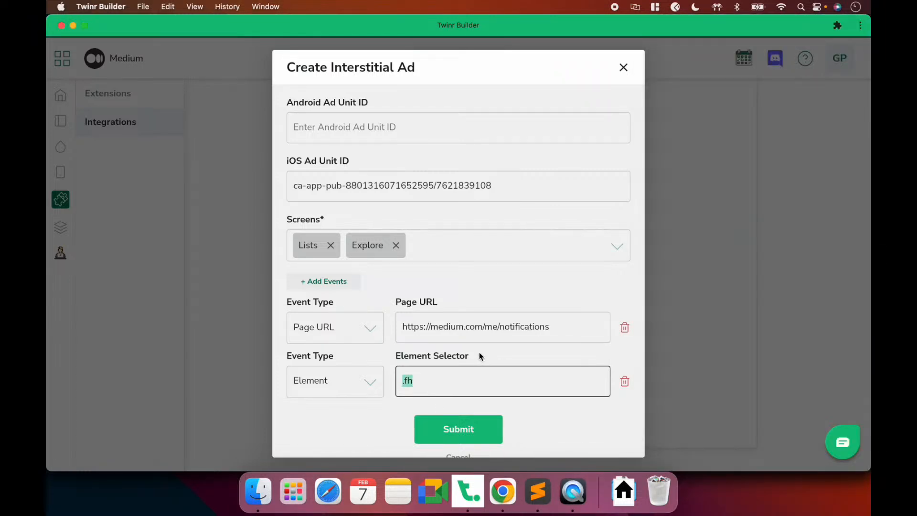
pyautogui.click(497, 353)
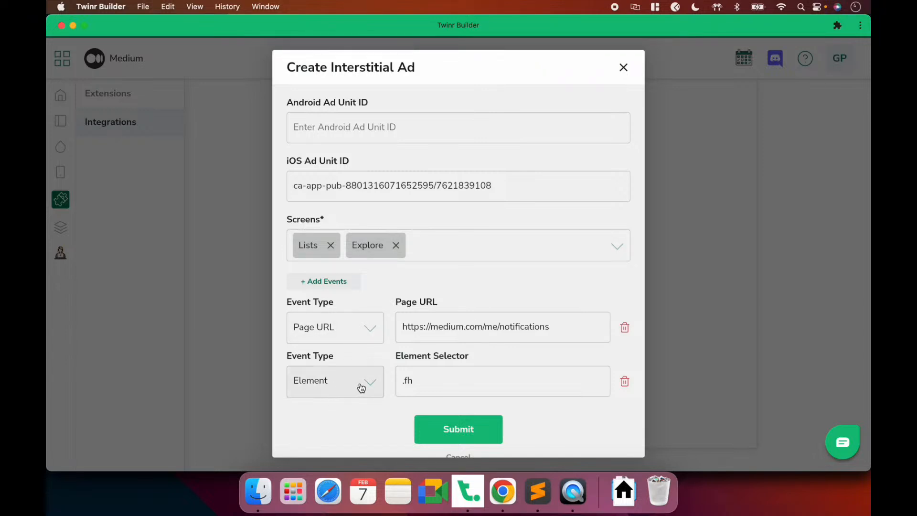
# Keep Element as the second trigger type and create the interstitial ad
pyautogui.click(328, 382)
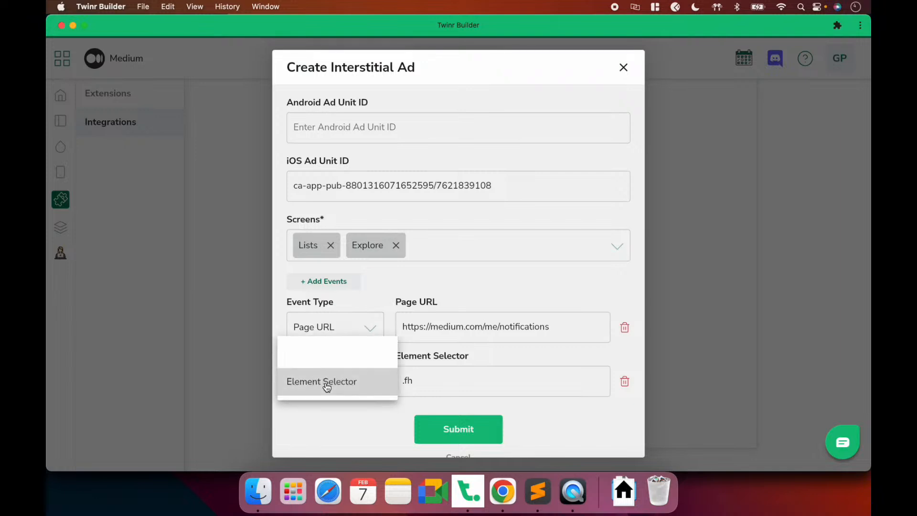
pyautogui.click(327, 382)
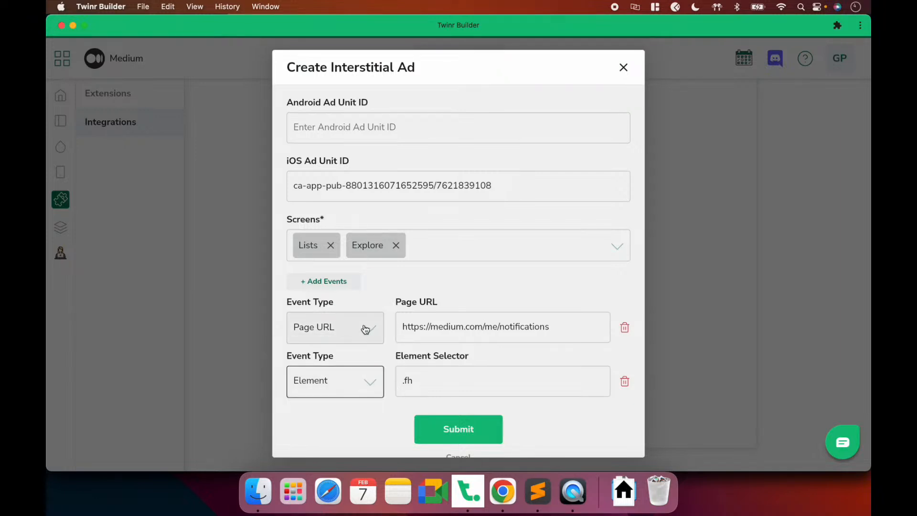
pyautogui.click(456, 434)
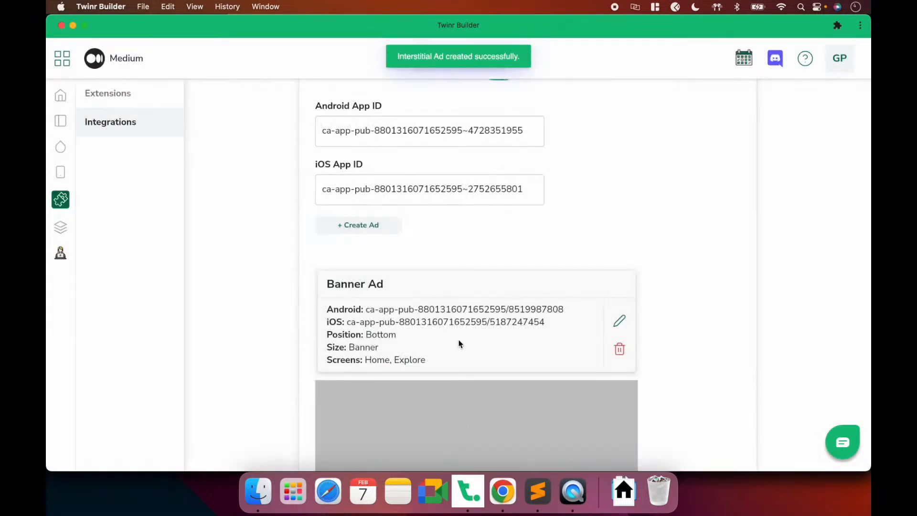
pyautogui.scroll(10, 459, 344)
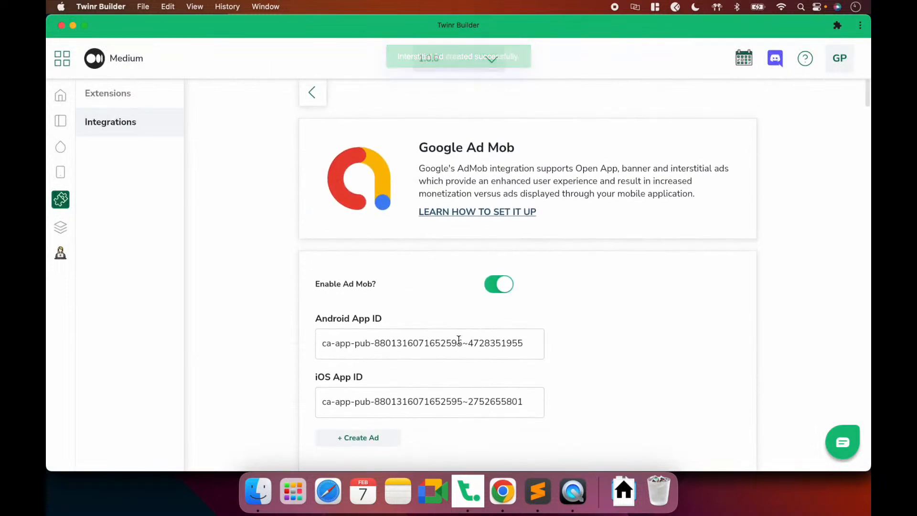
pyautogui.scroll(-1, 459, 341)
pyautogui.scroll(1, 458, 341)
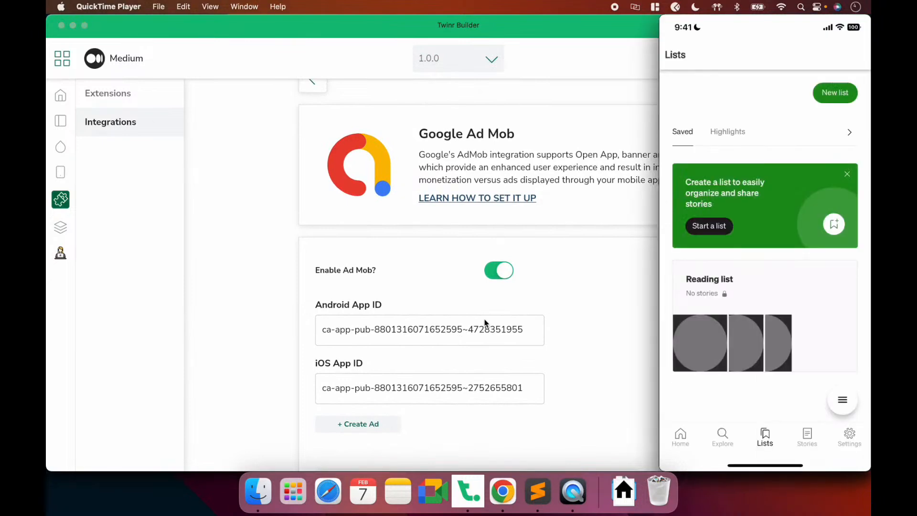
# Open the Setup AdMob Integration help page, then the Interstitial ads guide
pyautogui.click(500, 509)
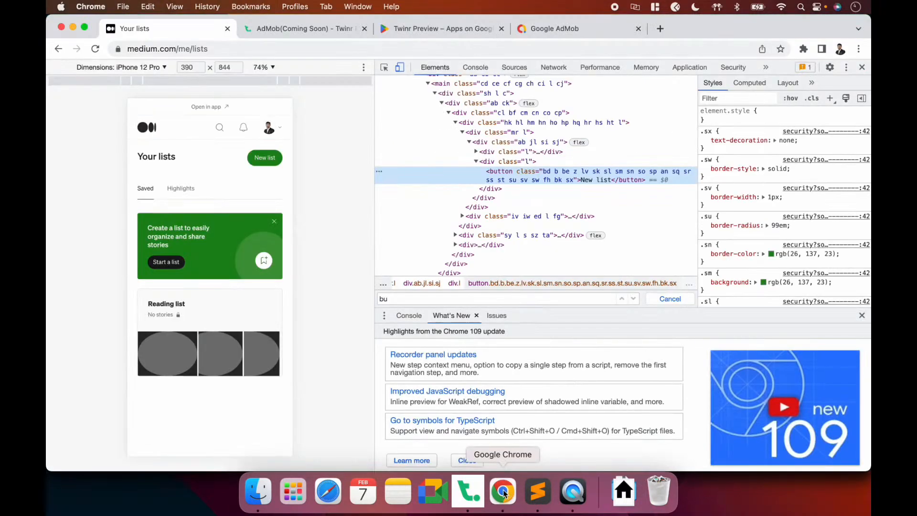
pyautogui.click(566, 31)
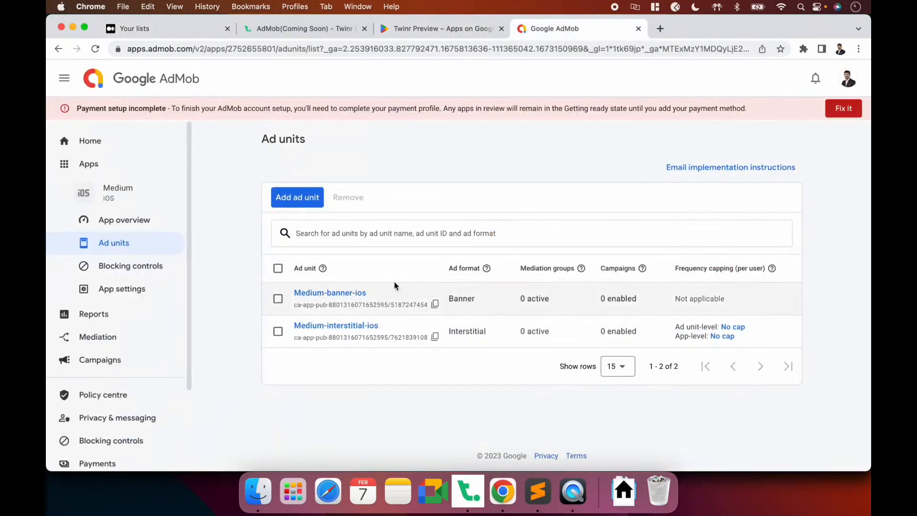
pyautogui.press('super+2')
pyautogui.scroll(-10, 398, 262)
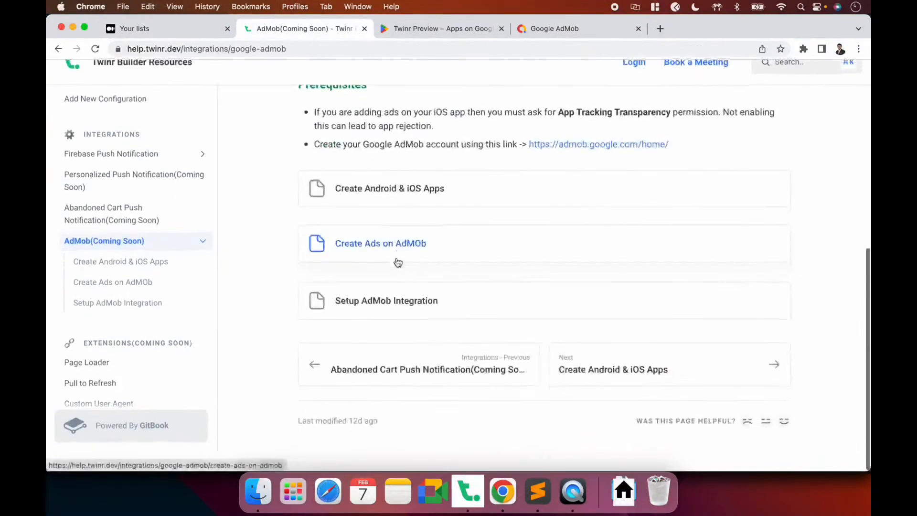
pyautogui.click(367, 326)
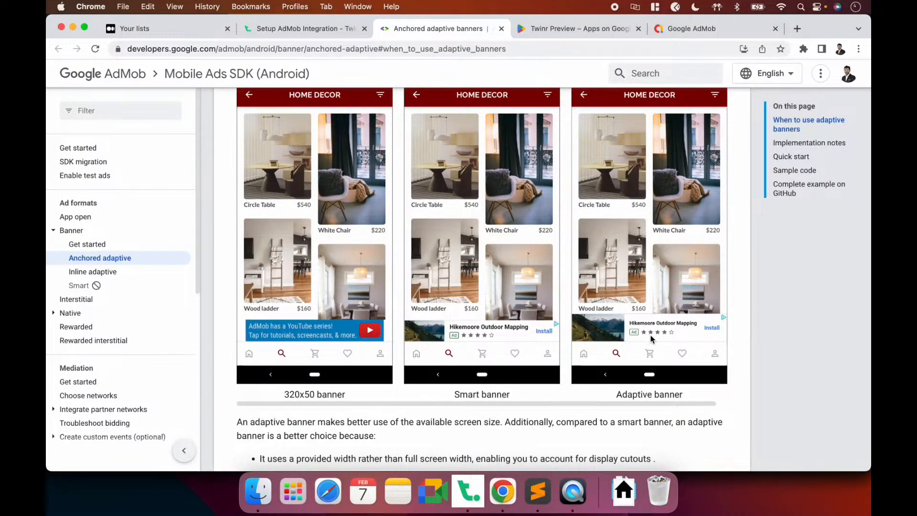
pyautogui.click(118, 299)
pyautogui.scroll(-5, 122, 365)
pyautogui.scroll(5, 103, 366)
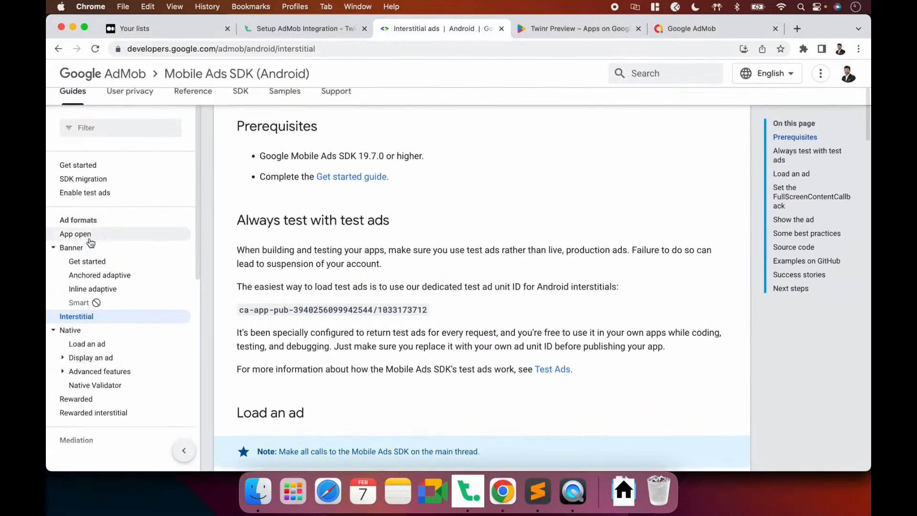
# Open and read through the Android App Open Ads guide
pyautogui.click(89, 239)
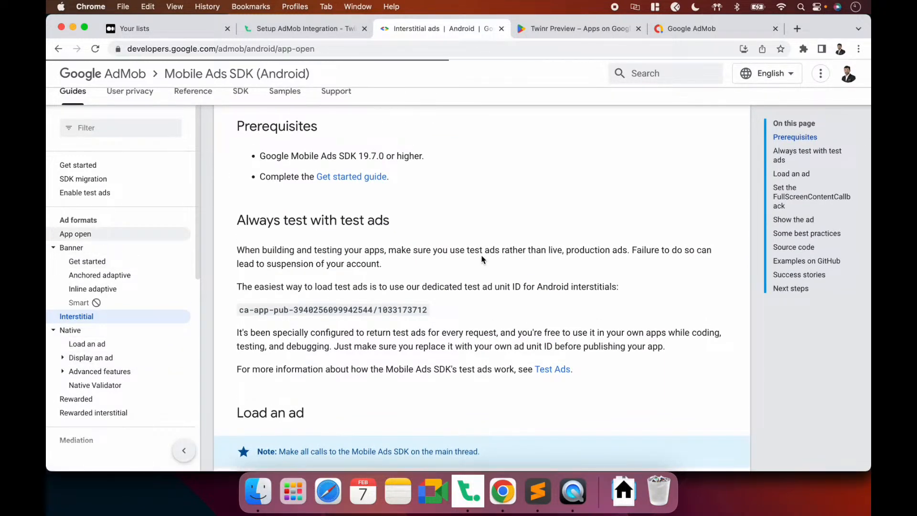
pyautogui.scroll(-6, 481, 260)
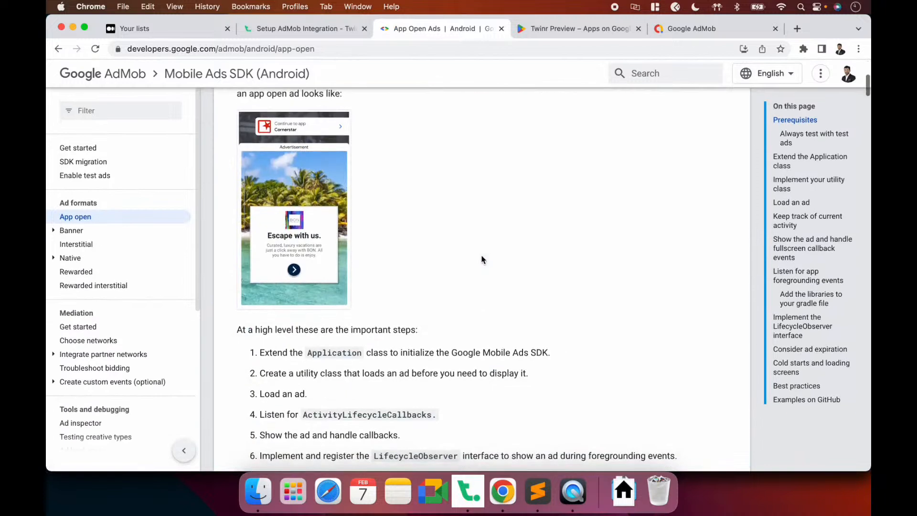
pyautogui.scroll(4, 325, 237)
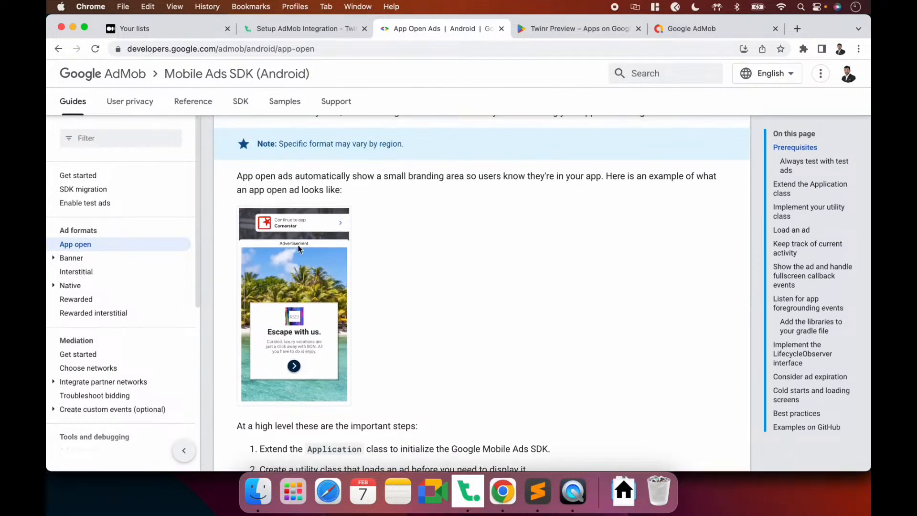
pyautogui.scroll(5, 287, 263)
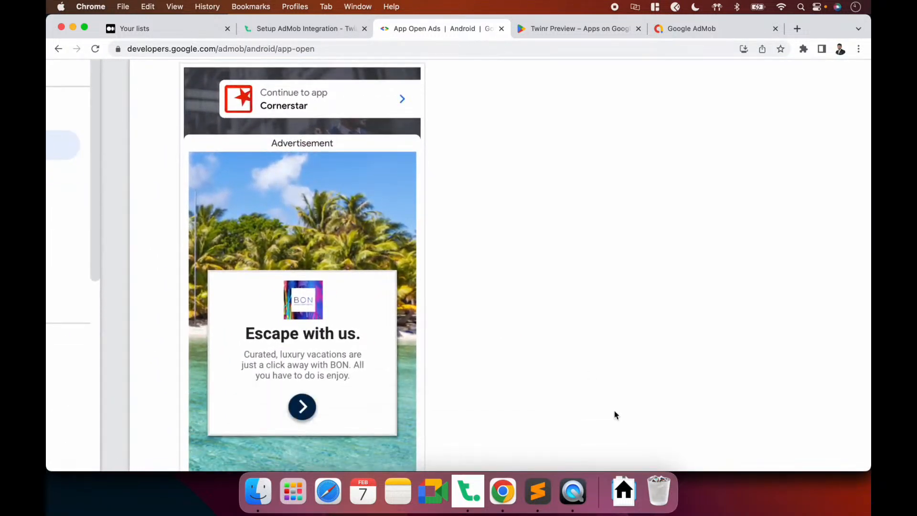
pyautogui.scroll(2, 346, 323)
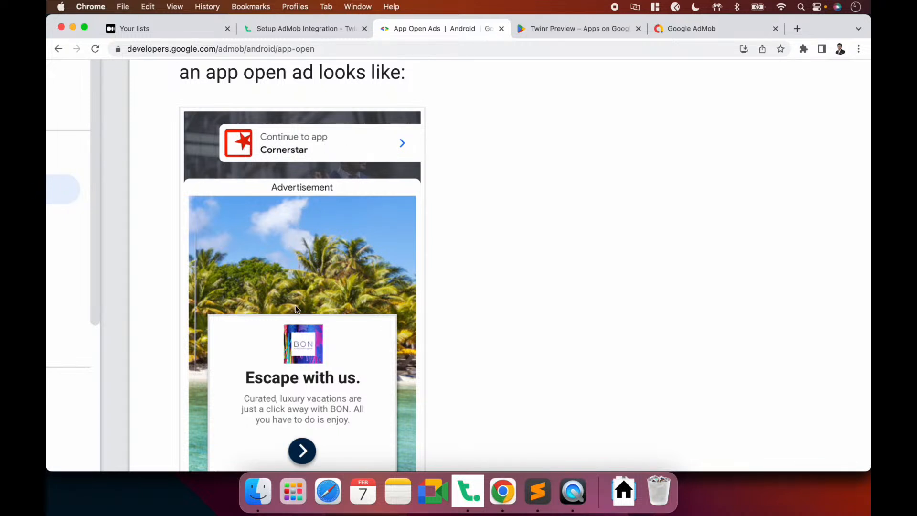
pyautogui.scroll(-5, 295, 306)
pyautogui.press('super+Tab')
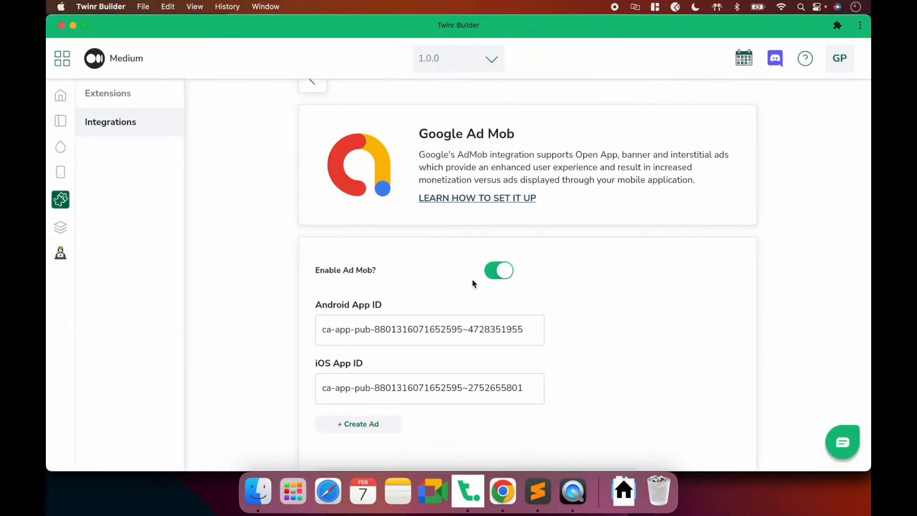
pyautogui.press('super+Tab')
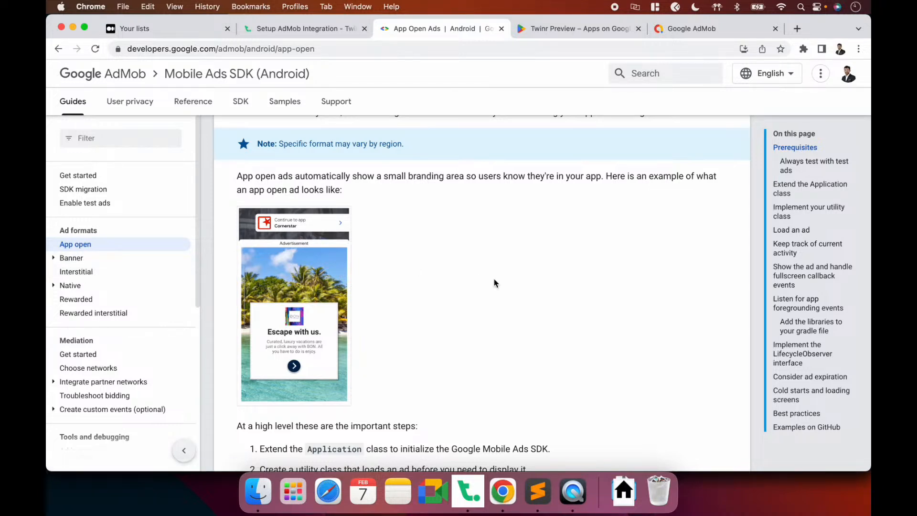
pyautogui.scroll(3, 495, 283)
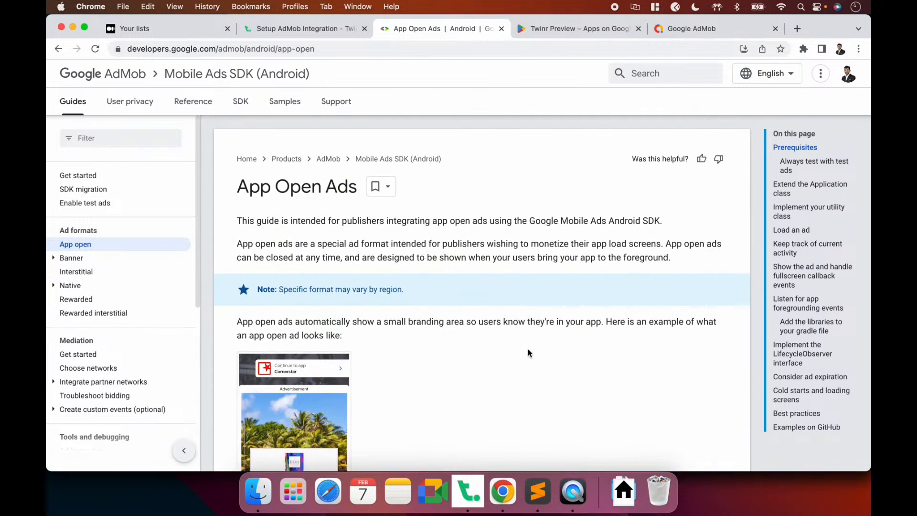
pyautogui.click(579, 497)
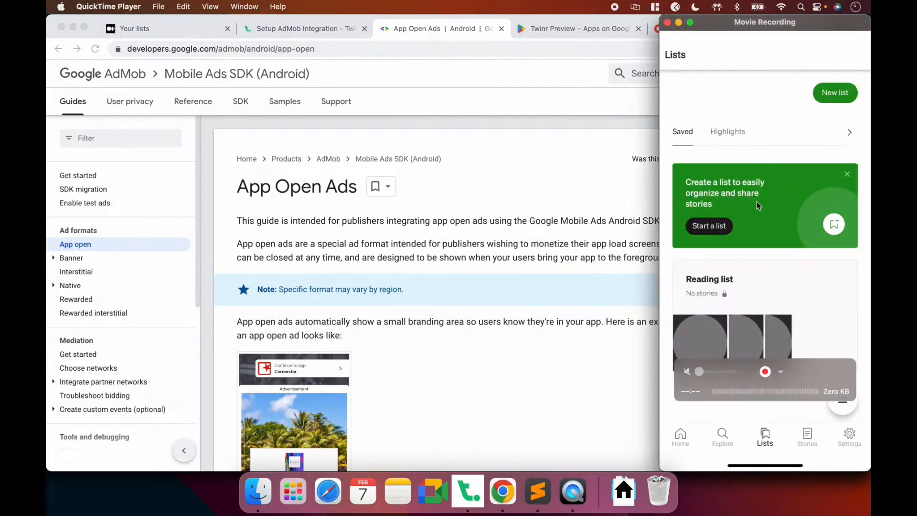
pyautogui.click(546, 329)
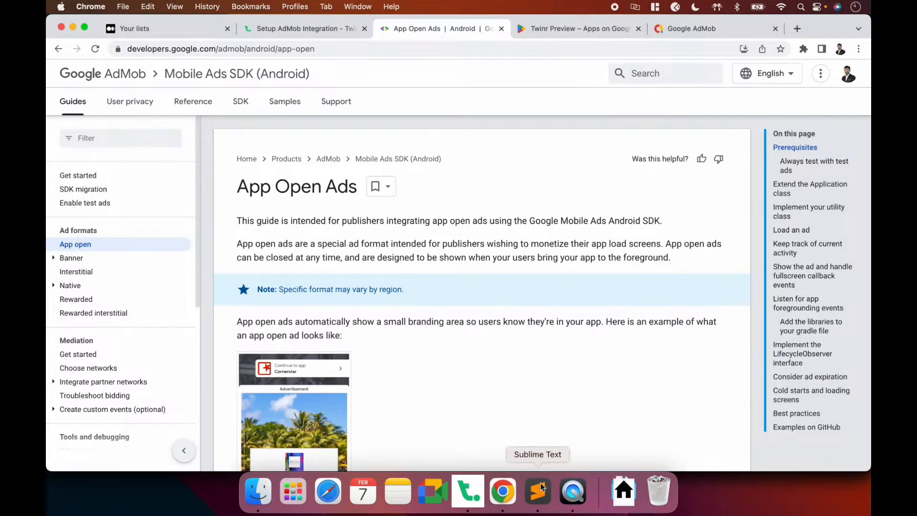
# Visit the Builds section, then open Extensions > Integrations for the Medium app
pyautogui.click(470, 489)
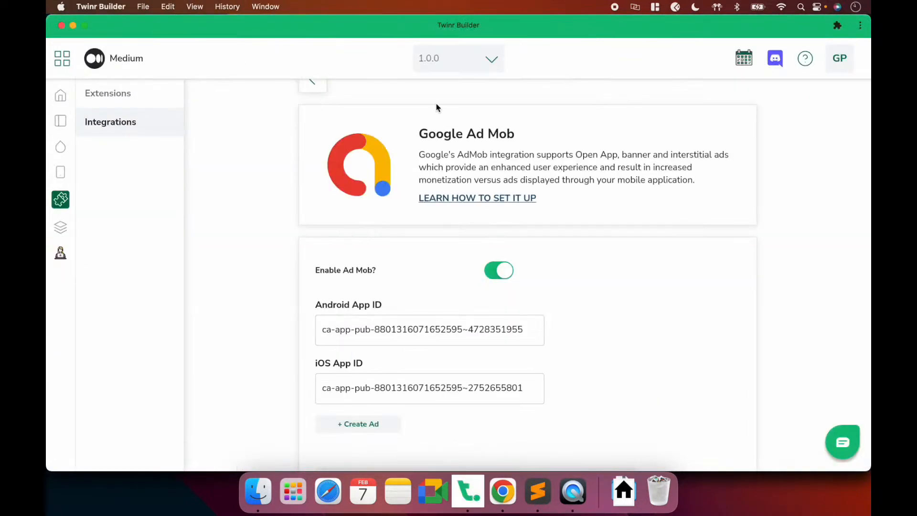
pyautogui.click(61, 227)
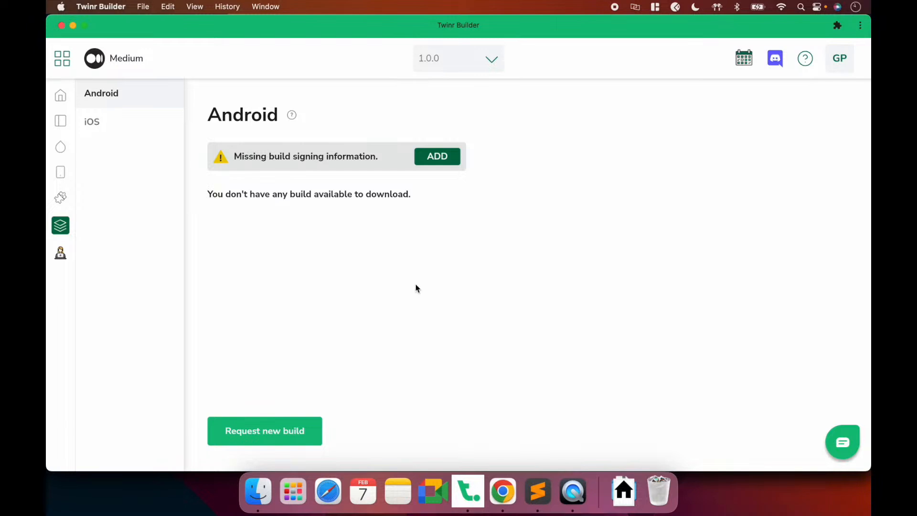
pyautogui.press('super+Tab')
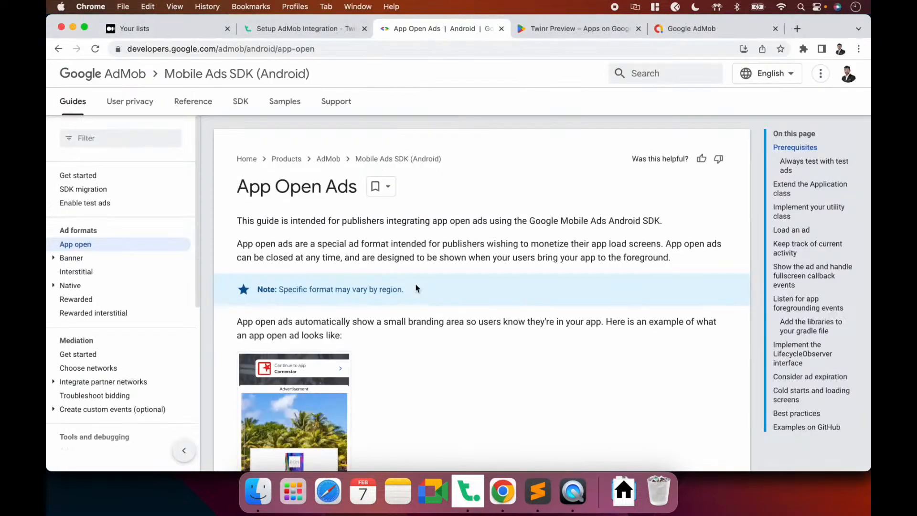
pyautogui.press('super+Tab')
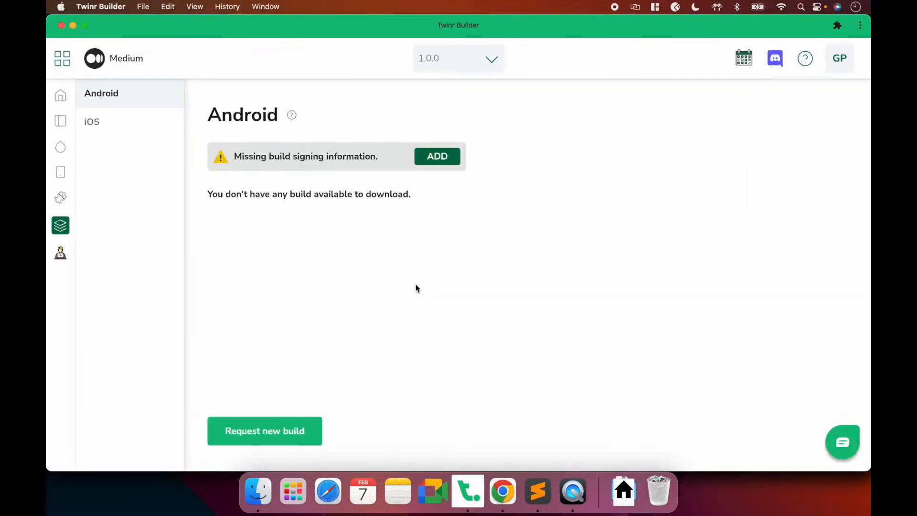
pyautogui.click(61, 198)
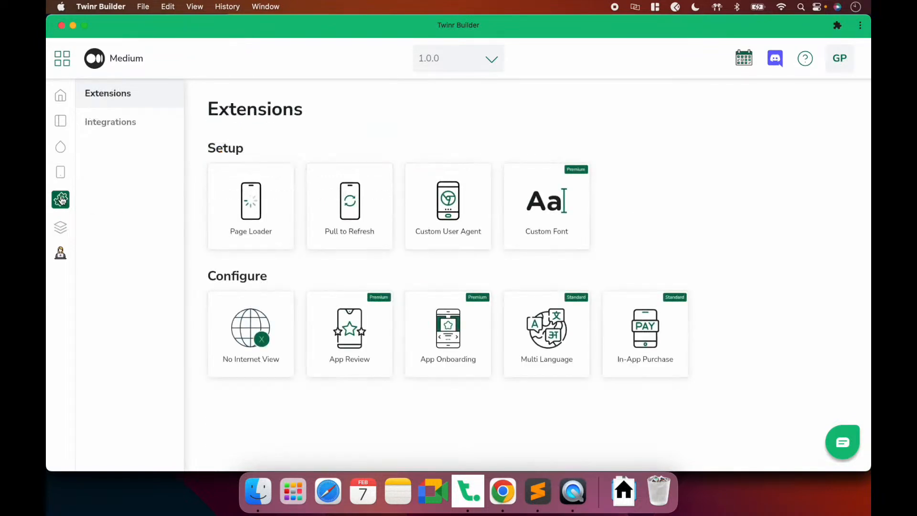
pyautogui.click(123, 124)
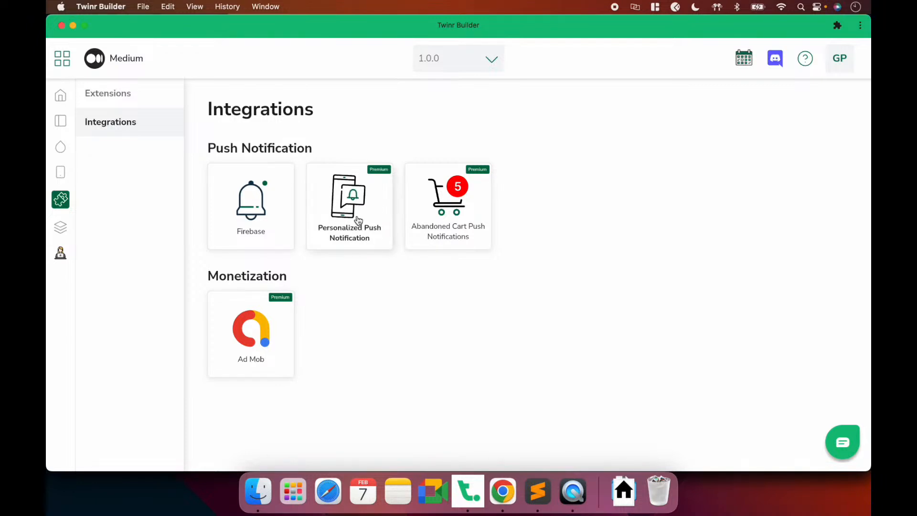
# Read the Personalized Push Notification help page from the Setup AdMob Integration guide's sidebar
pyautogui.click(503, 491)
pyautogui.click(303, 29)
pyautogui.scroll(1, 117, 277)
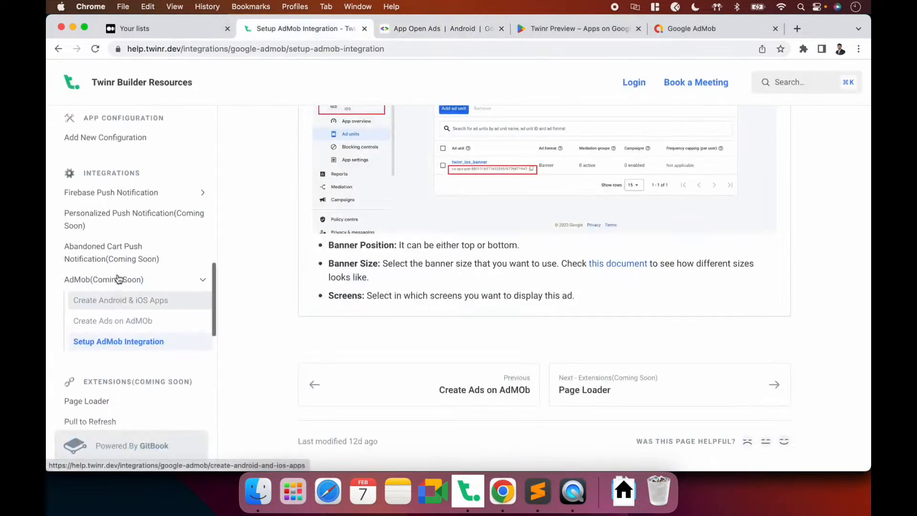
pyautogui.click(128, 221)
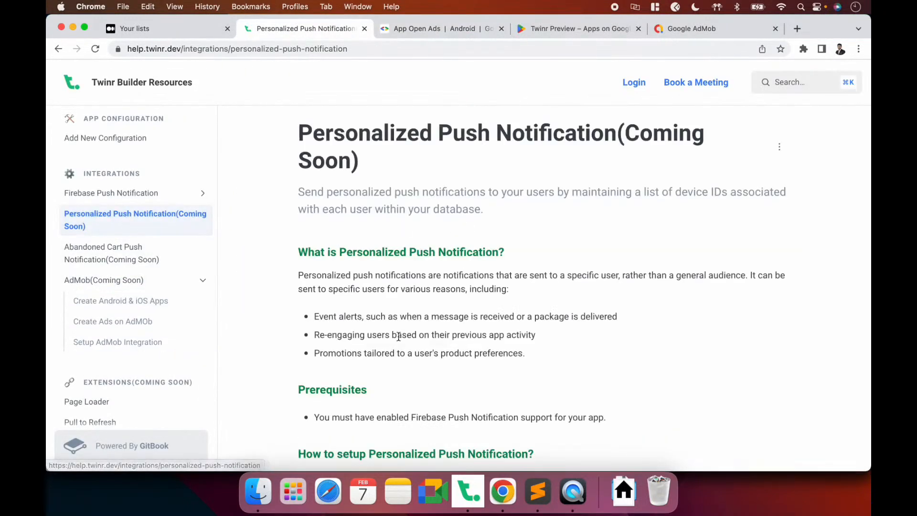
pyautogui.scroll(-10, 398, 336)
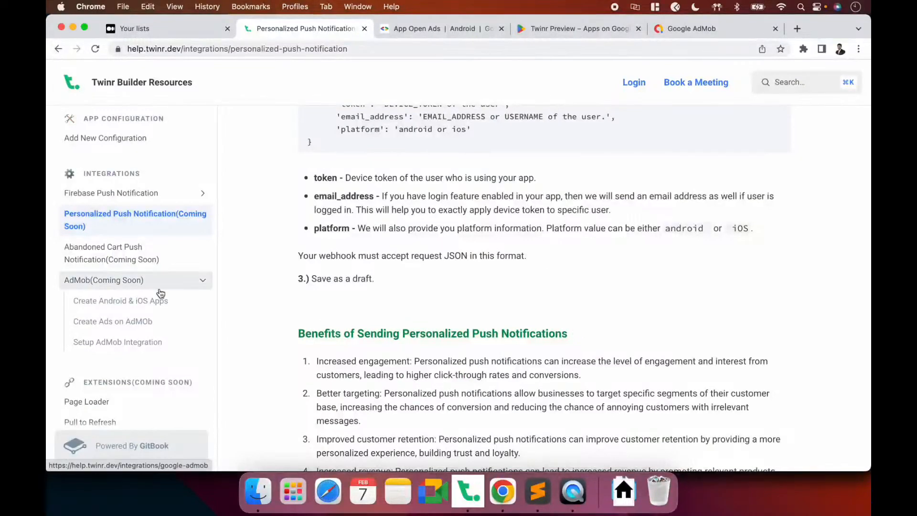
pyautogui.press('super+Tab')
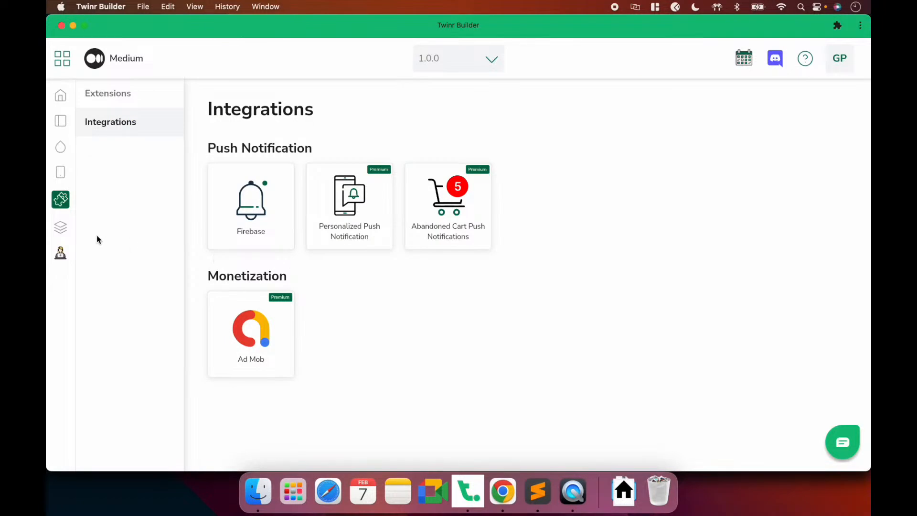
# Pass through Builds to the Home setup guide and bring up the Medium phone preview
pyautogui.click(66, 228)
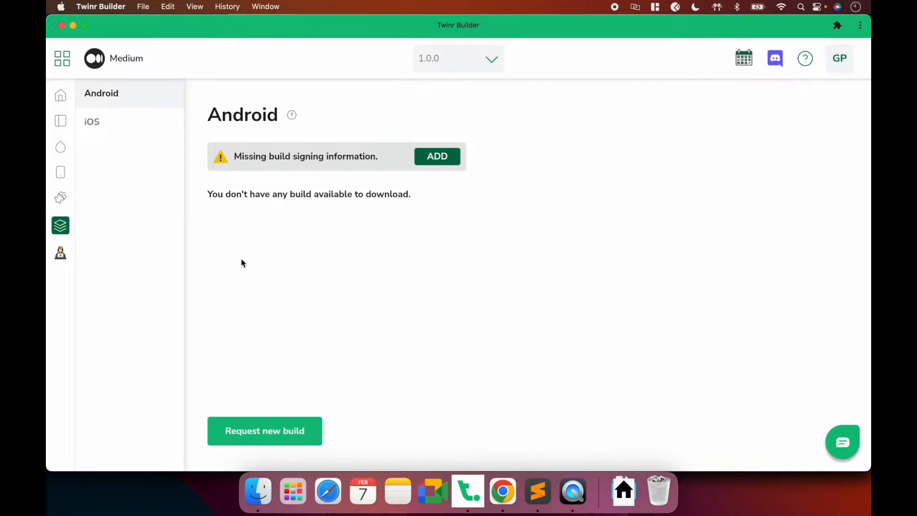
pyautogui.click(61, 95)
pyautogui.click(573, 487)
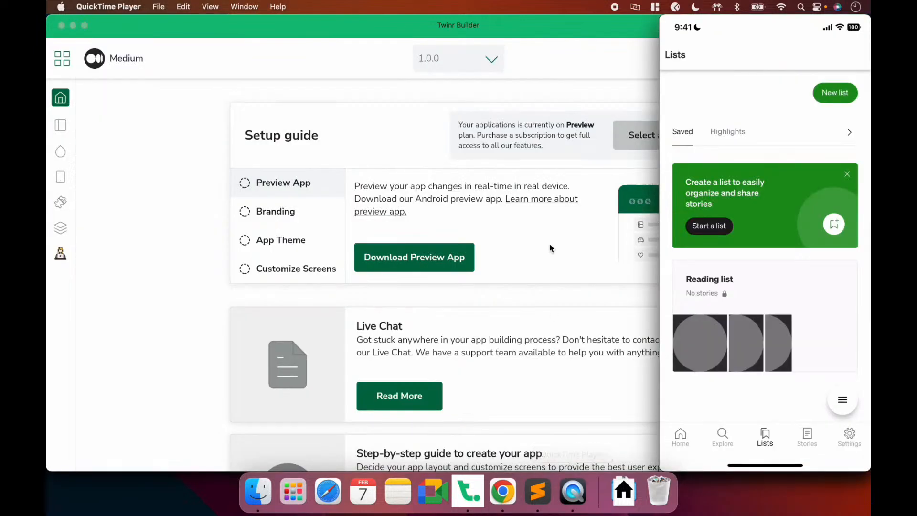